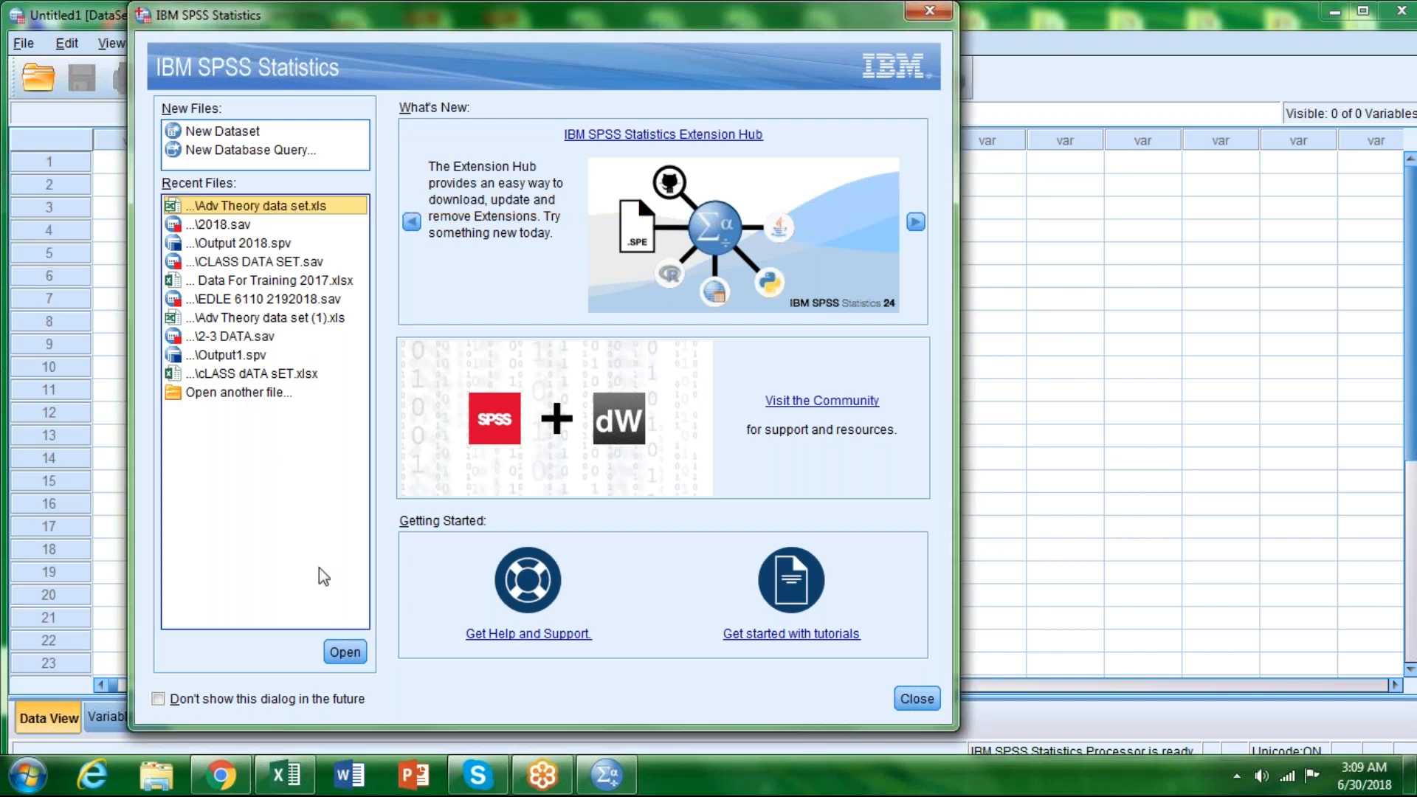
Step: Import Sheet1 of the recent file Adv Theory data set.xls, reading variable names from the first row, and look through the records
left_click(337, 654)
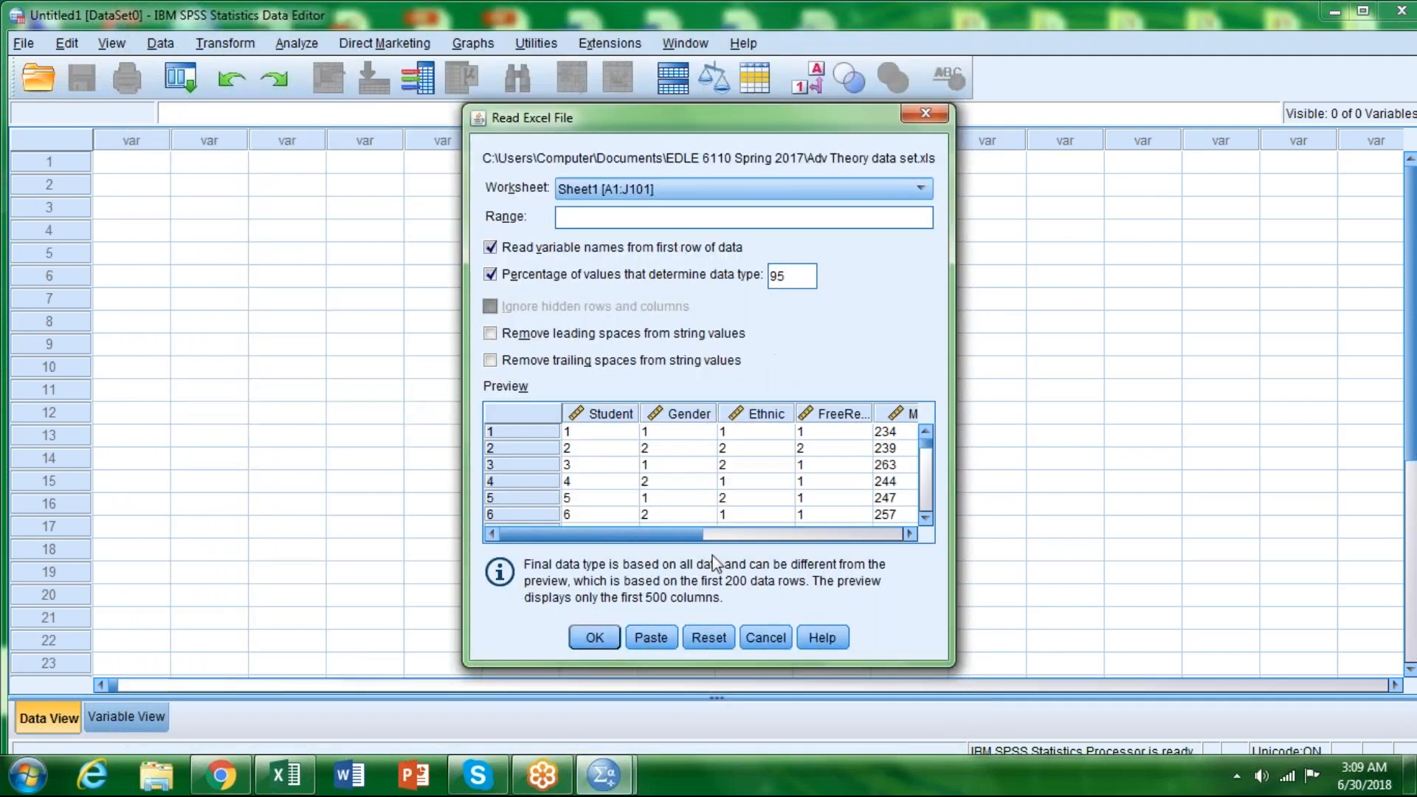
left_click(596, 645)
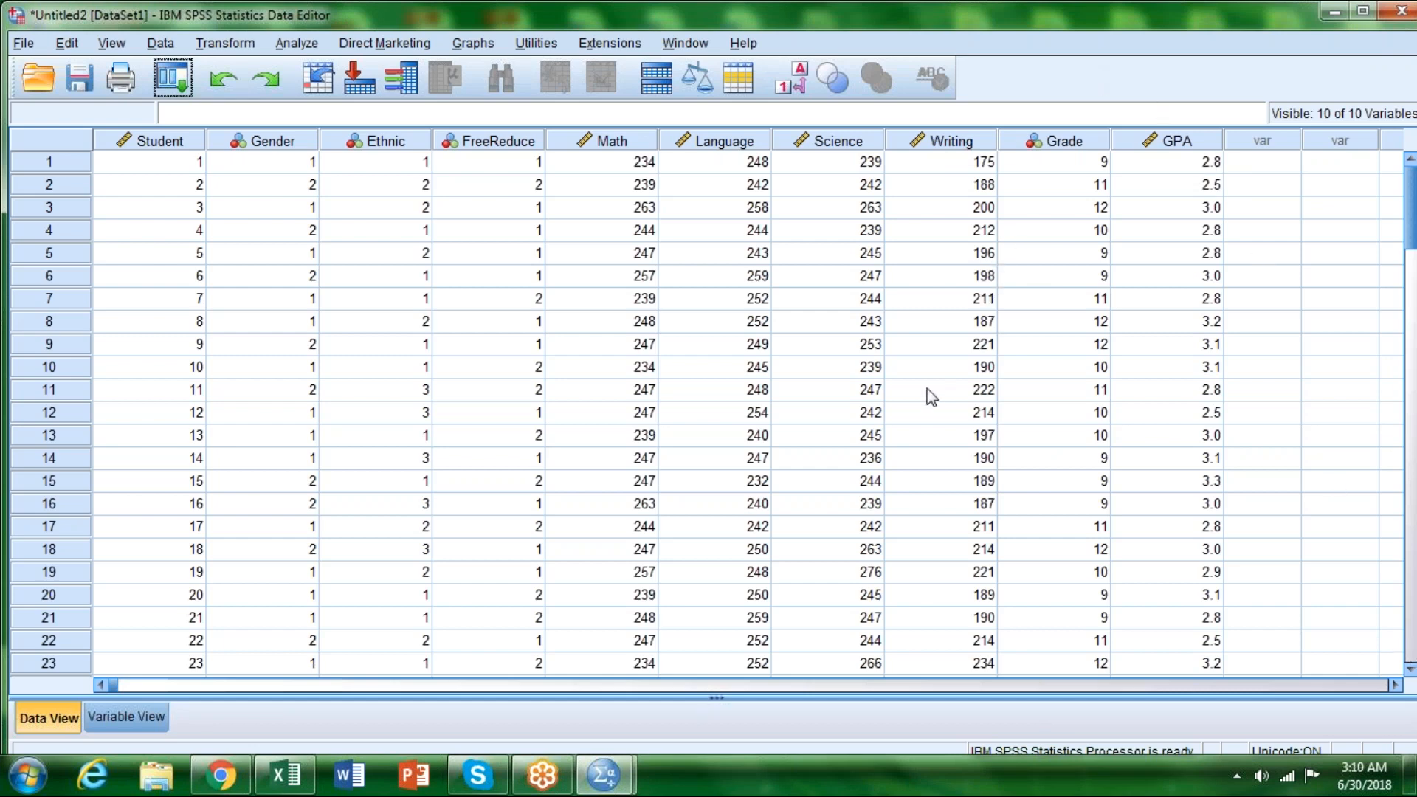
left_click(1407, 648)
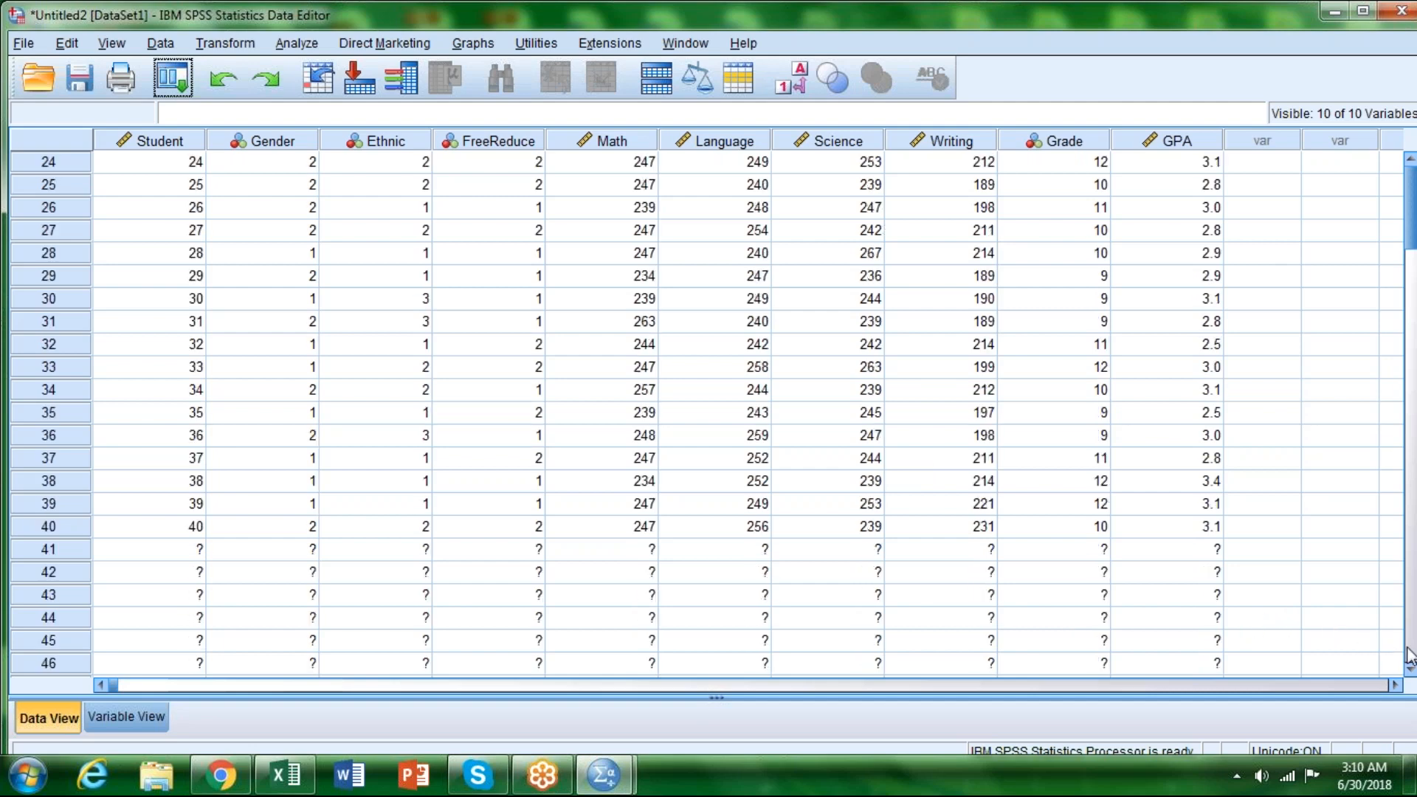
scroll(943, 512, "up", 7)
scroll(942, 512, "up", 2)
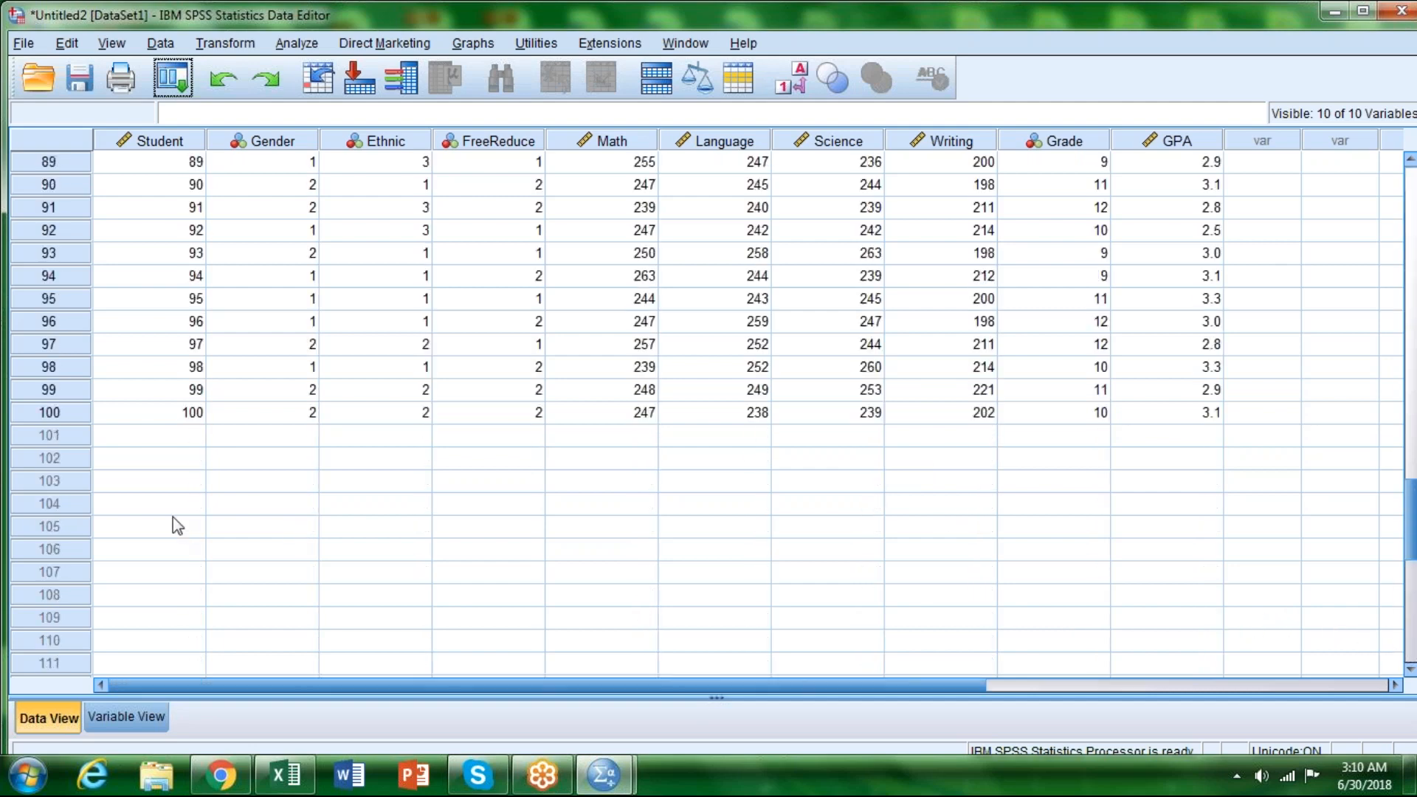
left_click(1411, 189)
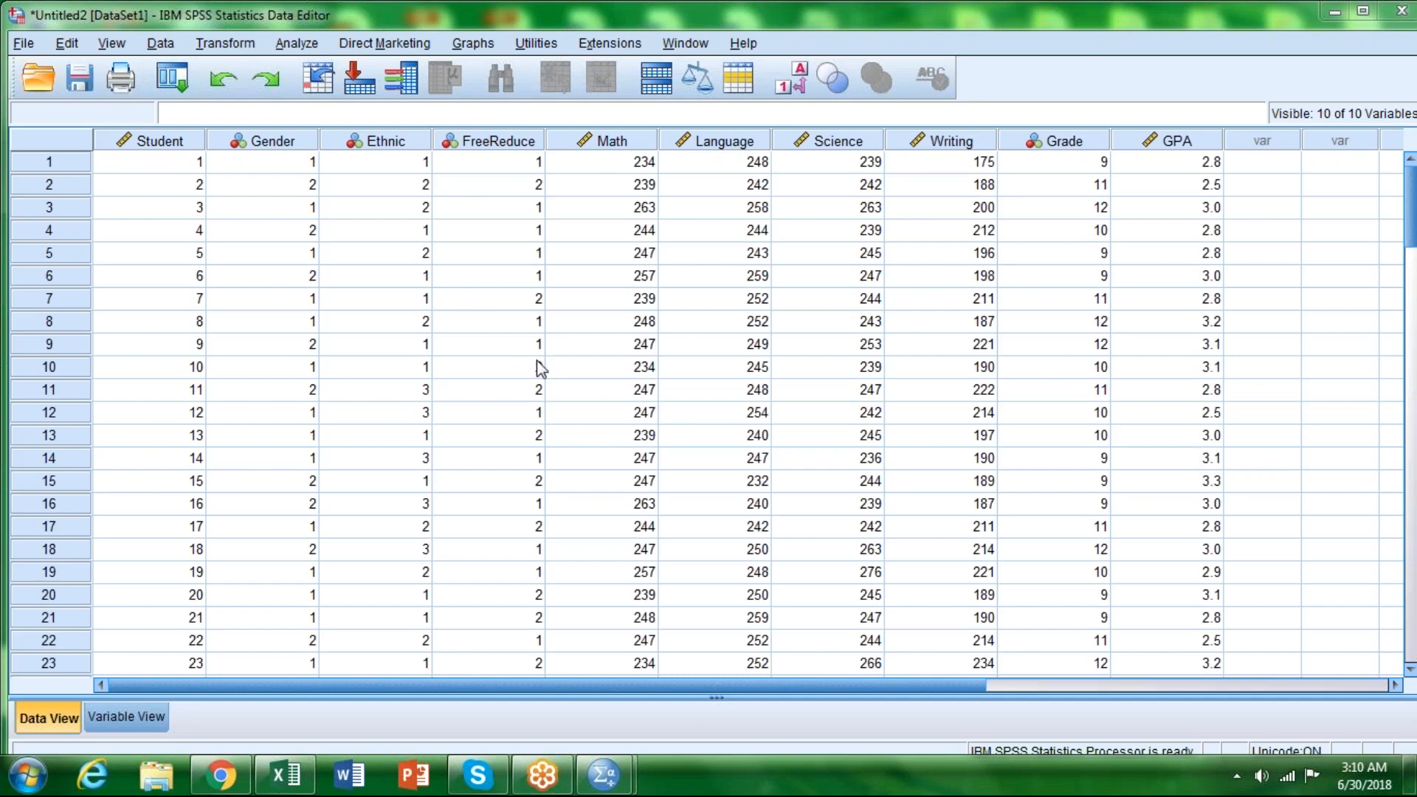
Step: Set the measurement level of the Student variable to Nominal
left_click(100, 716)
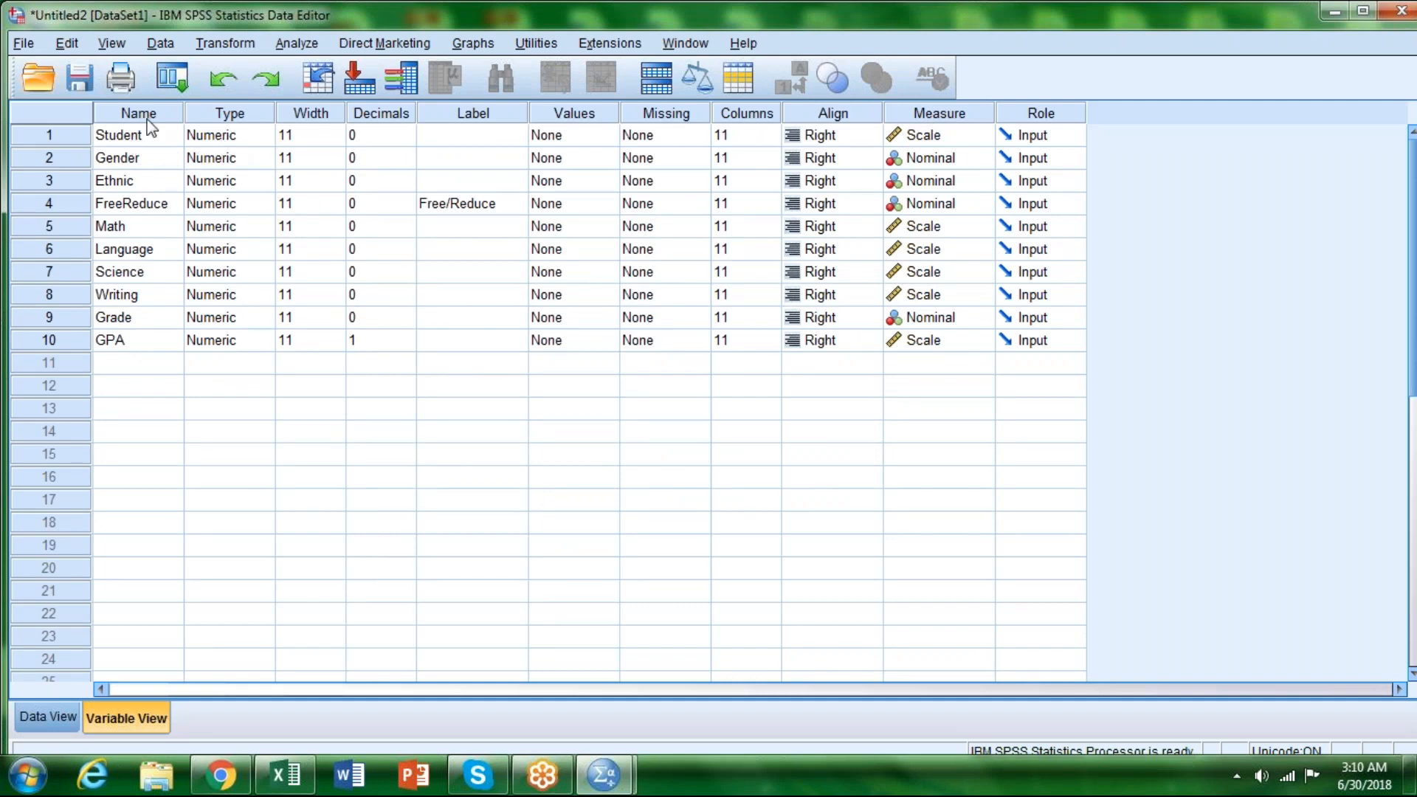
left_click(950, 134)
left_click(951, 199)
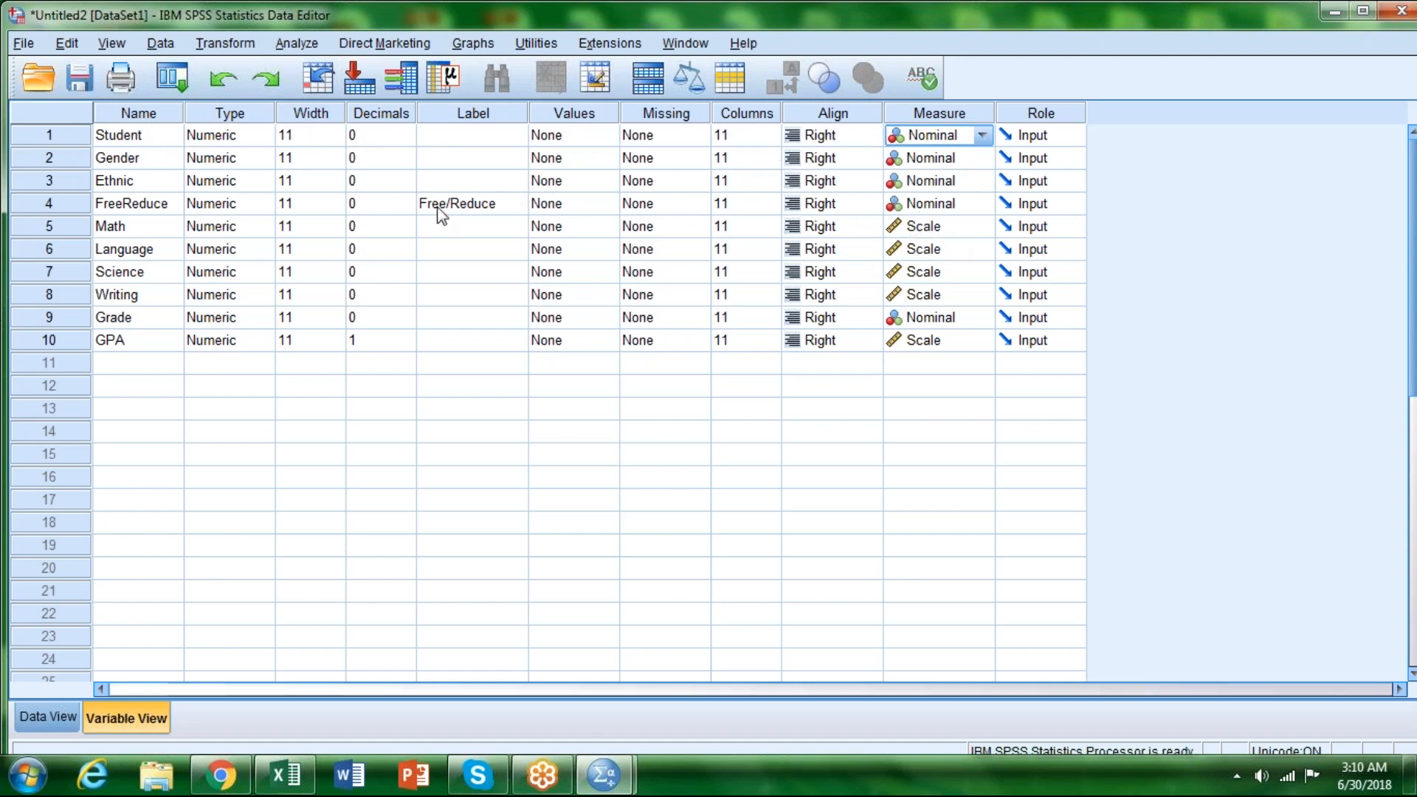
Step: Set the decimals of the Math, Language, Science, Writing and GPA variables to 2
left_click(381, 228)
left_click(406, 222)
left_click(406, 222)
left_click(398, 251)
left_click(406, 244)
left_click(407, 246)
left_click(385, 270)
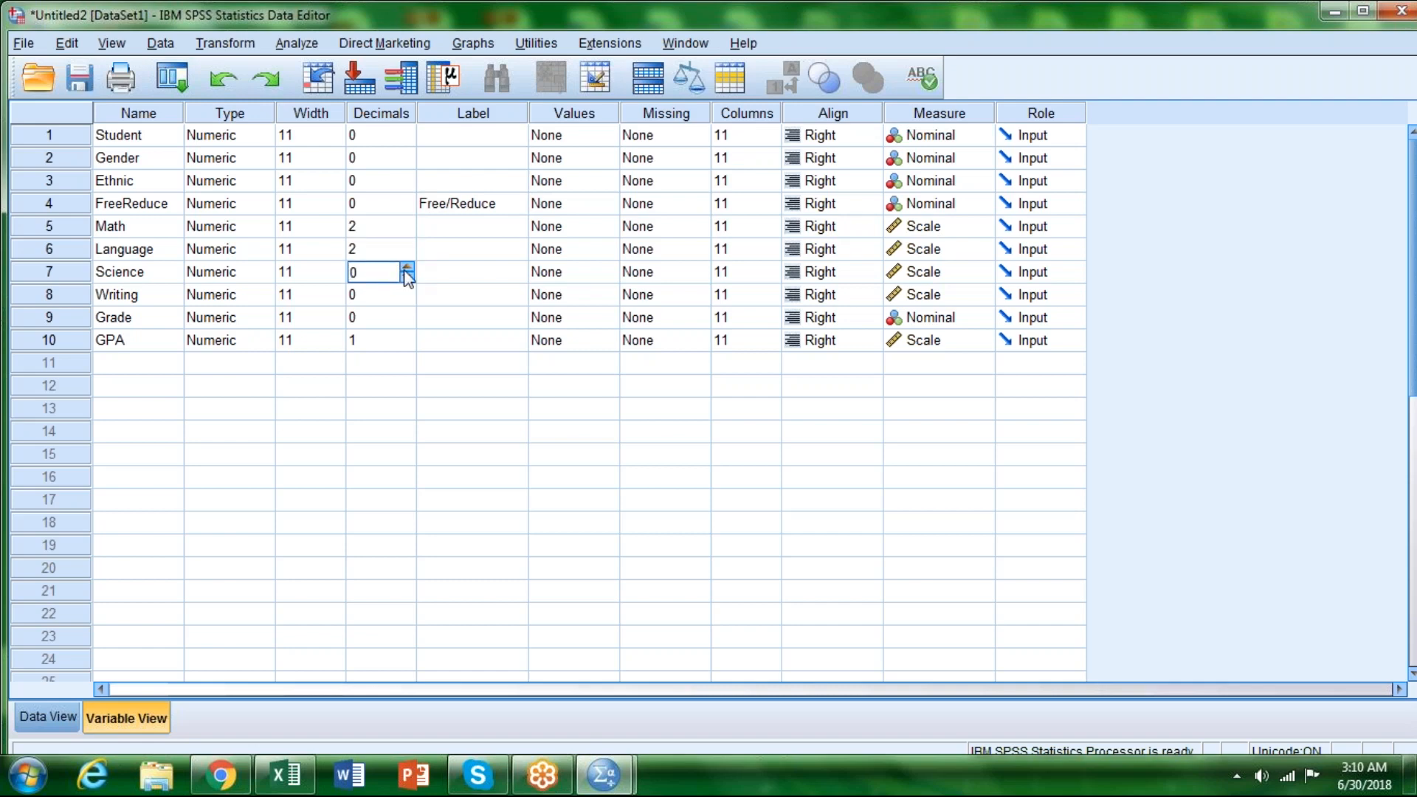
left_click(407, 268)
left_click(407, 267)
left_click(383, 294)
left_click(405, 290)
left_click(406, 290)
left_click(397, 344)
left_click(406, 336)
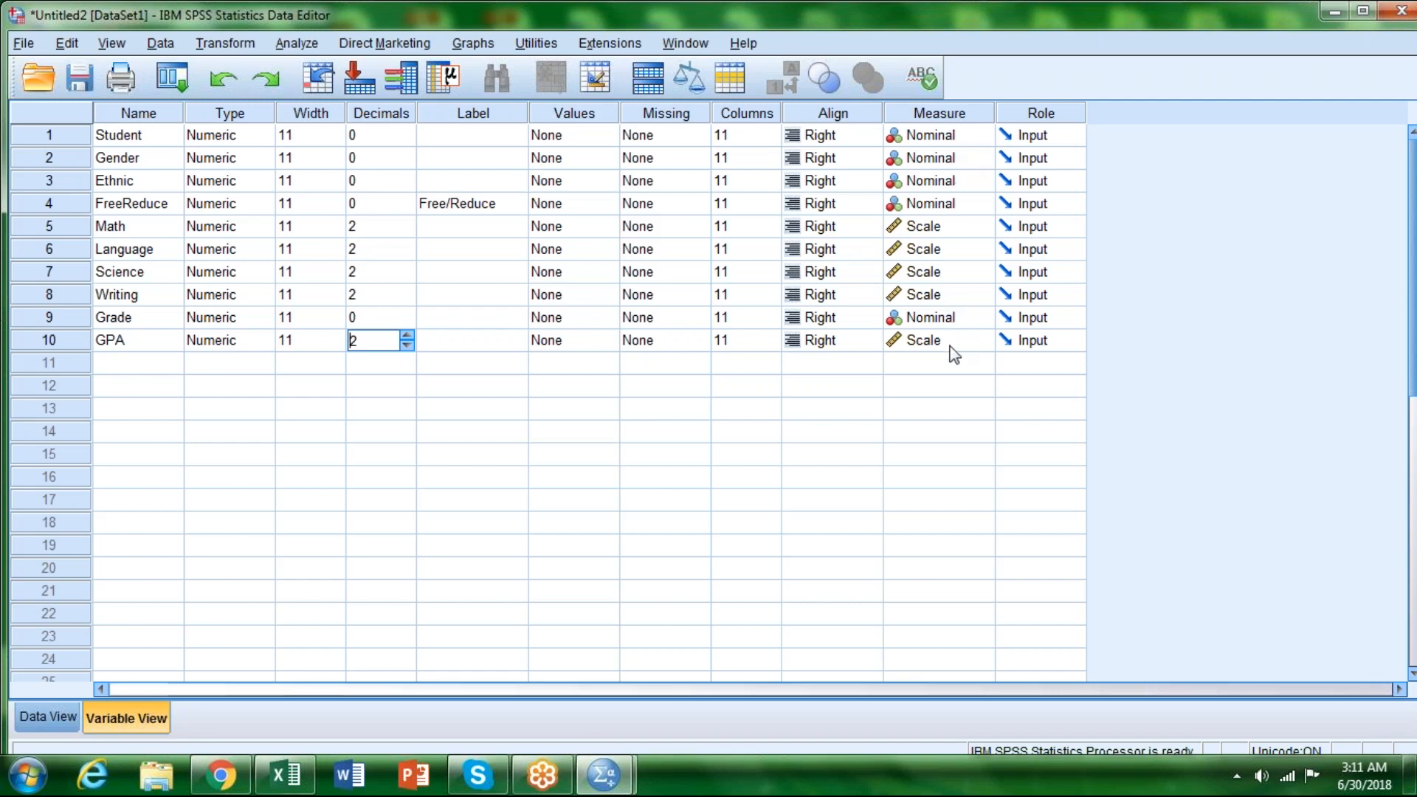
Step: Return to the data and set up a Descriptives analysis of Math, Language, Science, Writing and GPA
left_click(33, 716)
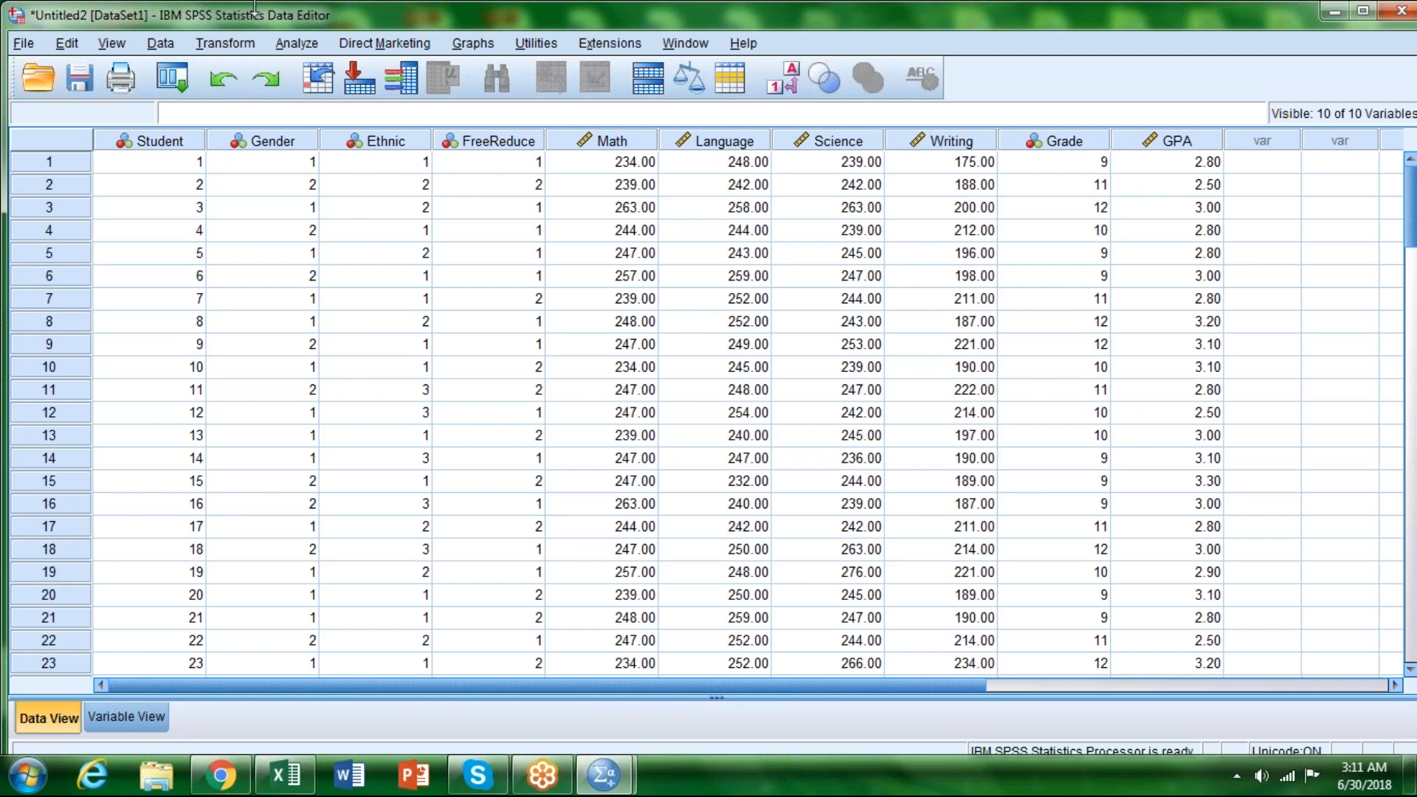
left_click(296, 46)
mouse_move(370, 98)
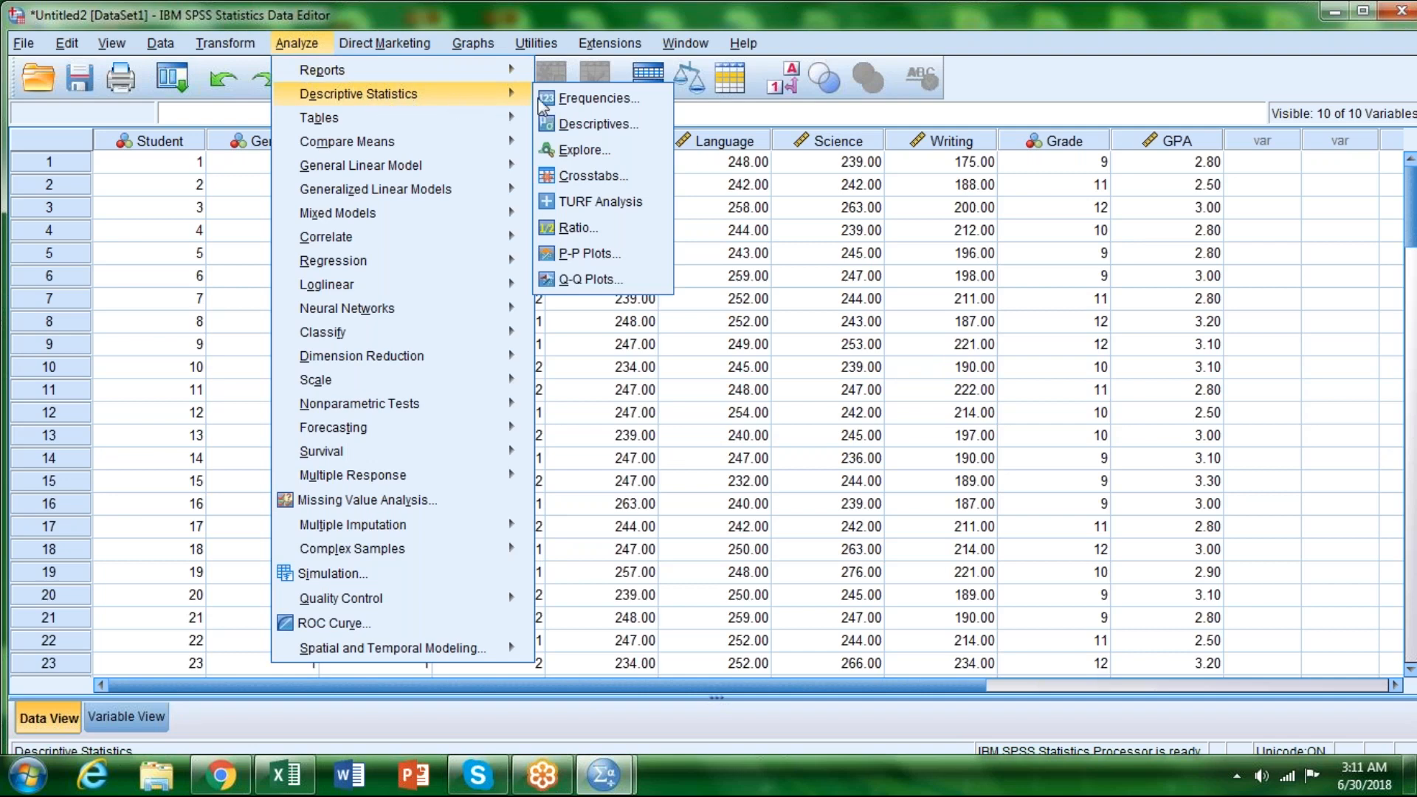
left_click(597, 124)
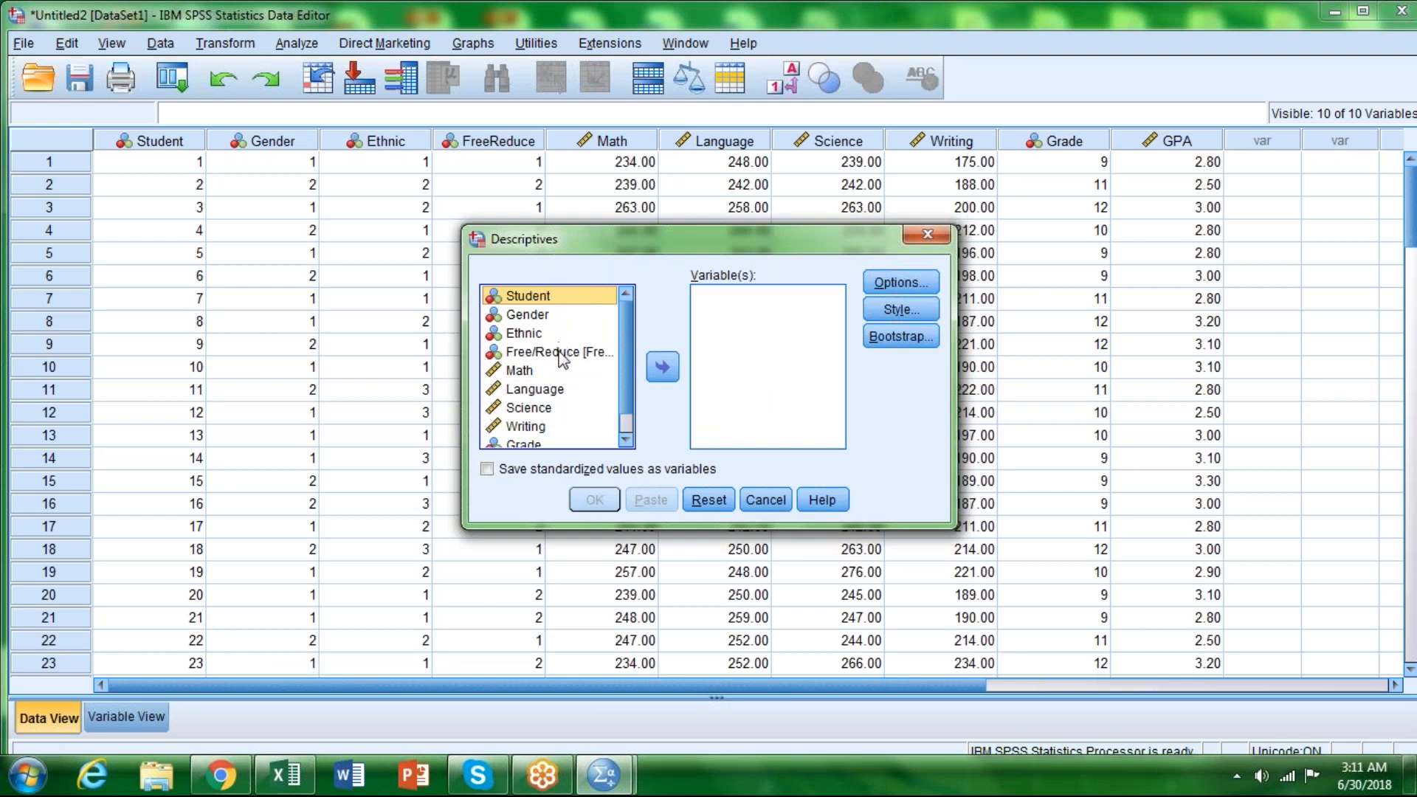
left_click(511, 373)
left_click(662, 367)
left_click(544, 373)
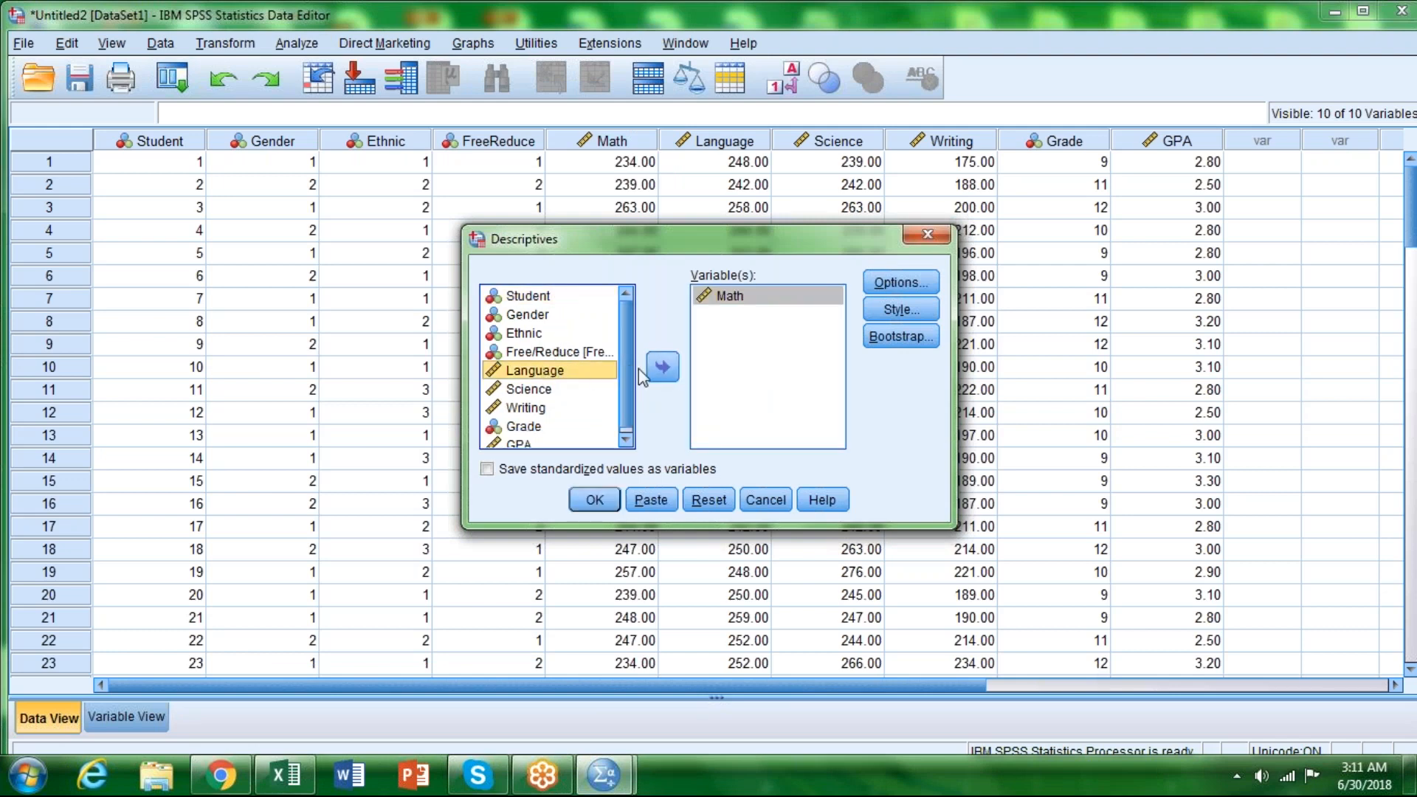
left_click(663, 367)
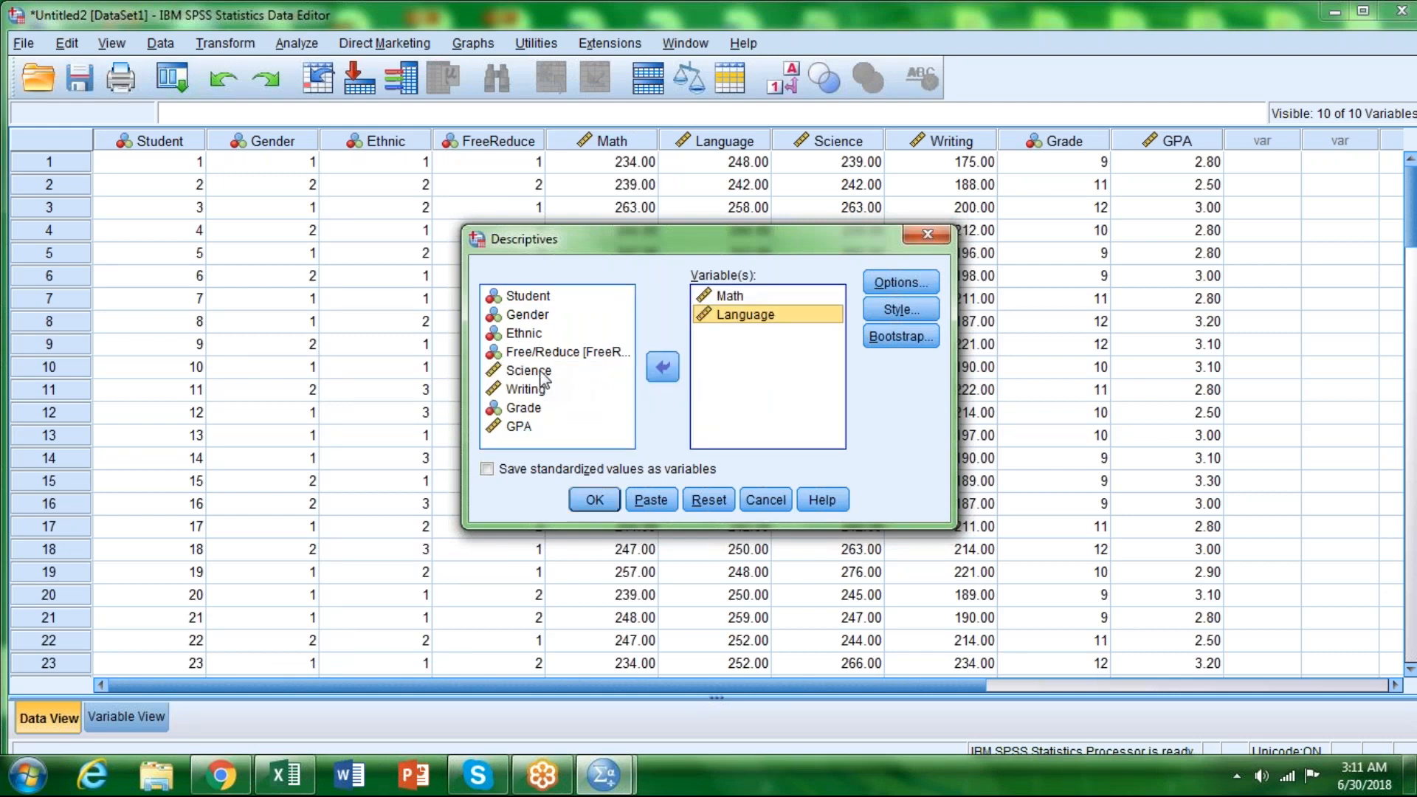
left_click(543, 373)
left_click(662, 367)
left_click_drag(527, 372, 661, 368)
left_click(662, 367)
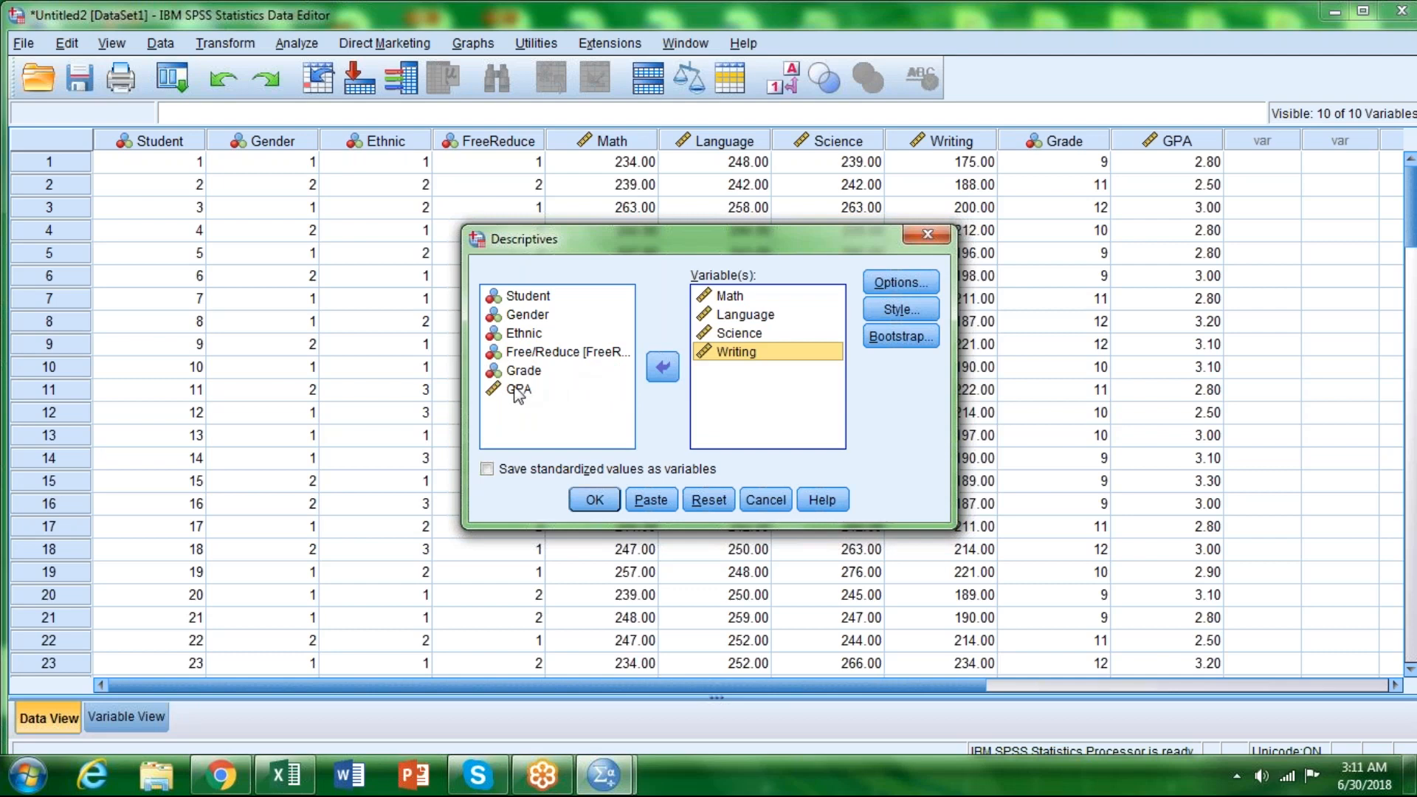
left_click(519, 390)
left_click(662, 366)
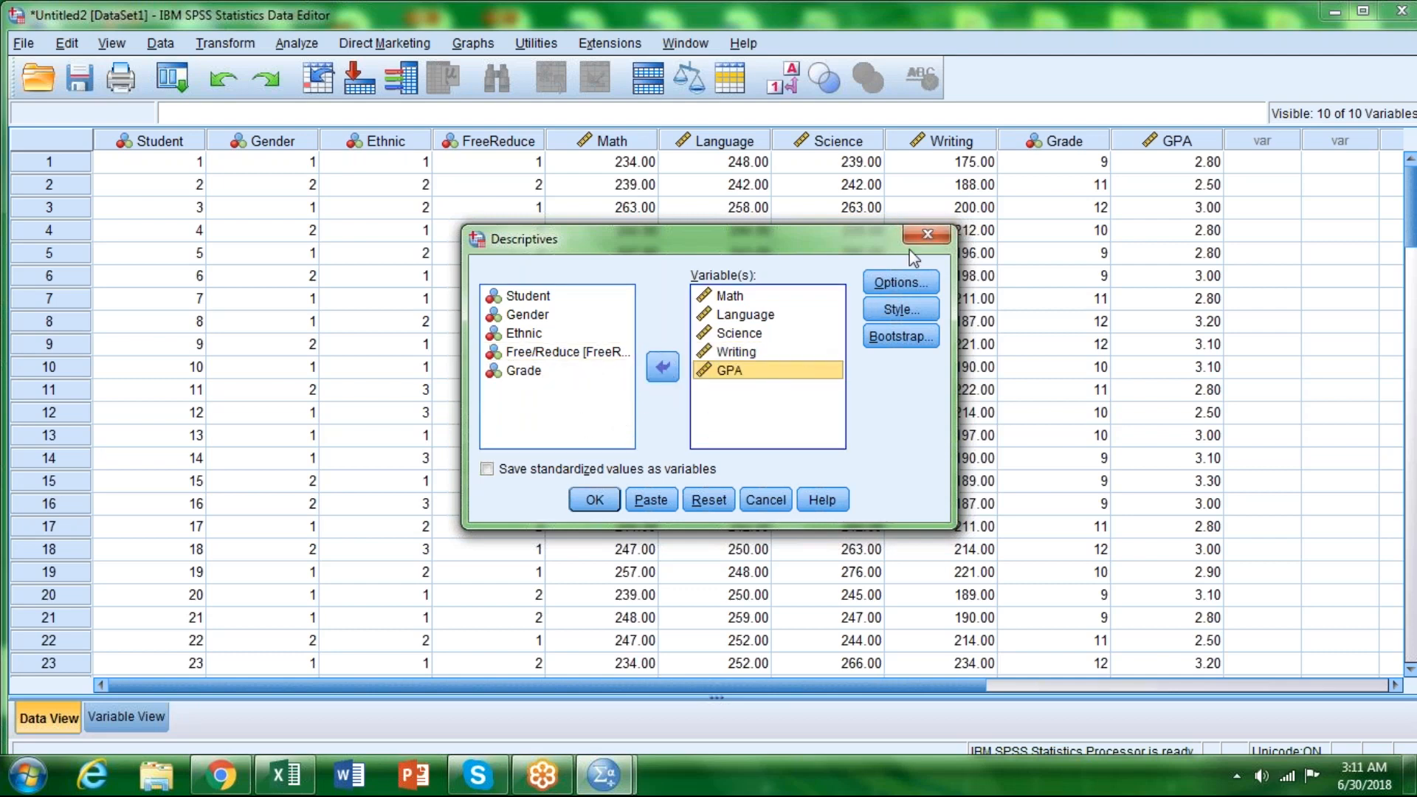
Step: Add Variance and Range to the descriptive statistics and run the analysis
left_click(893, 282)
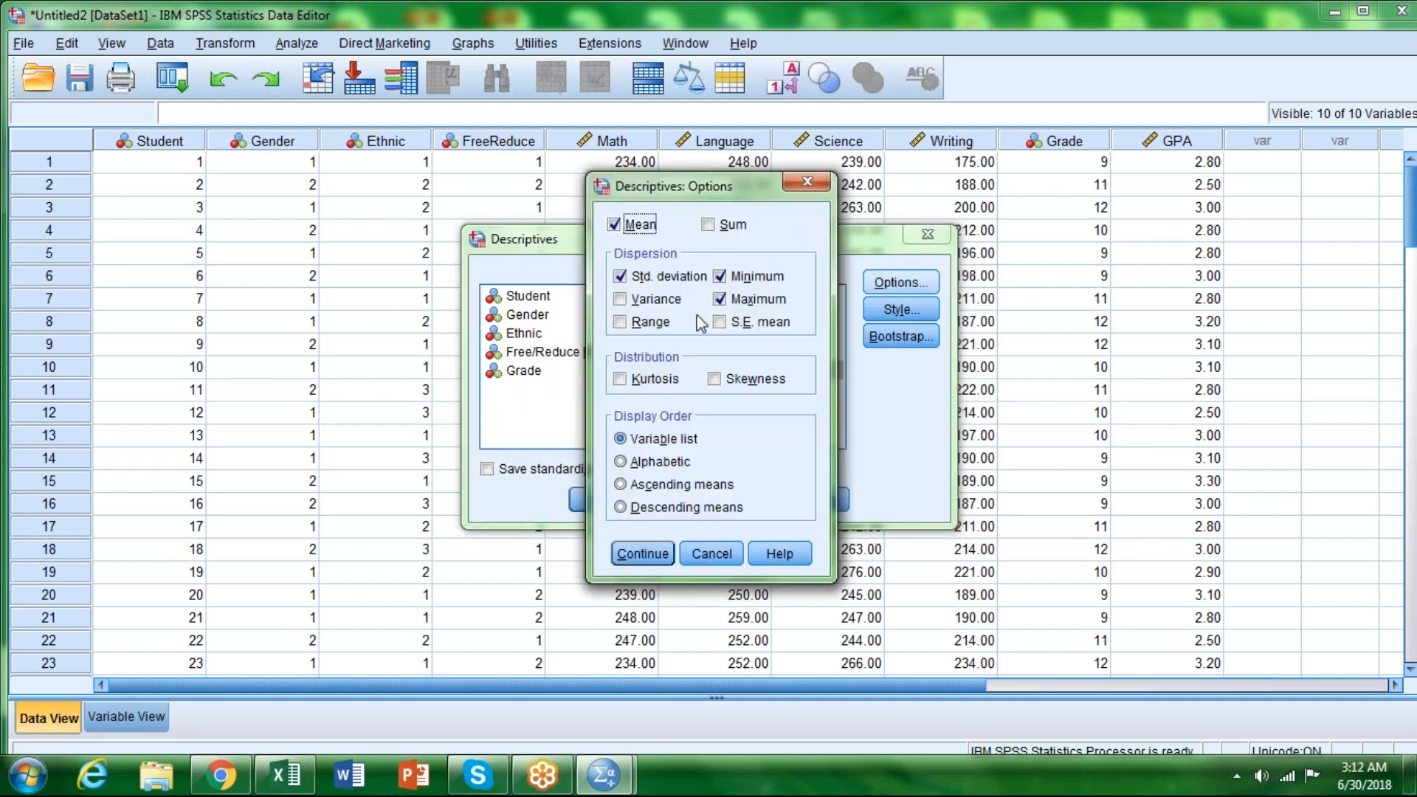
left_click(623, 301)
left_click(625, 323)
left_click(652, 553)
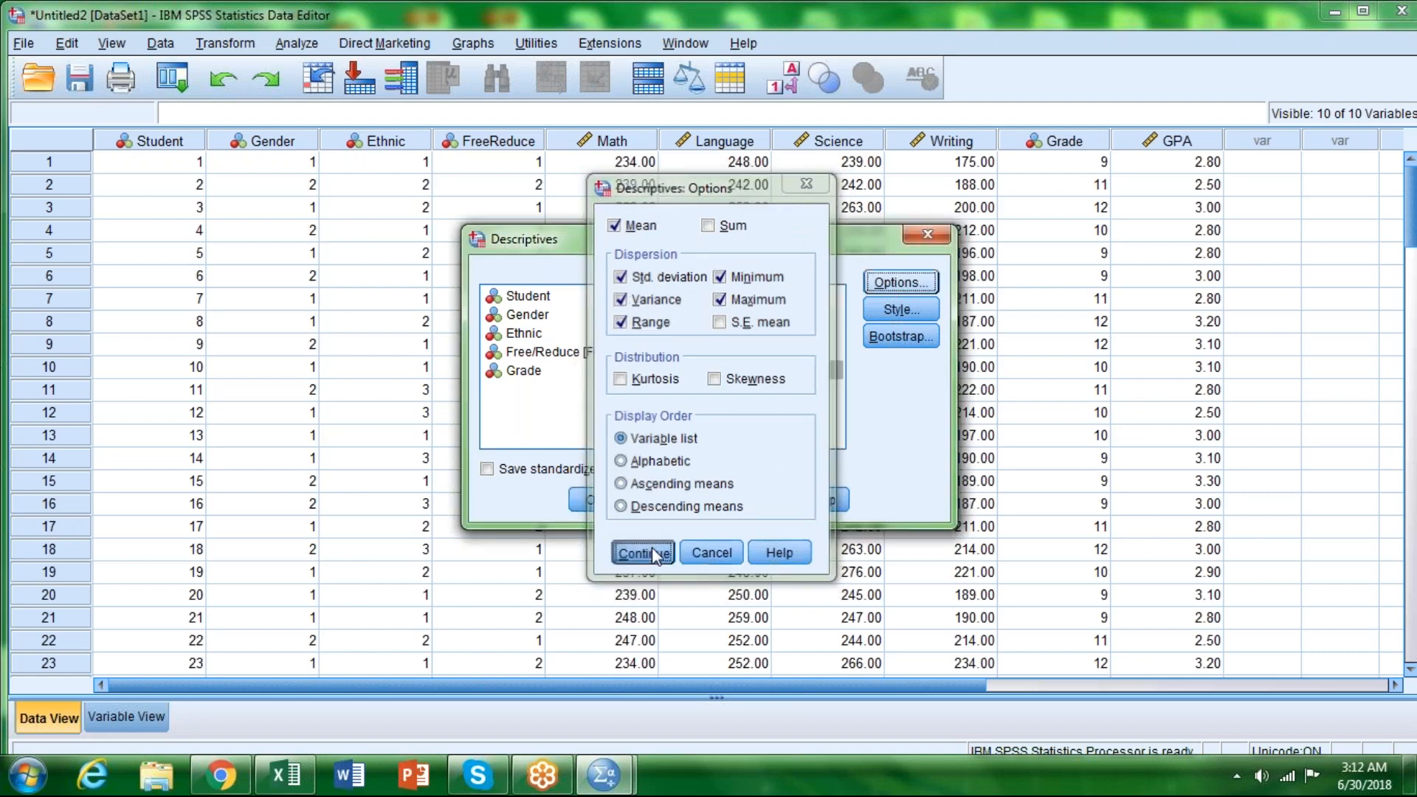
left_click(590, 503)
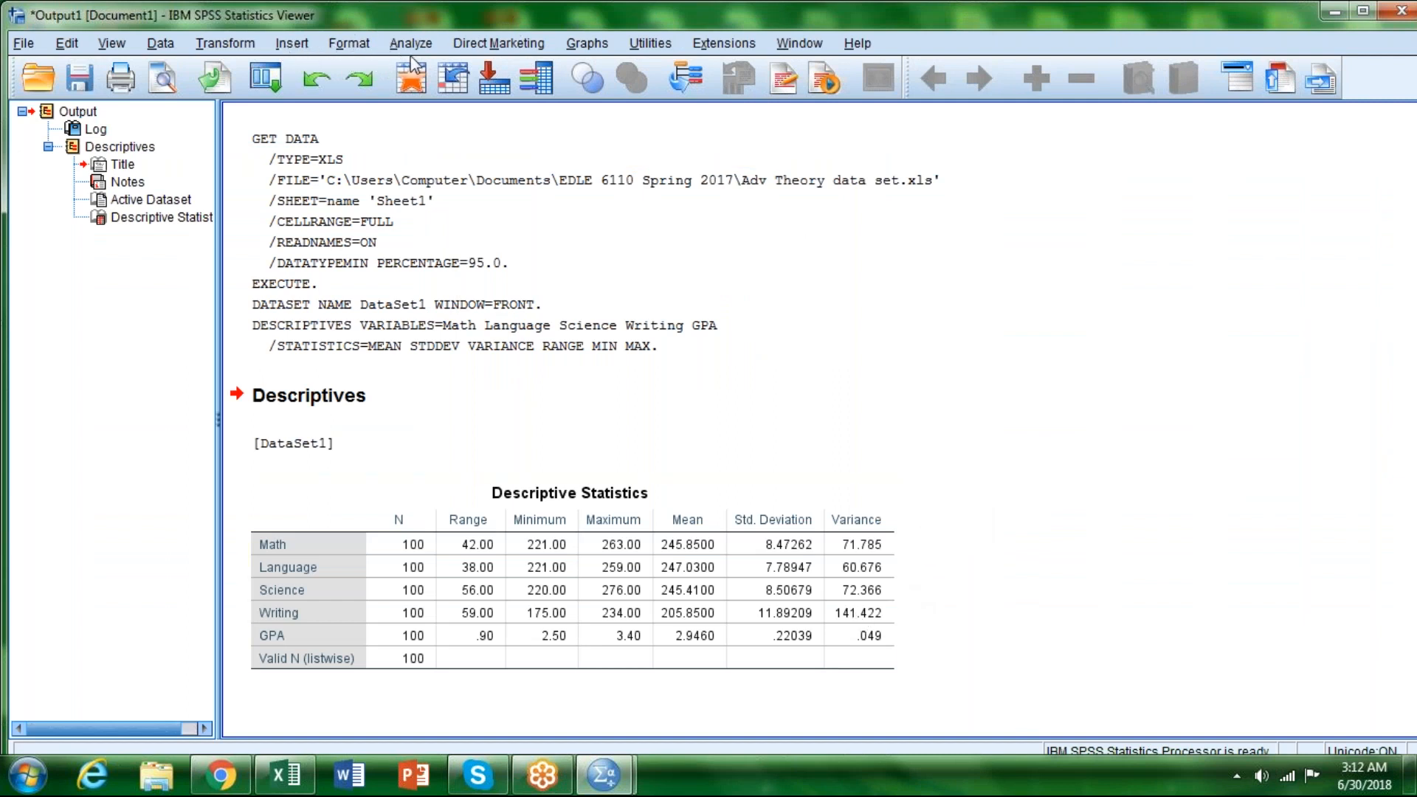
Step: Set up a Frequencies analysis of Math, Language, Science, Writing and GPA
left_click(446, 546)
left_click(409, 42)
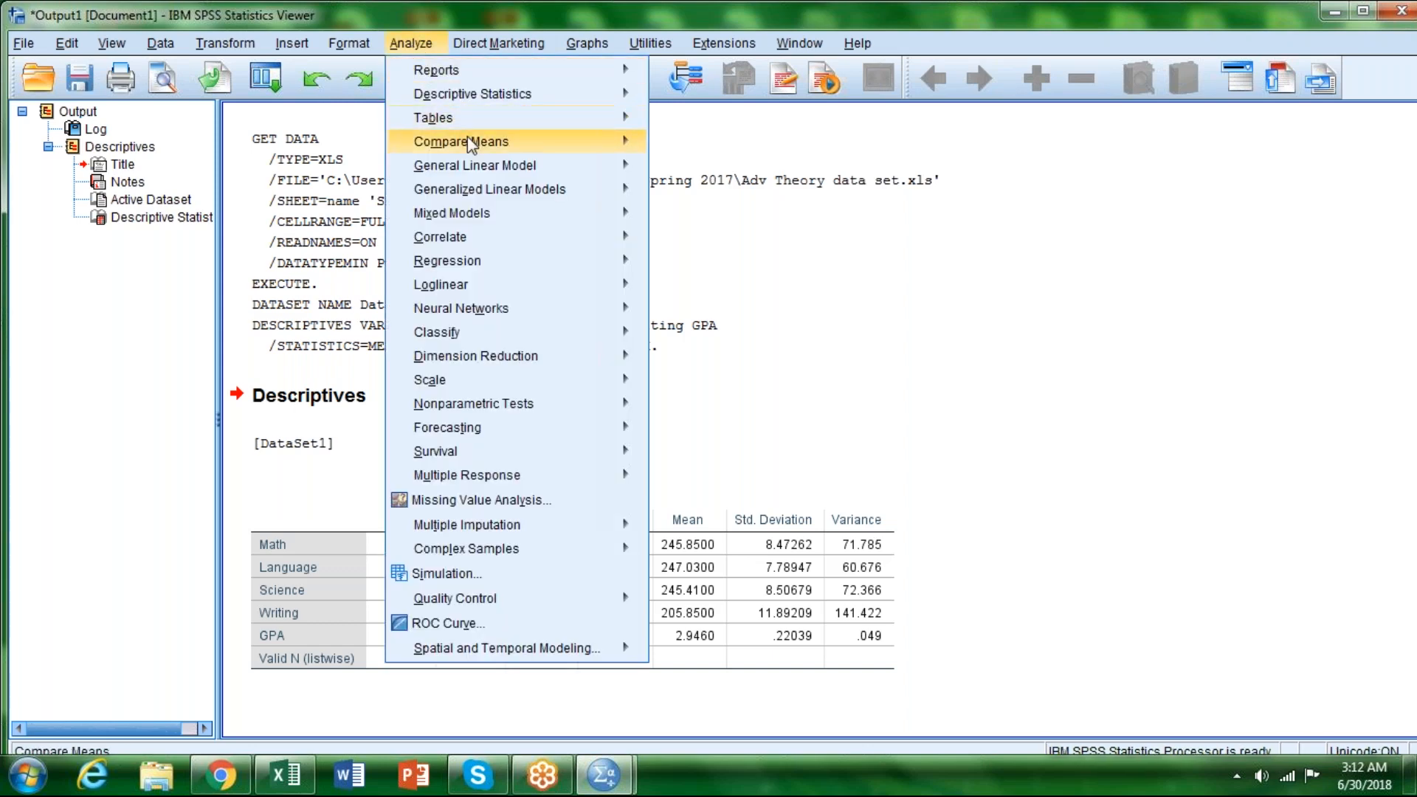
mouse_move(478, 138)
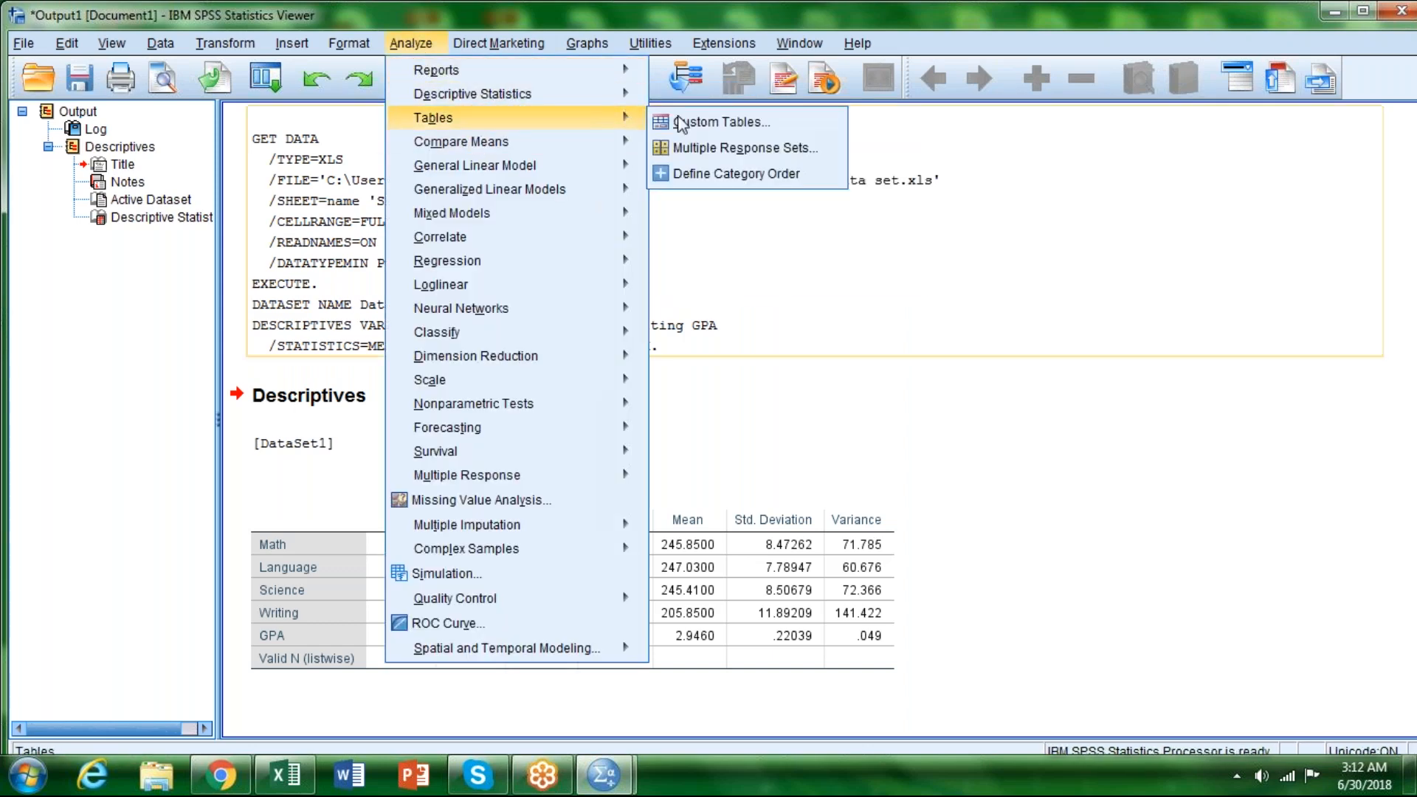
mouse_move(623, 93)
left_click(716, 123)
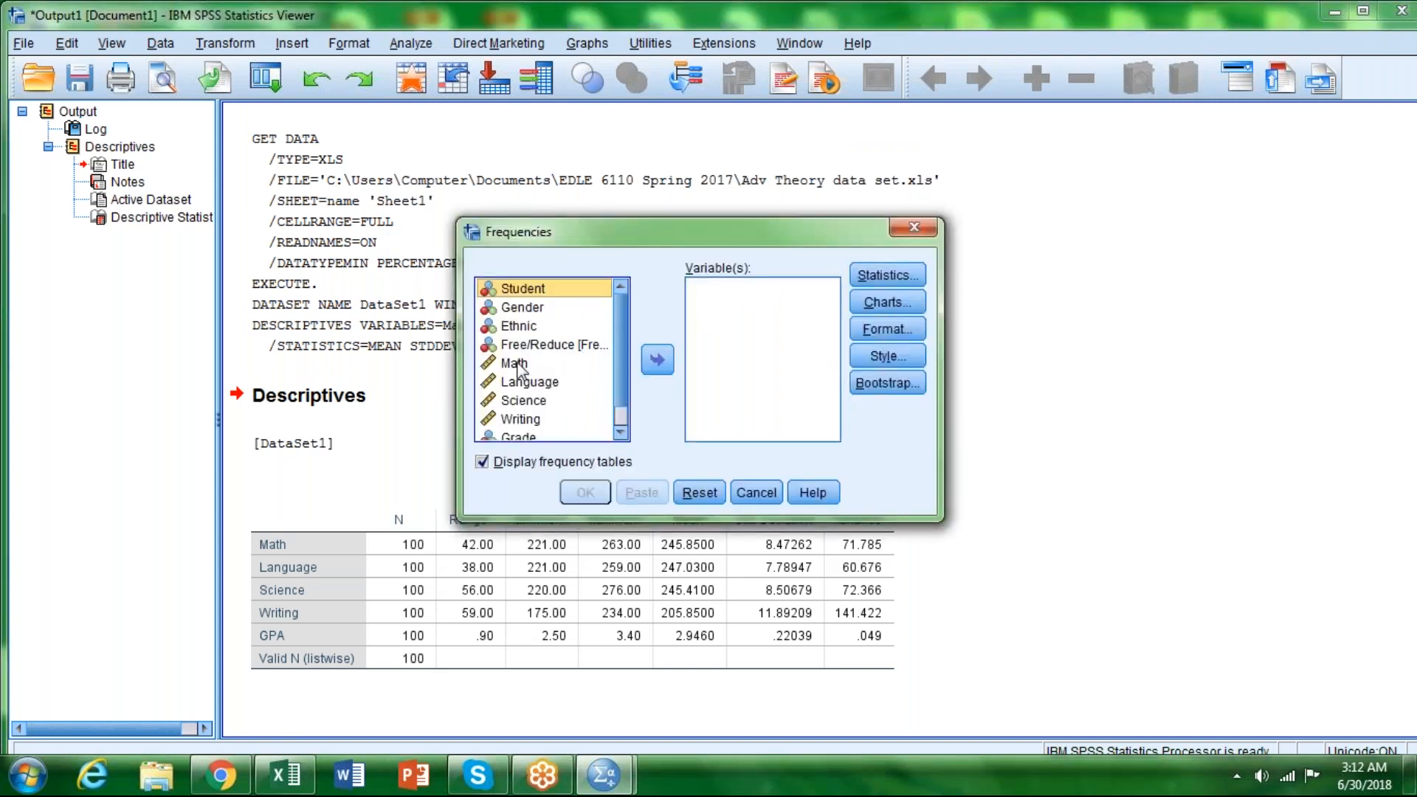
left_click(515, 363)
left_click(657, 359)
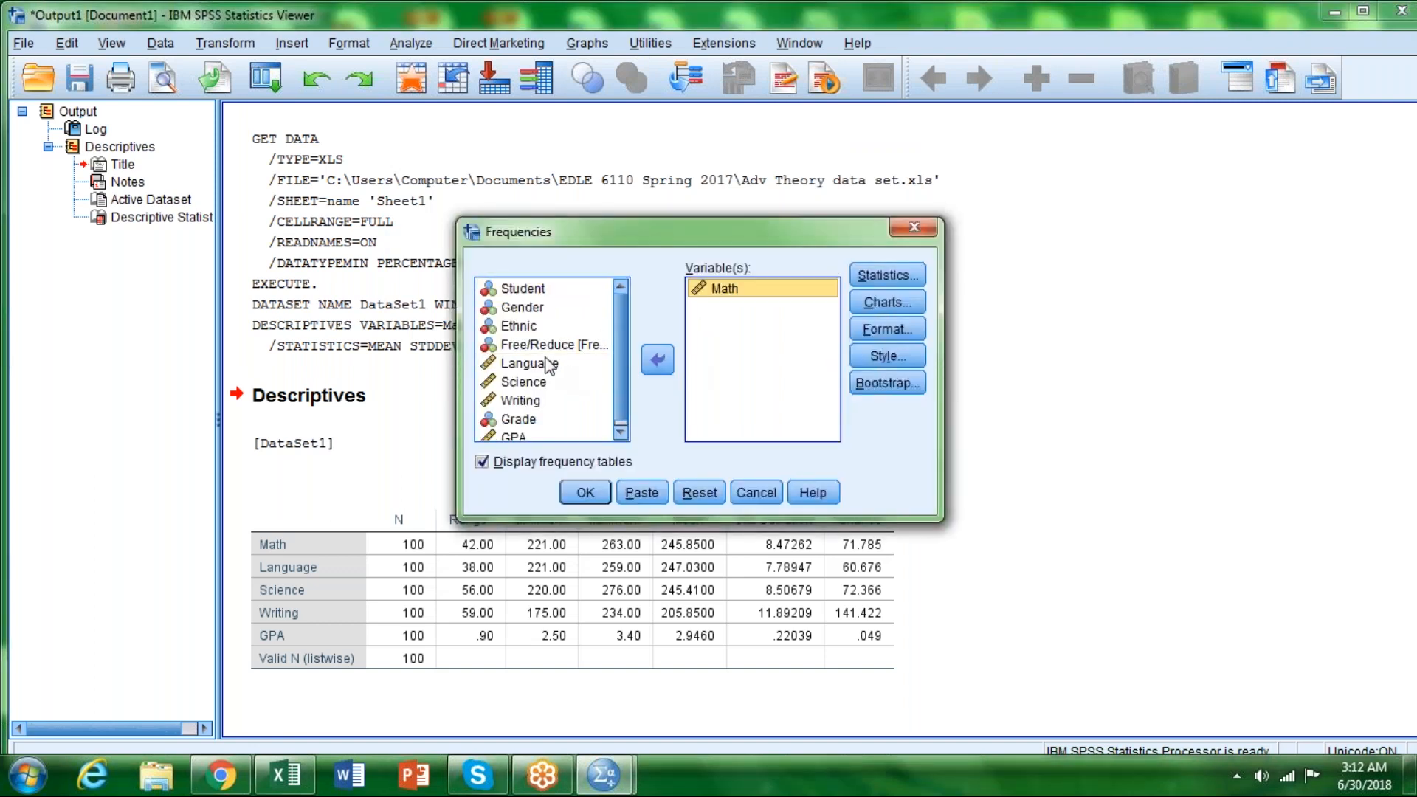
left_click(535, 364)
left_click(657, 359)
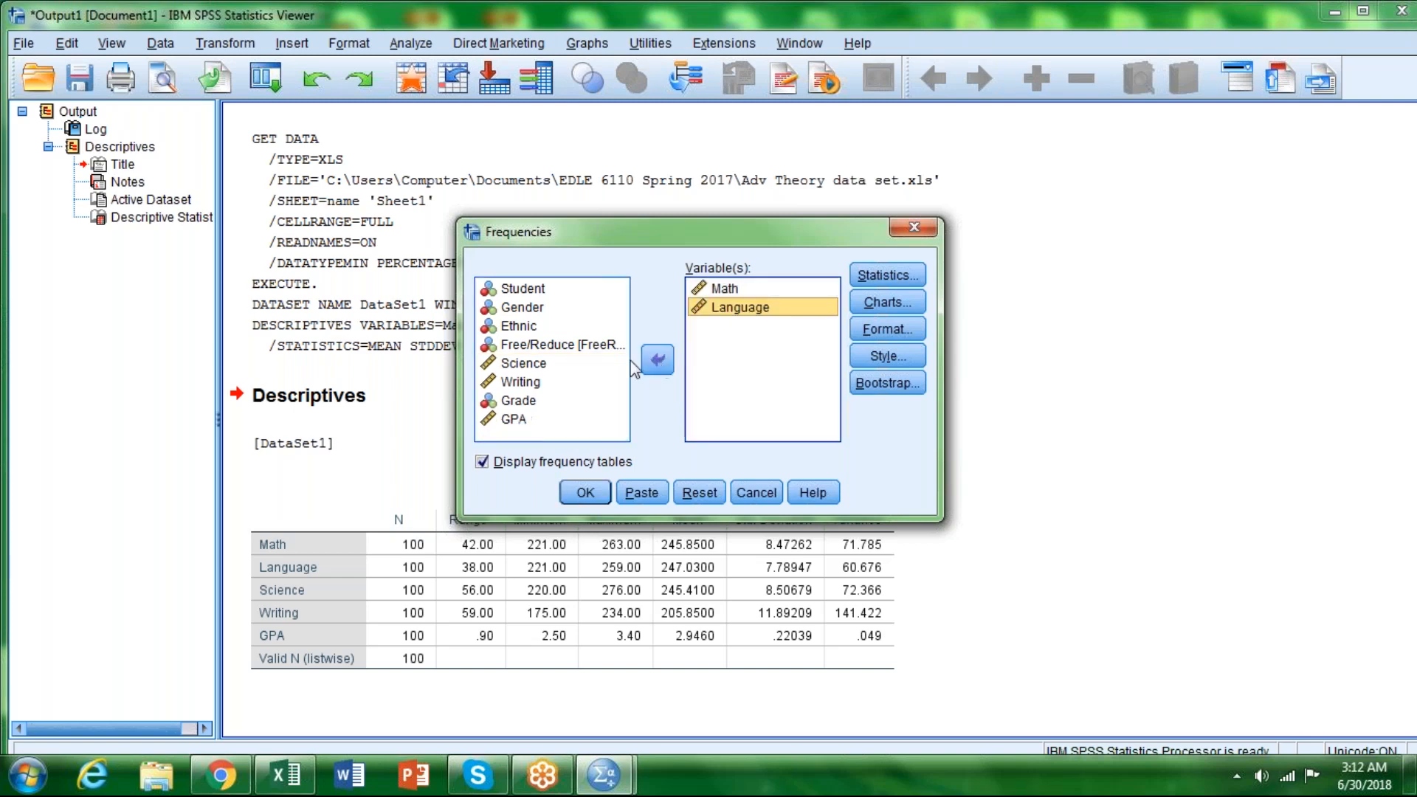
left_click(518, 366)
left_click(657, 360)
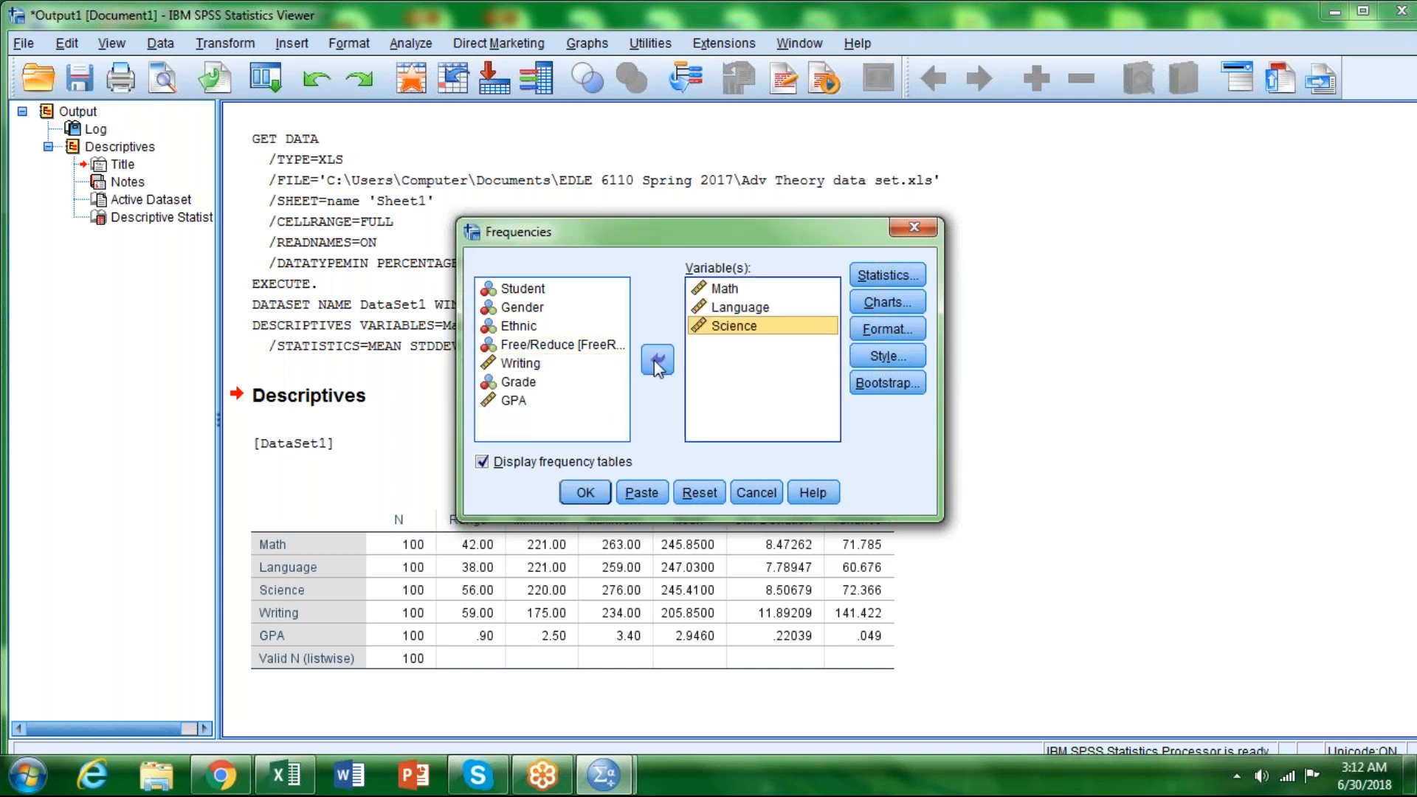
left_click(523, 363)
left_click(657, 360)
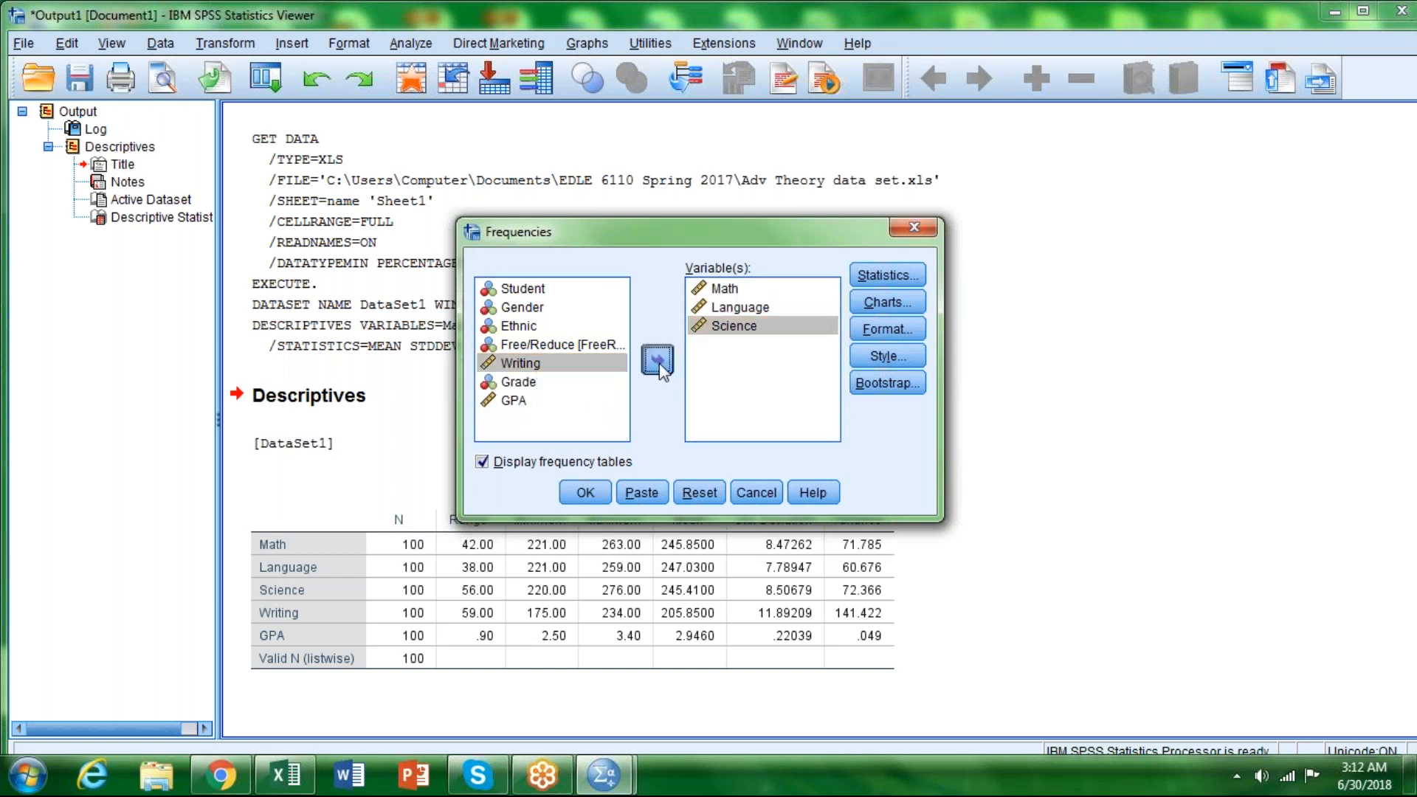
left_click(519, 400)
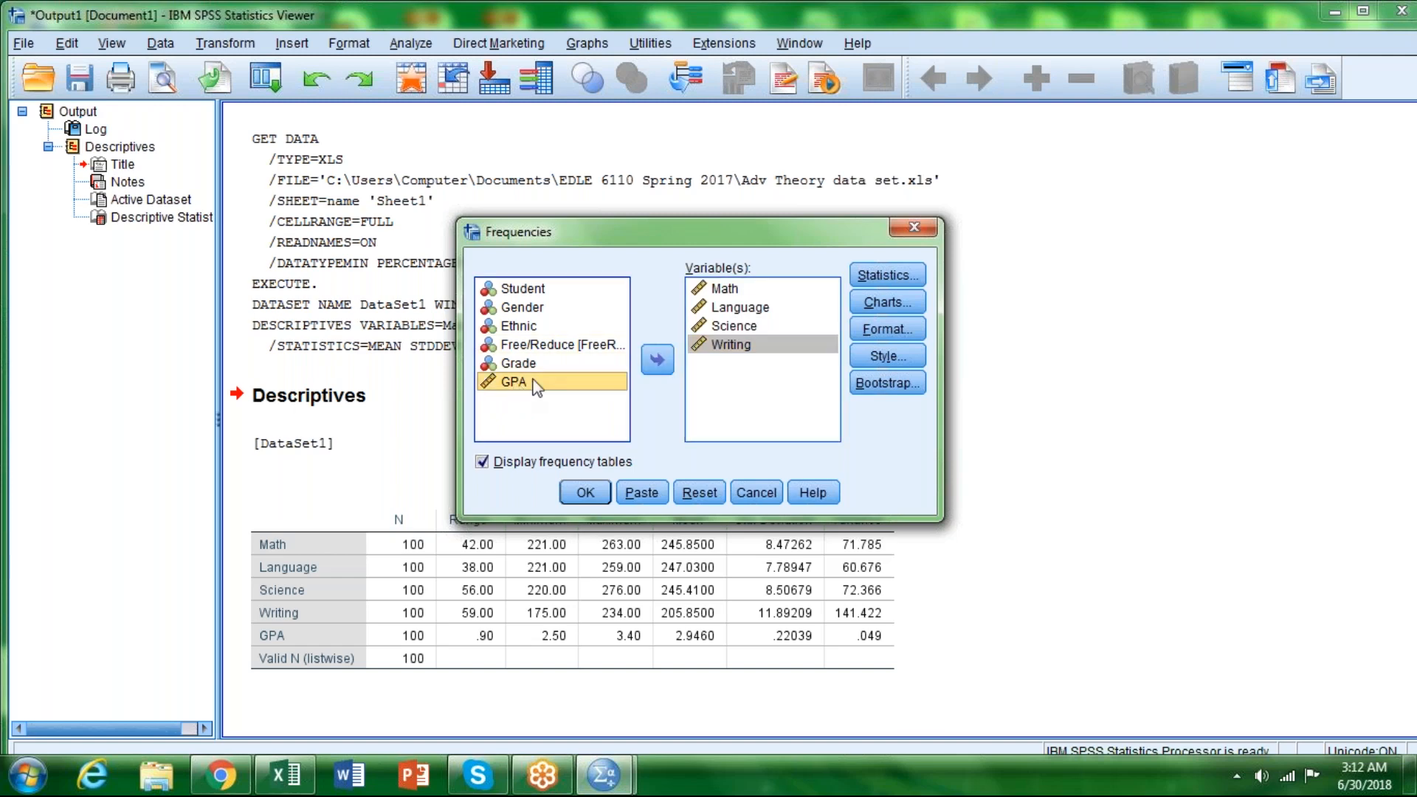
left_click(657, 360)
Step: Include mean, median, mode, standard deviation, variance, range, minimum and maximum in the Frequencies statistics
left_click(894, 277)
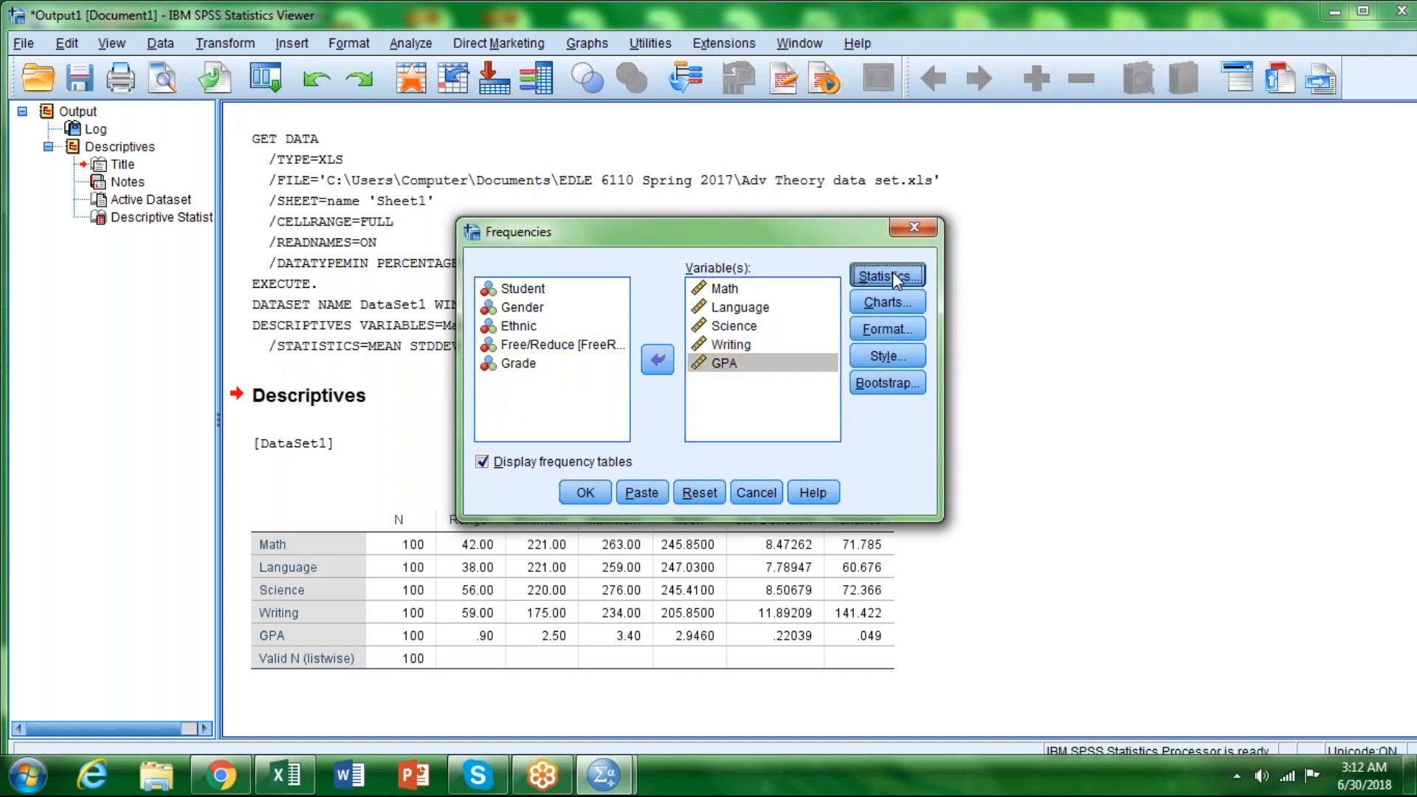
left_click(758, 234)
left_click(760, 257)
left_click(762, 281)
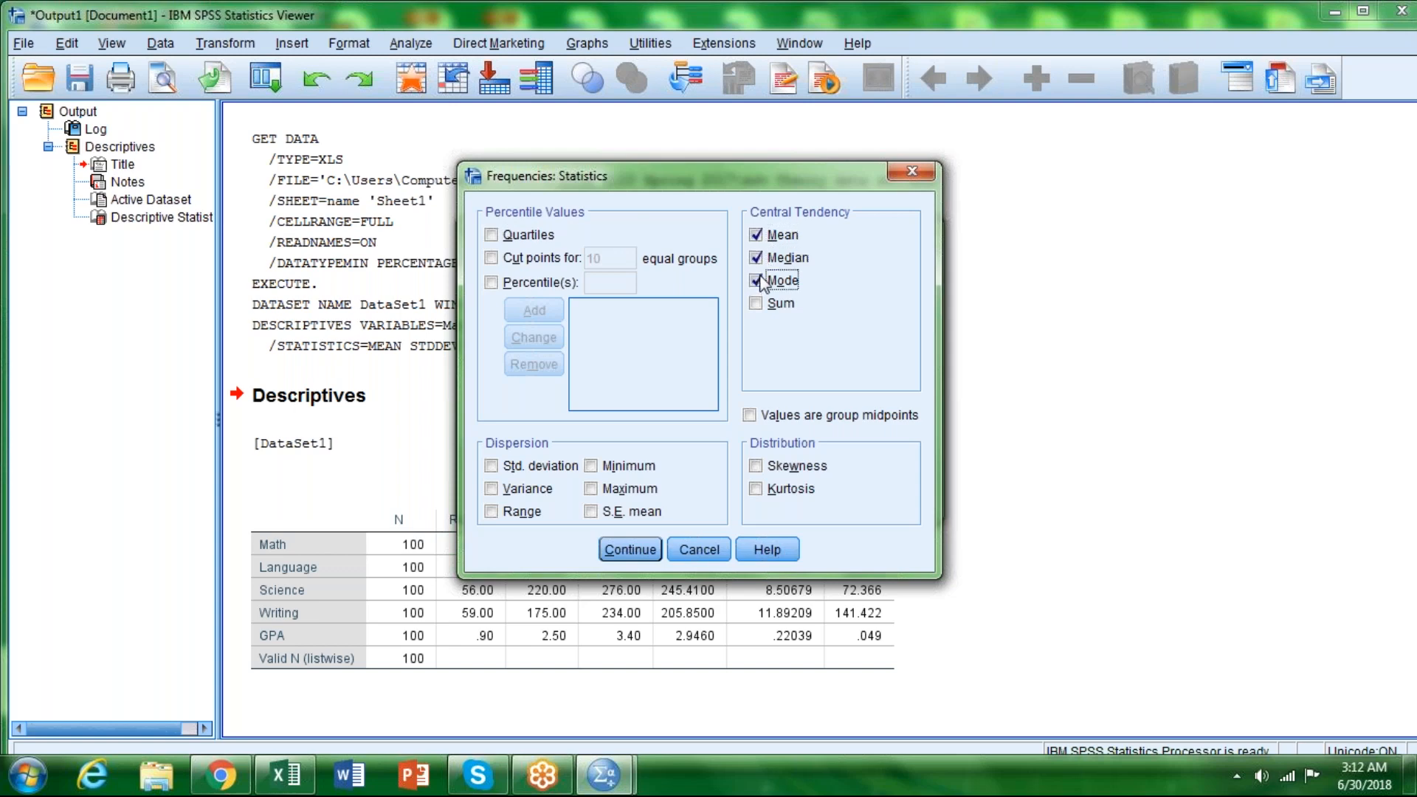
left_click(491, 466)
left_click(492, 489)
left_click(492, 511)
left_click(591, 466)
left_click(591, 488)
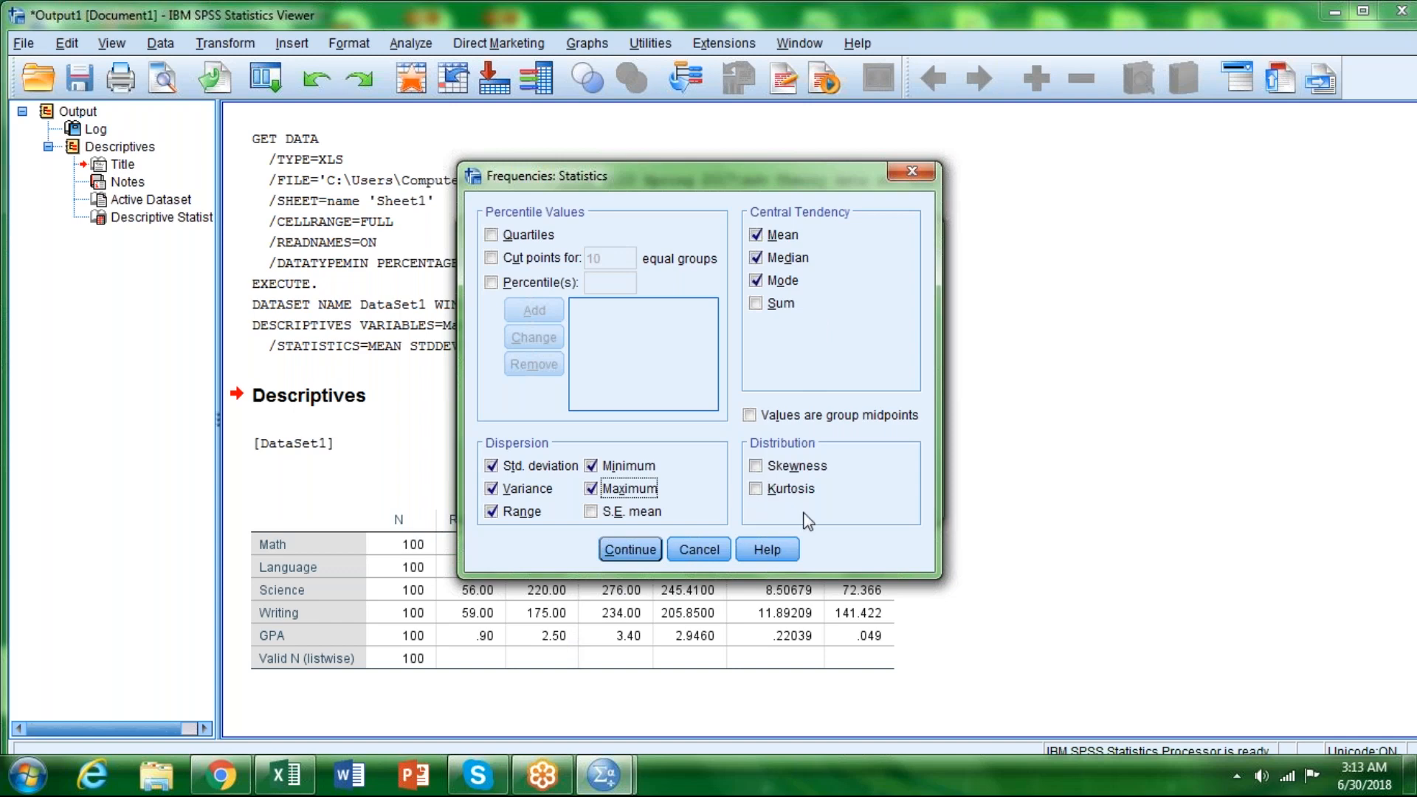
left_click(638, 552)
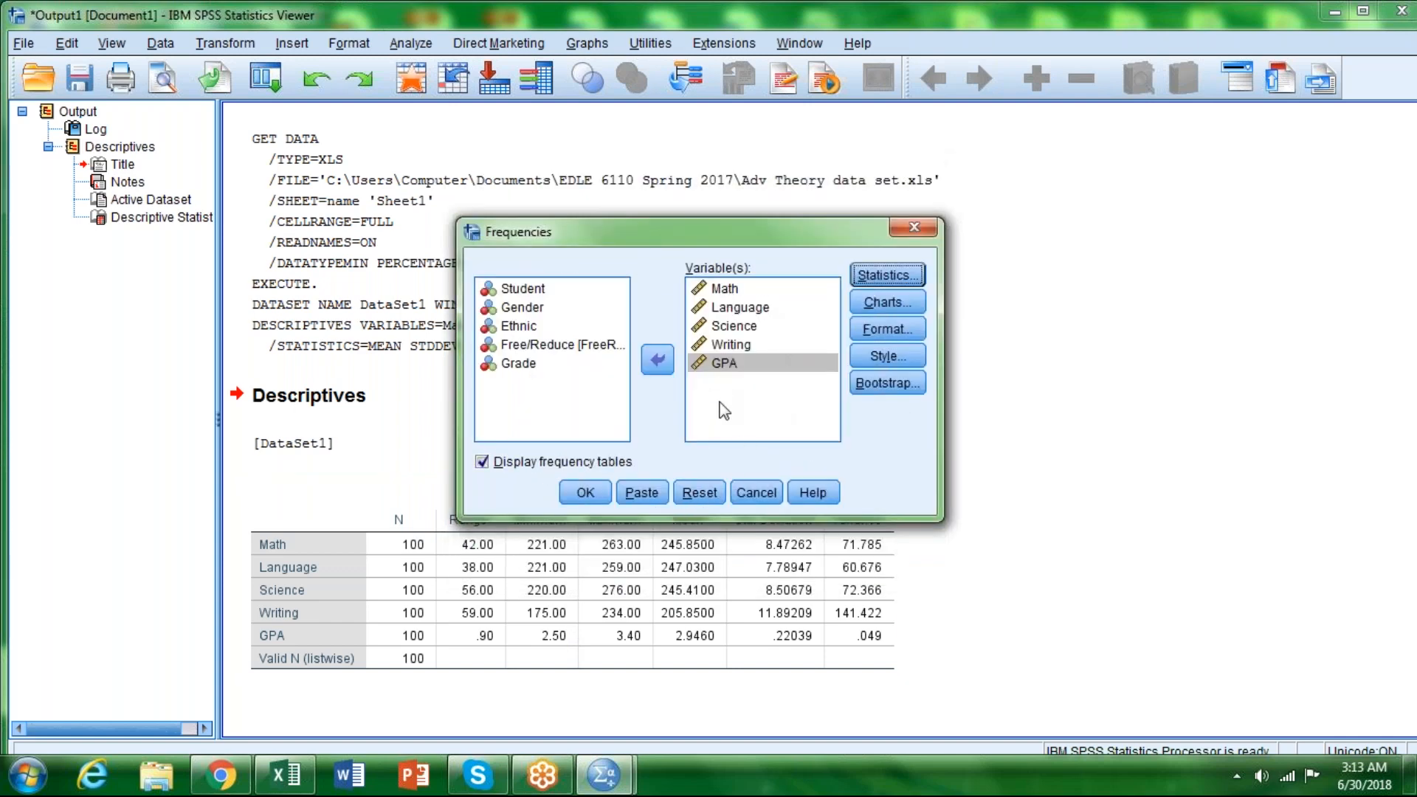
Step: Choose histograms without a normal curve as the chart type for the Frequencies analysis
left_click(893, 303)
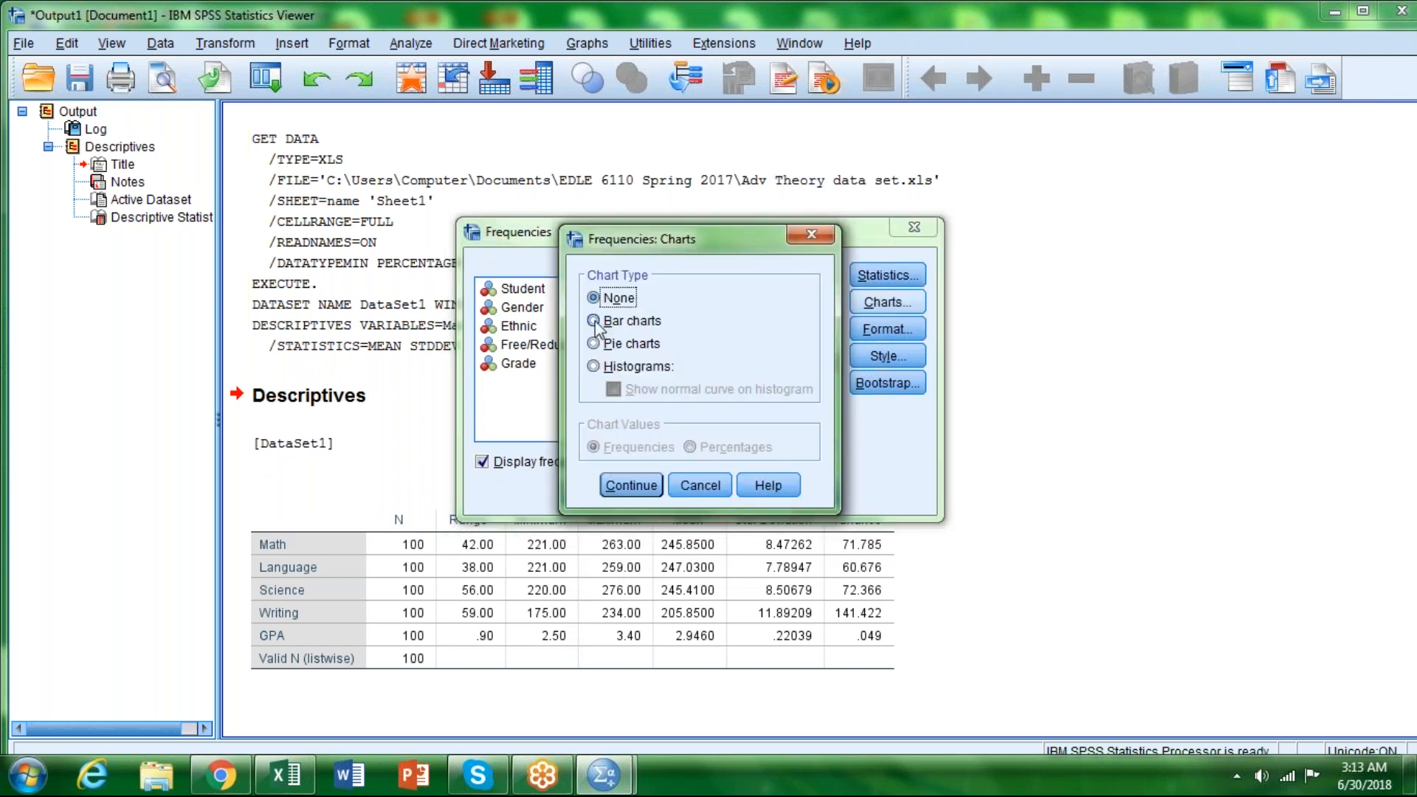
left_click(597, 322)
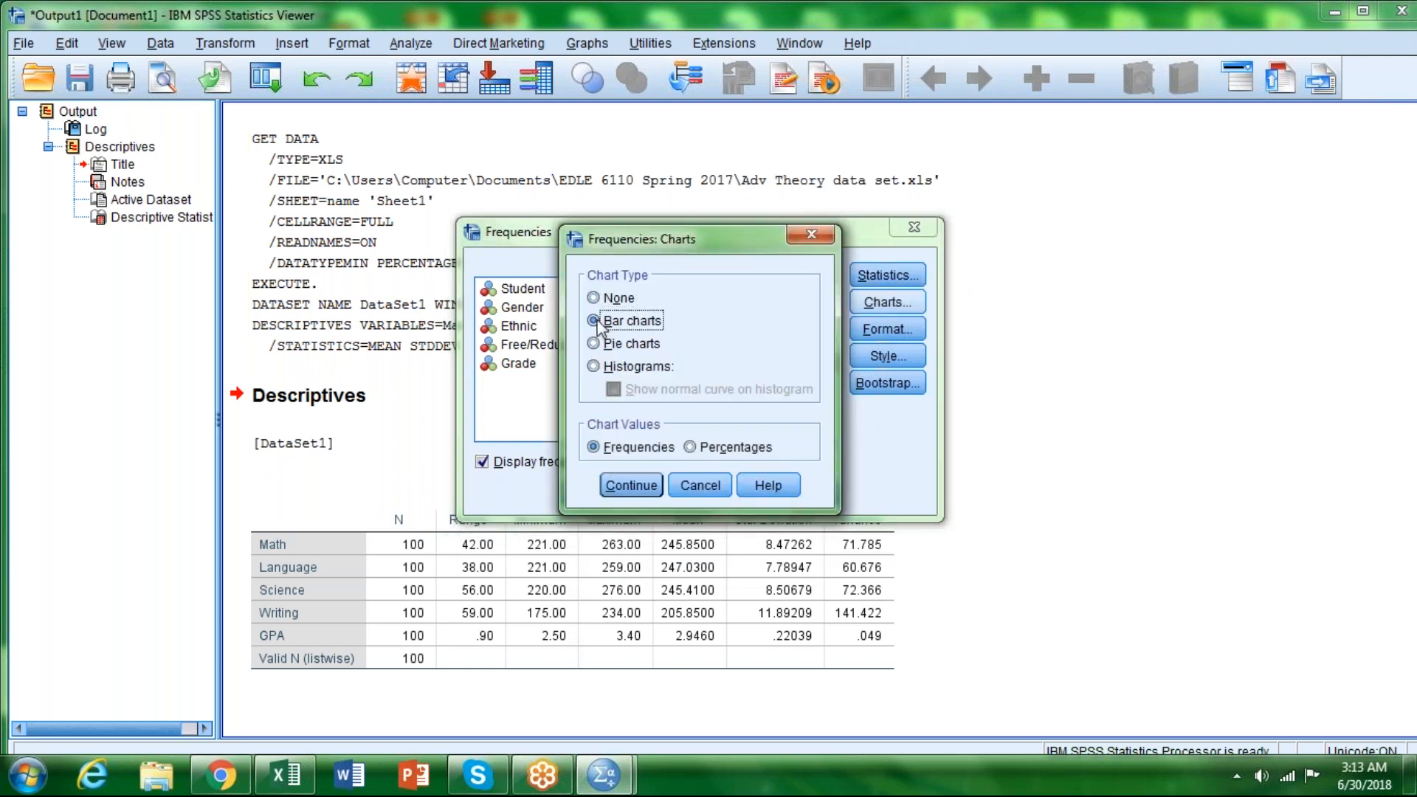
left_click(595, 367)
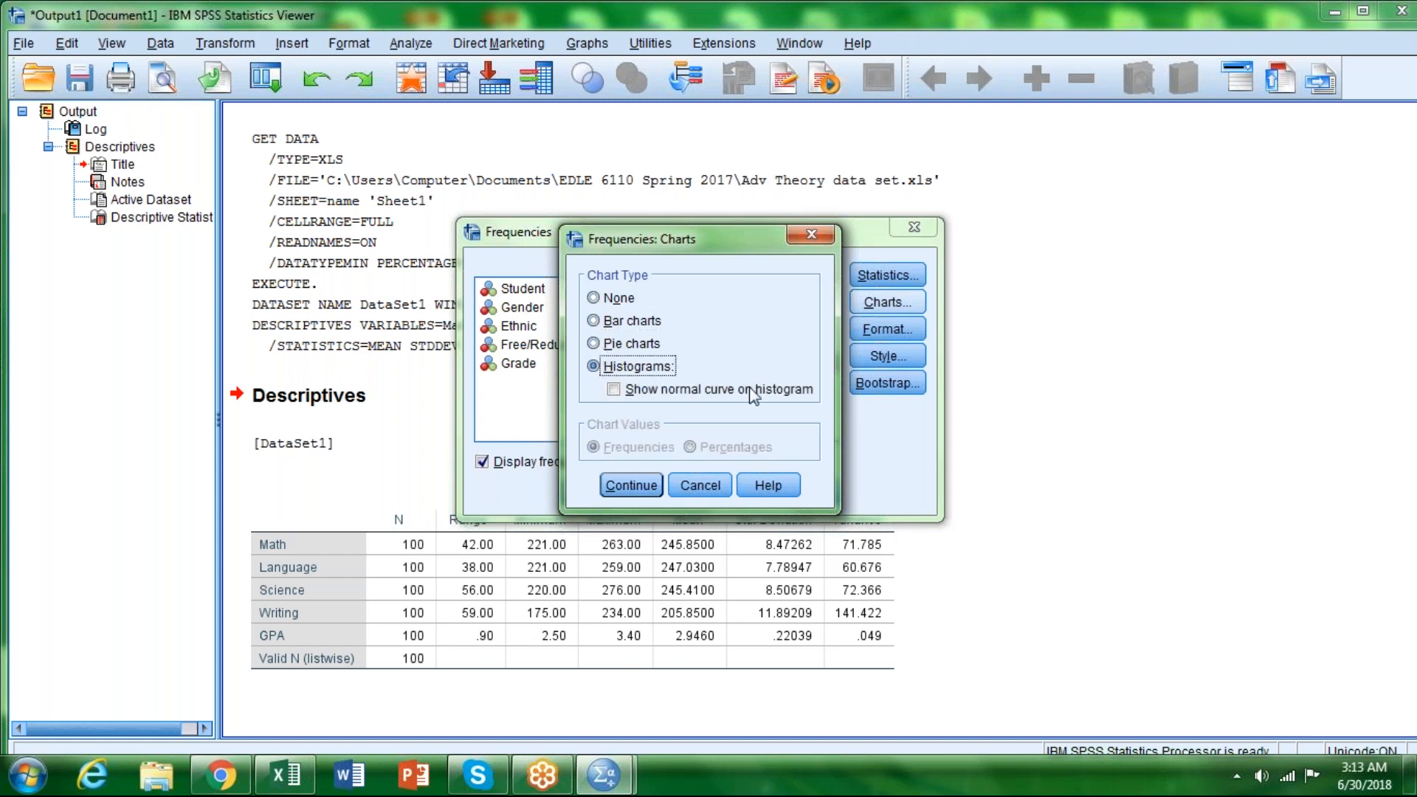
left_click(639, 487)
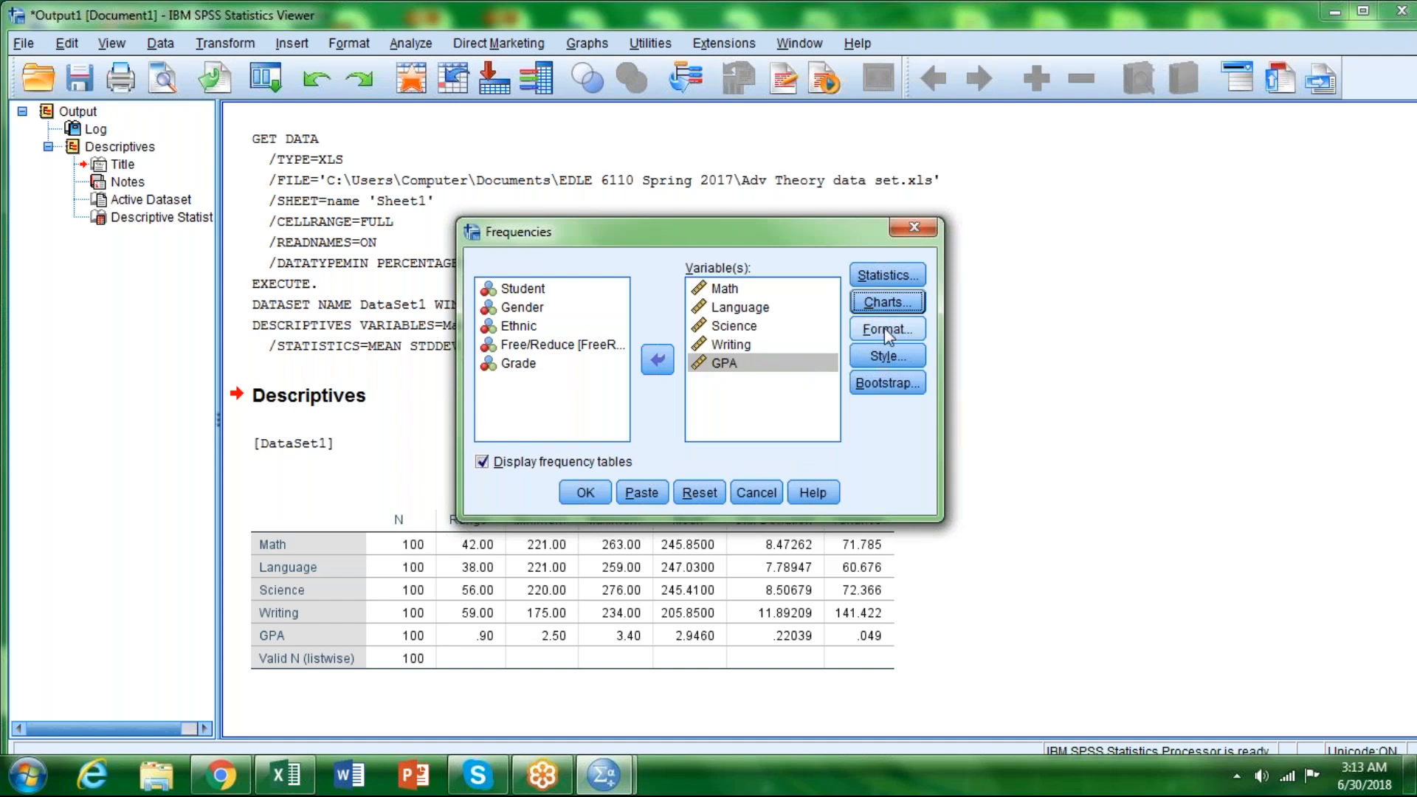
Step: Keep the default output format options for the Frequencies analysis and run it
left_click(884, 326)
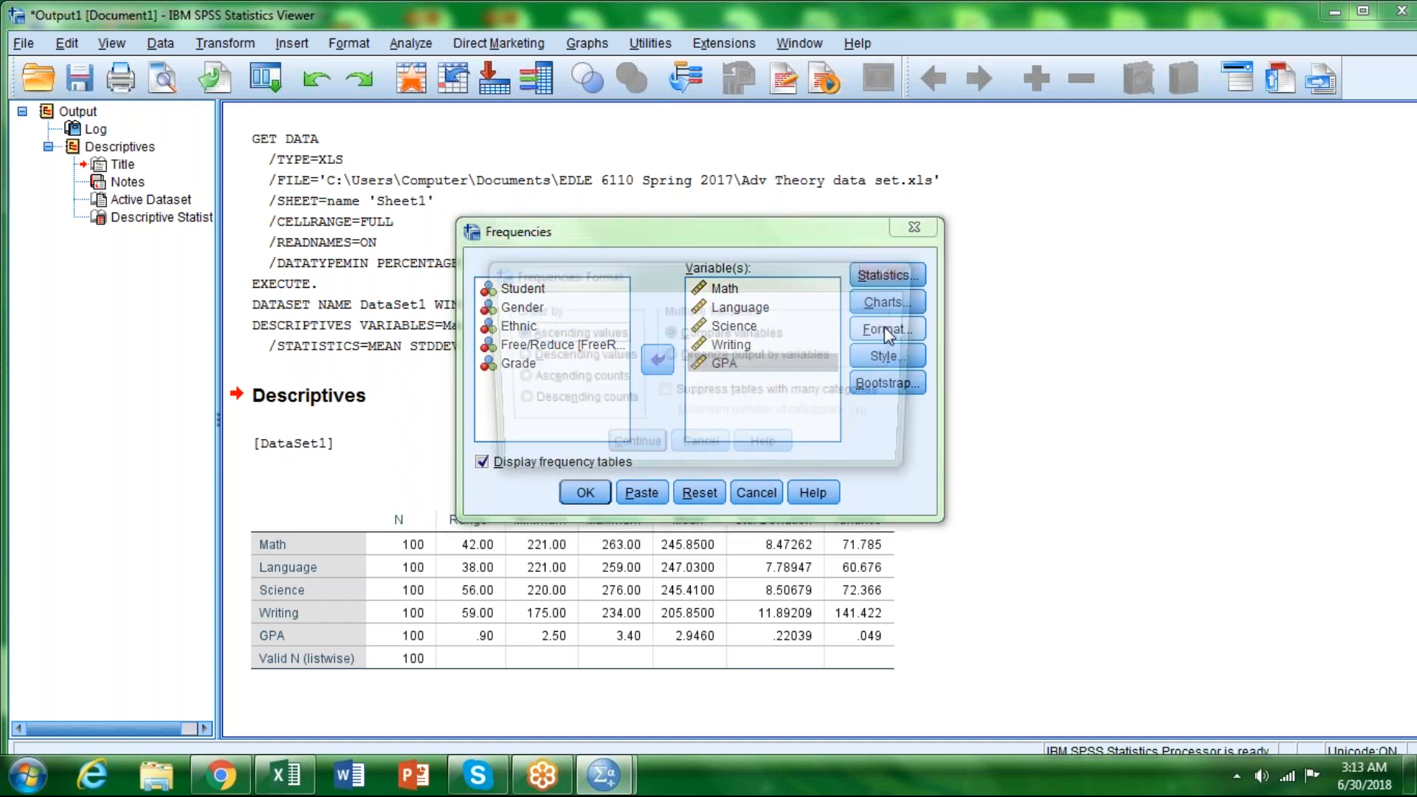
left_click(626, 450)
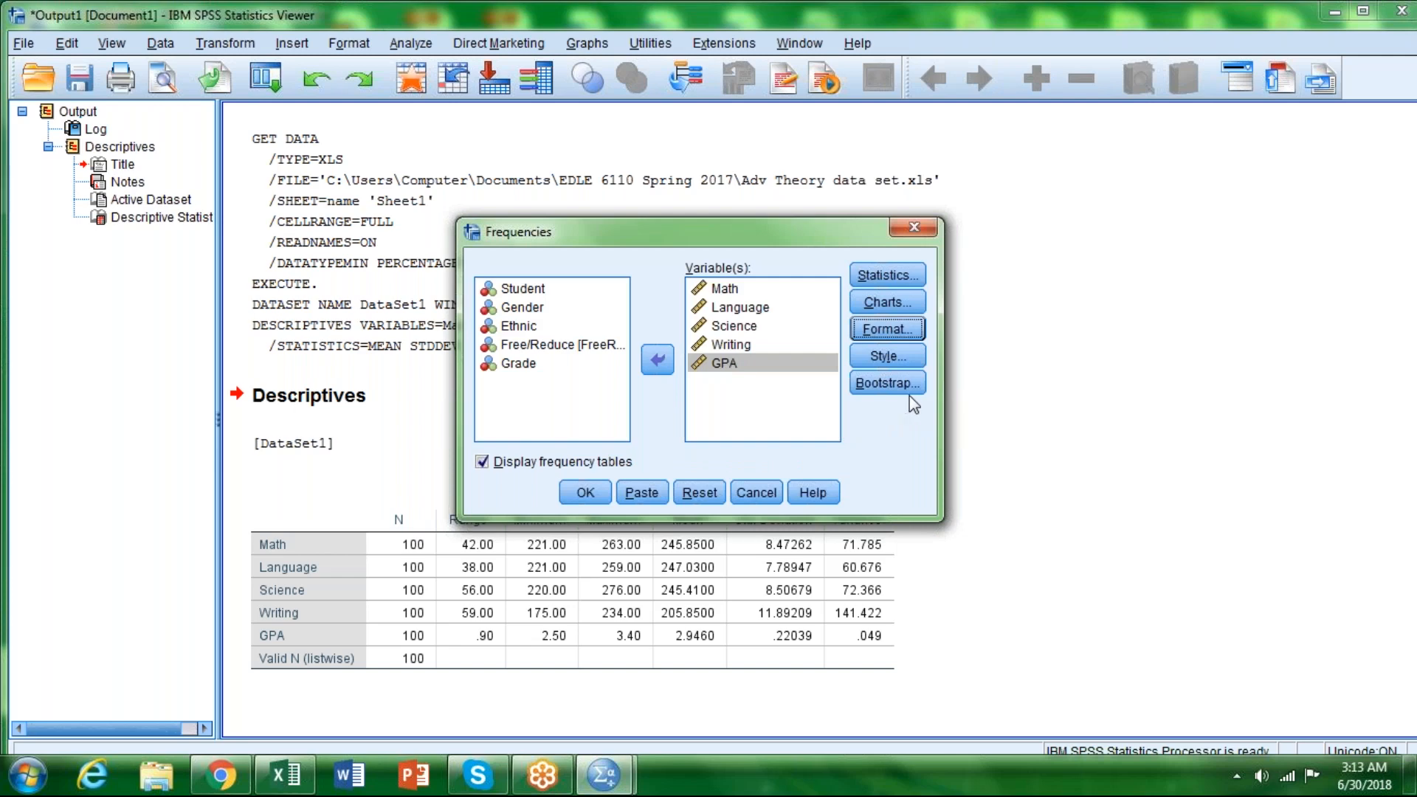
left_click(586, 493)
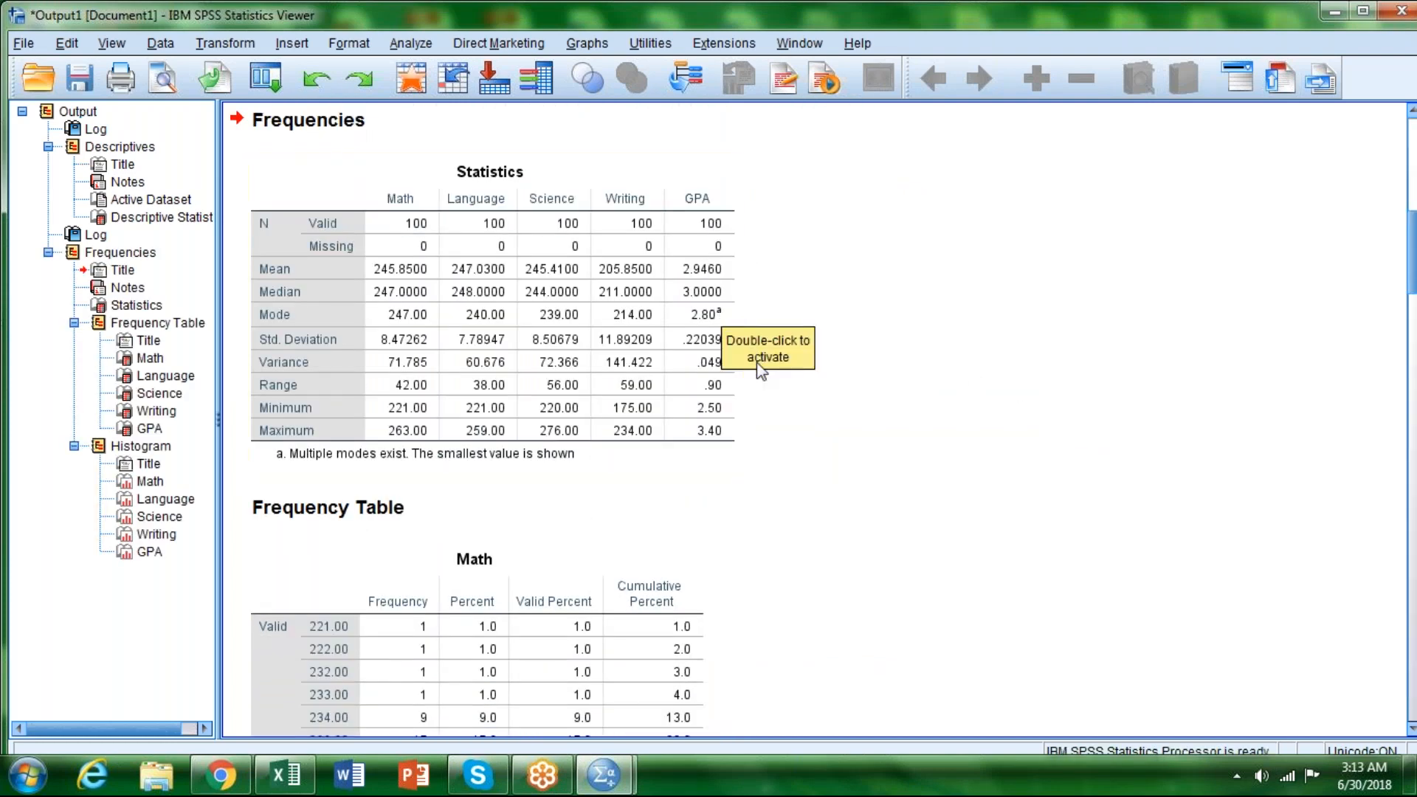
Step: Examine the frequency tables for Math, Language, Science, Writing and GPA in the output
scroll(760, 371, "down", 10)
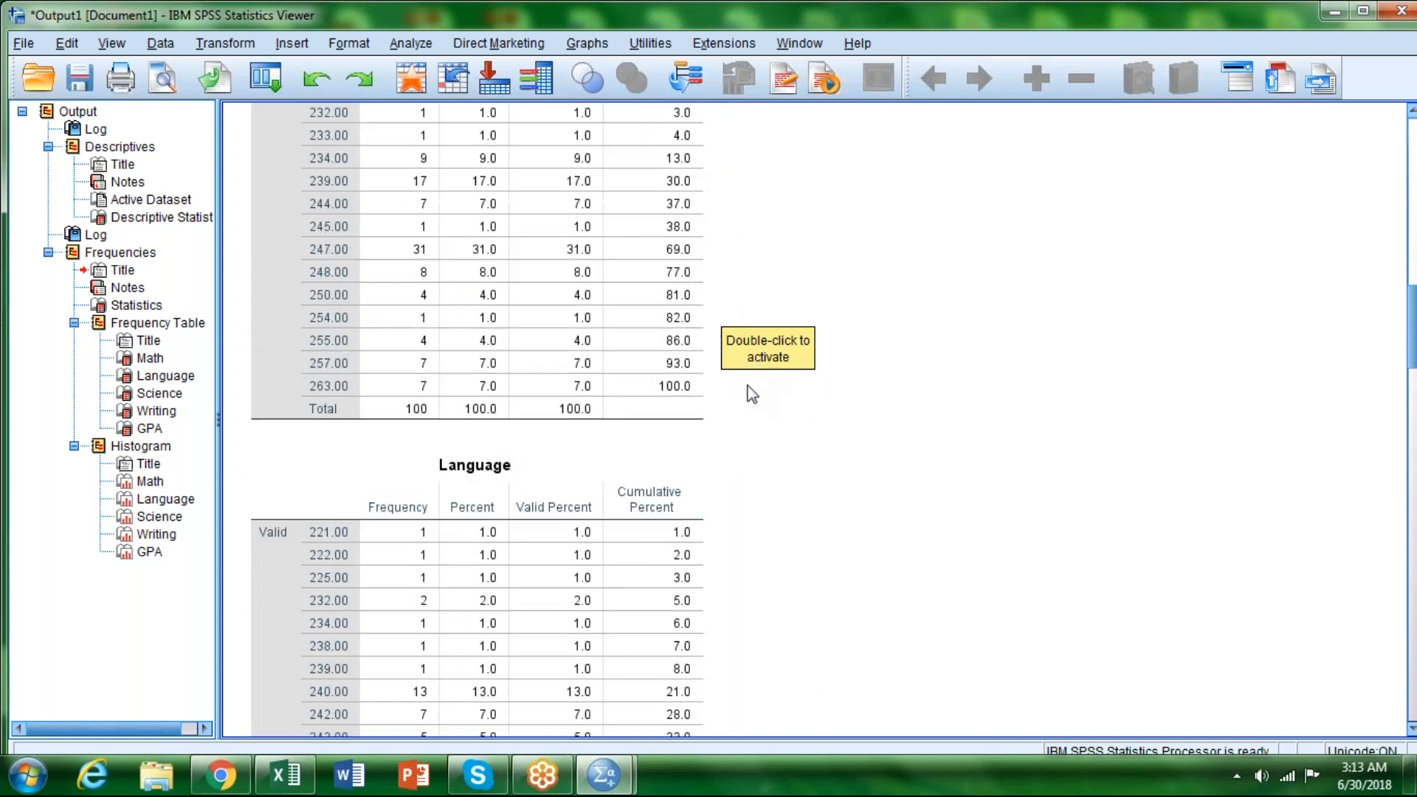
scroll(752, 394, "up", 4)
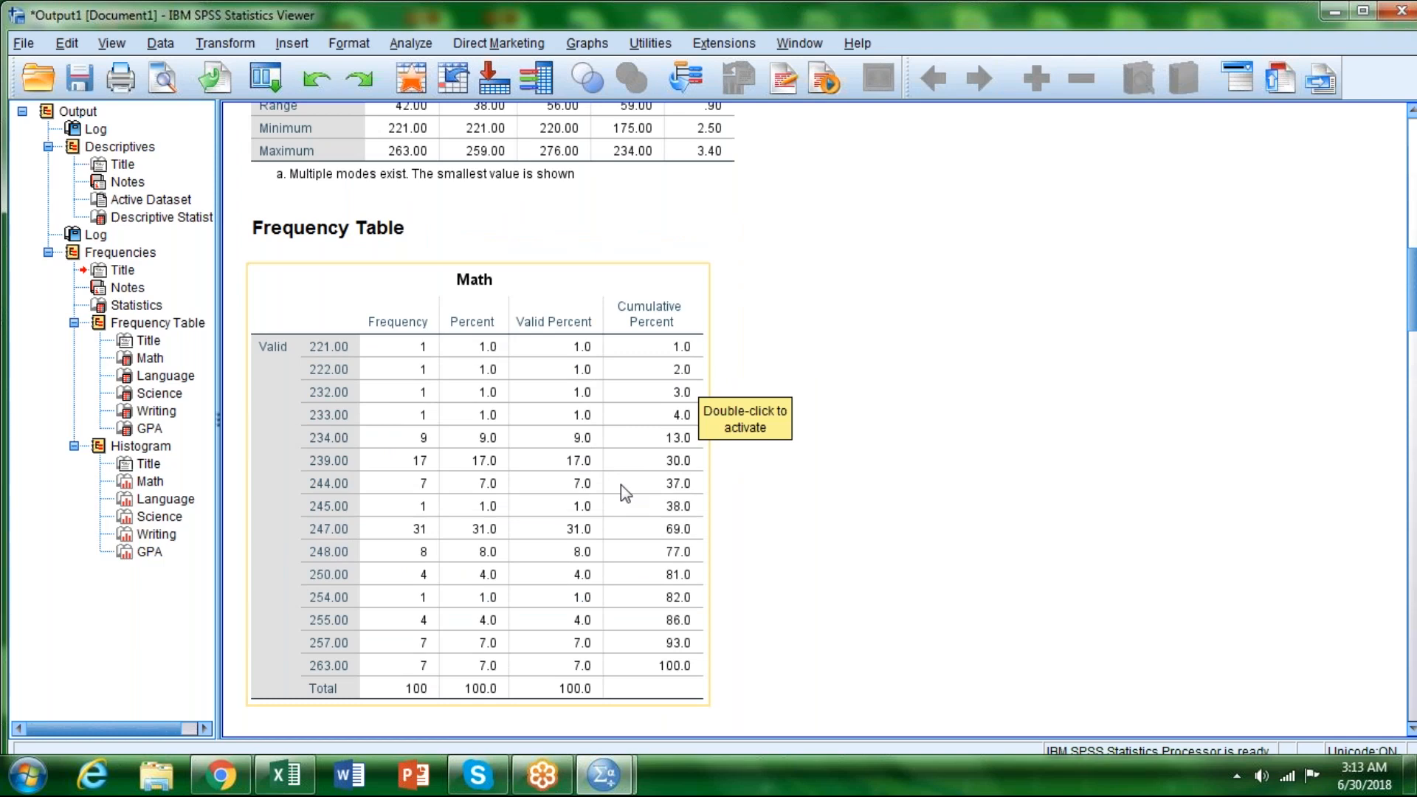
scroll(644, 487, "down", 8)
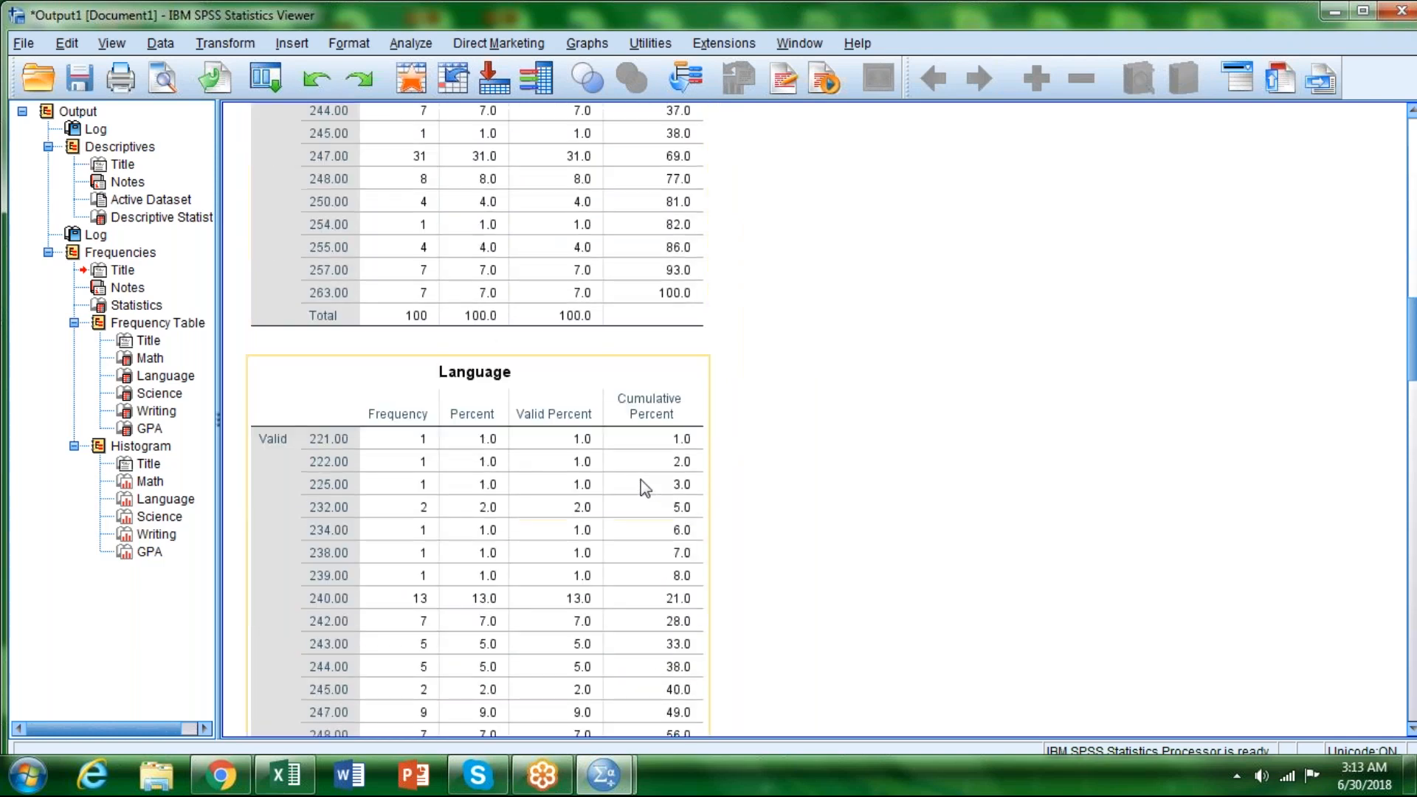
scroll(644, 487, "down", 3)
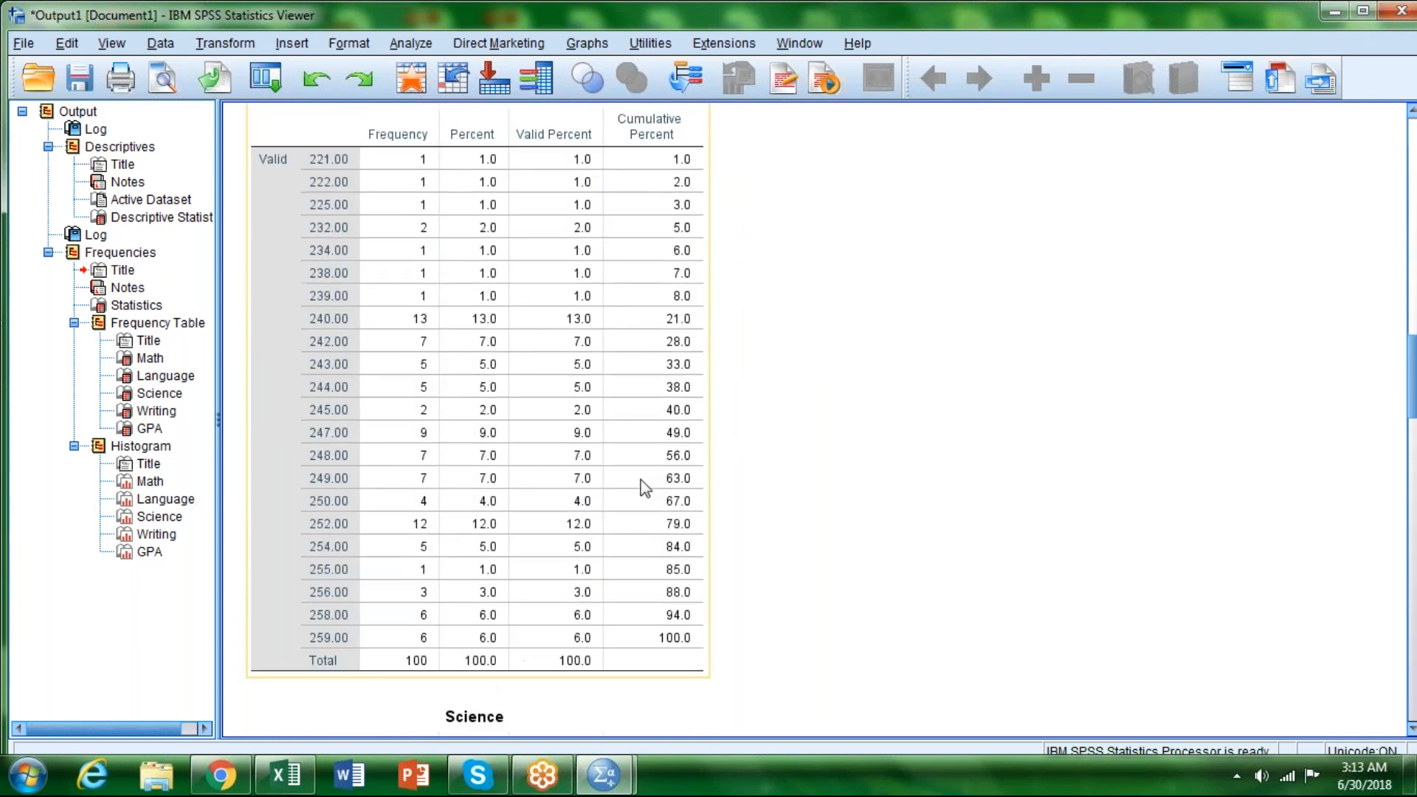
scroll(644, 487, "up", 11)
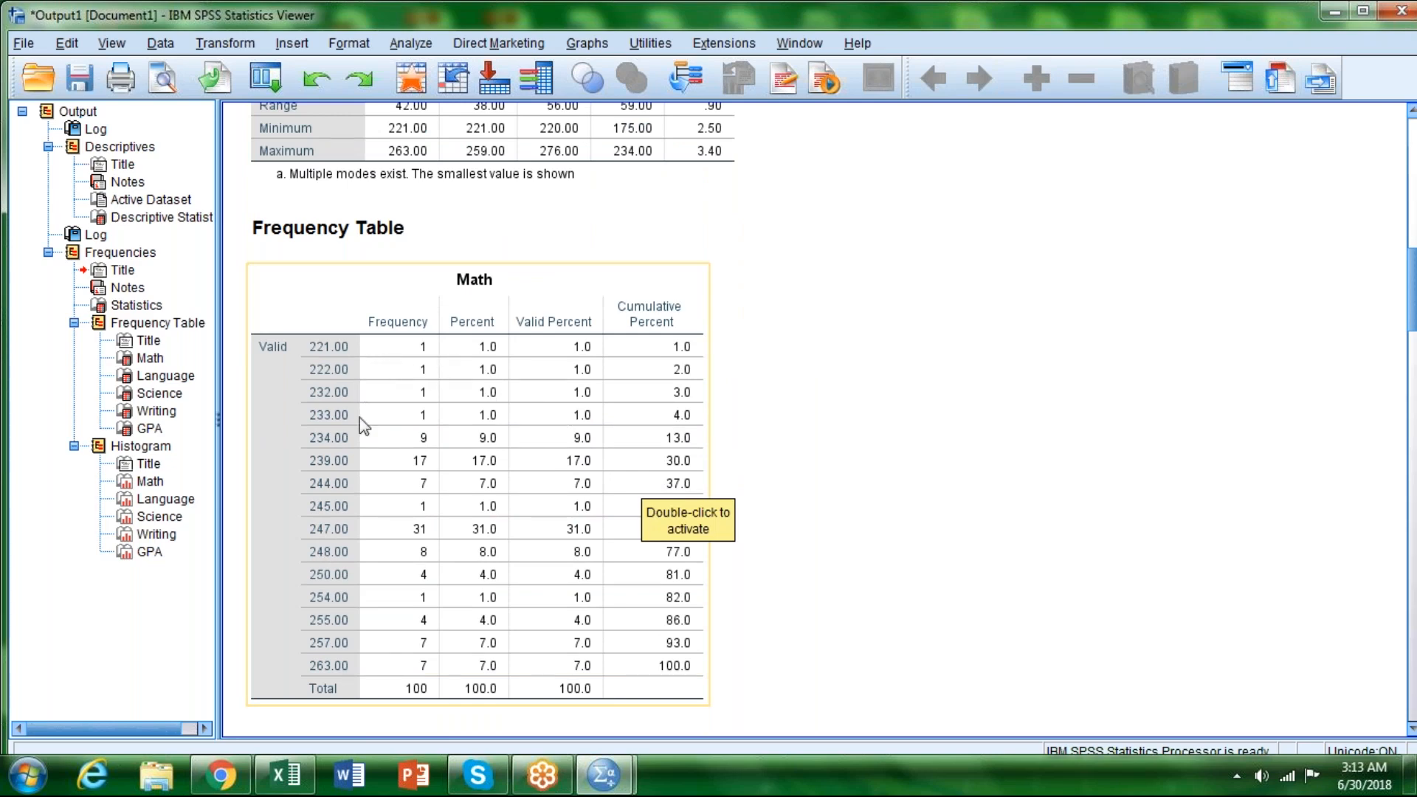
scroll(742, 618, "down", 6)
scroll(742, 619, "down", 4)
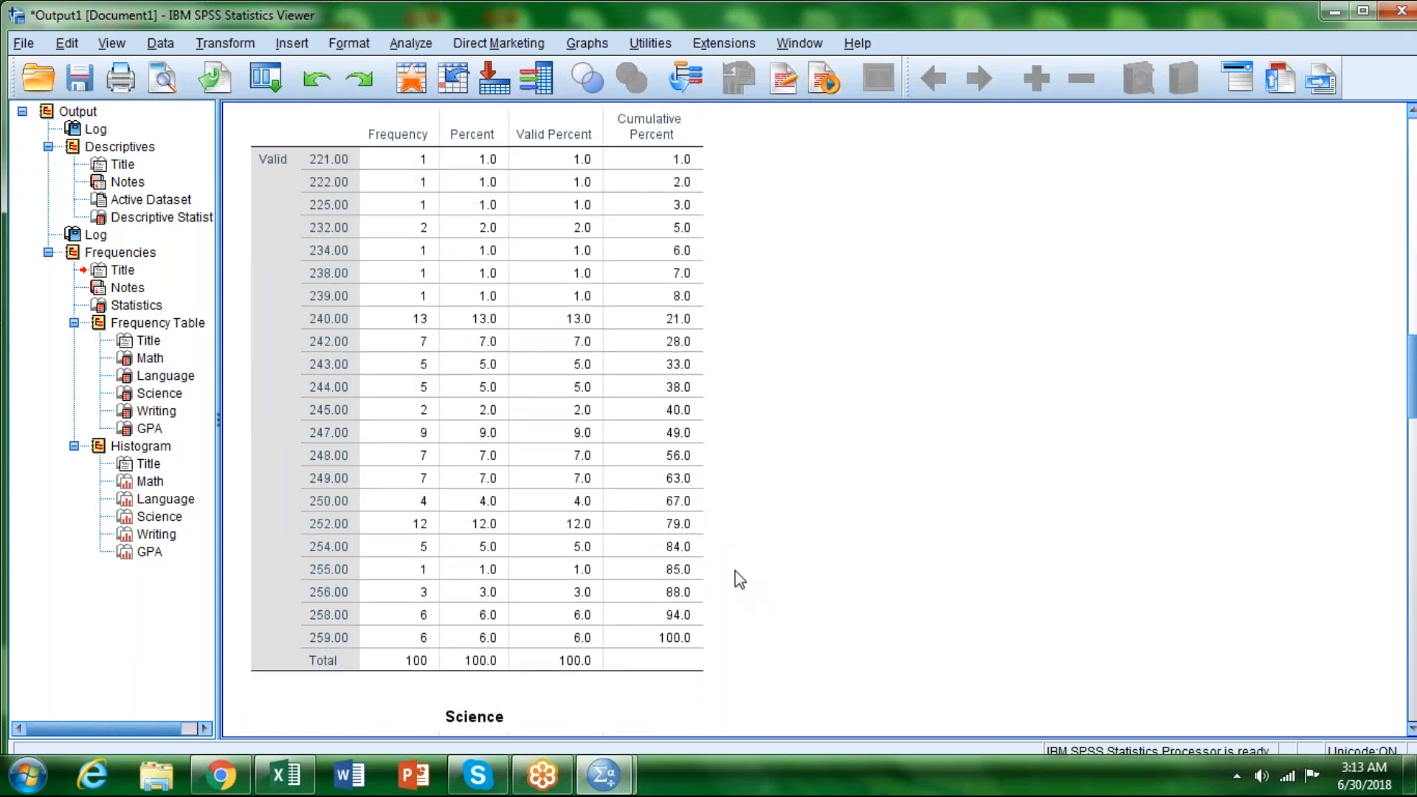
scroll(703, 614, "down", 3)
scroll(707, 619, "down", 6)
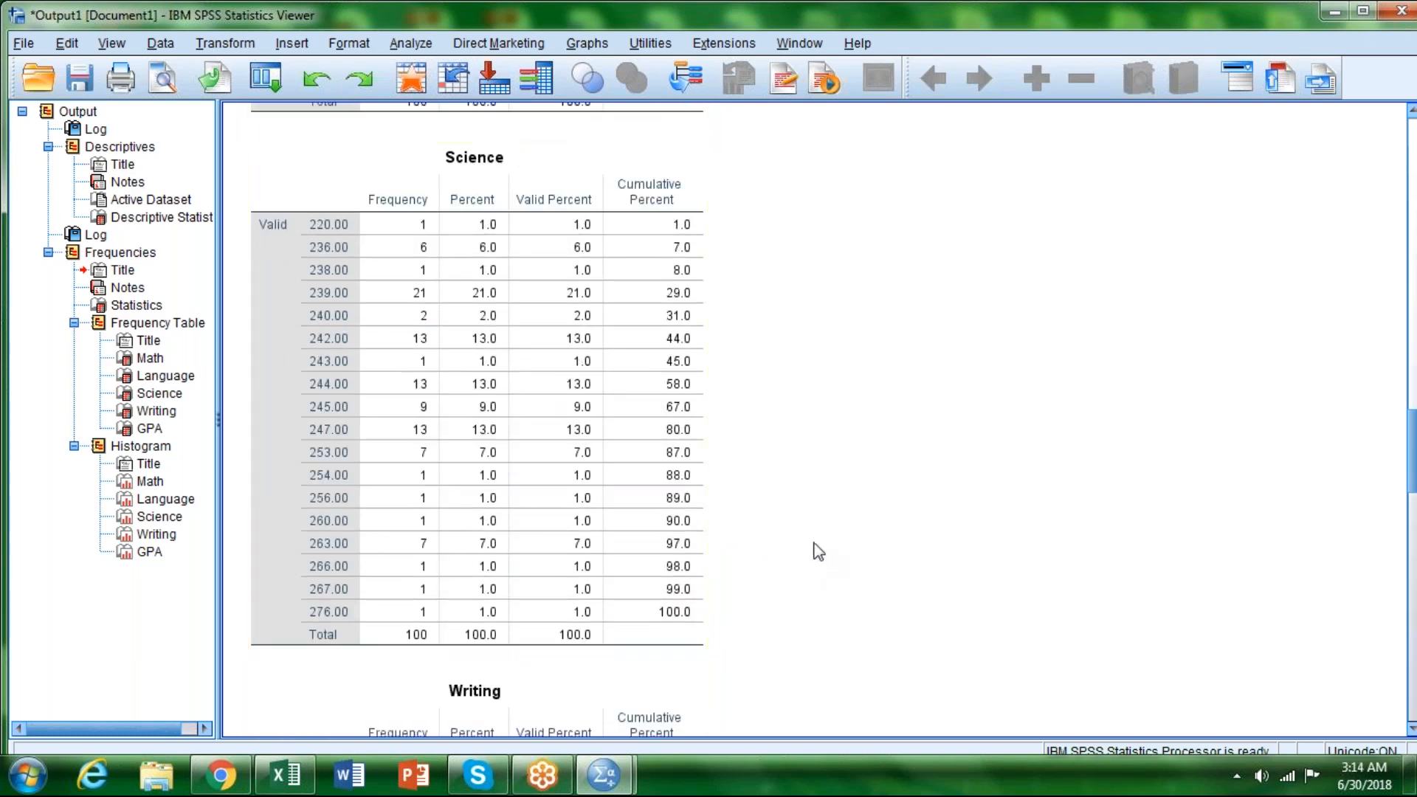
scroll(816, 558, "down", 1)
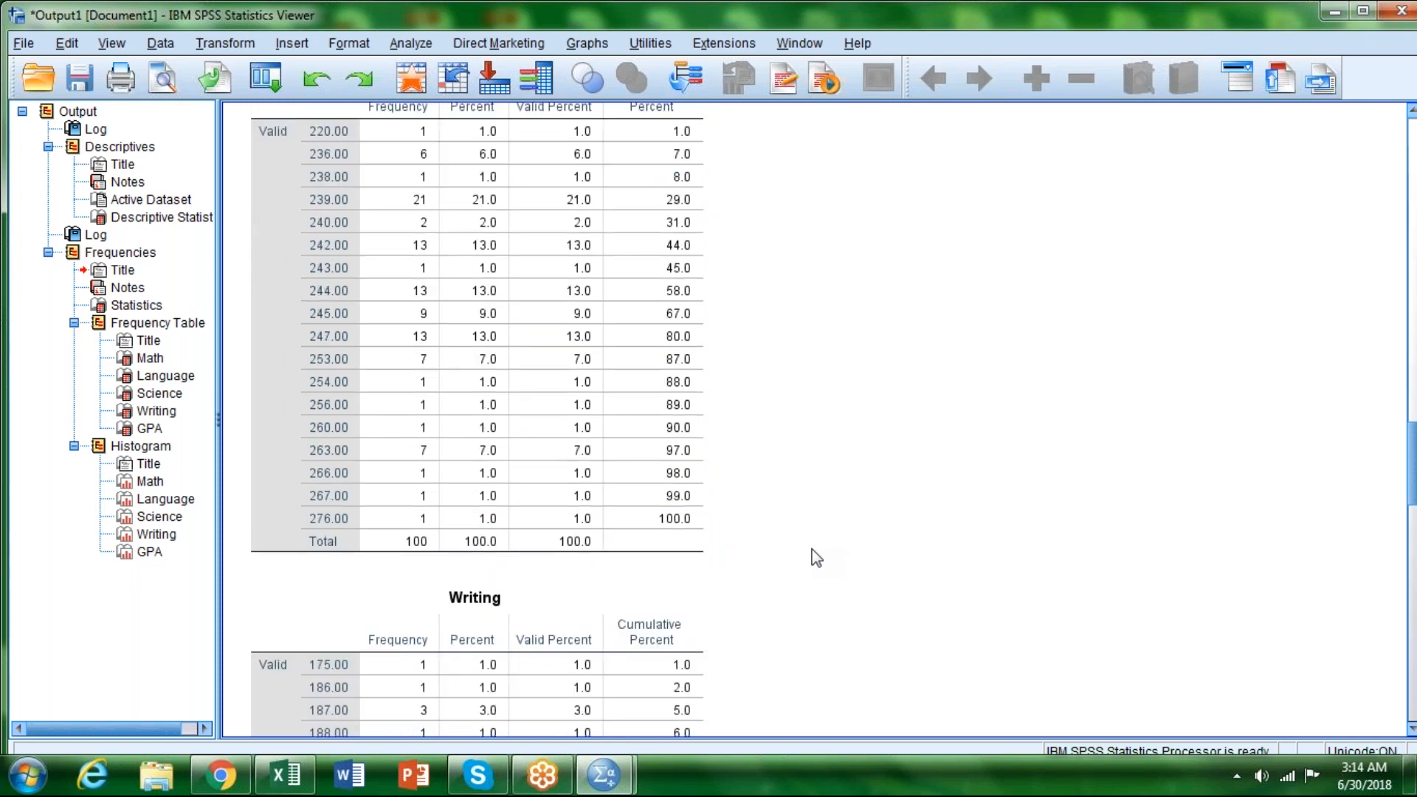
scroll(817, 559, "down", 5)
scroll(816, 558, "down", 1)
scroll(816, 559, "up", 1)
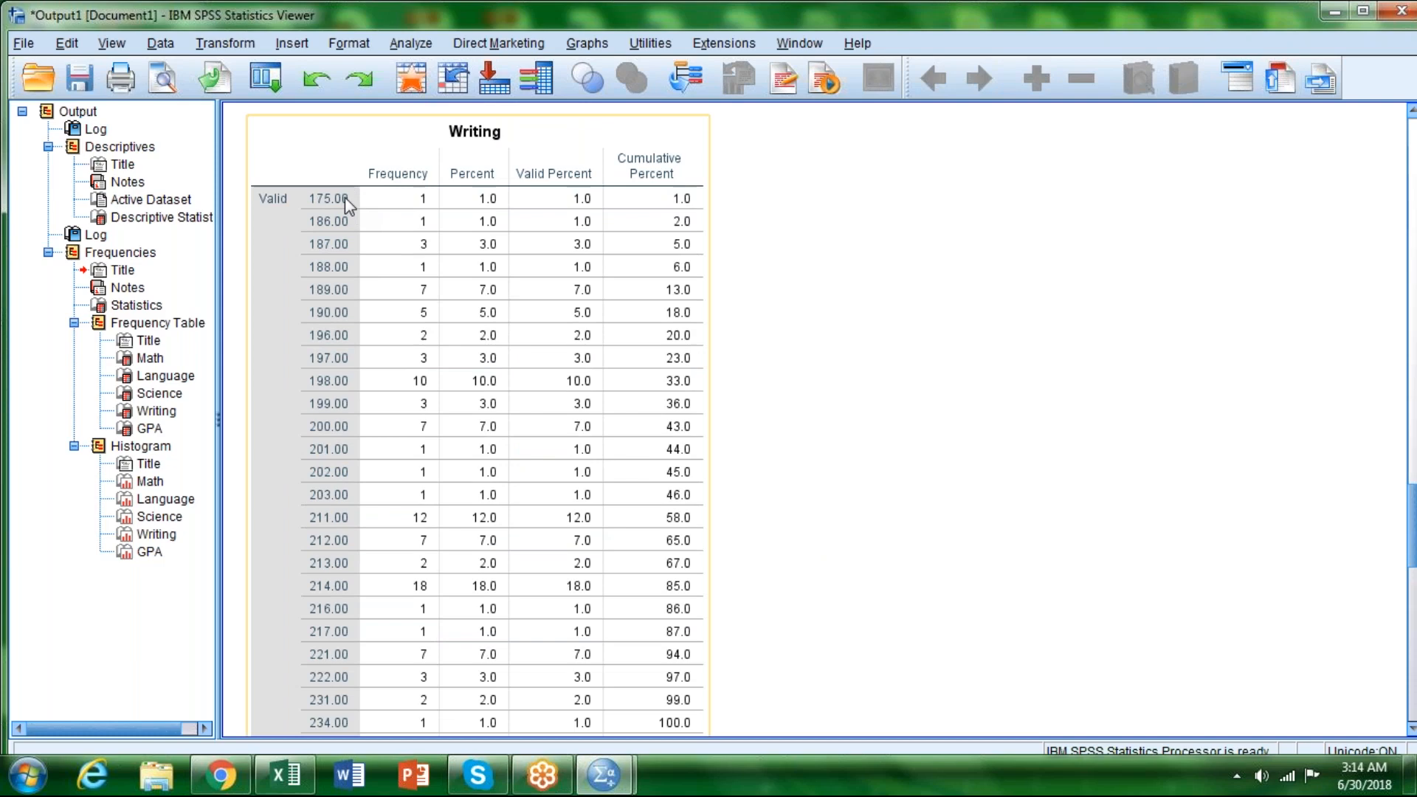
scroll(818, 411, "down", 4)
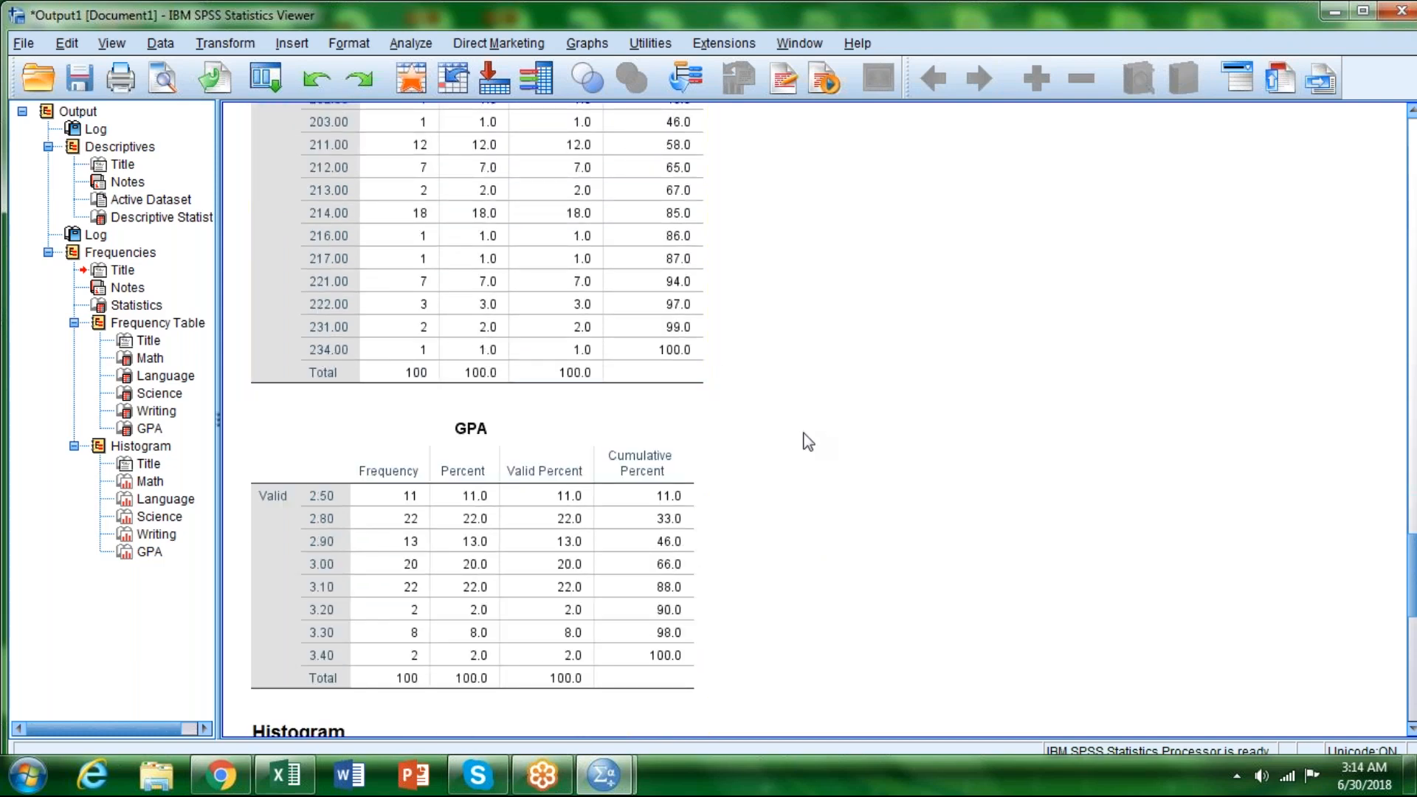
scroll(808, 441, "down", 2)
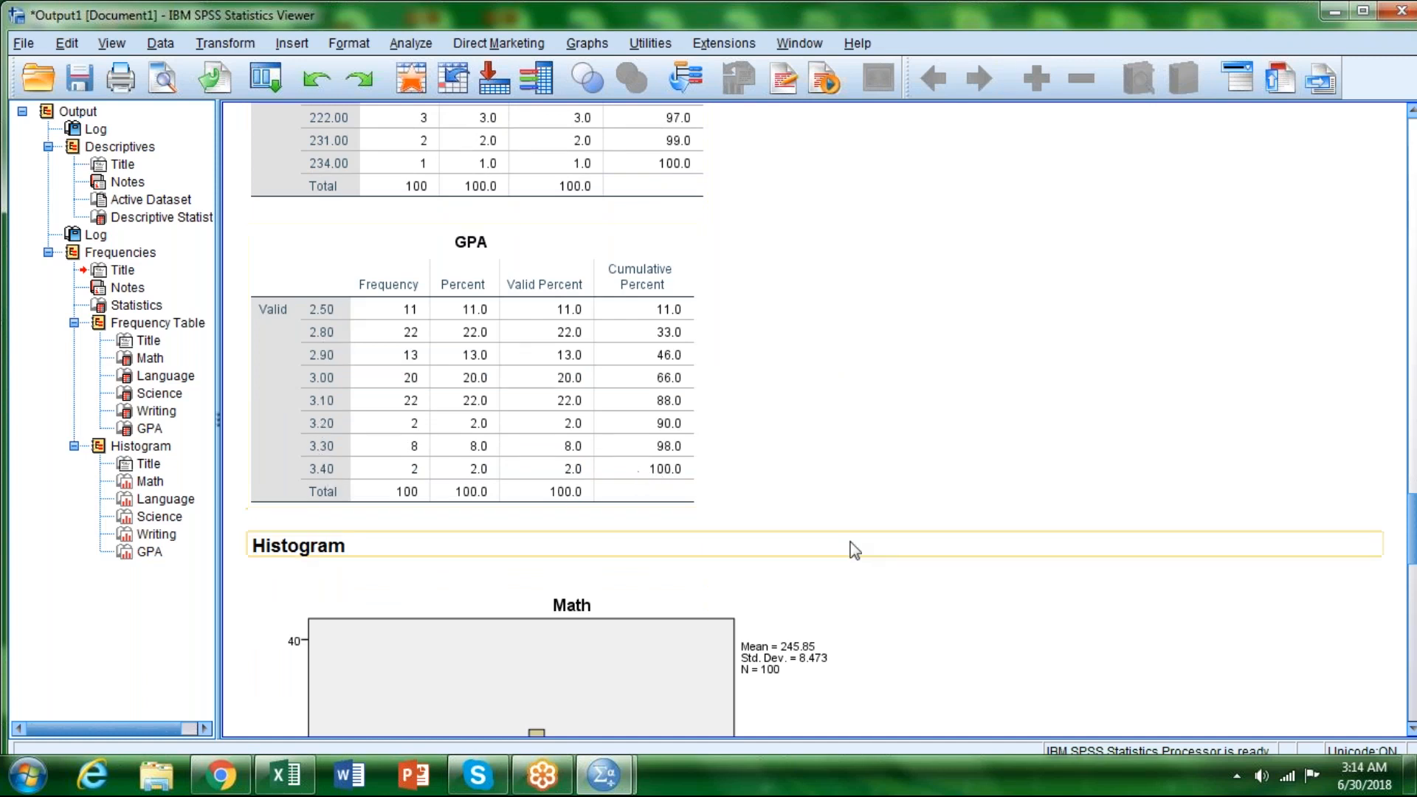
Step: Review the shape of the Math, Language, Science, Writing and GPA histograms in the Frequencies output
scroll(855, 550, "down", 8)
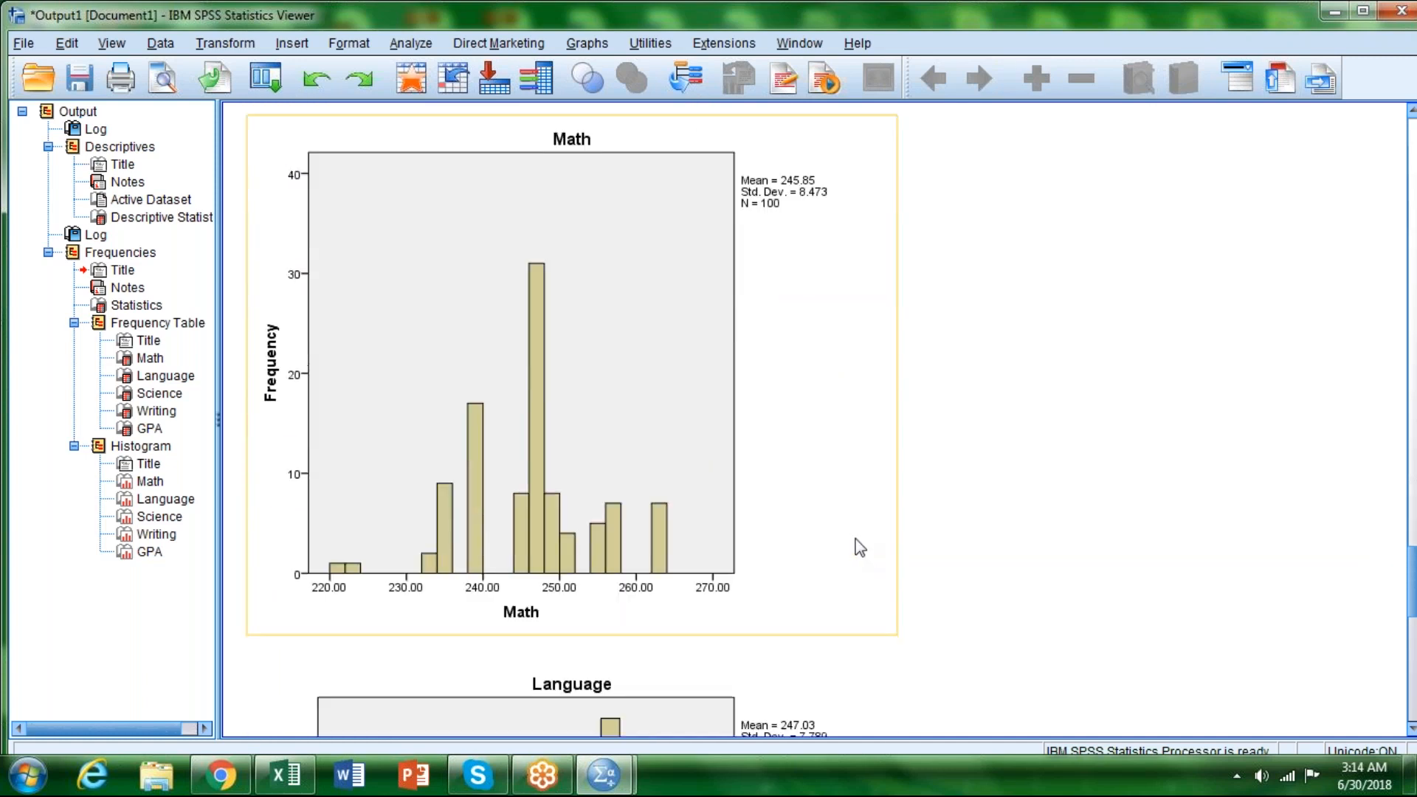
scroll(854, 546, "down", 10)
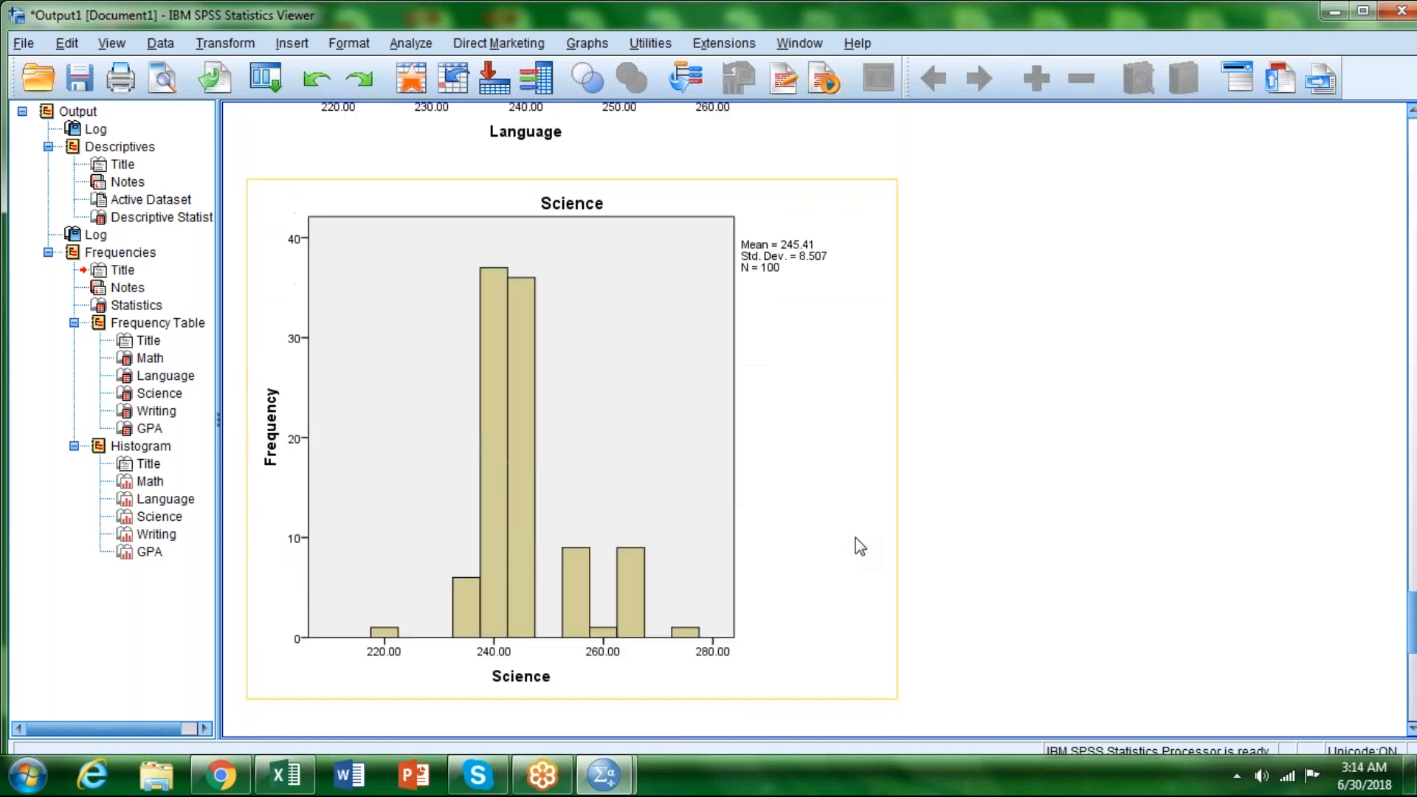
scroll(860, 544, "down", 8)
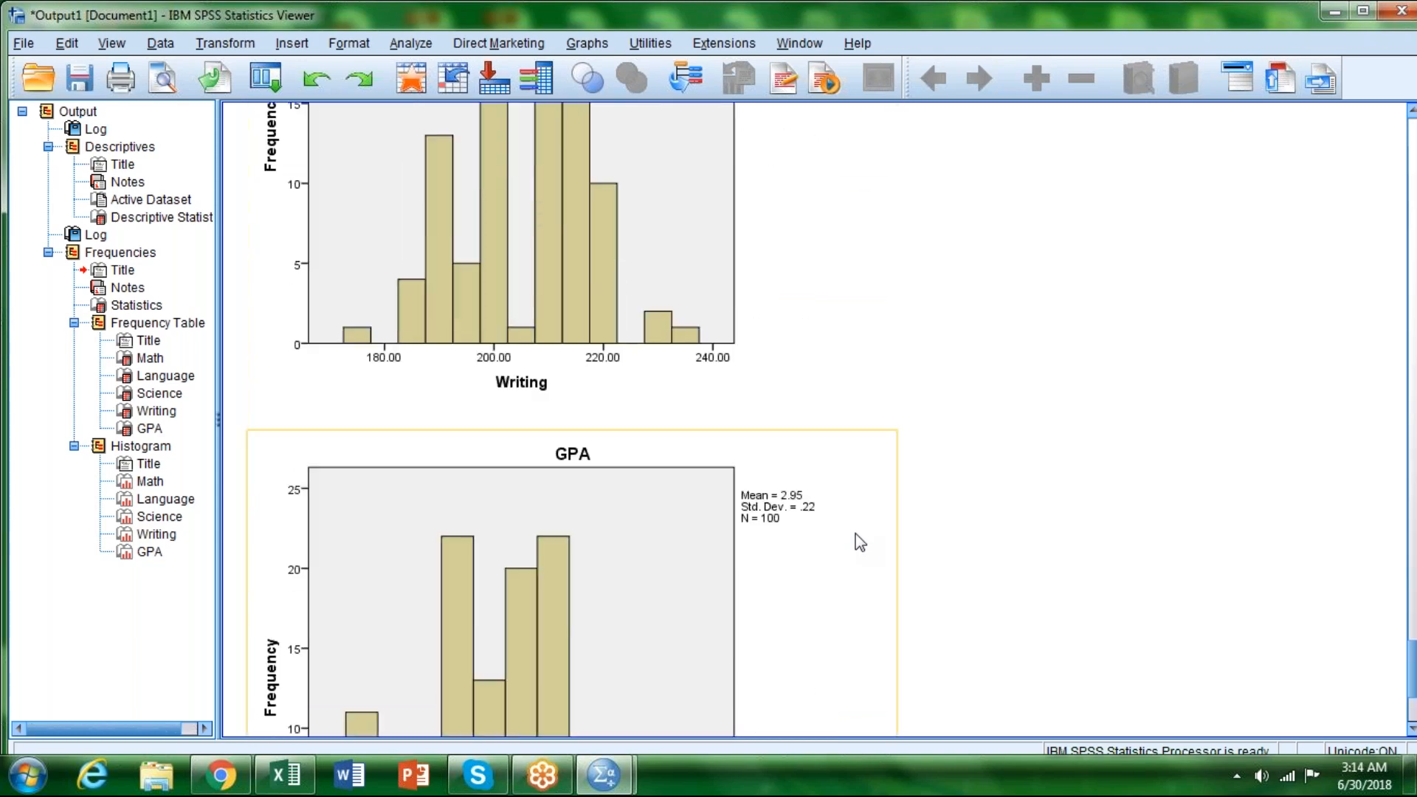
scroll(860, 543, "down", 1)
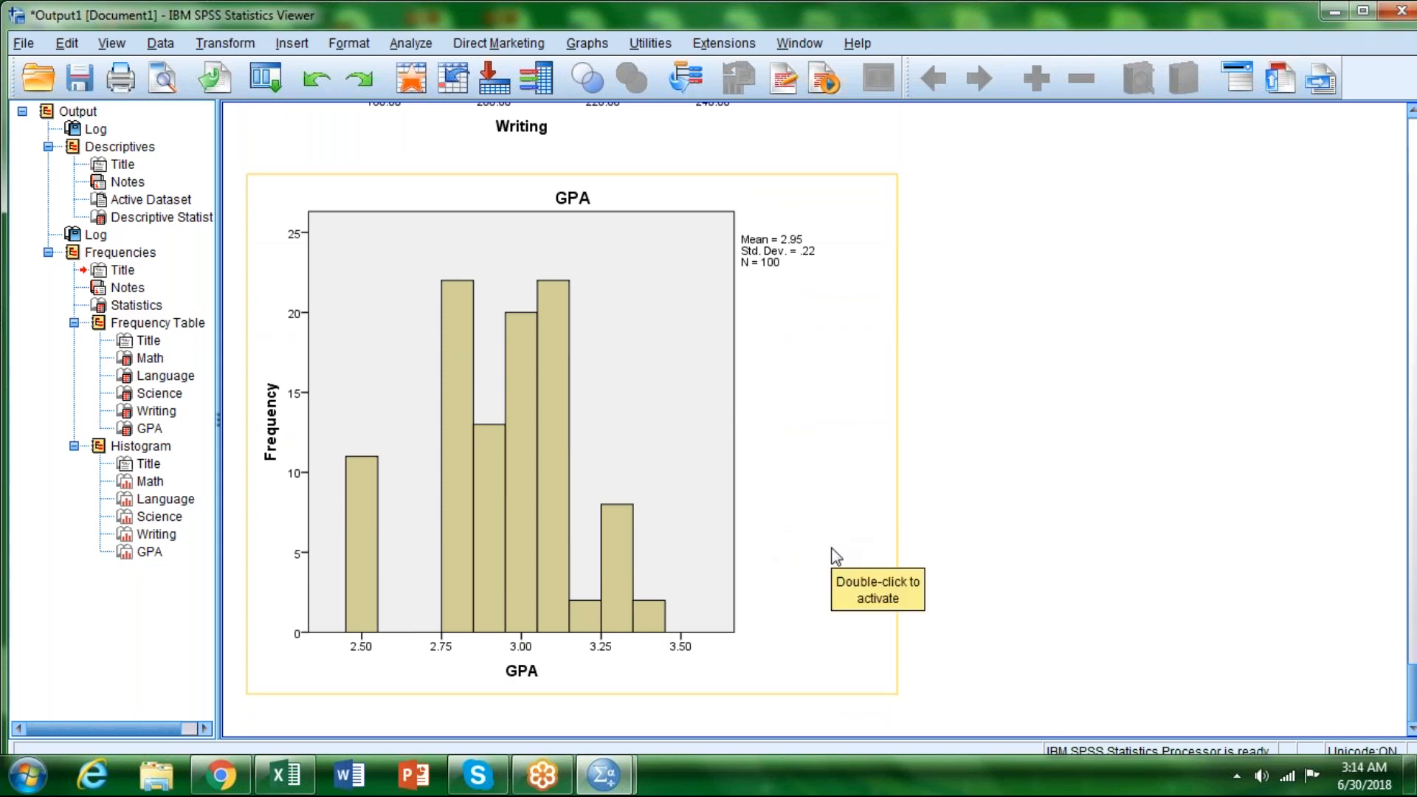
scroll(836, 556, "up", 6)
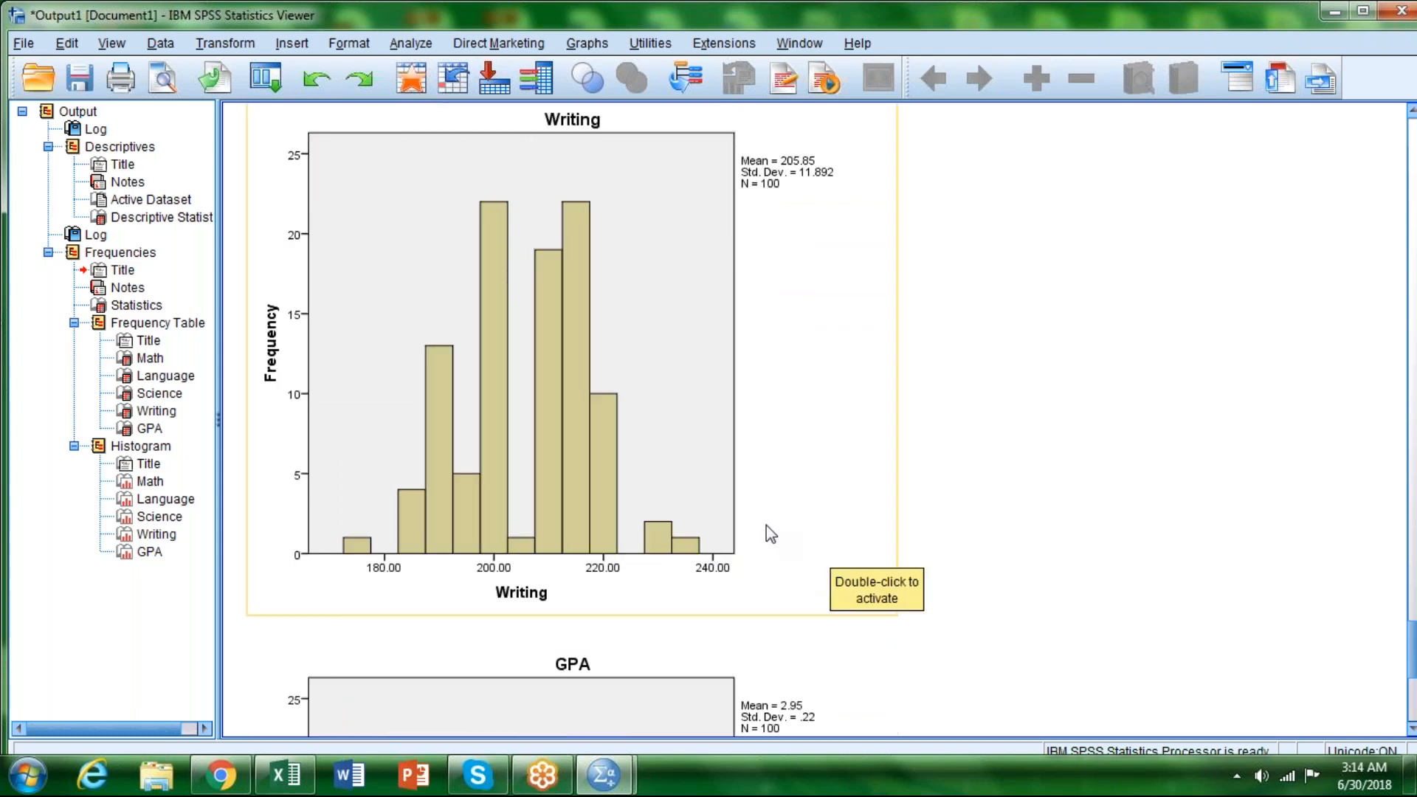
scroll(766, 524, "up", 10)
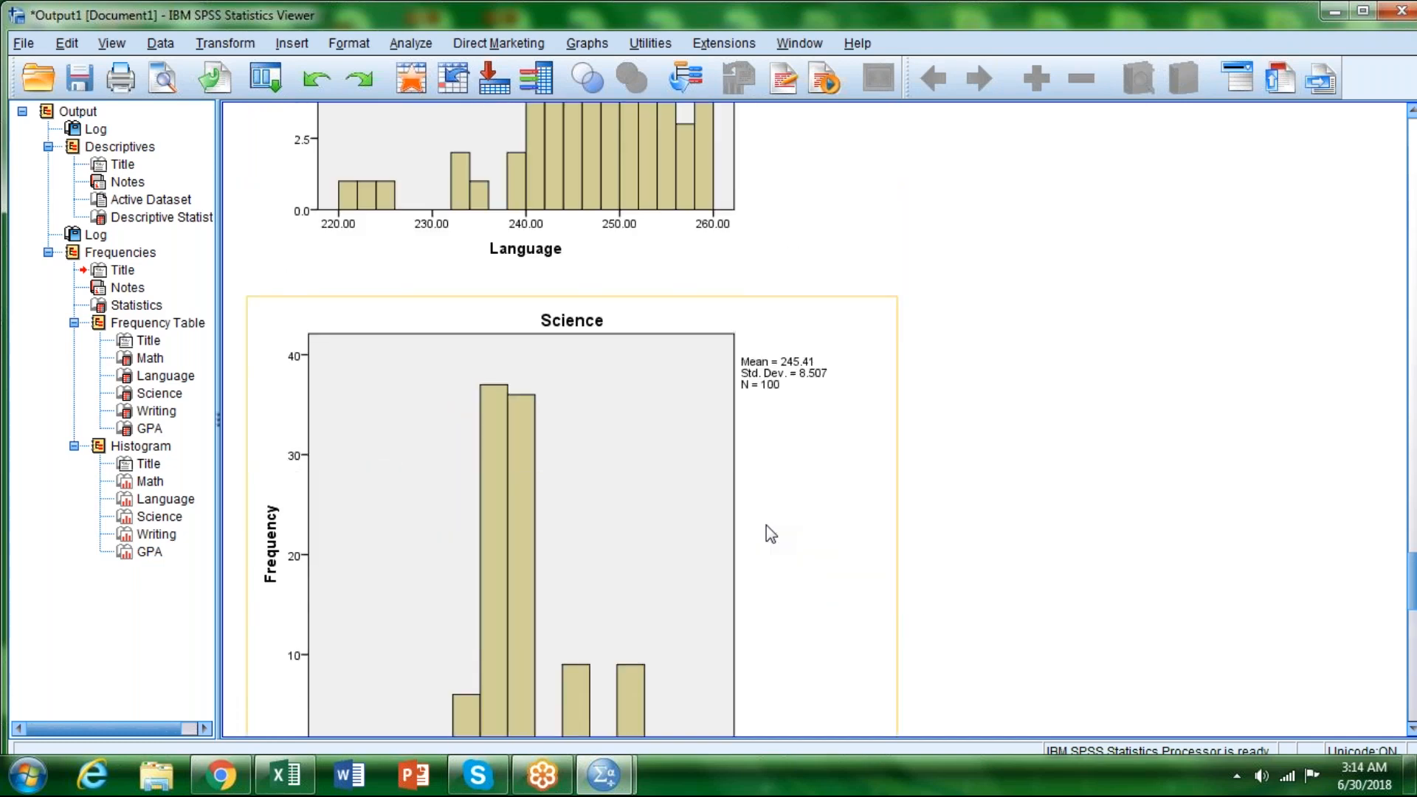
scroll(766, 525, "up", 5)
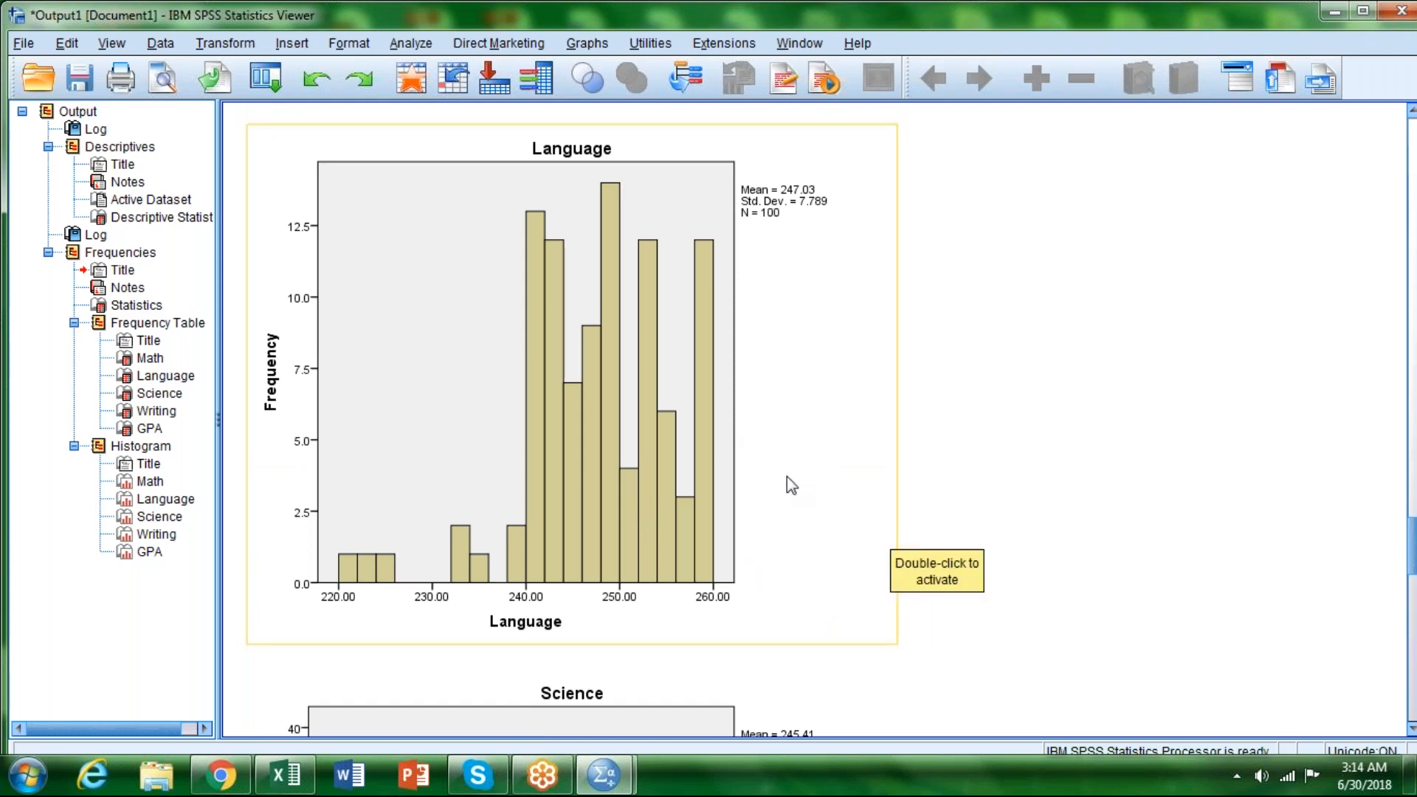
scroll(788, 479, "up", 6)
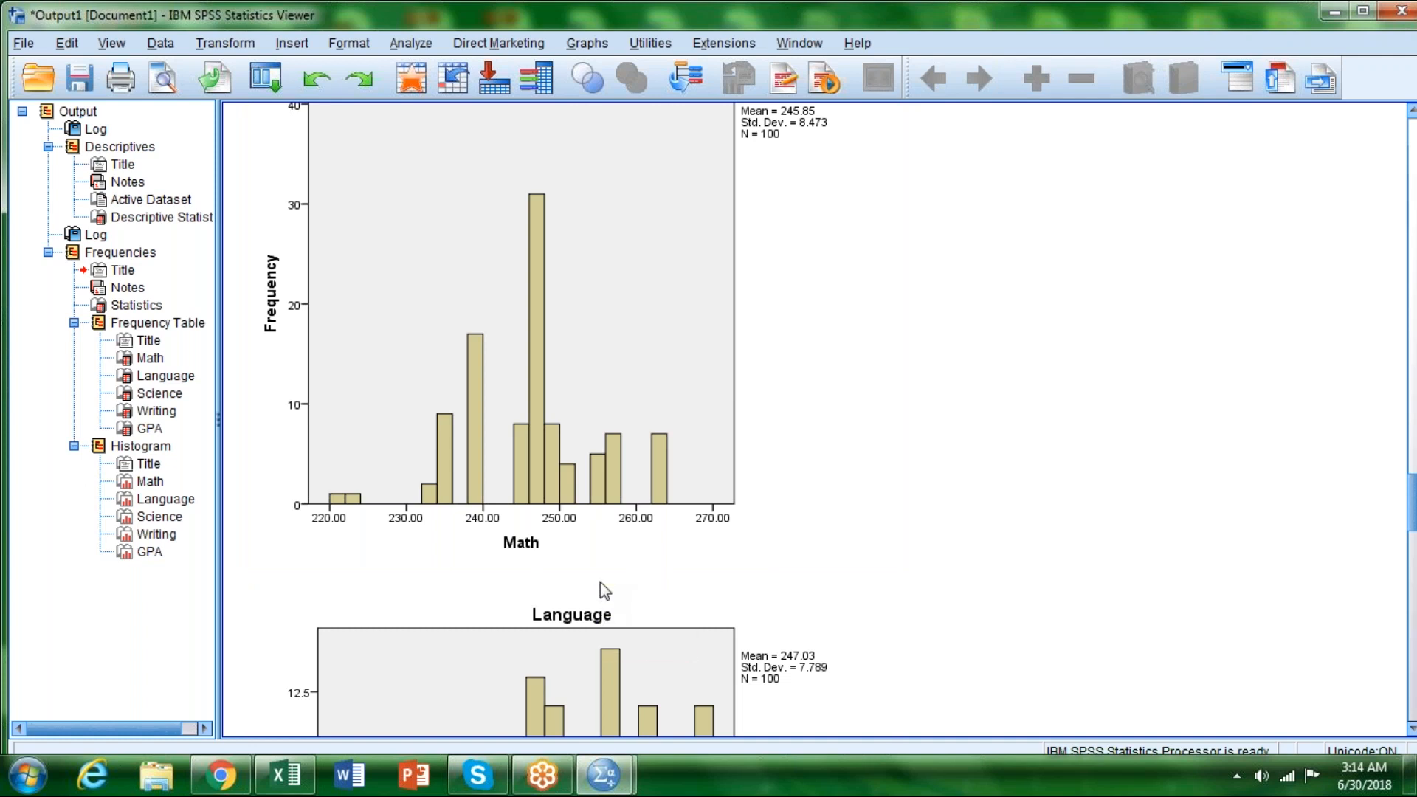
scroll(600, 582, "up", 4)
scroll(629, 546, "down", 1)
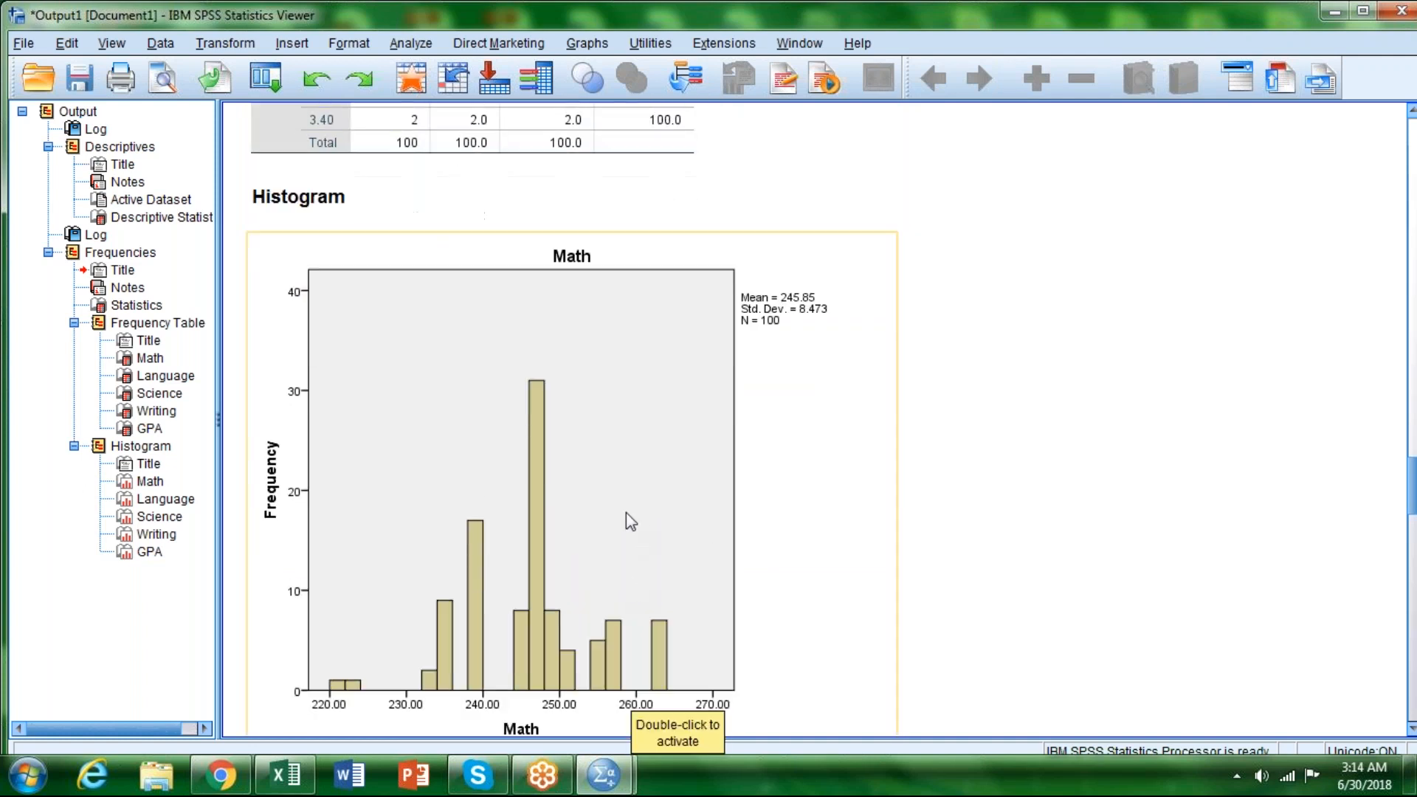
scroll(627, 516, "down", 3)
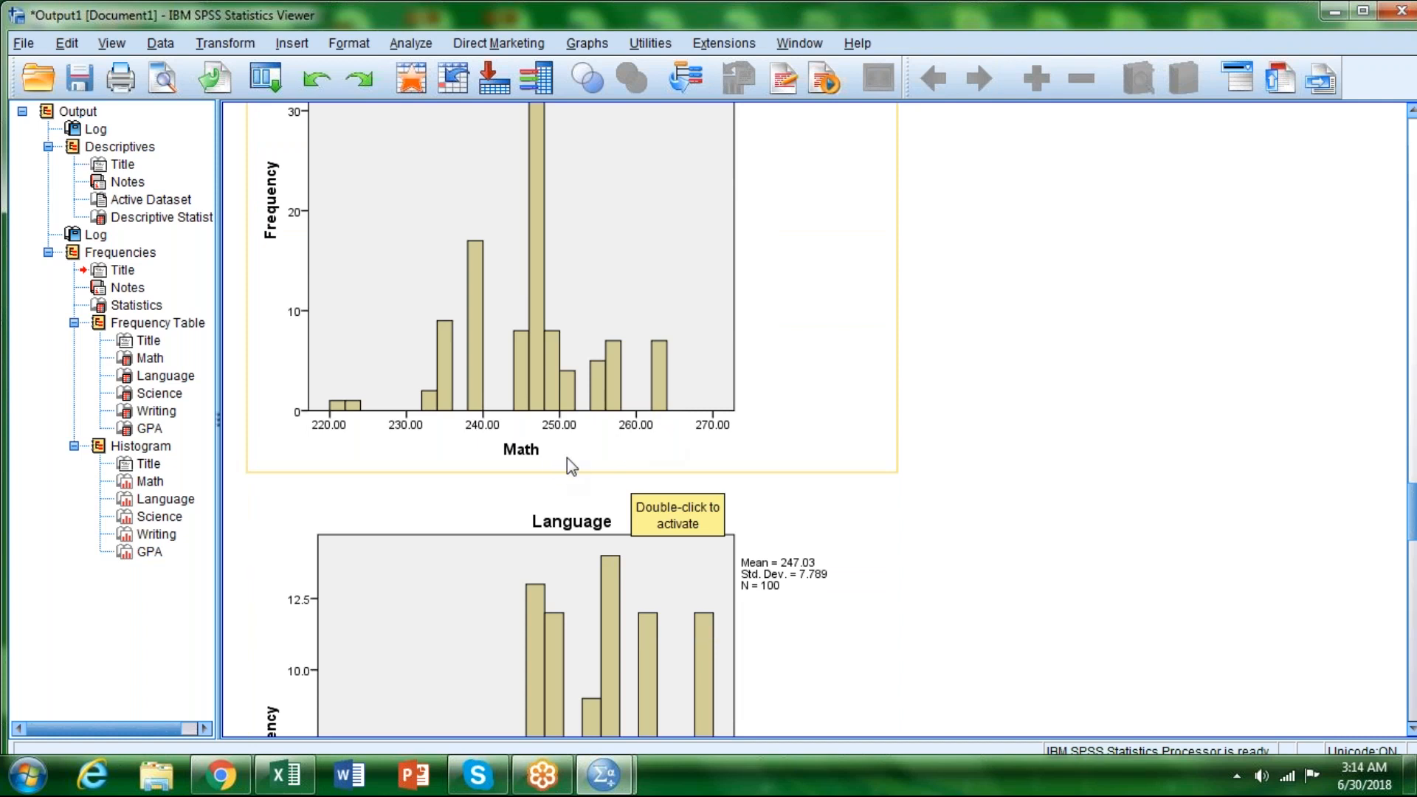
scroll(592, 463, "down", 5)
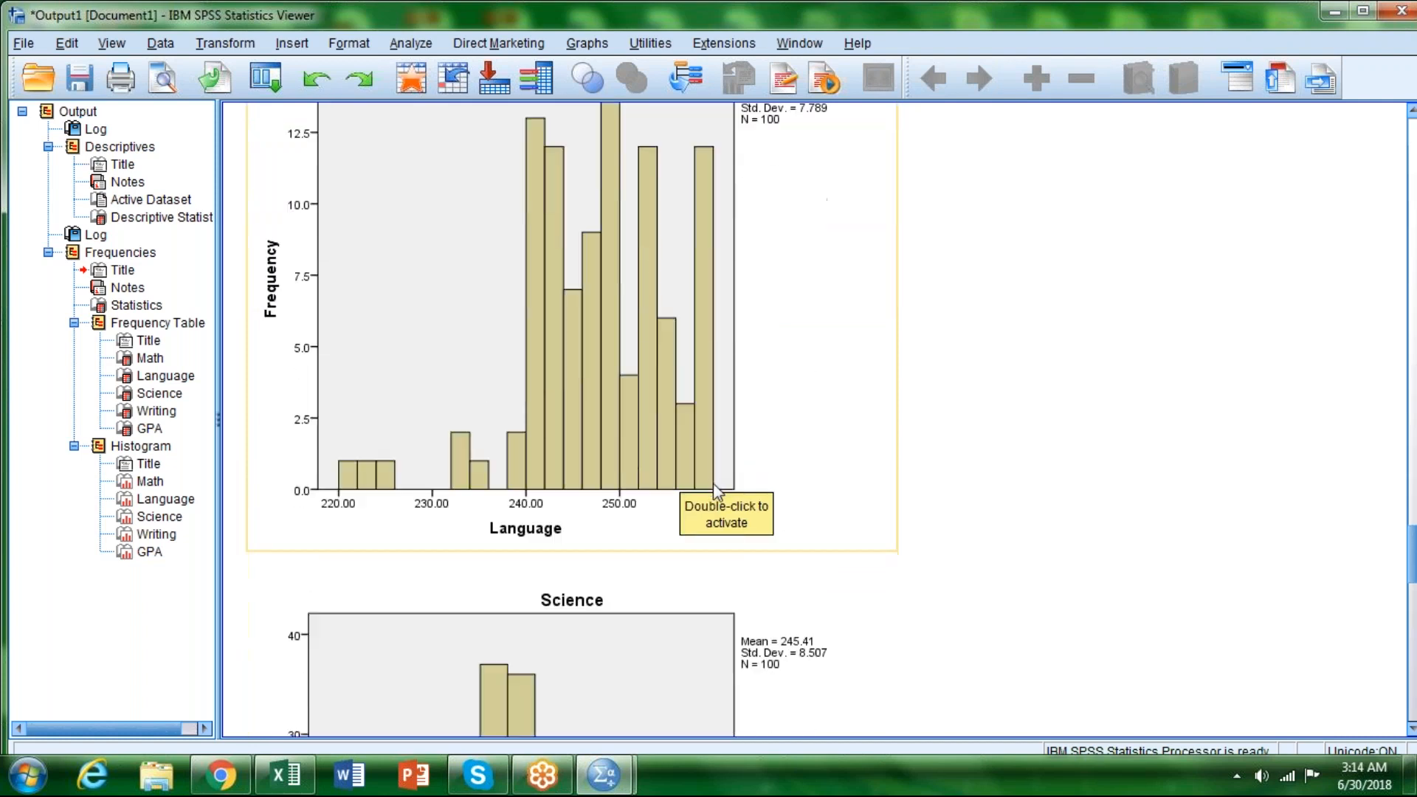
scroll(713, 482, "down", 1)
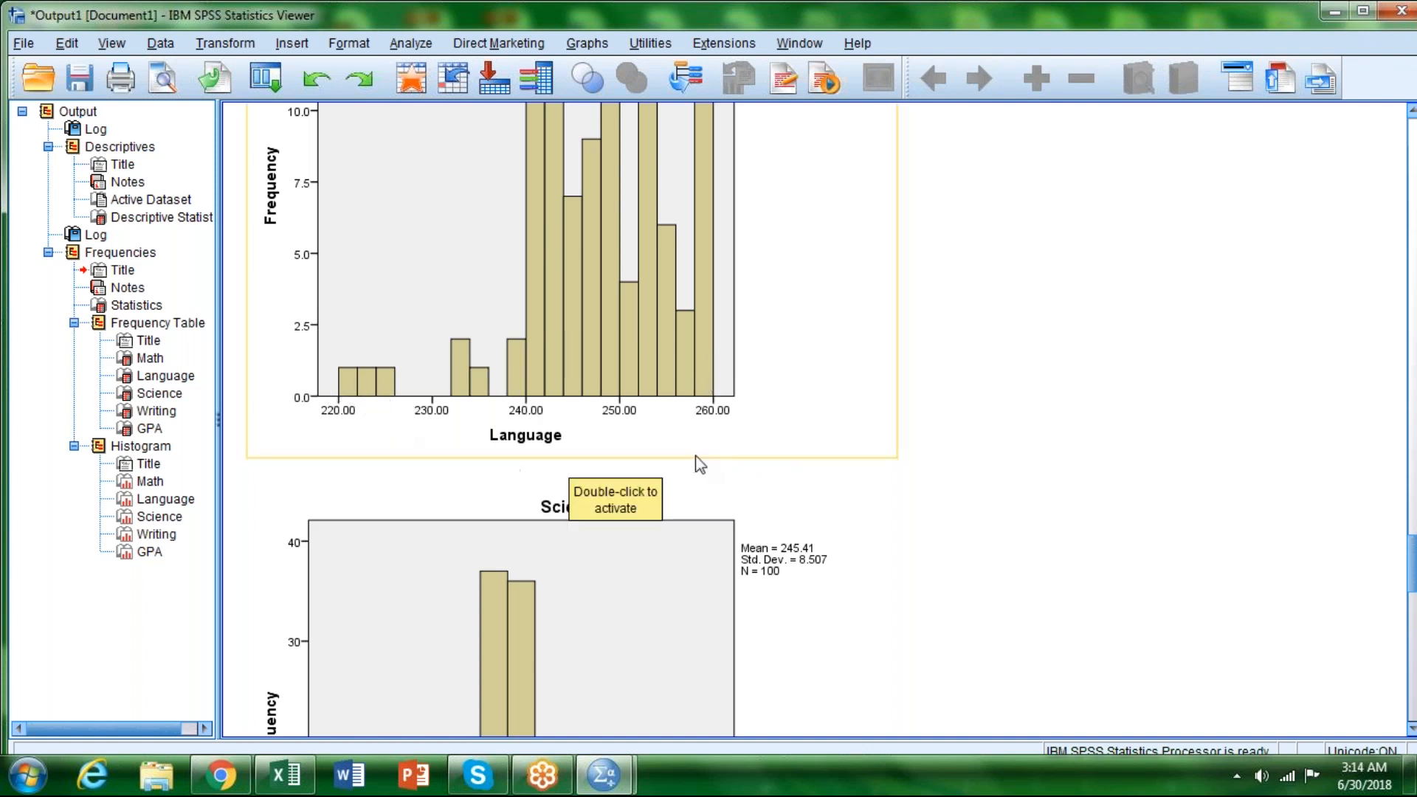
scroll(794, 479, "down", 5)
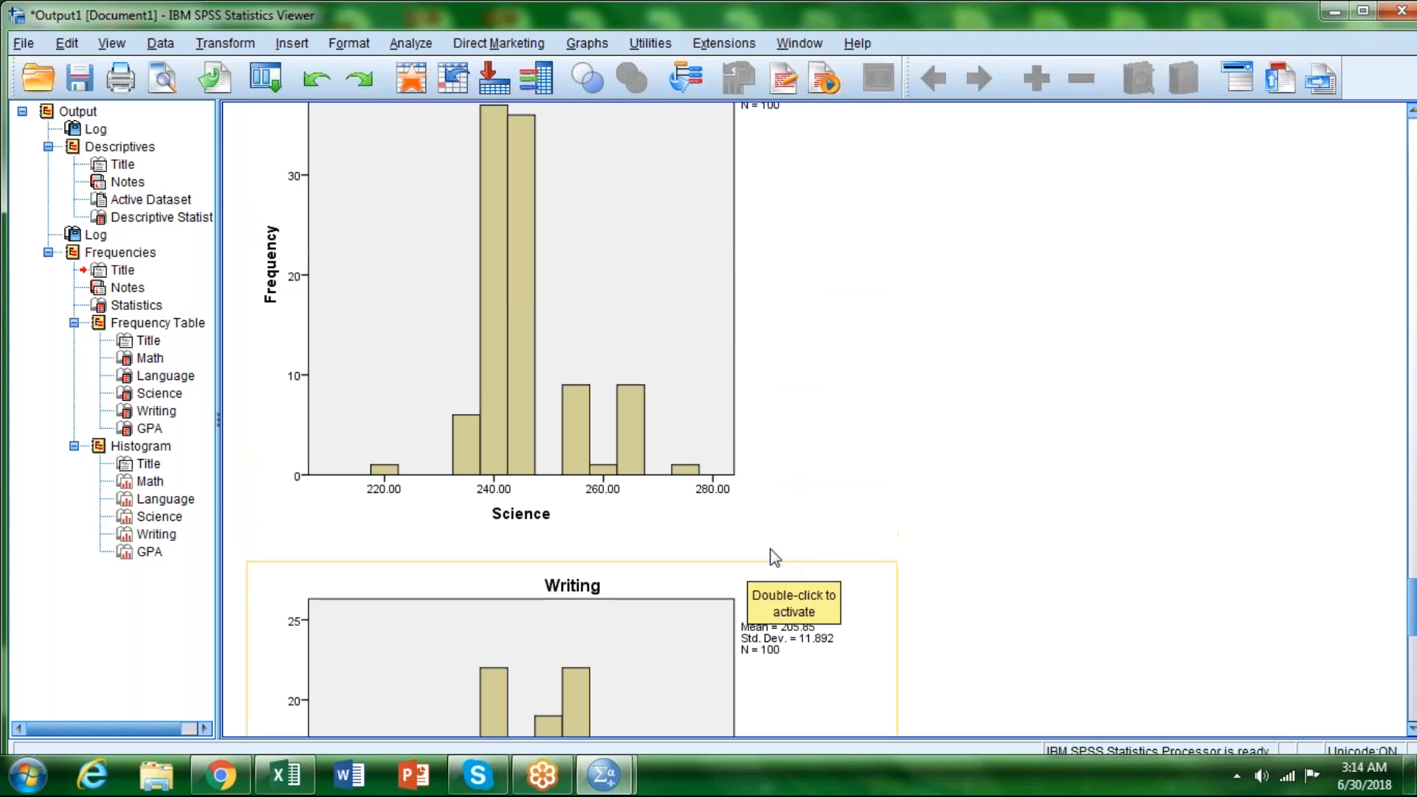
scroll(775, 553, "down", 5)
scroll(776, 549, "down", 5)
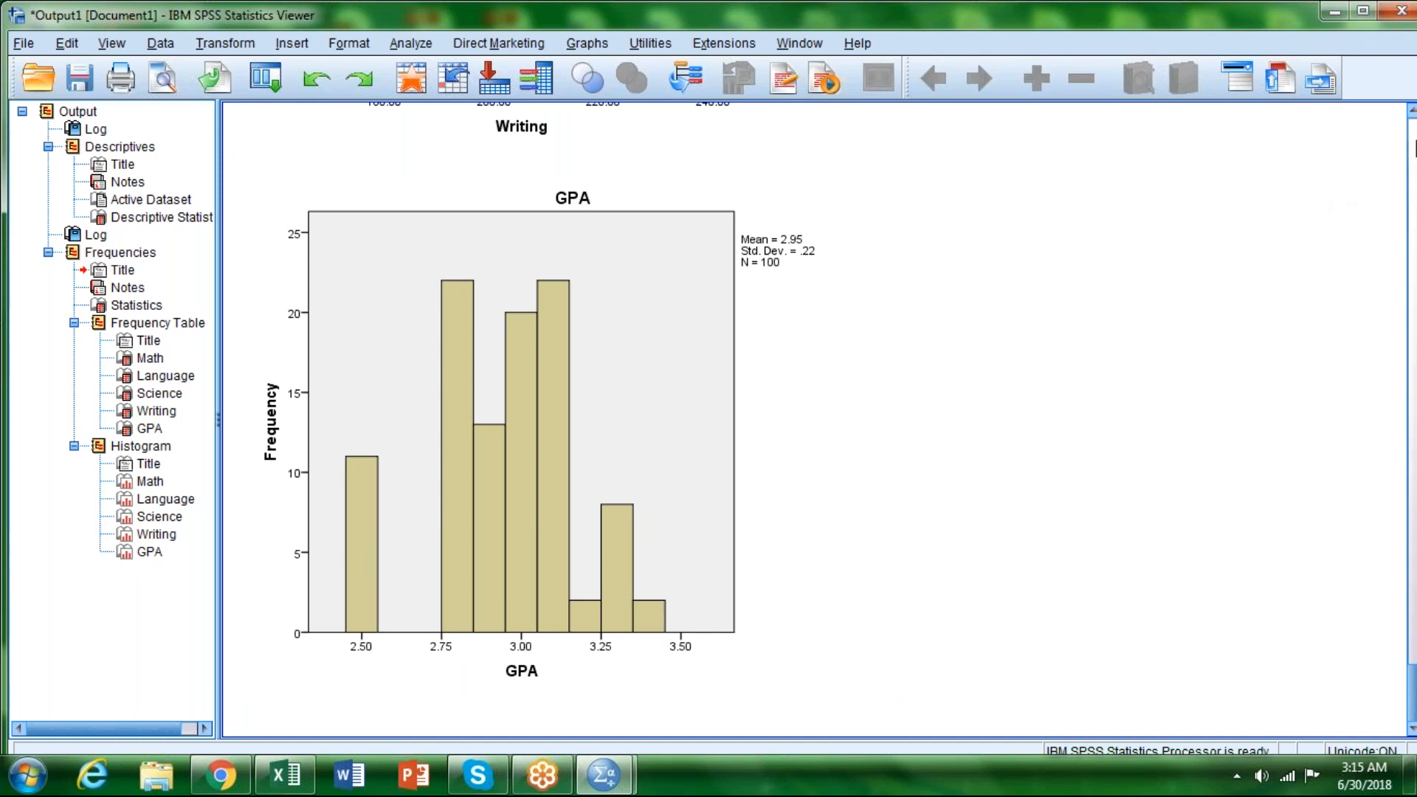
Step: Start a bivariate correlation analysis and add Math and Language as its first variables
scroll(1414, 137, "up", 20)
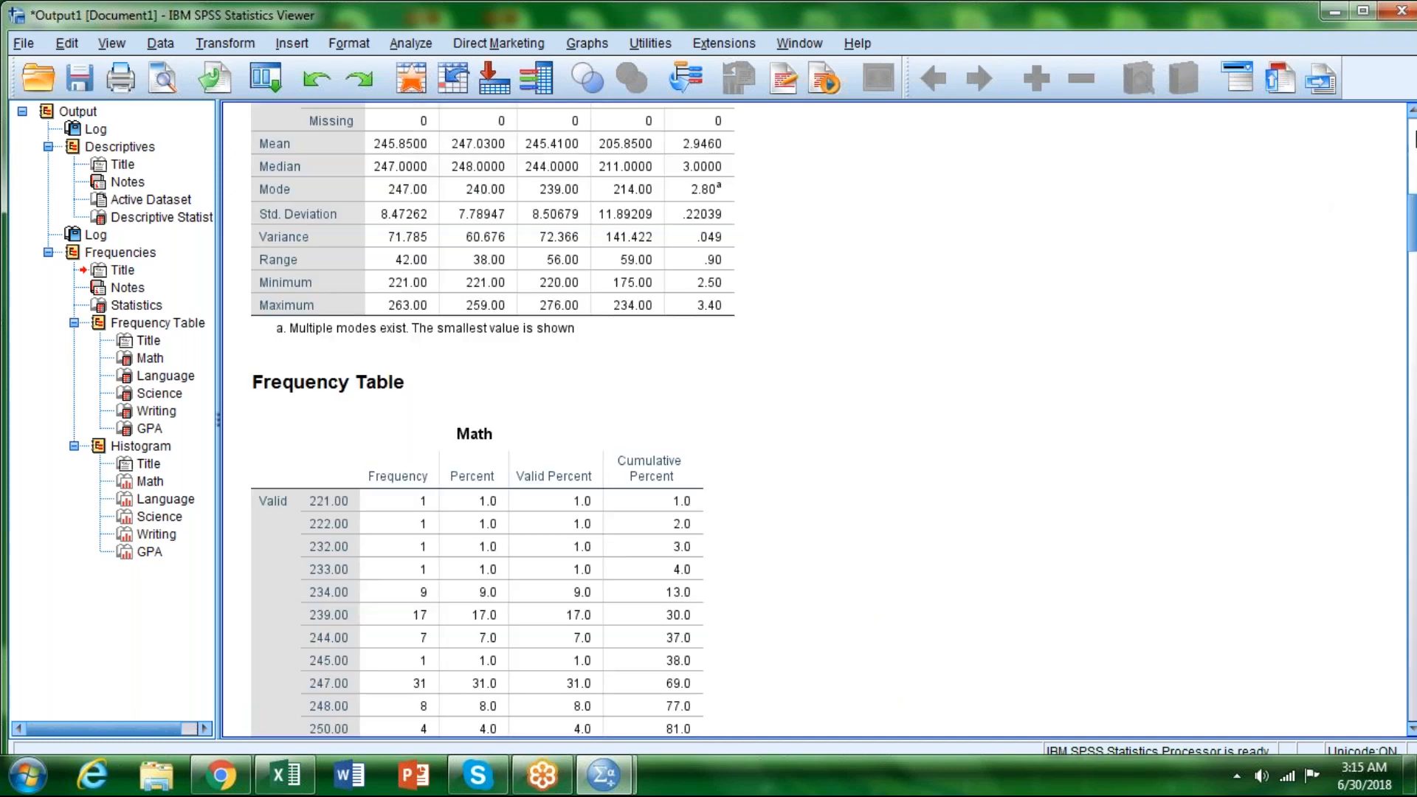
scroll(1414, 137, "up", 12)
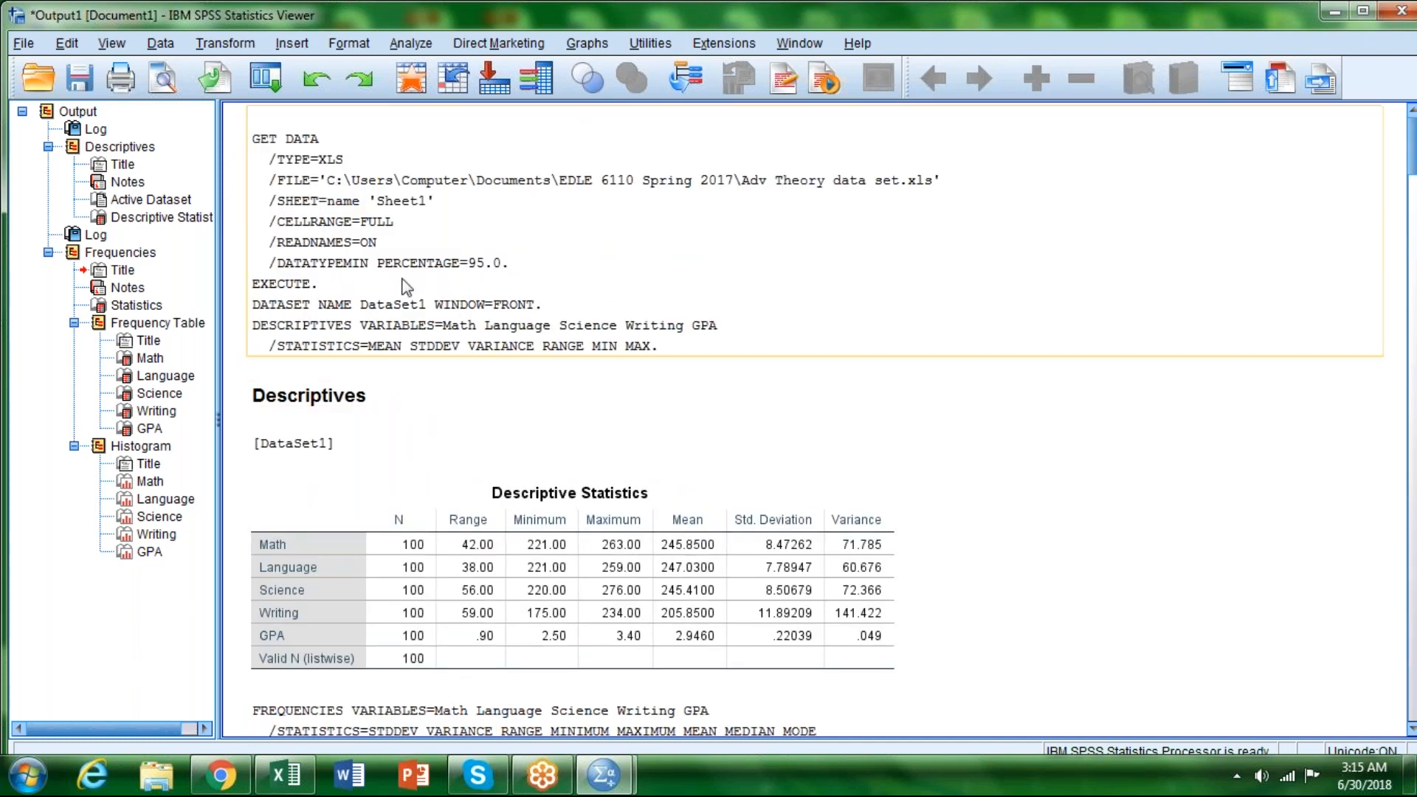
left_click(411, 45)
mouse_move(440, 98)
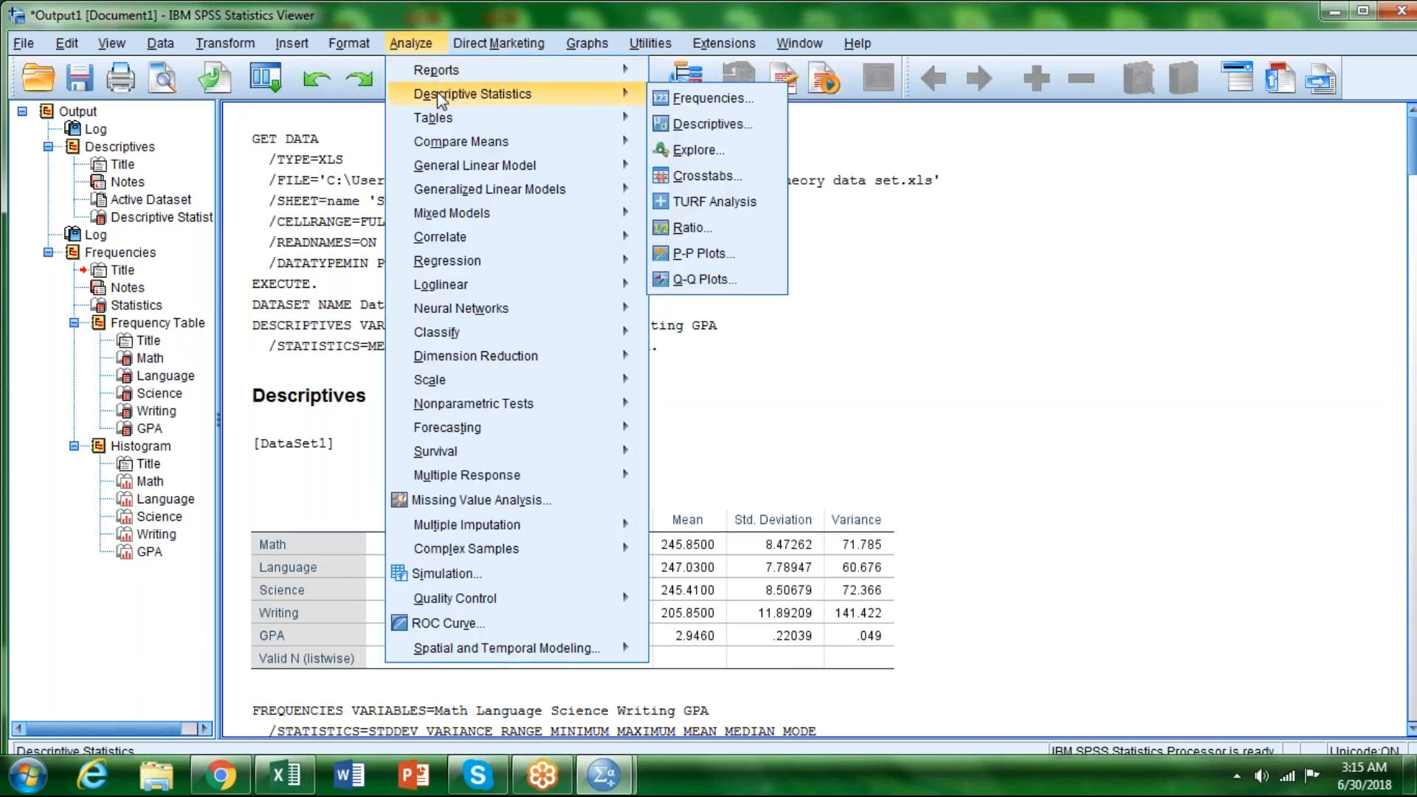
mouse_move(444, 198)
mouse_move(443, 240)
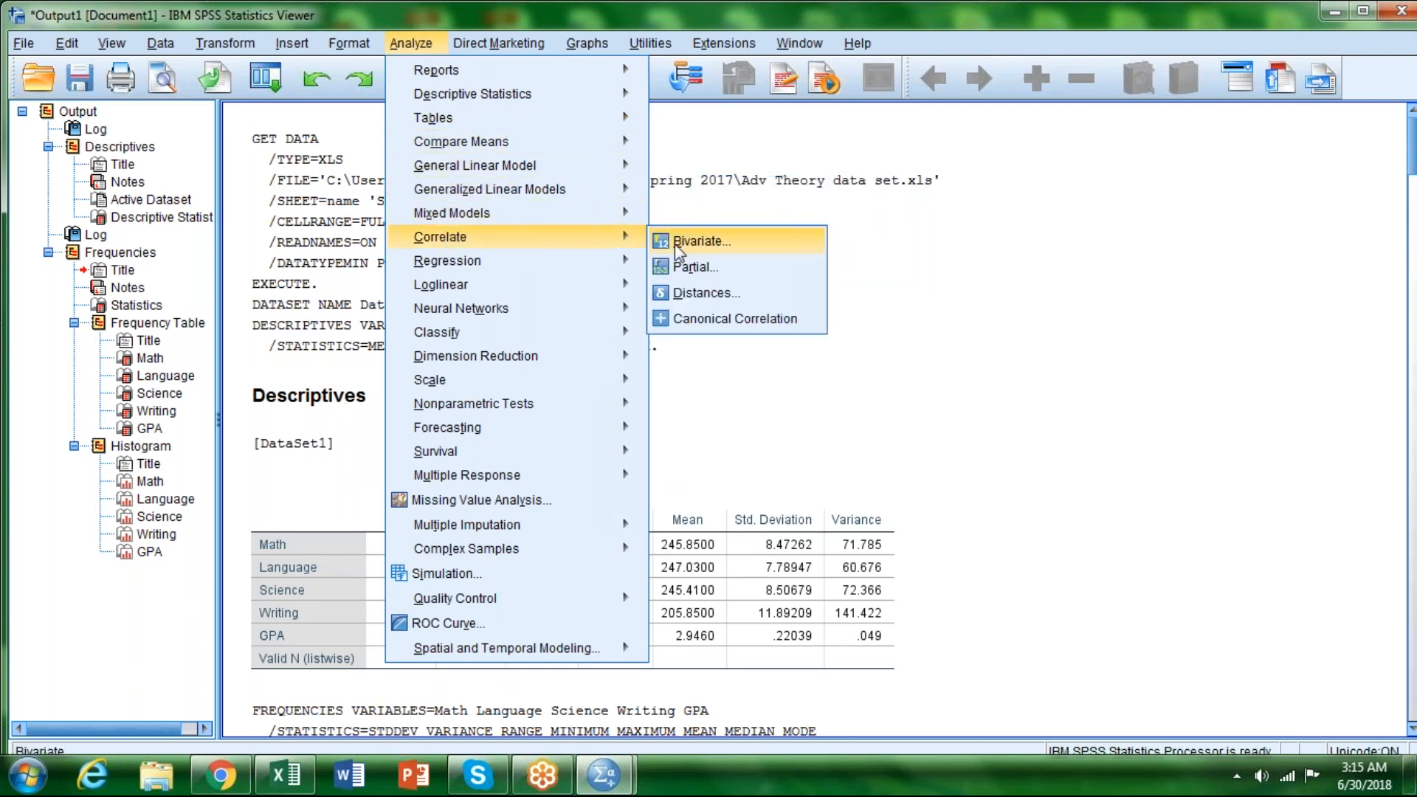
left_click(695, 242)
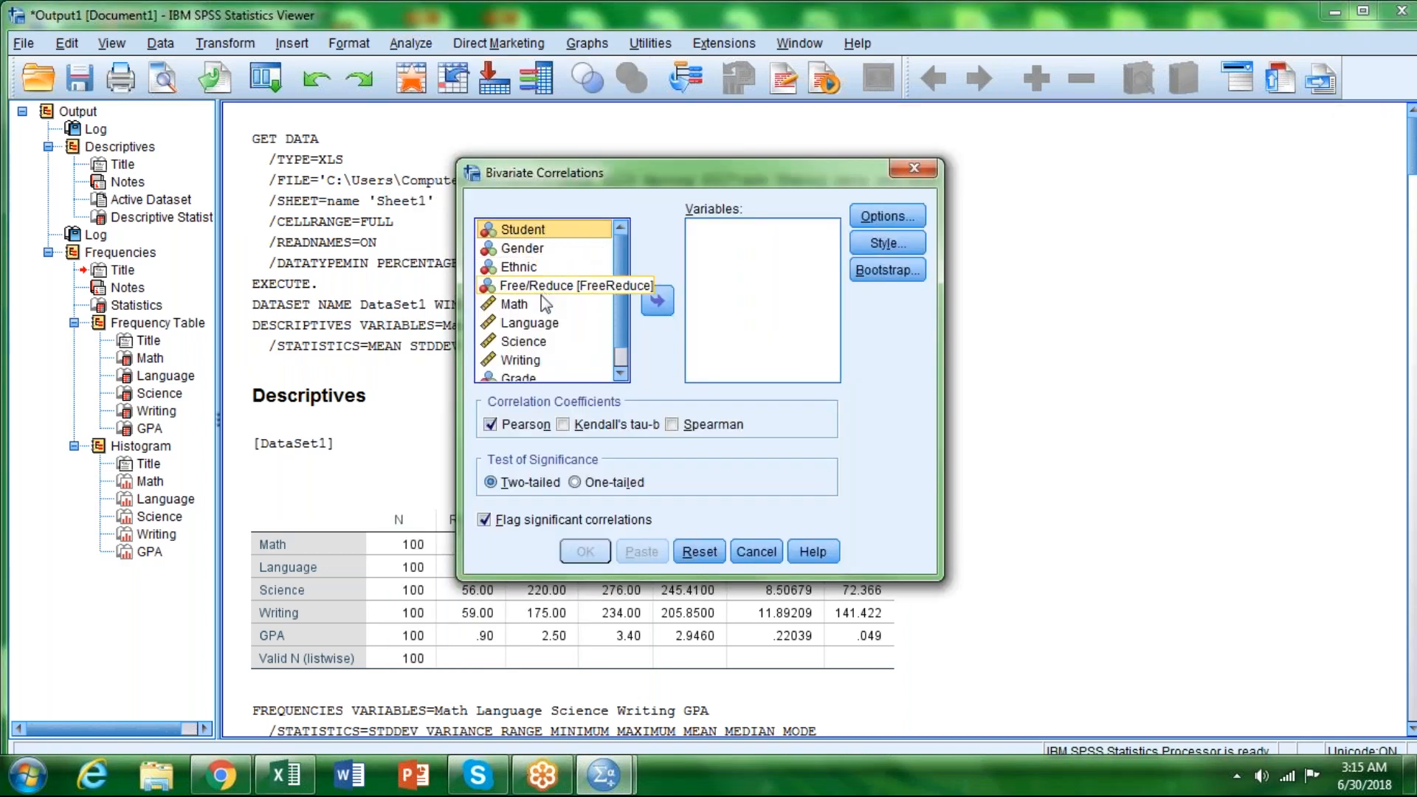
left_click(521, 305)
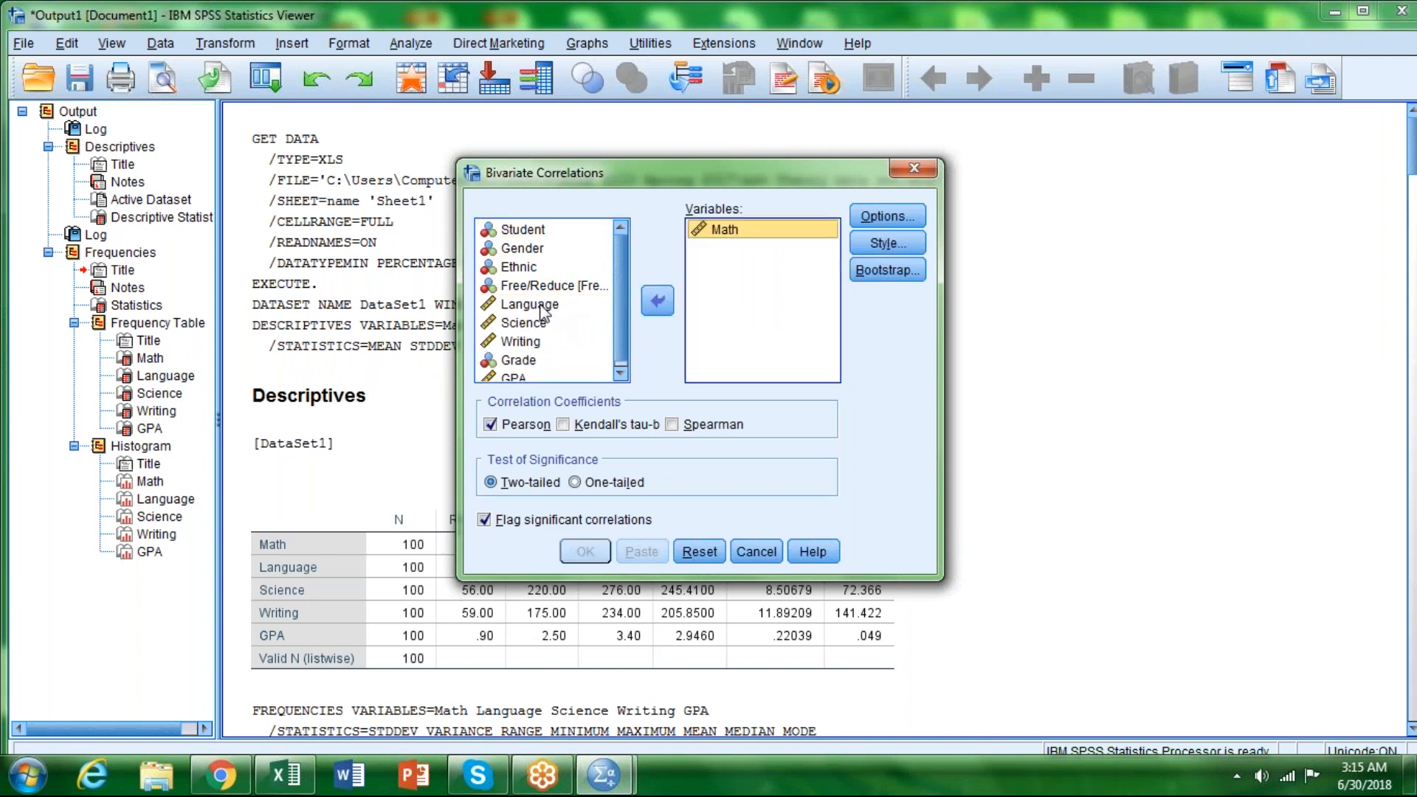
left_click(544, 306)
left_click(657, 302)
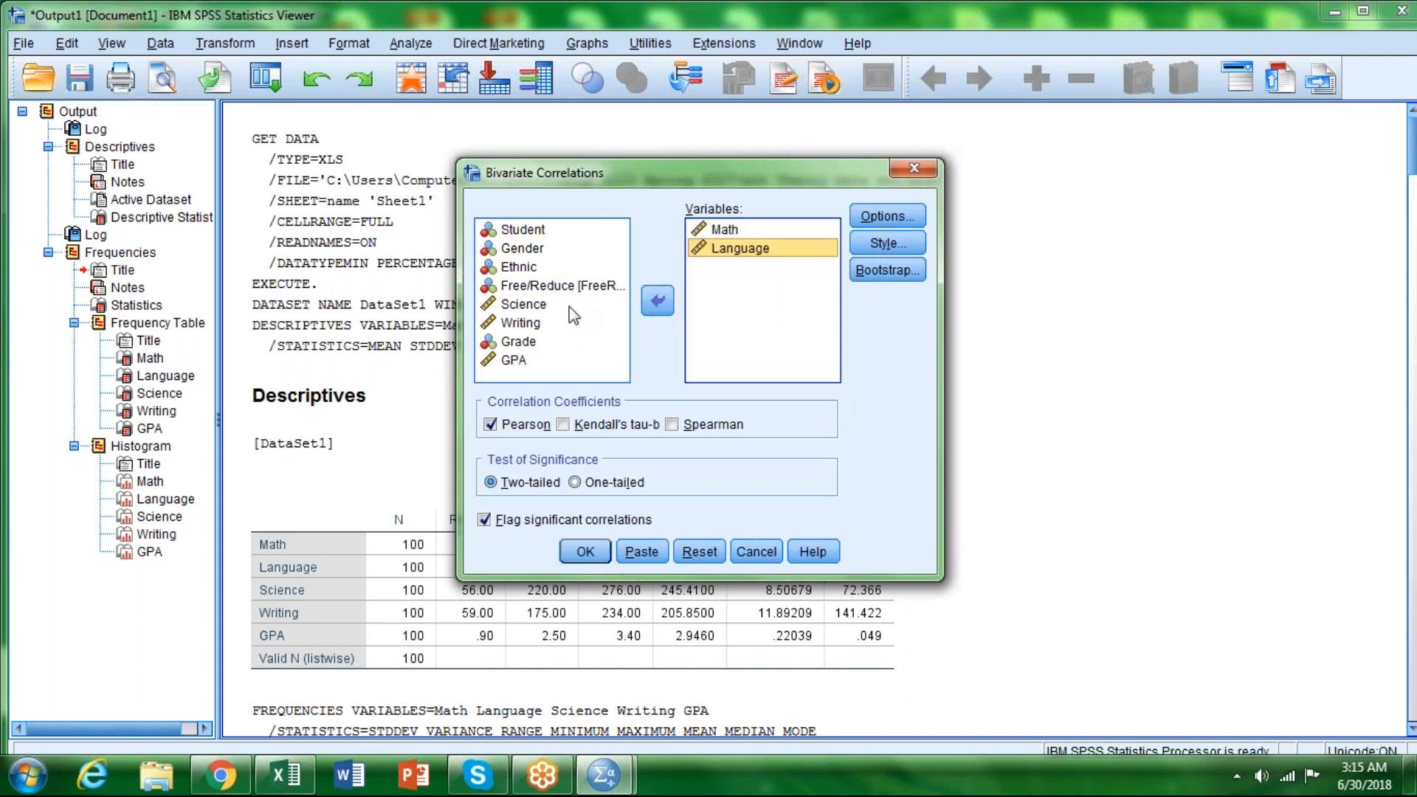
Step: Add Science, Writing and GPA to the variables of the bivariate correlation
left_click(533, 309)
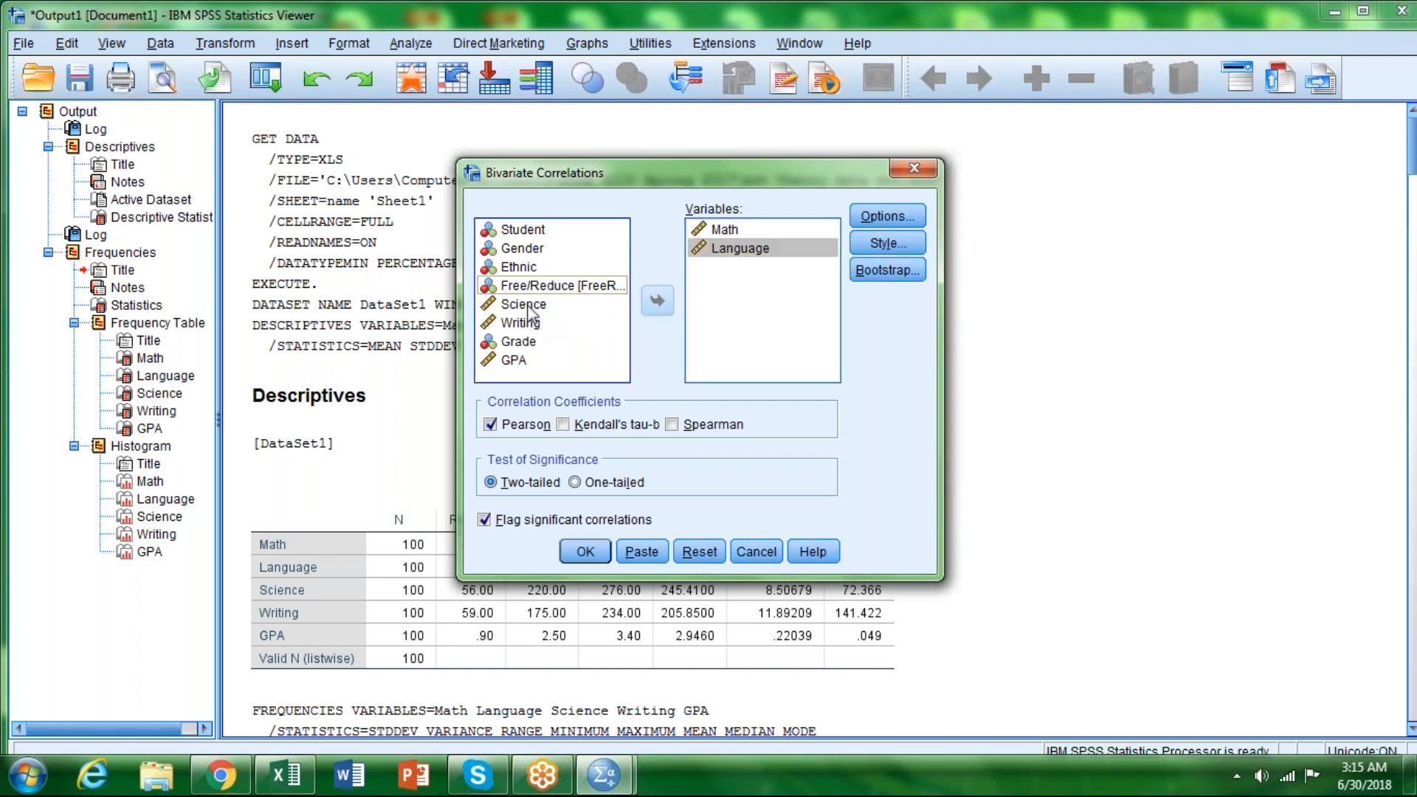
left_click(645, 308)
left_click(537, 309)
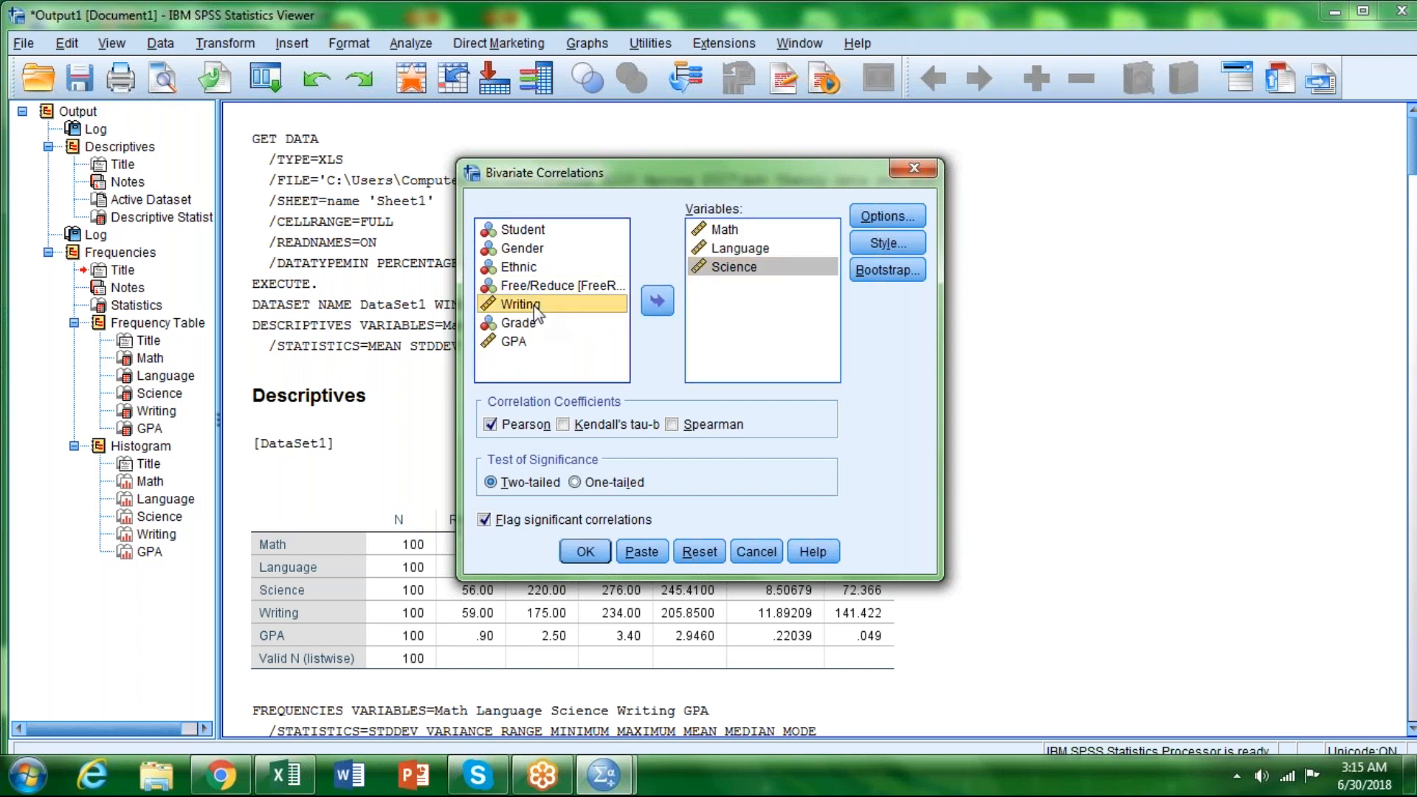
left_click(664, 308)
left_click(518, 324)
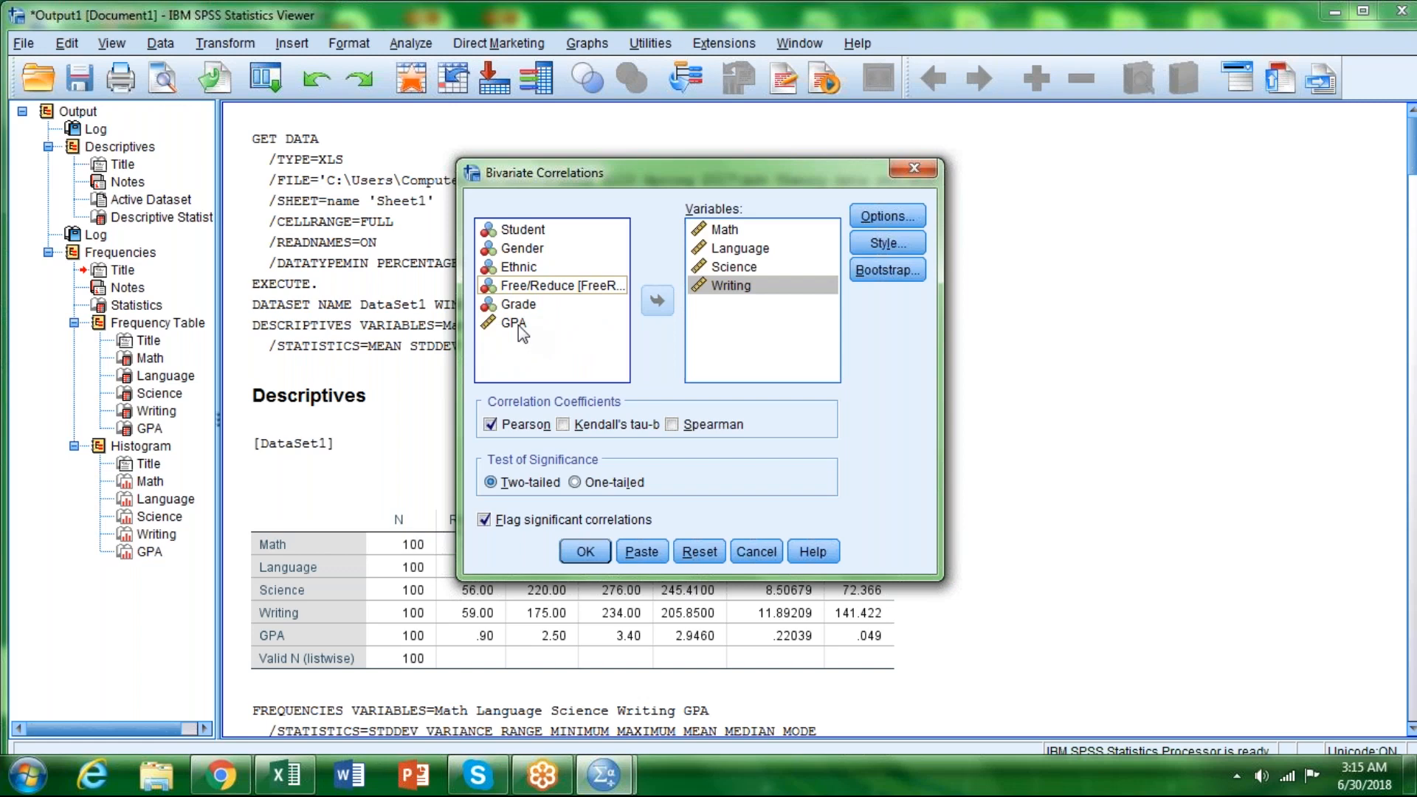
left_click(654, 307)
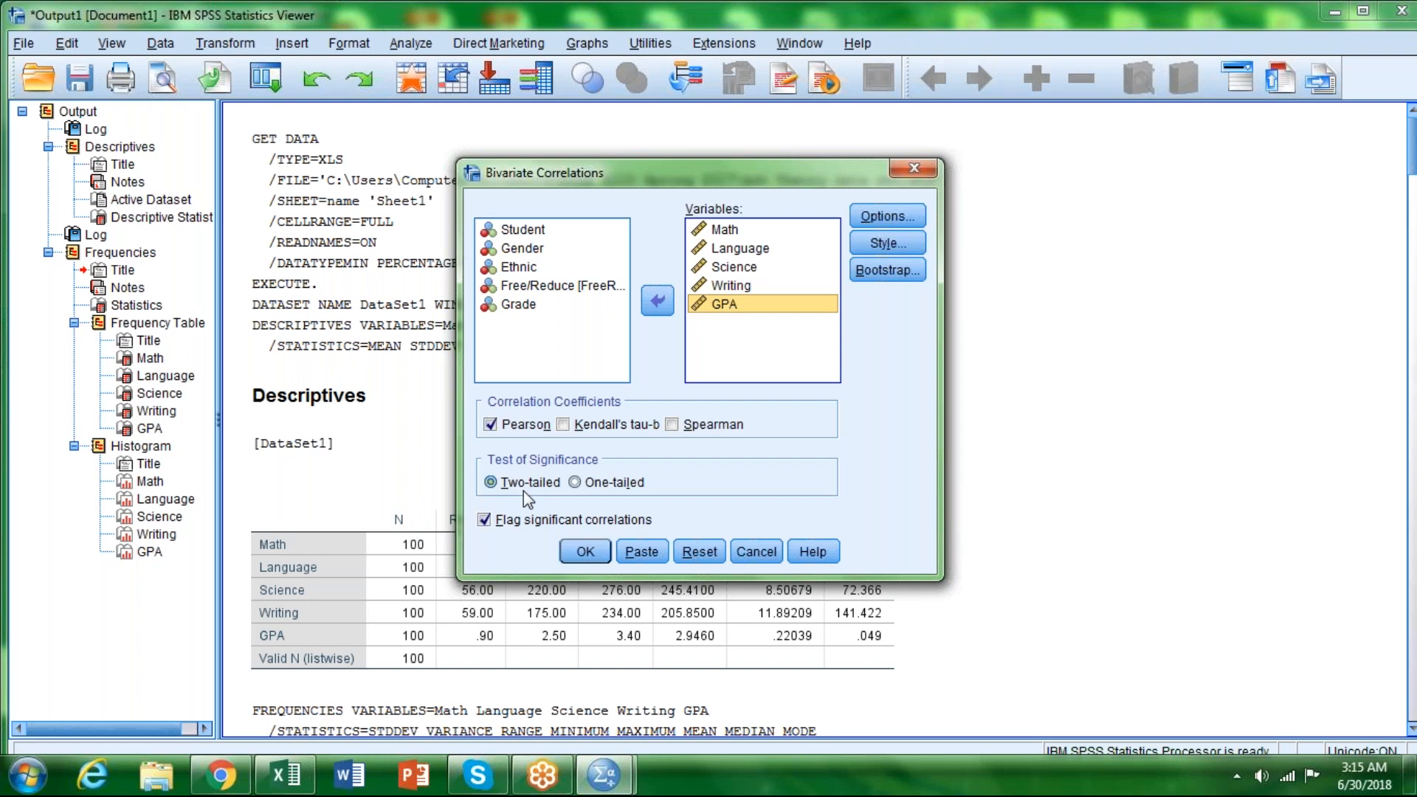
Step: Keep the default correlation options with pairwise exclusion of missing values, and run the two-tailed Pearson correlations with significant ones flagged
left_click(888, 217)
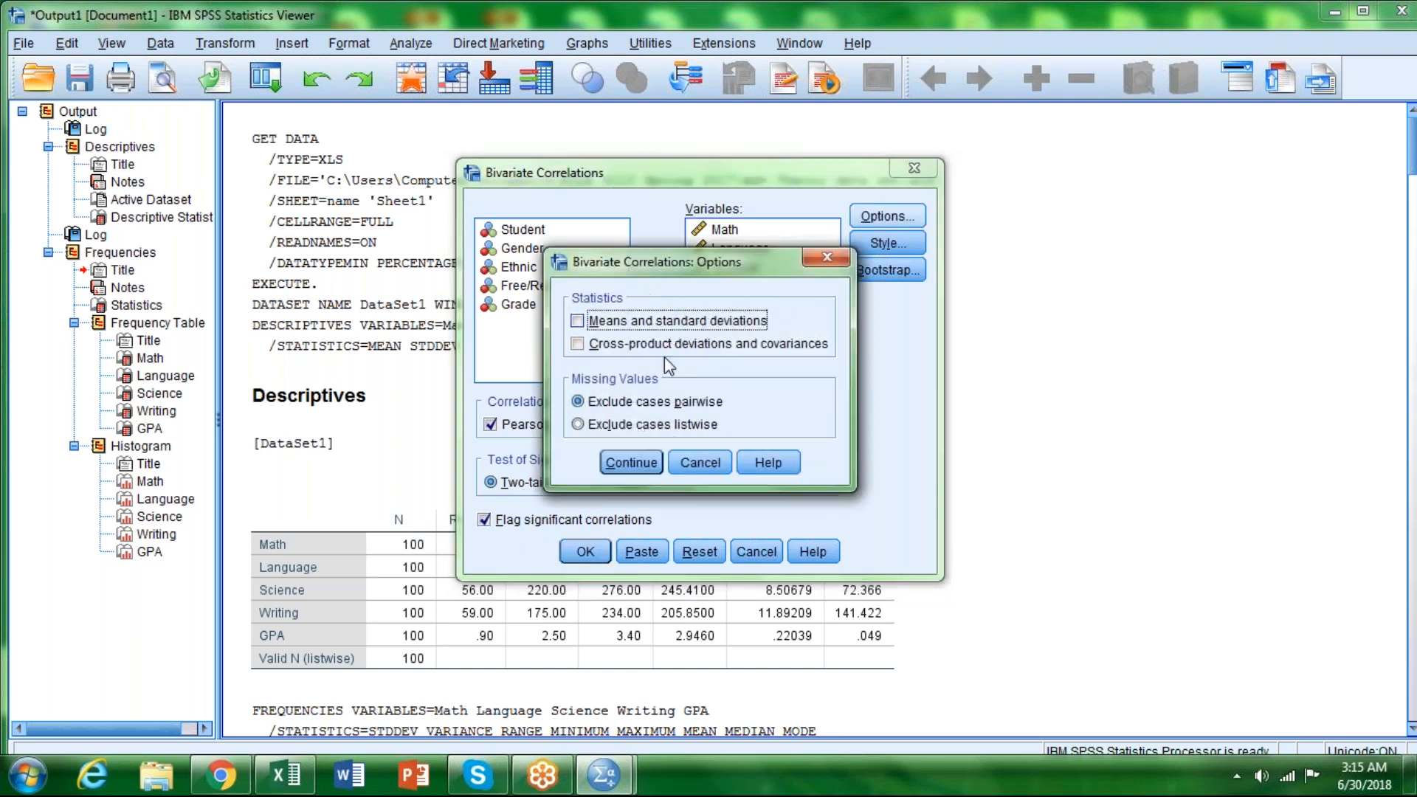
left_click(632, 462)
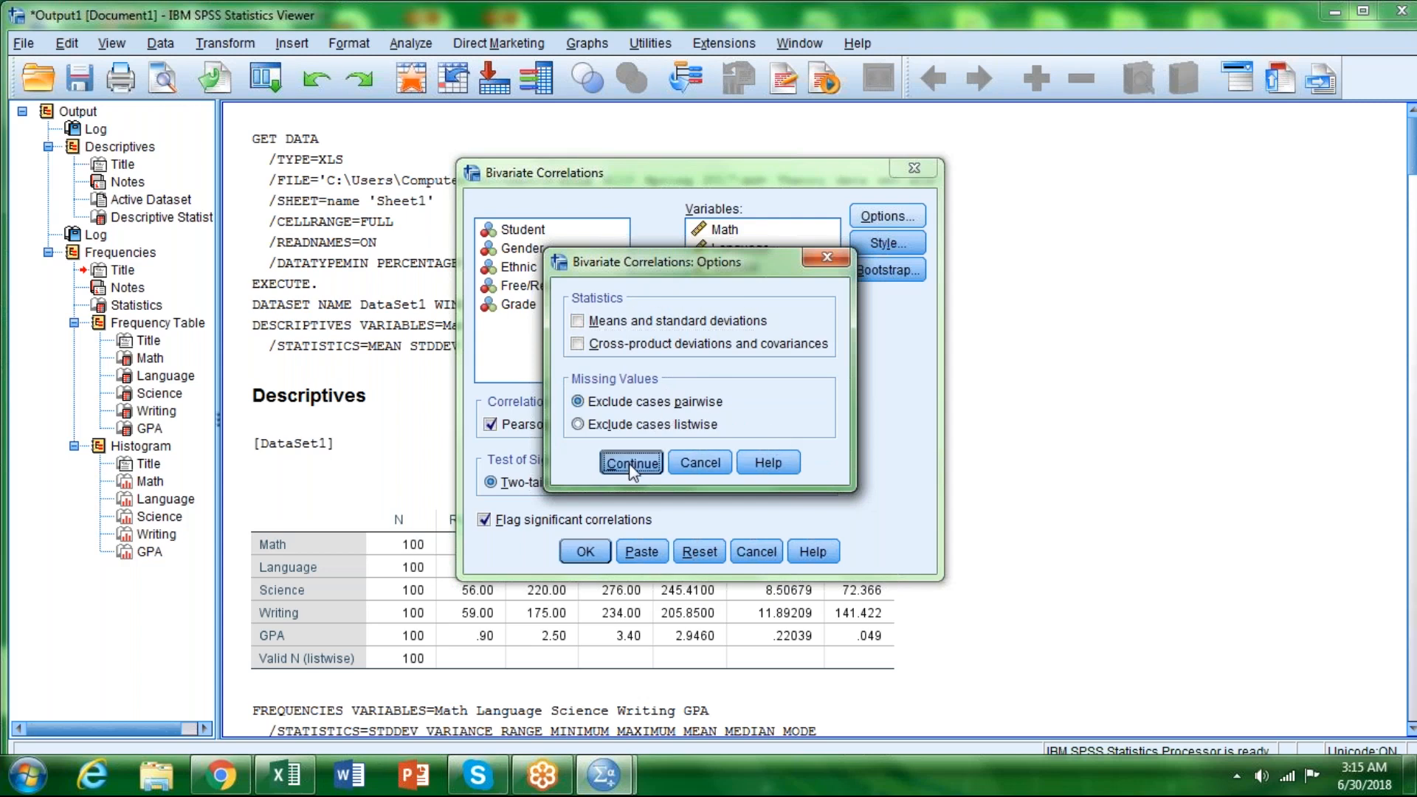
left_click(575, 550)
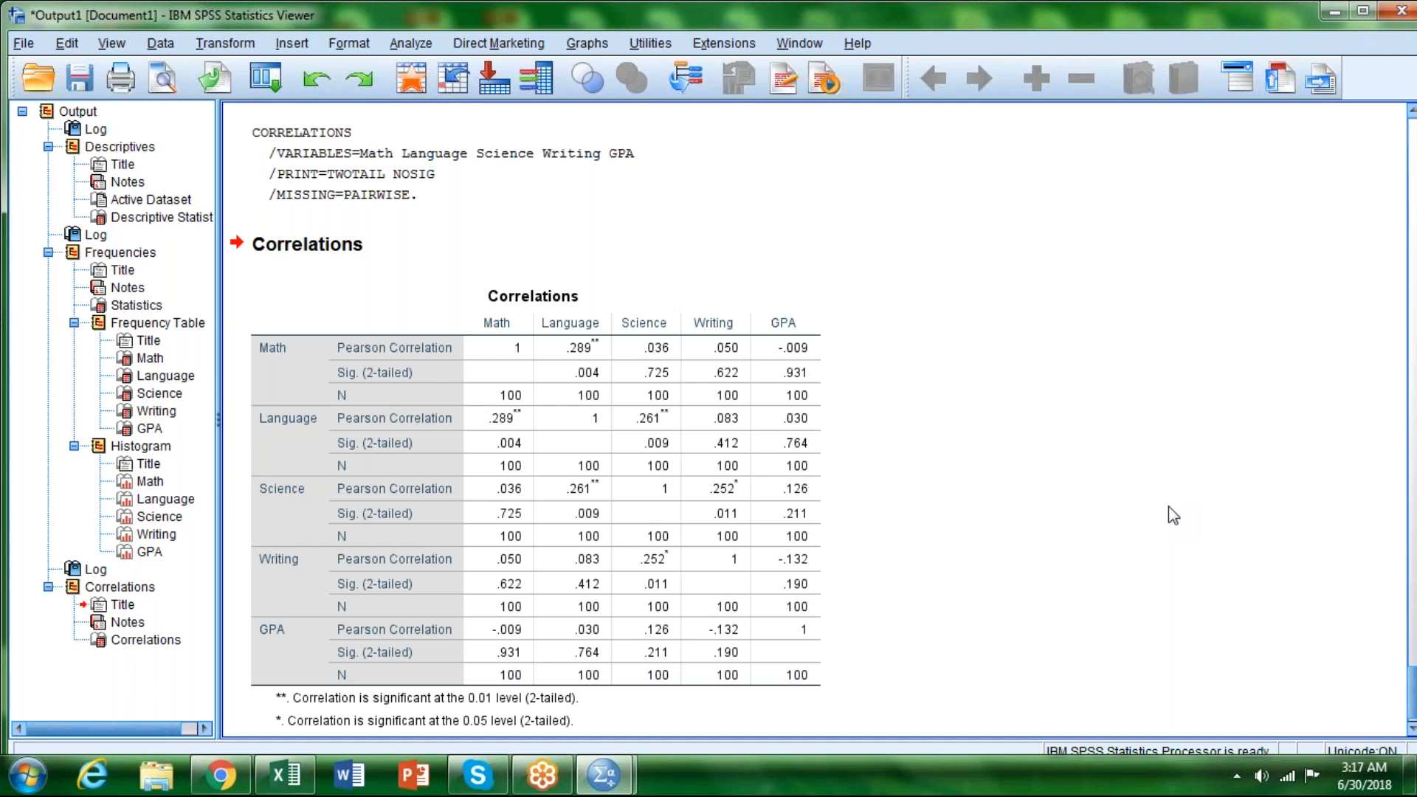
Step: Examine the correlation table for Math, Language, Science, Writing and GPA, including the coefficients flagged as significant
left_click(812, 325)
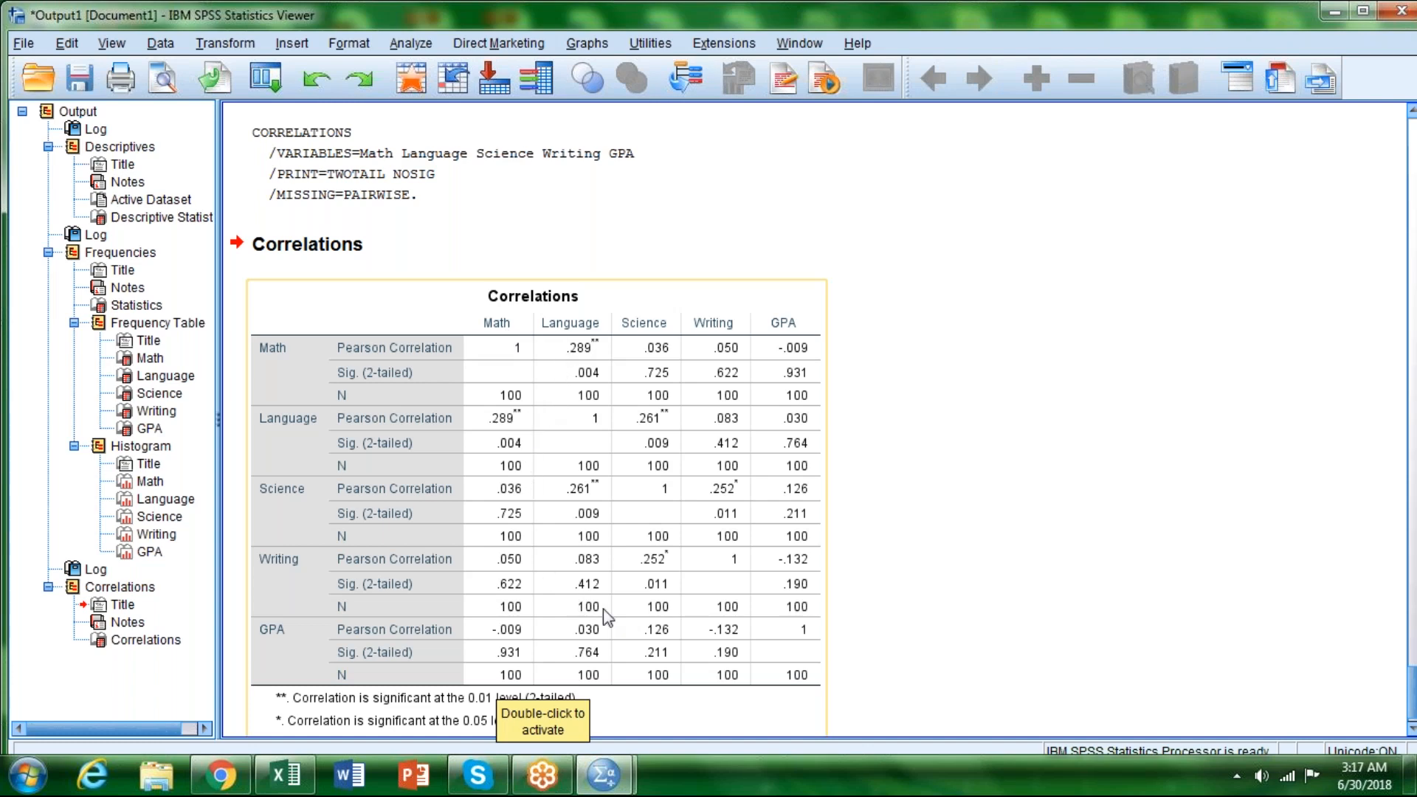
left_click(900, 581)
scroll(886, 516, "down", 1)
left_click(724, 258)
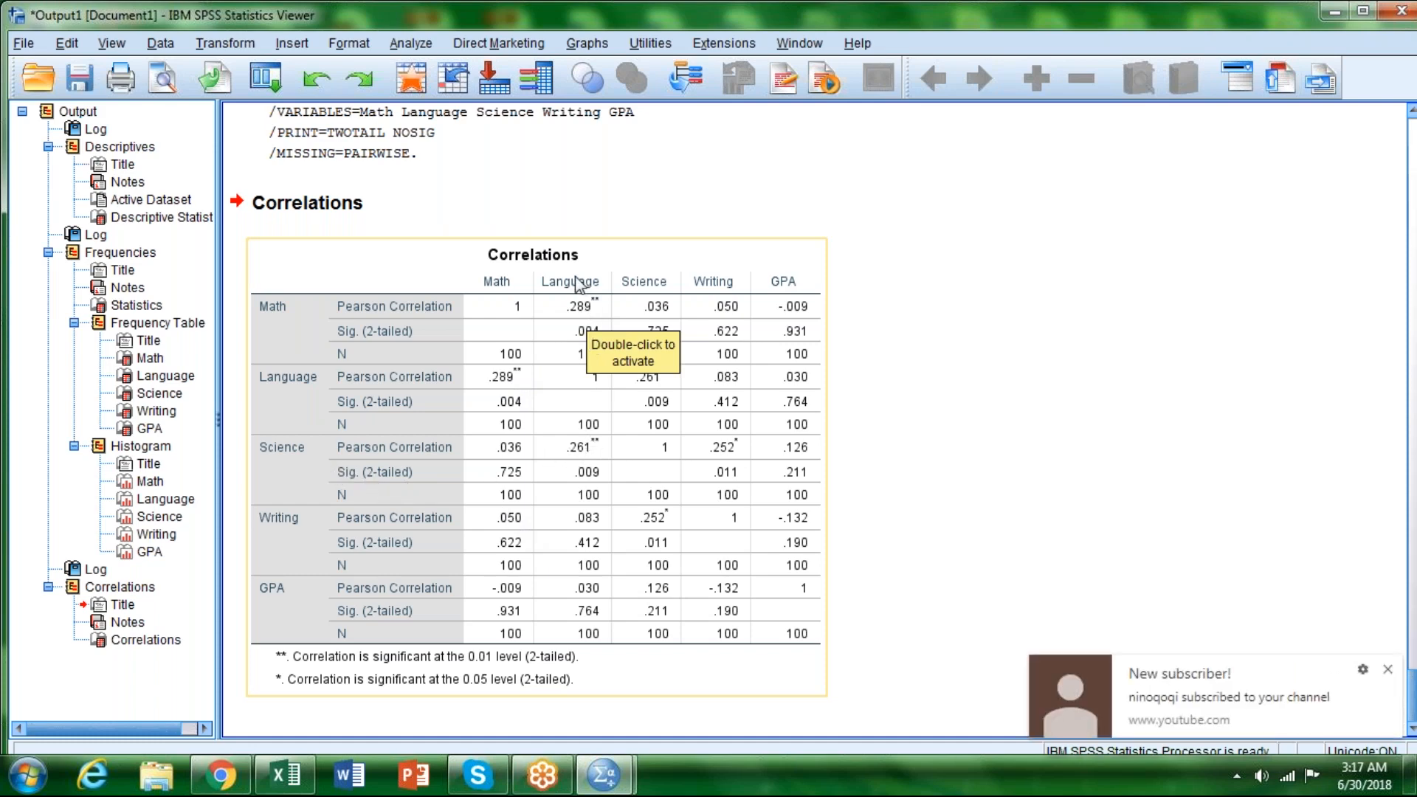
left_click(1388, 669)
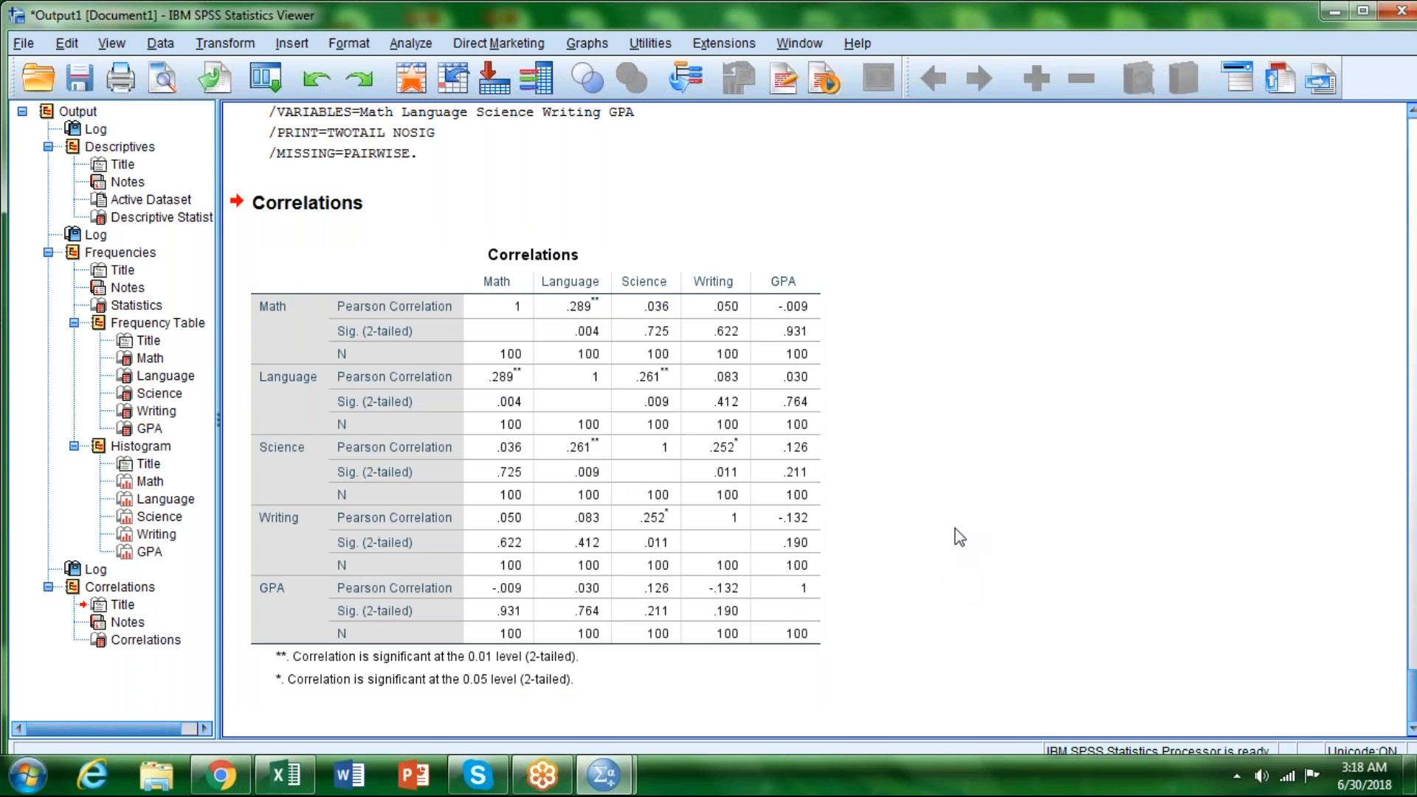
scroll(959, 536, "up", 3)
scroll(959, 535, "down", 3)
scroll(1004, 564, "up", 6)
scroll(1008, 573, "up", 10)
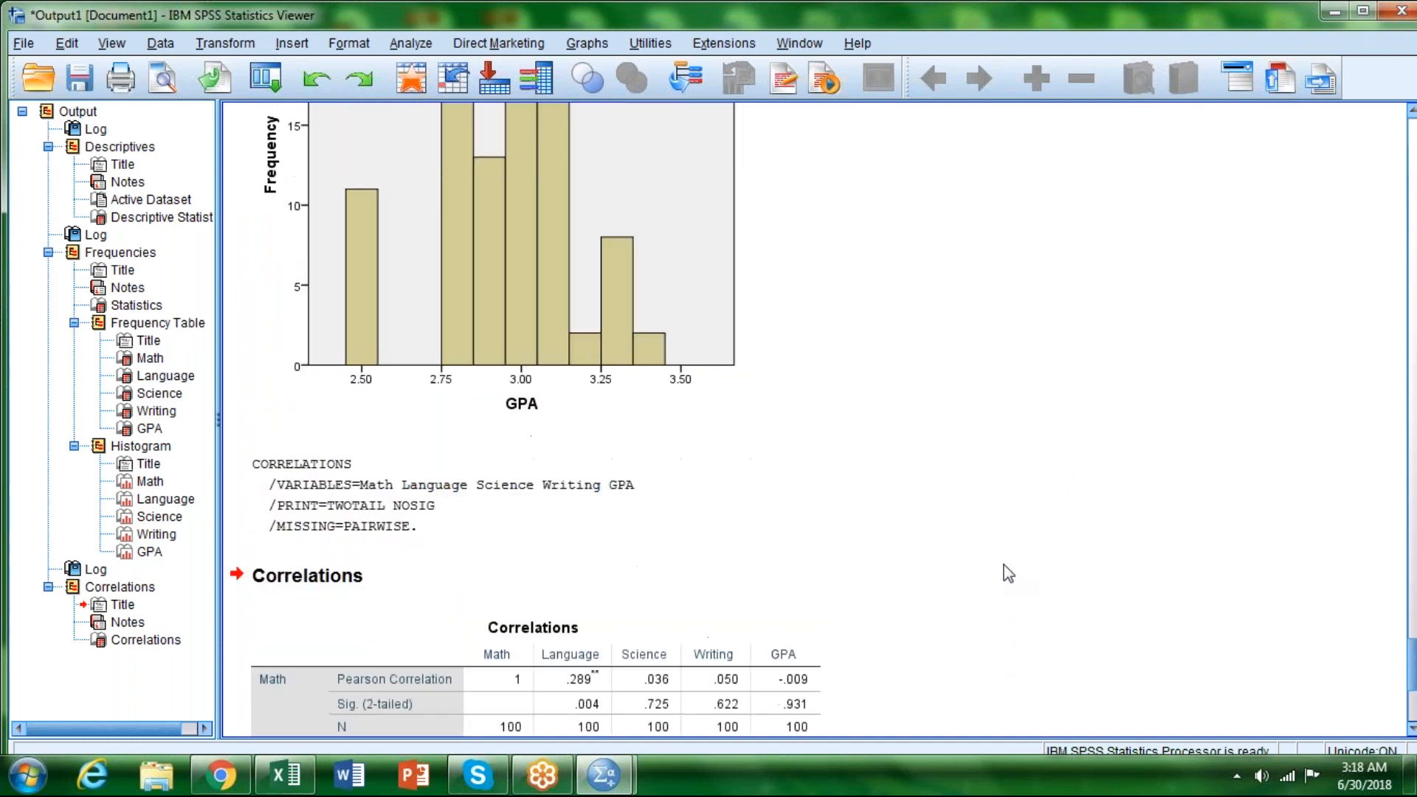
scroll(996, 531, "down", 15)
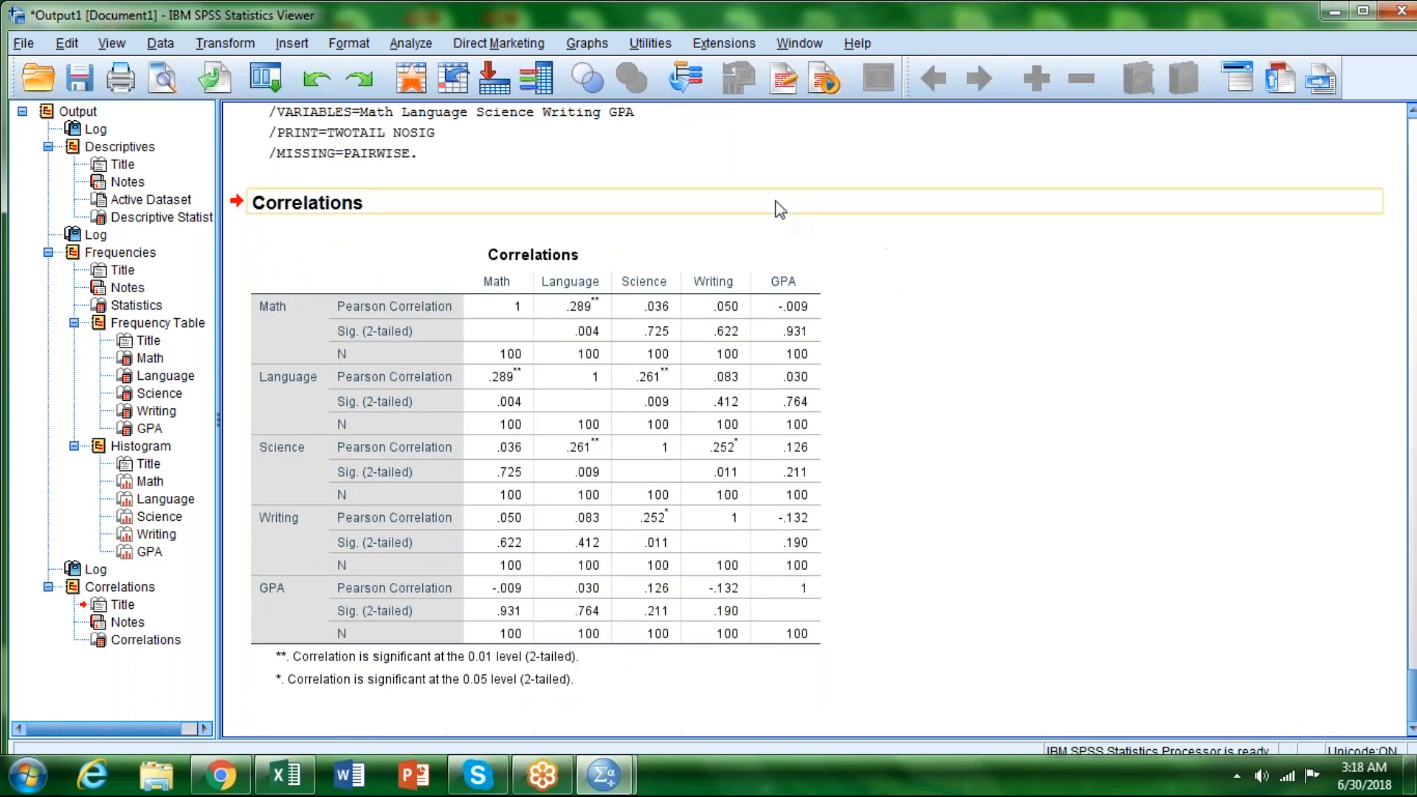
Step: Split the file to organize output by groups based on Grade, sorting the file by the grouping variable
left_click(168, 49)
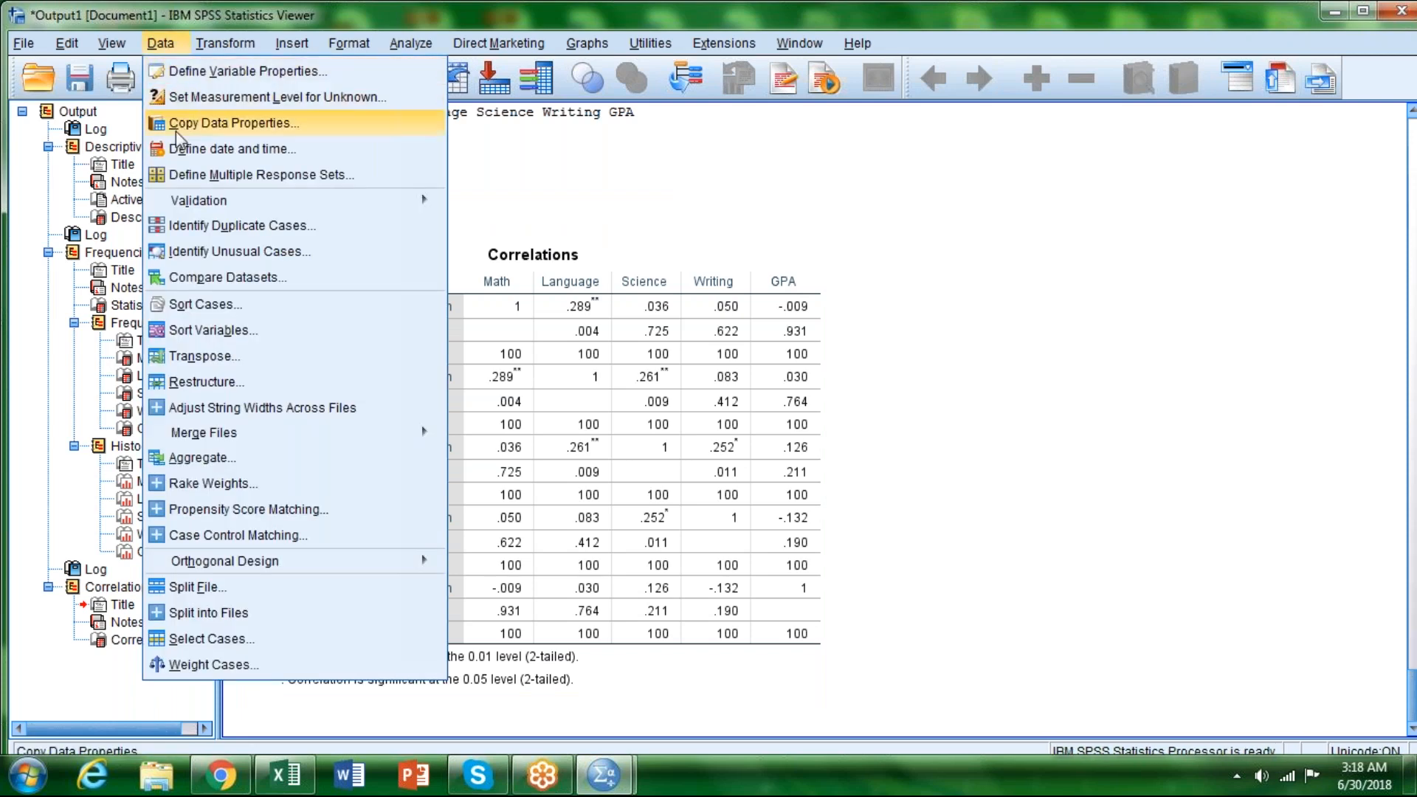
left_click(213, 591)
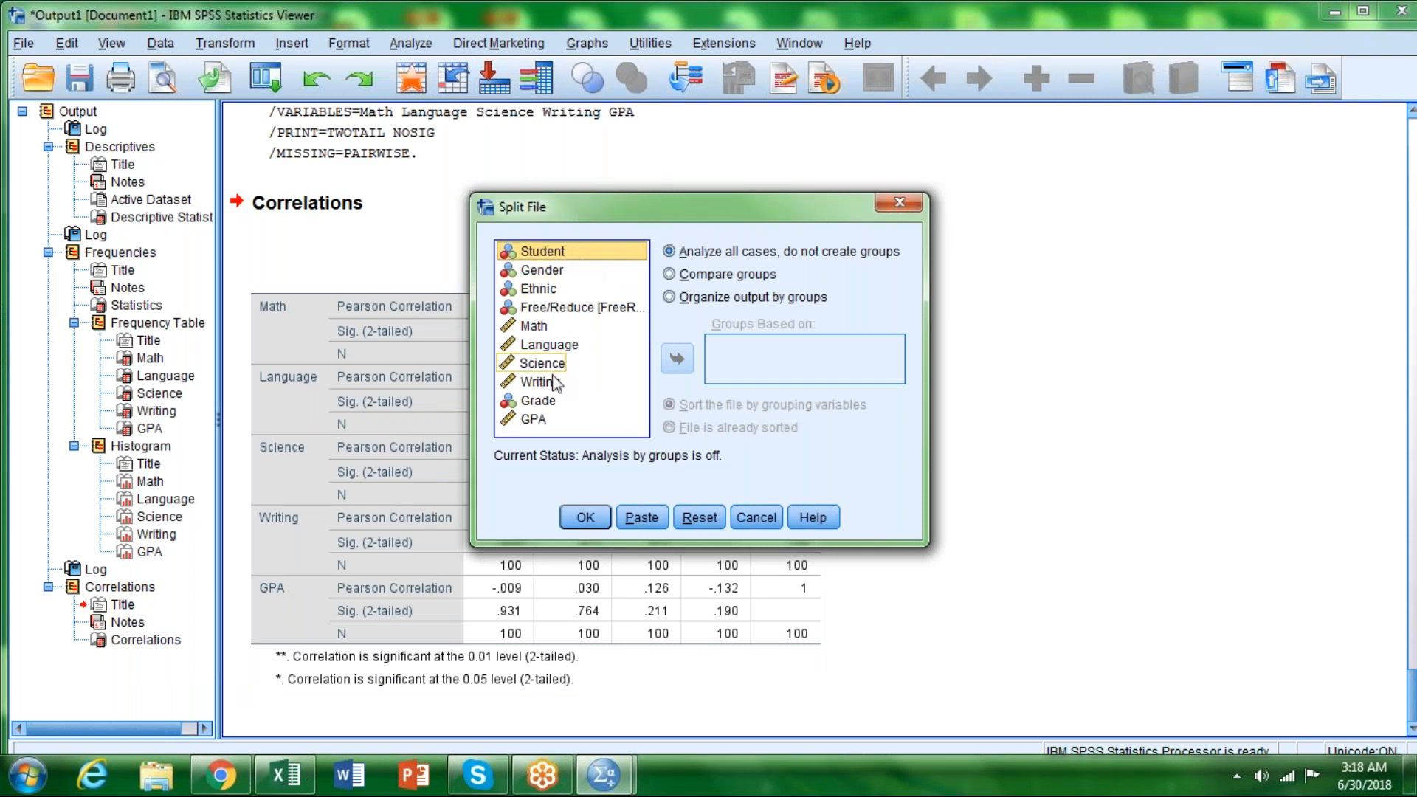
left_click(549, 403)
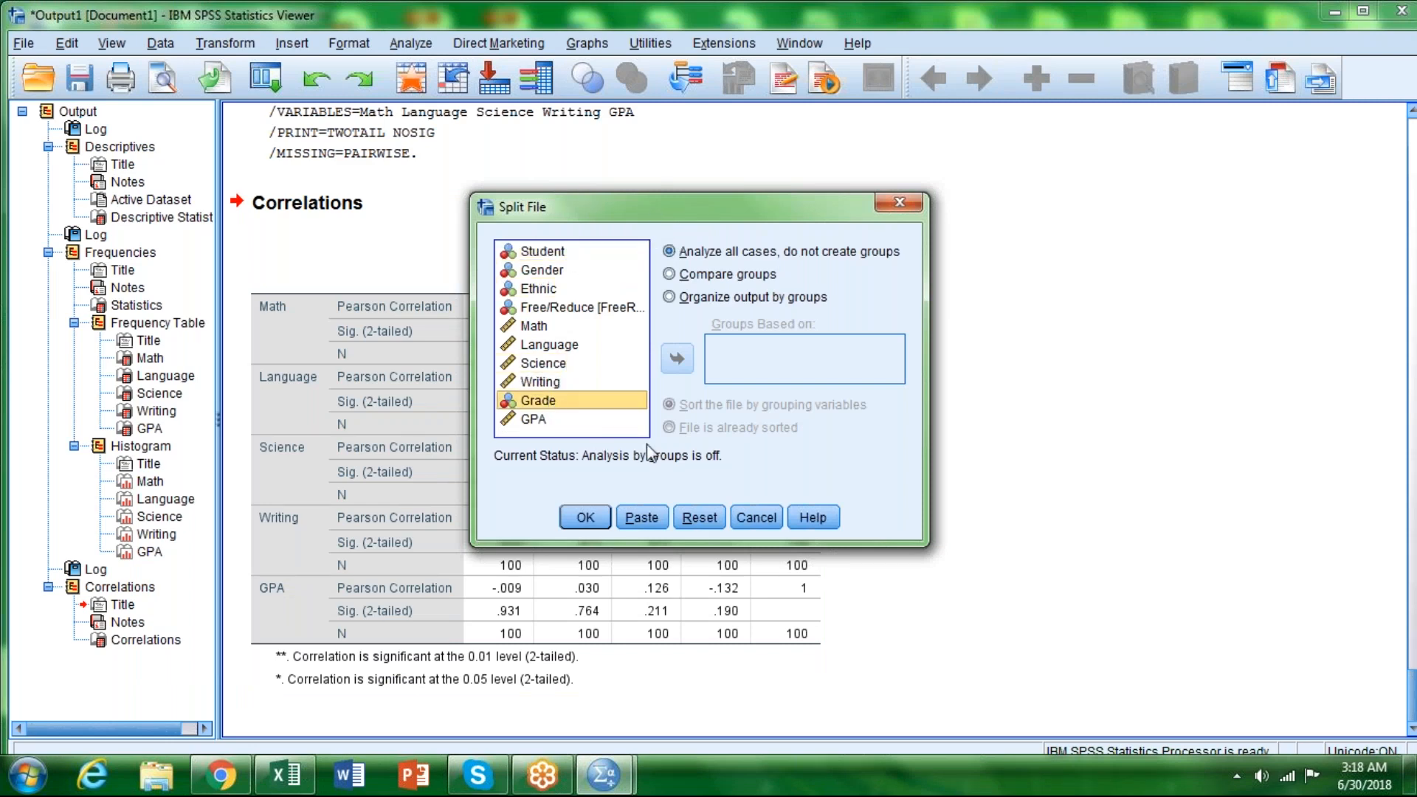
left_click(669, 297)
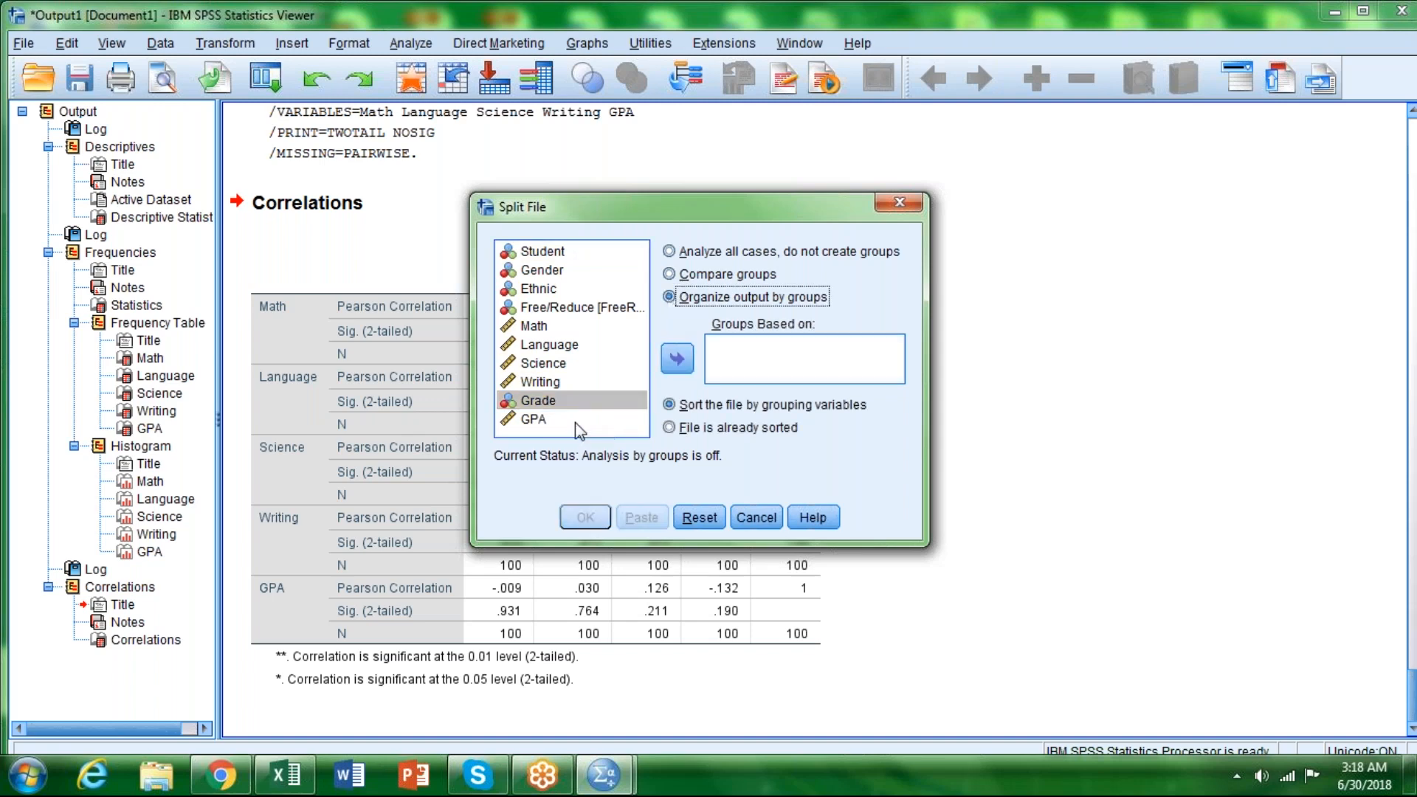
left_click(676, 360)
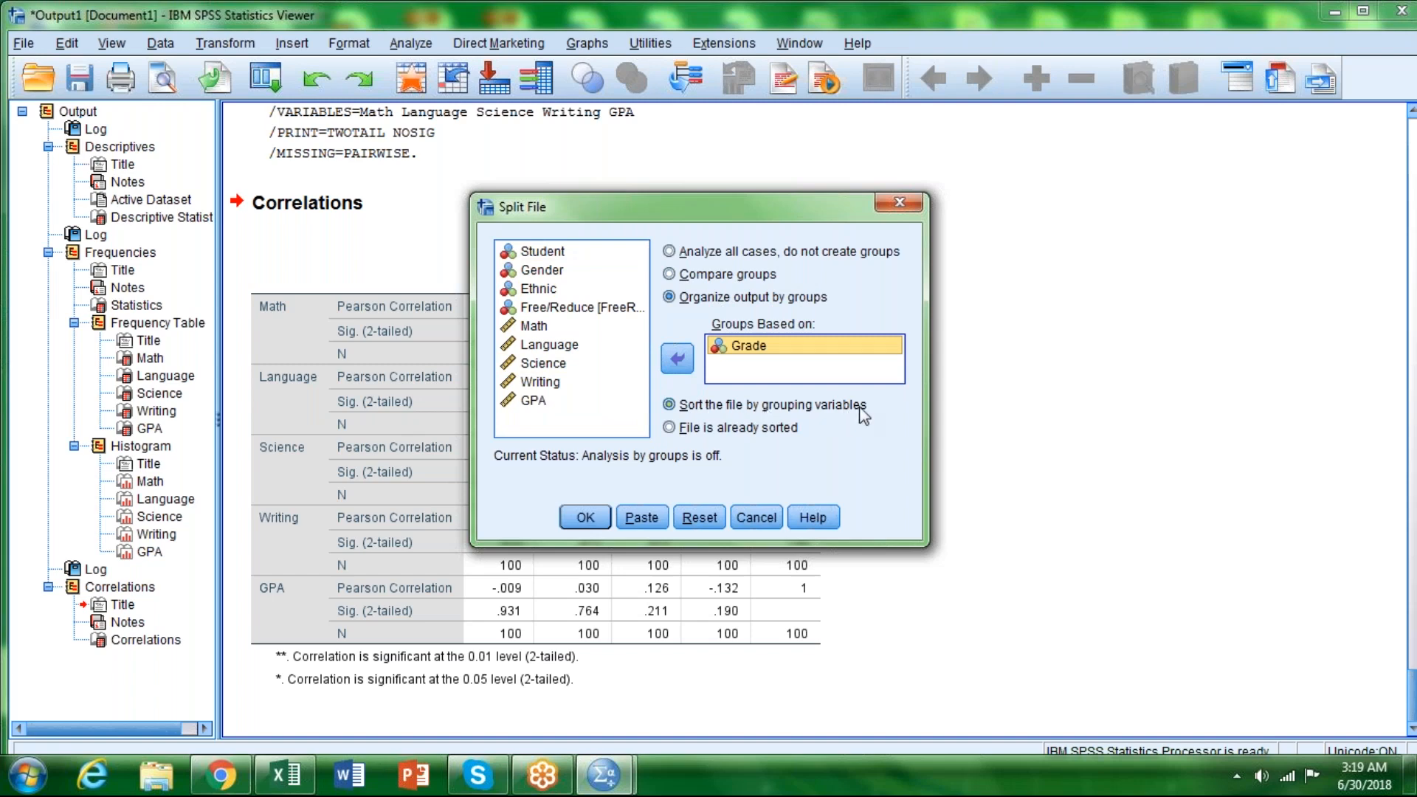
left_click(584, 517)
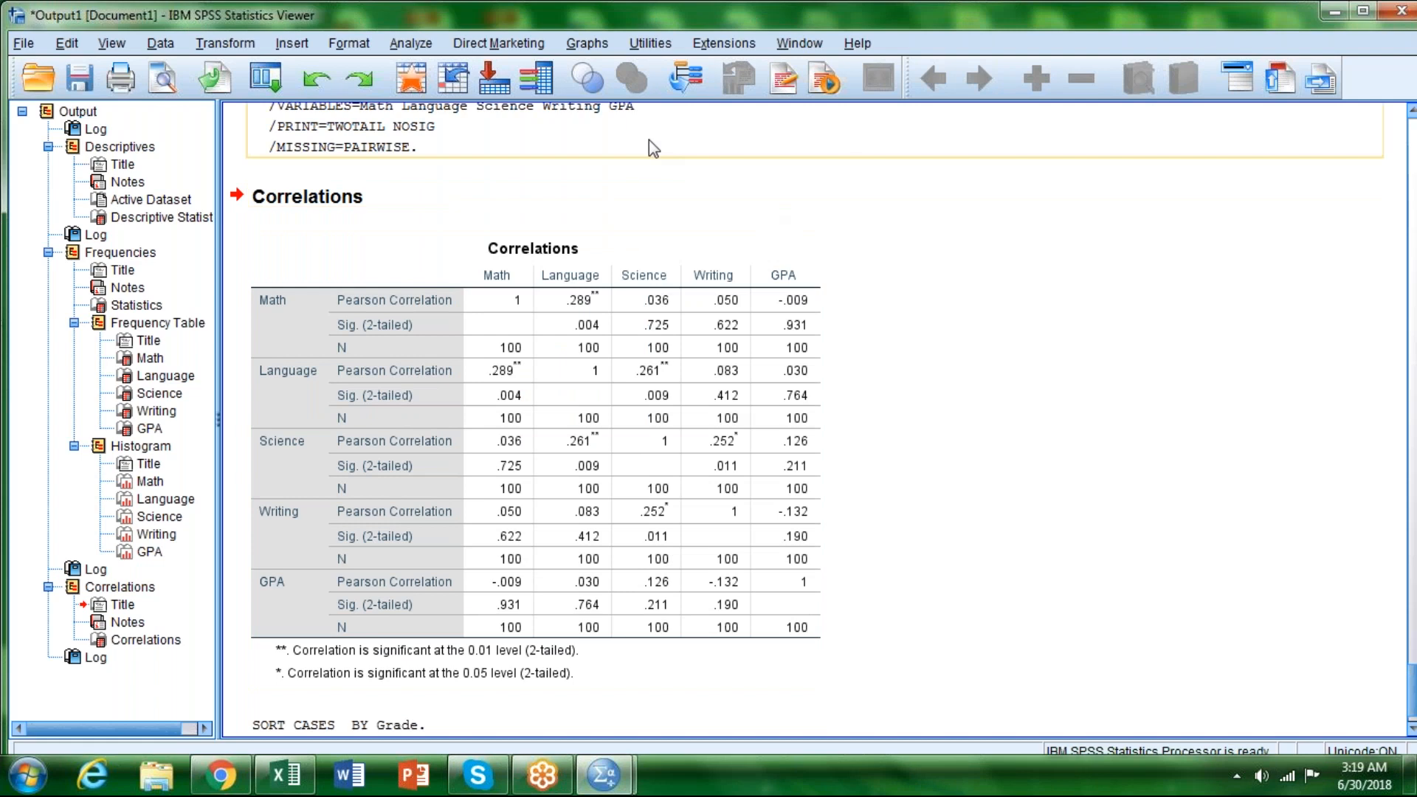
Step: Rerun the two-tailed Pearson bivariate correlations for Math, Language, Science, Writing and GPA on the data split by grade
left_click(416, 42)
mouse_move(583, 235)
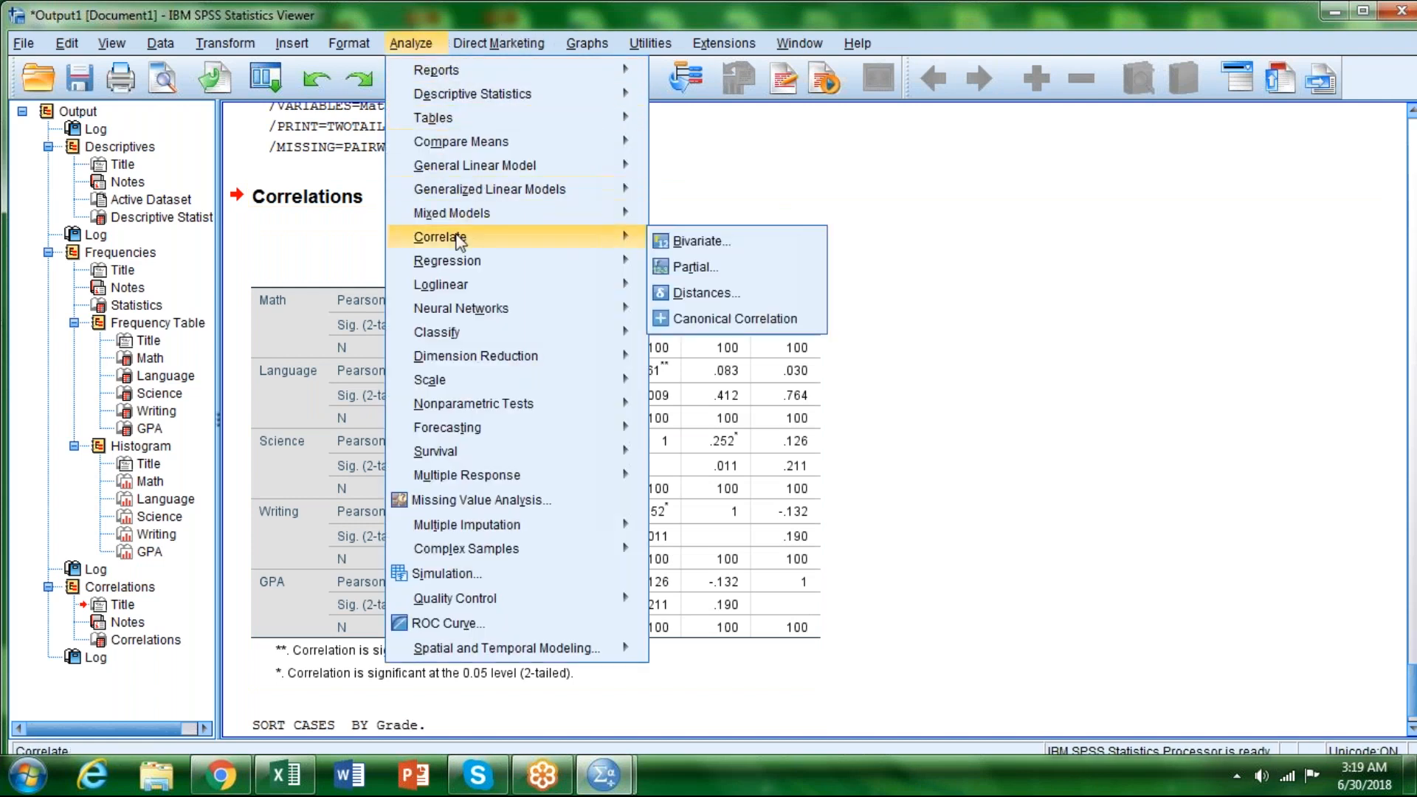
left_click(683, 241)
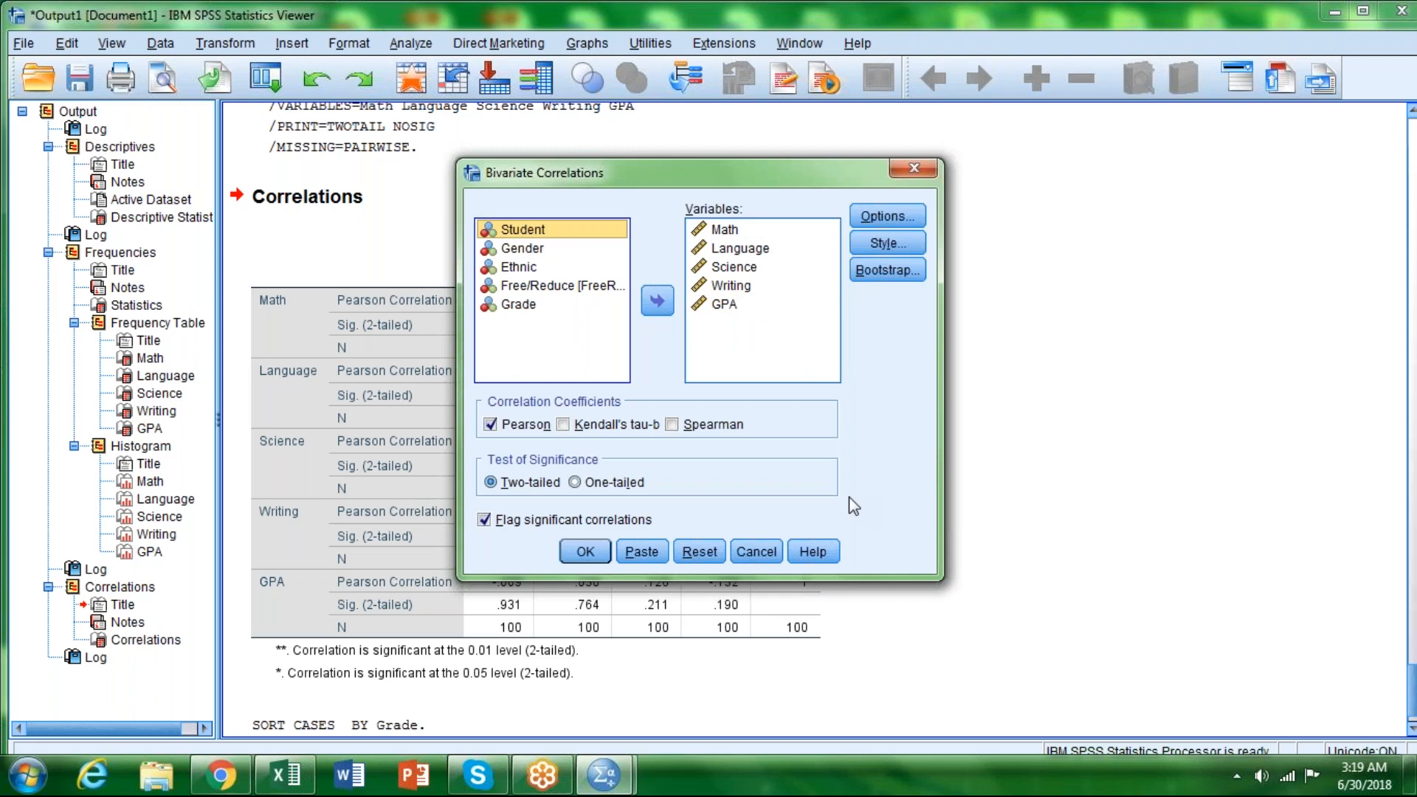
left_click(591, 557)
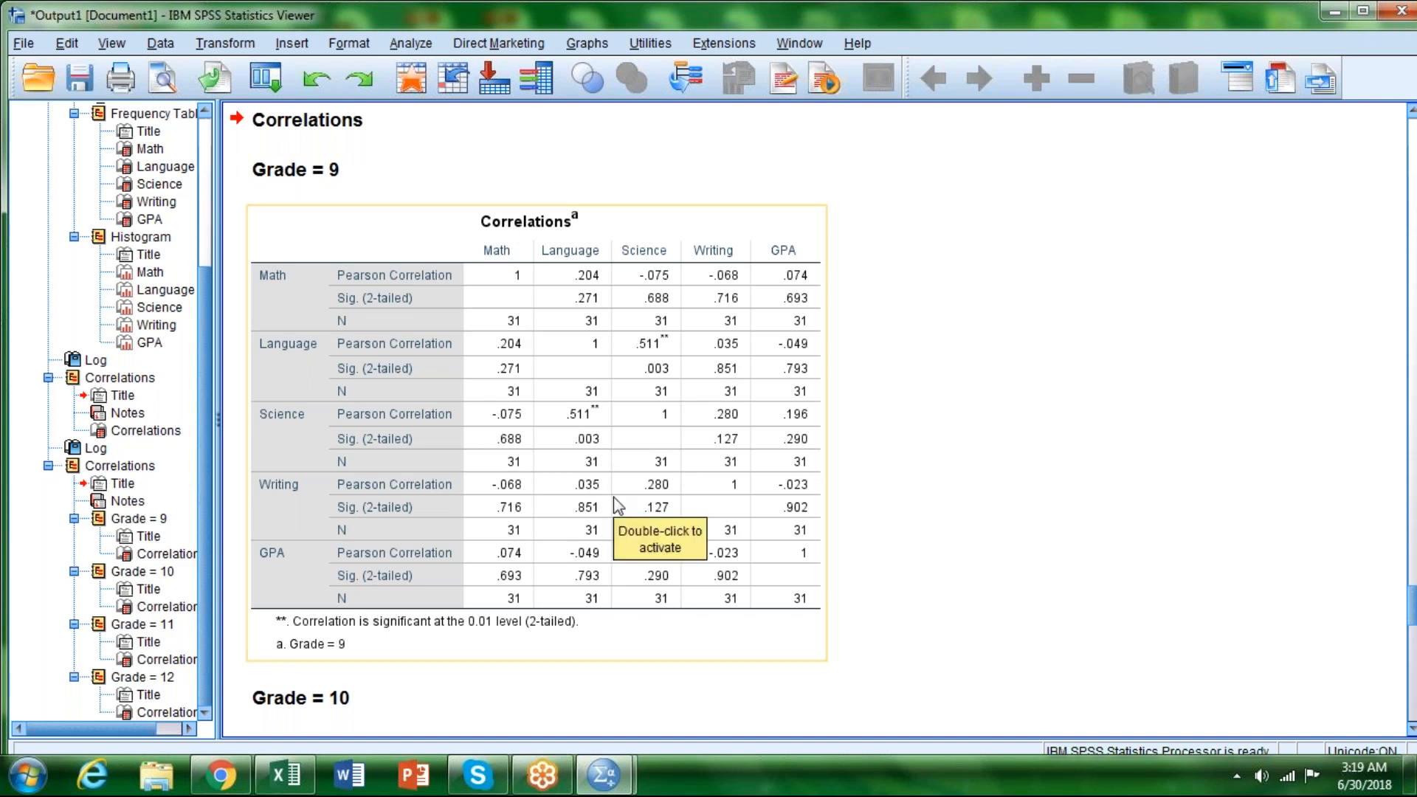
Step: Compare the separate correlation tables for grades 9, 10, 11 and 12, checking which coefficients are flagged as significant
scroll(613, 497, "down", 5)
scroll(613, 497, "down", 1)
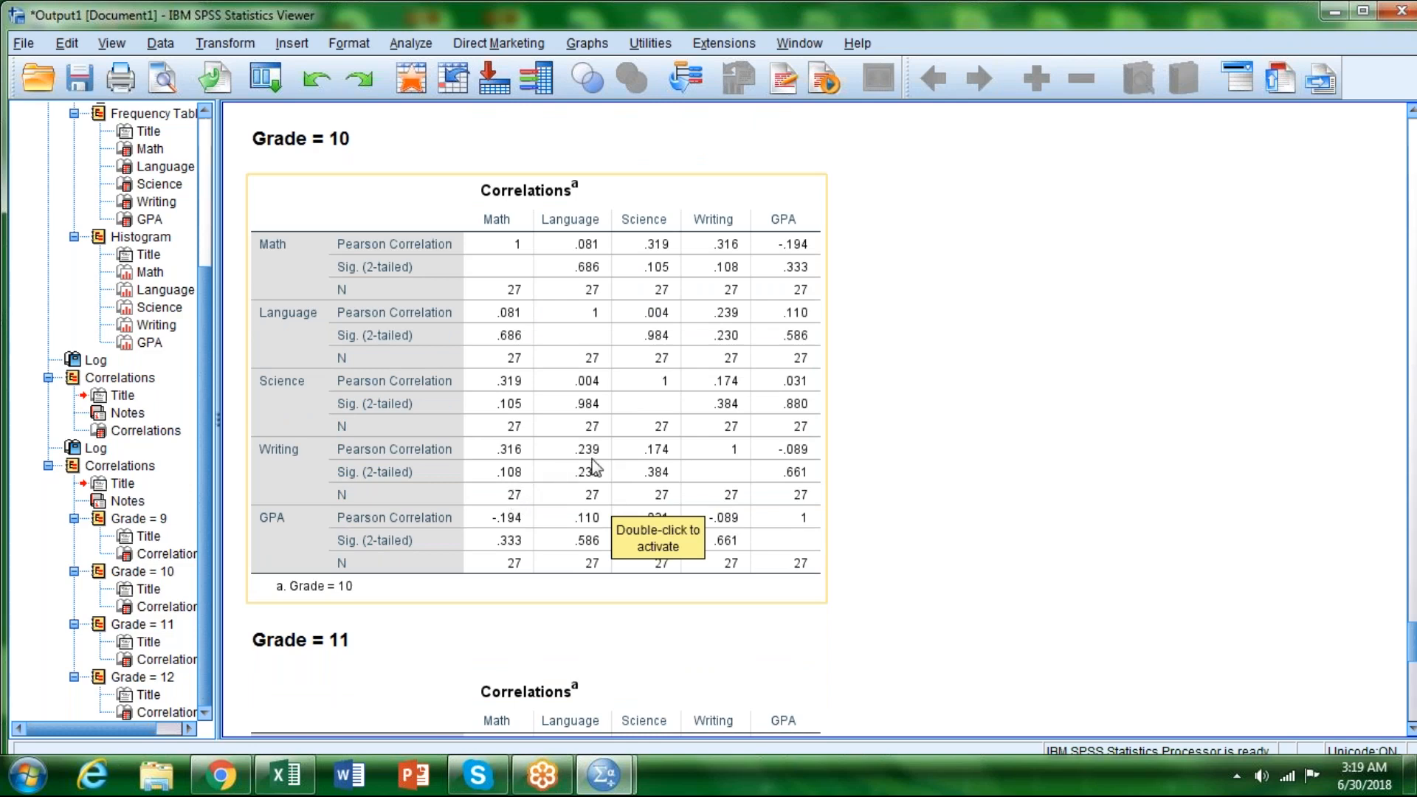
scroll(588, 465, "down", 5)
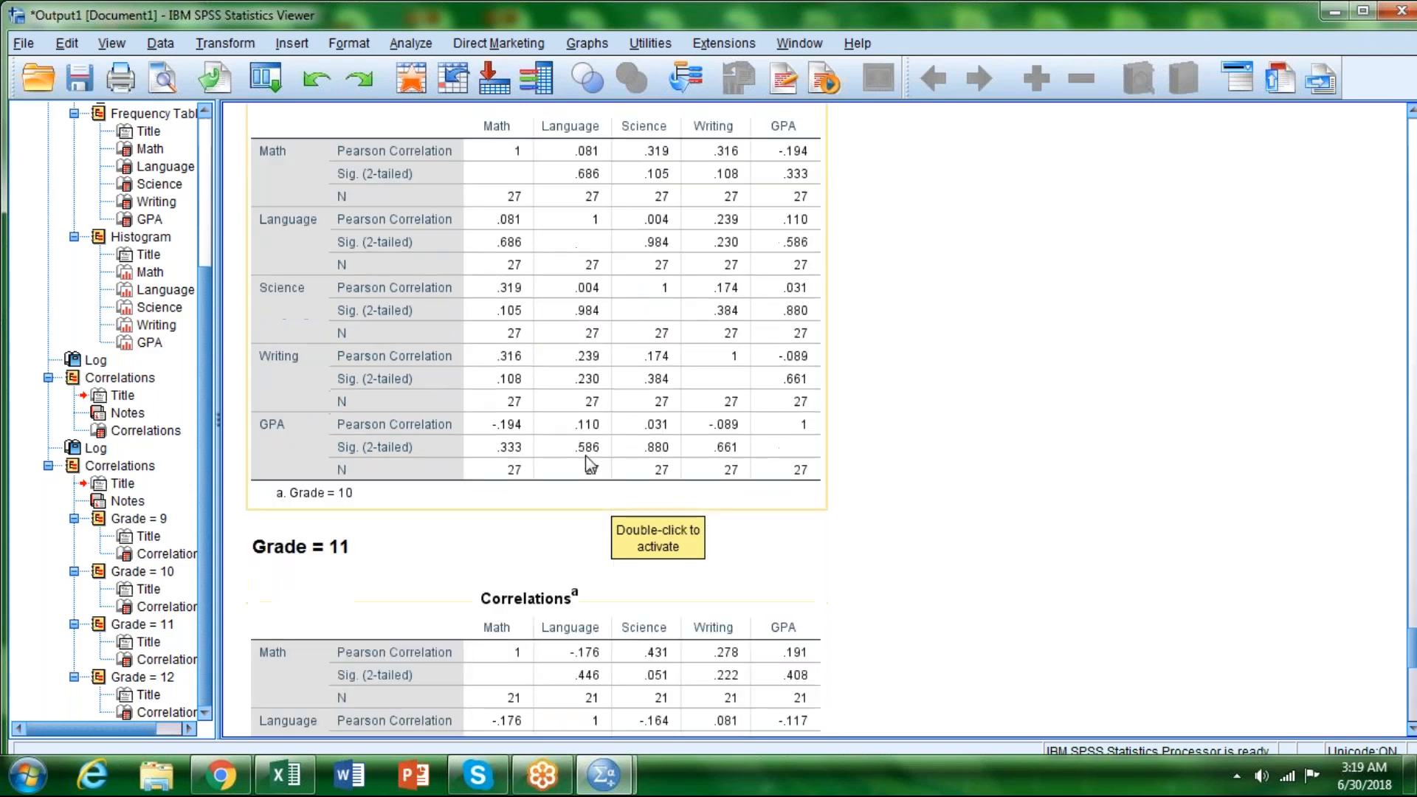
scroll(592, 471, "down", 5)
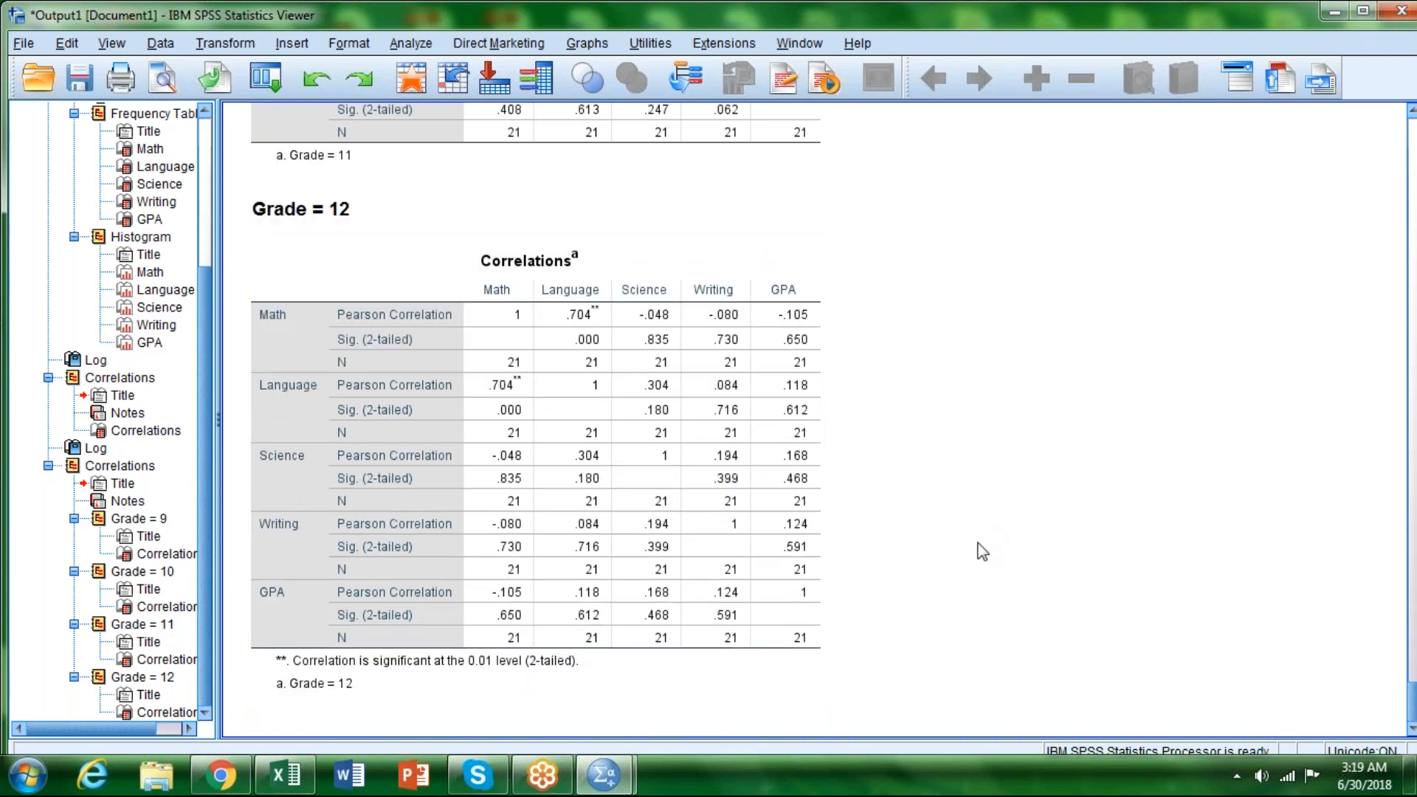
left_click(768, 281)
left_click(938, 304)
scroll(926, 527, "up", 3)
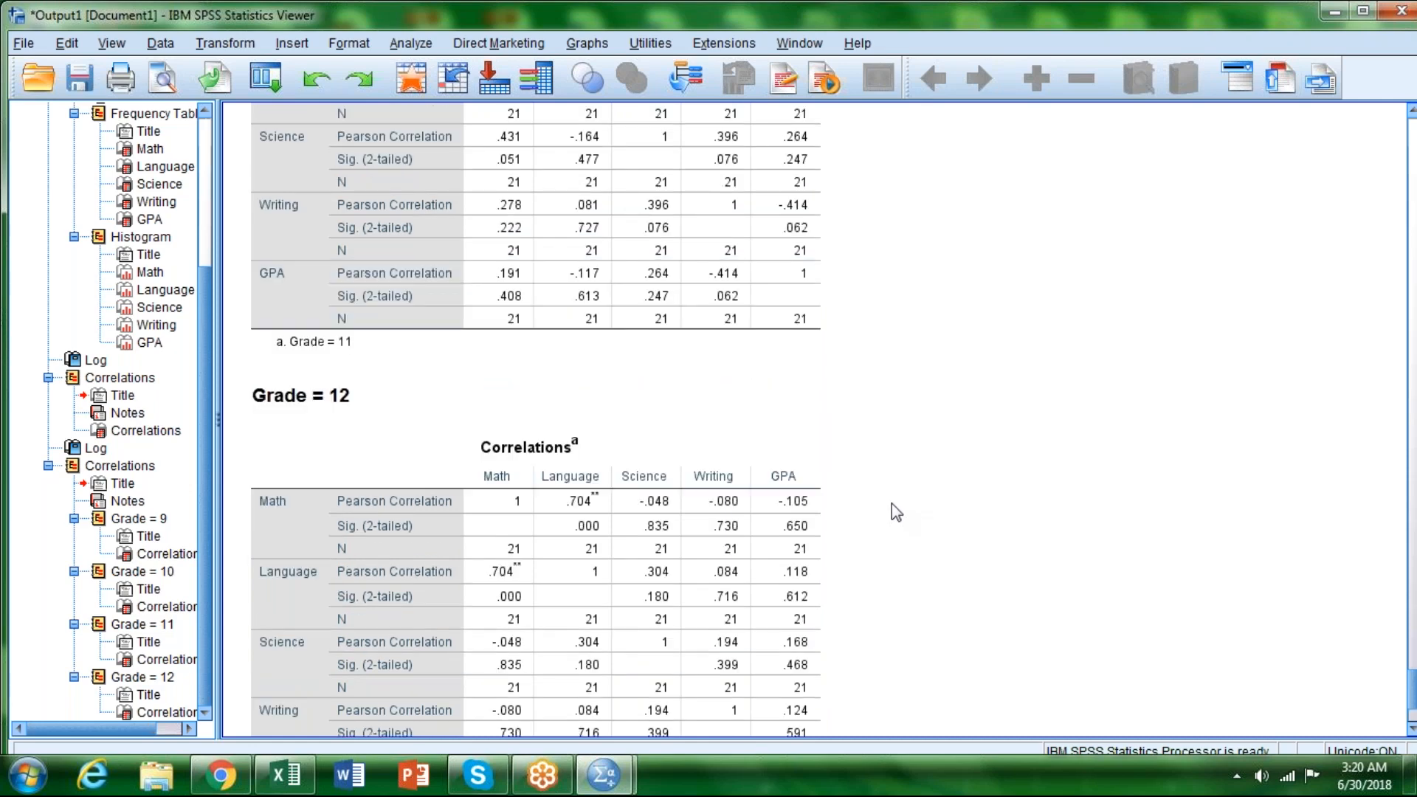
scroll(892, 504, "up", 3)
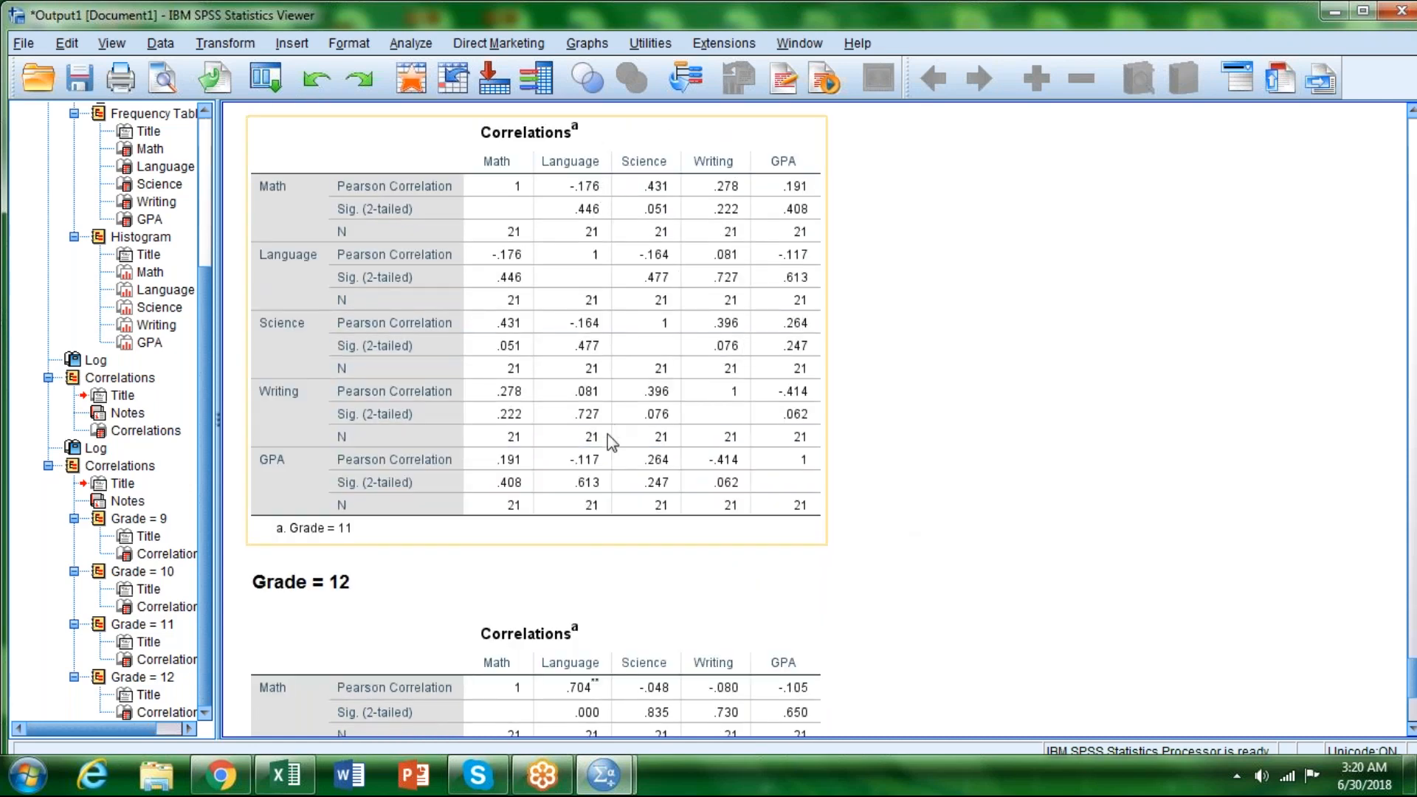
scroll(608, 434, "up", 2)
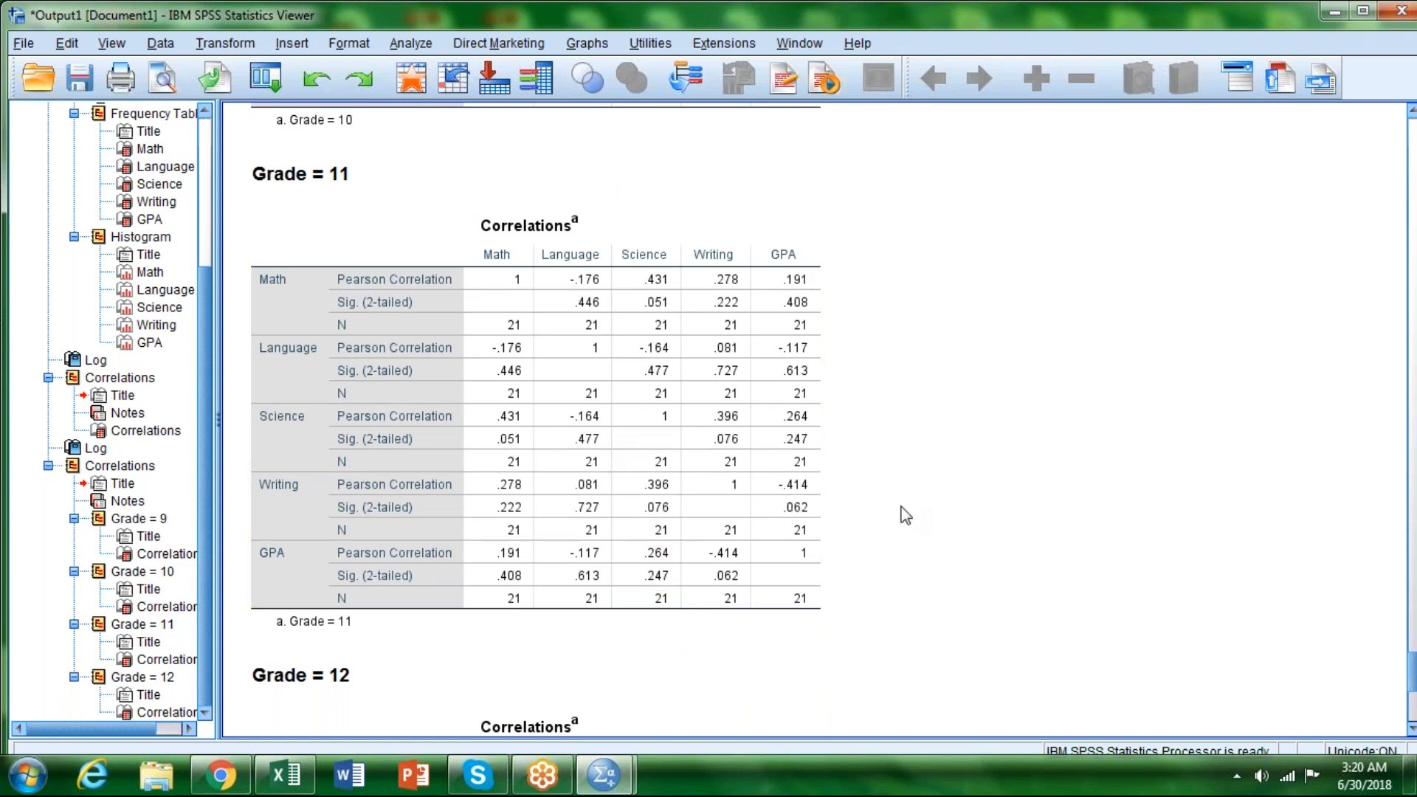
scroll(906, 514, "up", 10)
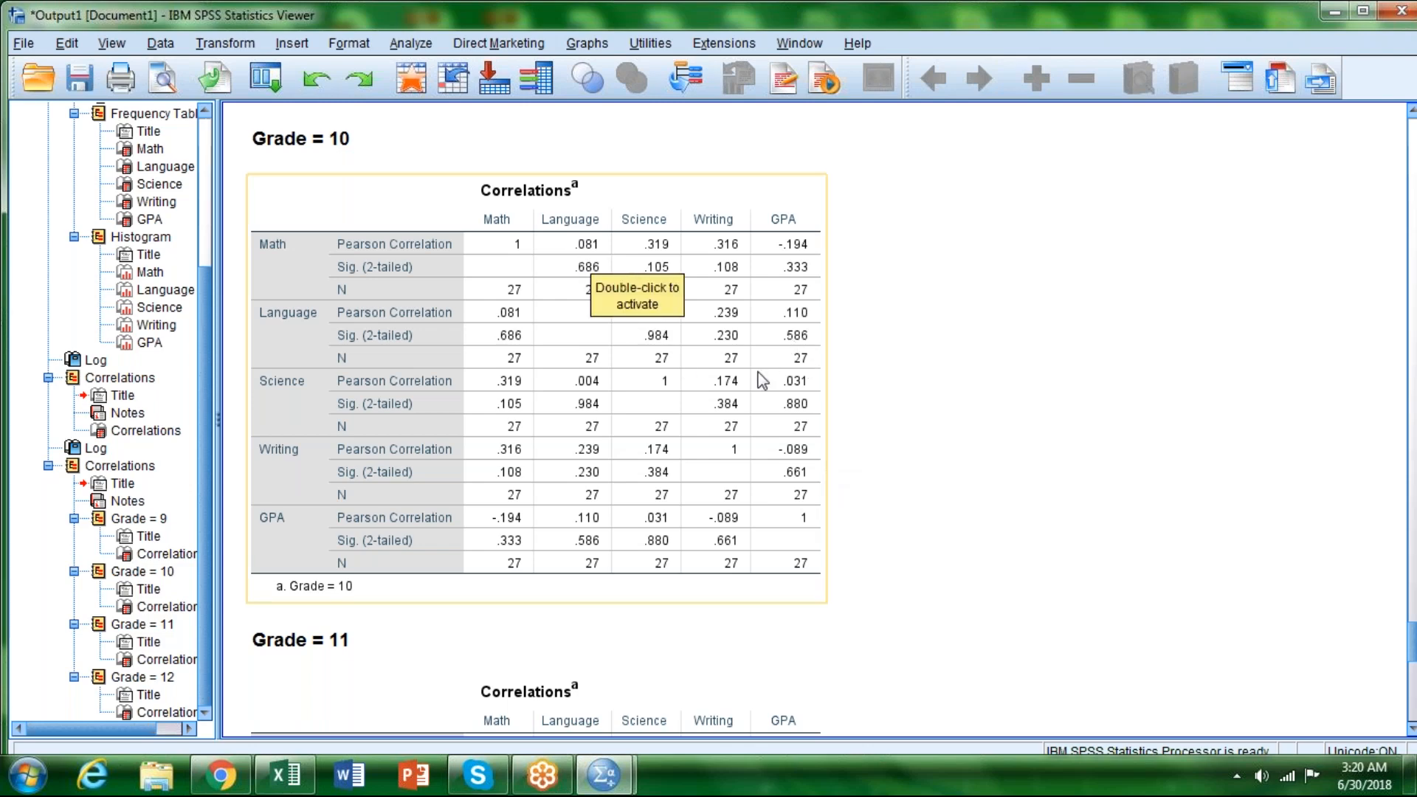
Step: Compare the Math–Language correlation and its significance across the separate tables for grades 9 to 12
scroll(764, 380, "up", 4)
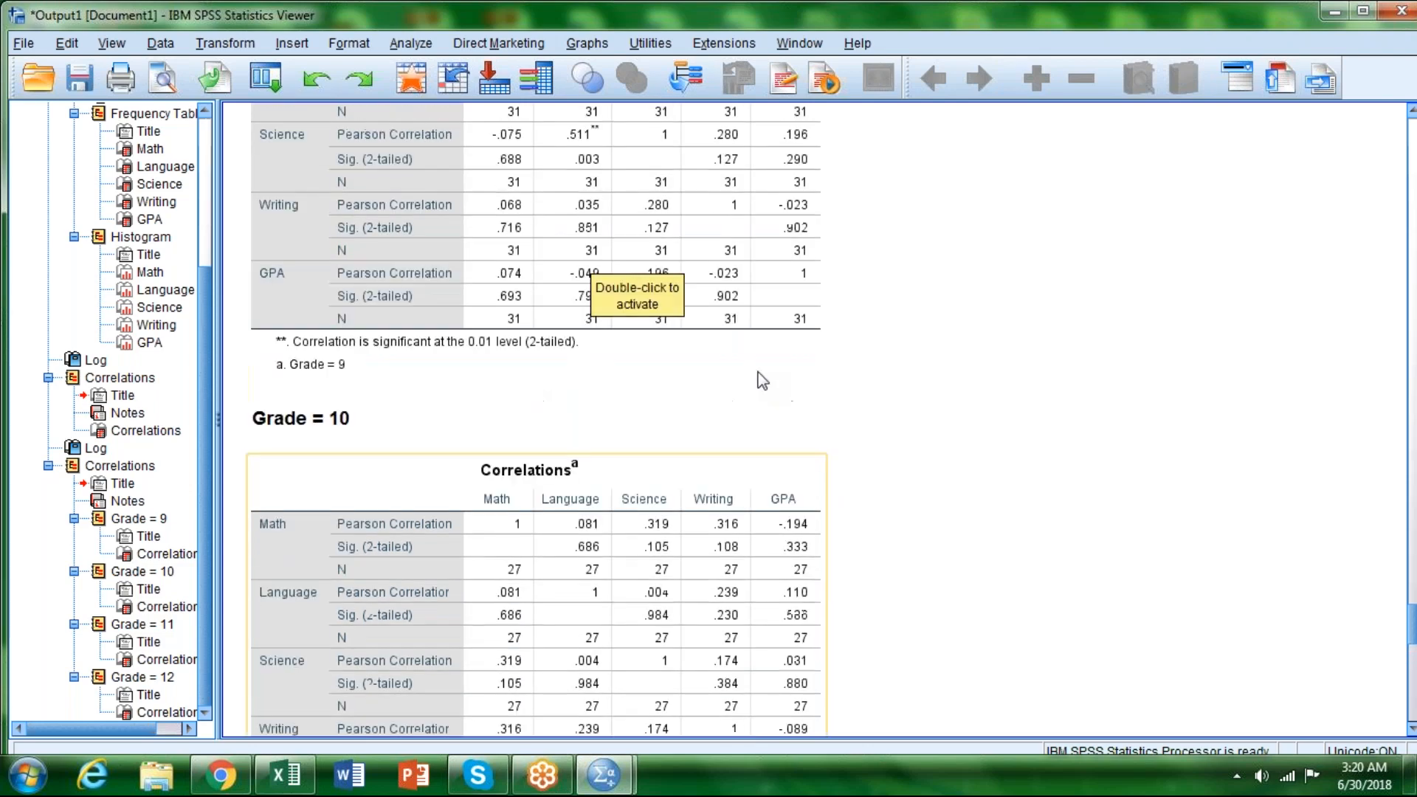
scroll(763, 381, "up", 3)
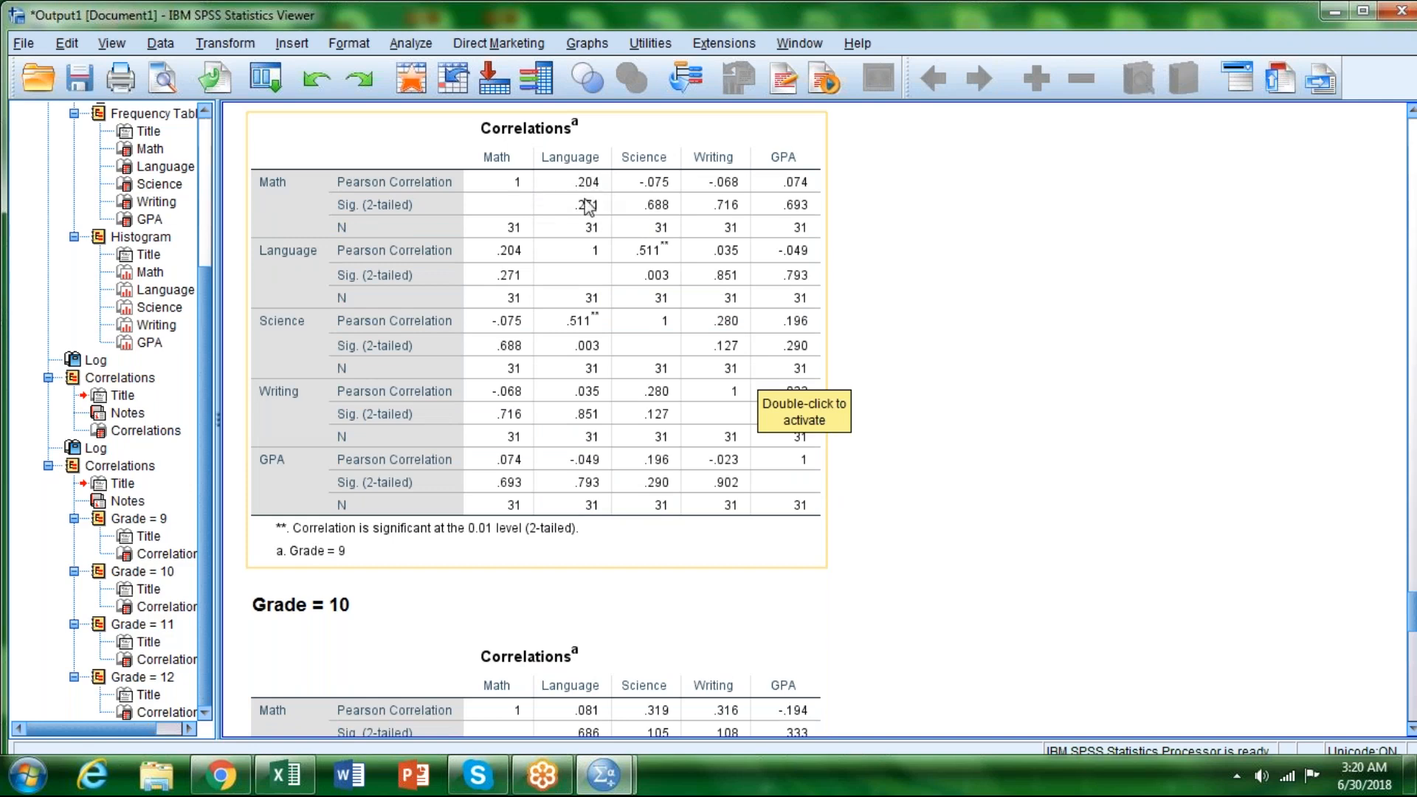
scroll(631, 311, "down", 1)
scroll(631, 311, "down", 10)
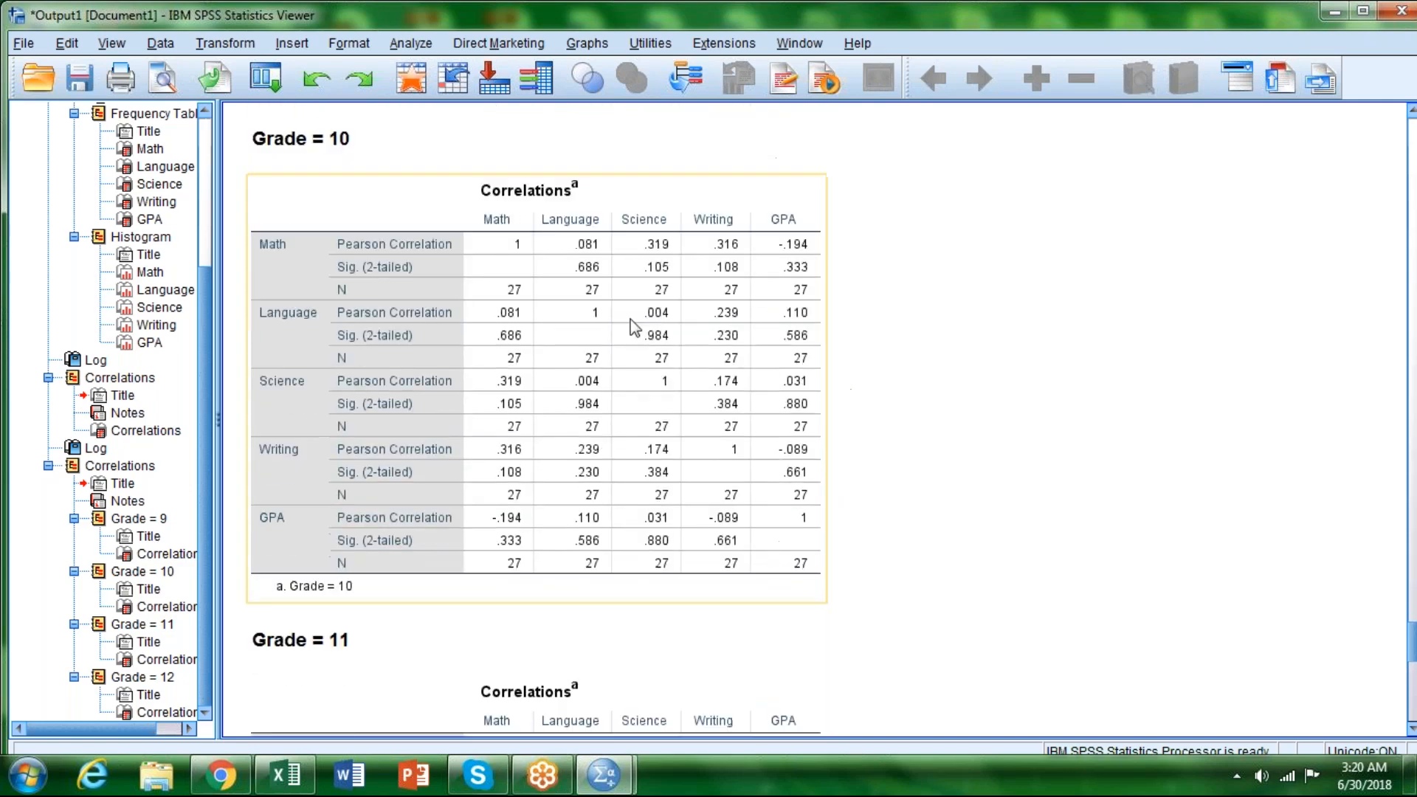
scroll(647, 351, "down", 4)
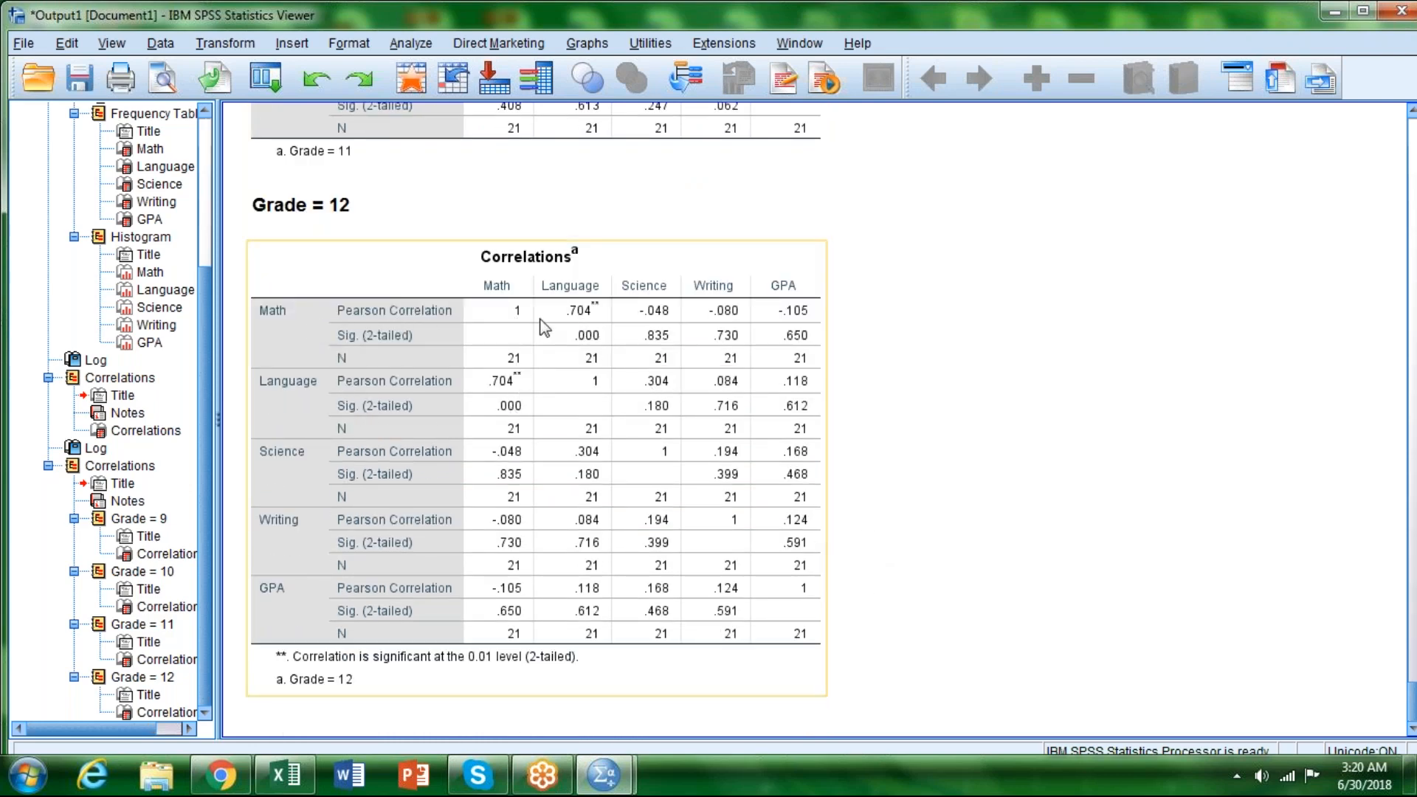
left_click(1052, 452)
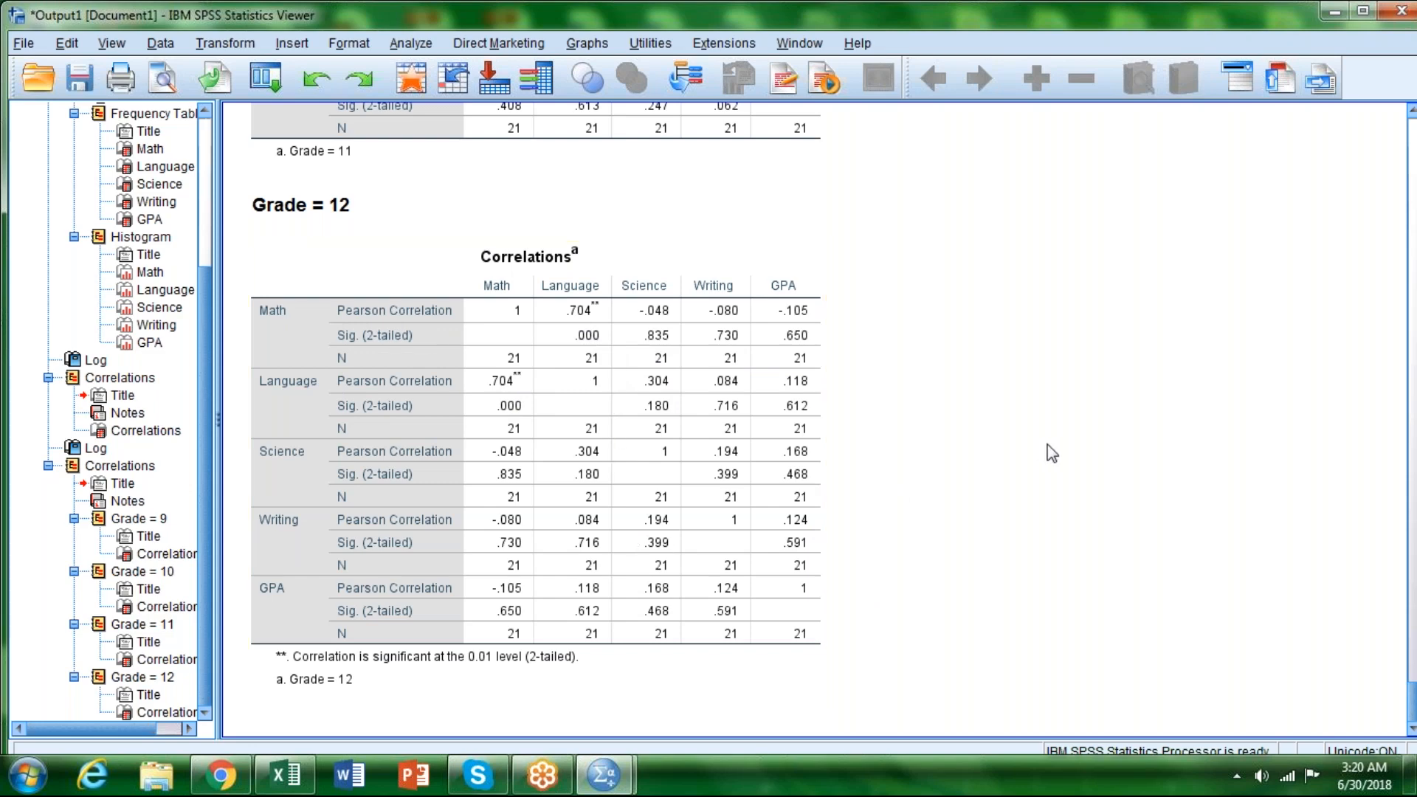
scroll(1047, 445, "up", 9)
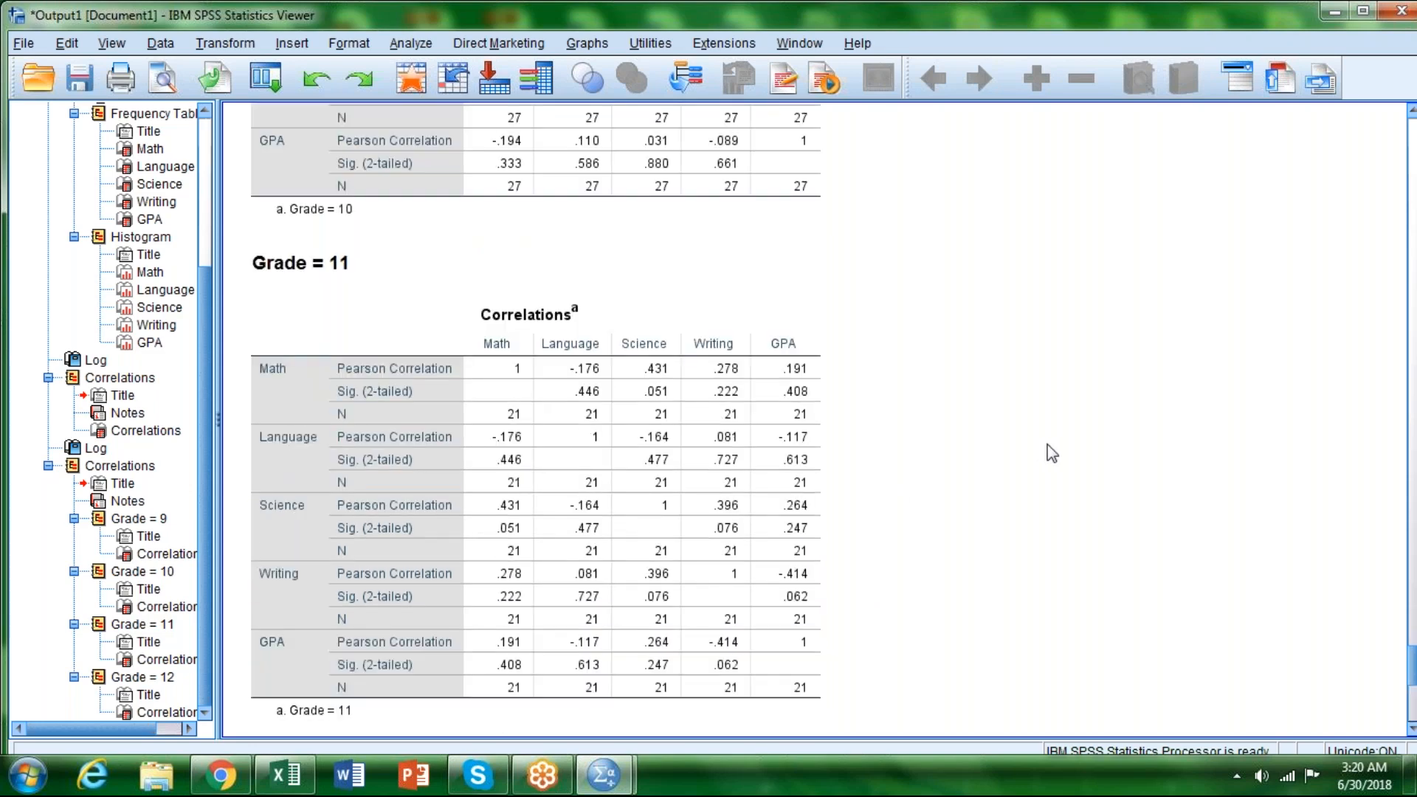
scroll(1051, 452, "up", 12)
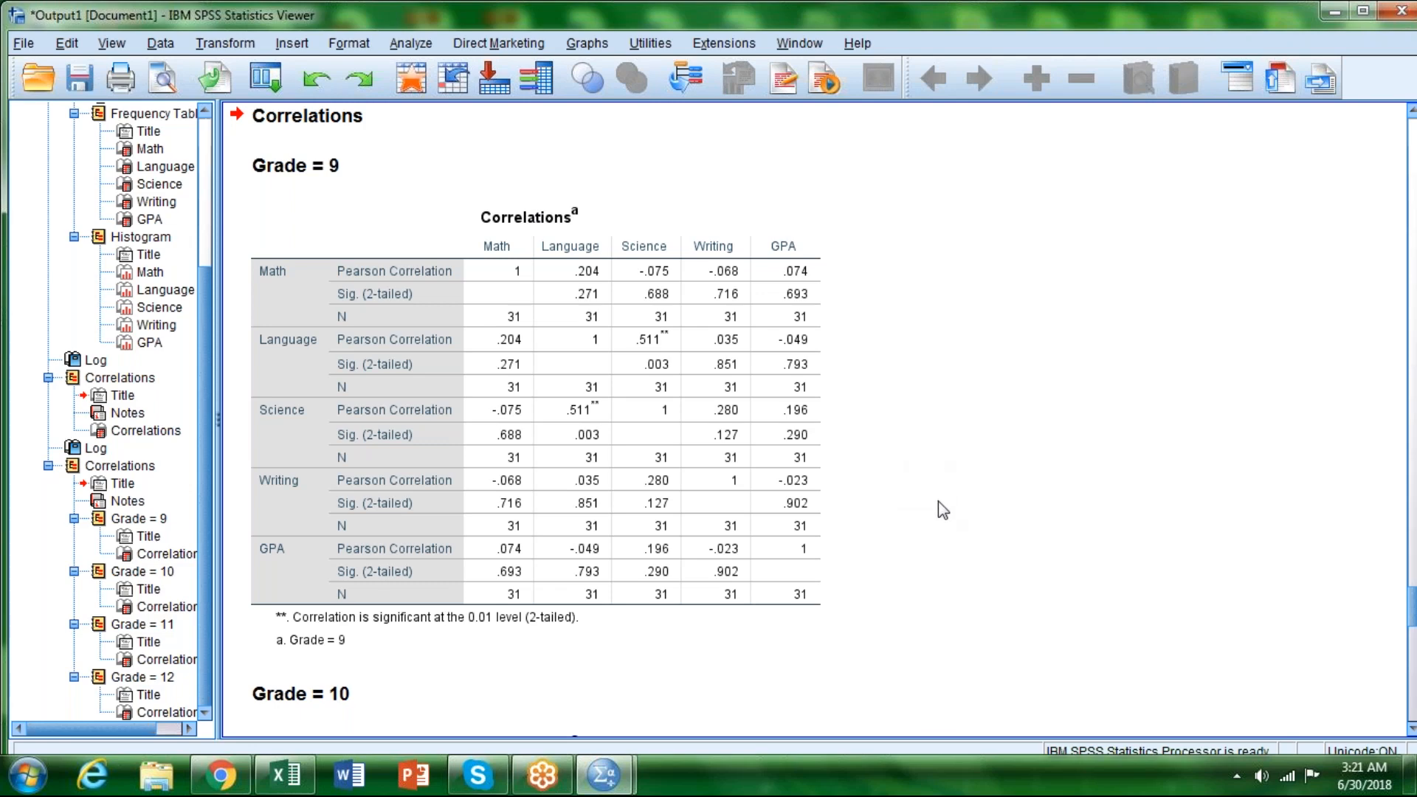
Step: Compare the Language–Science correlation in the tables for grades 9, 10, 11 and 12, checking its significance in each grade
left_click(720, 224)
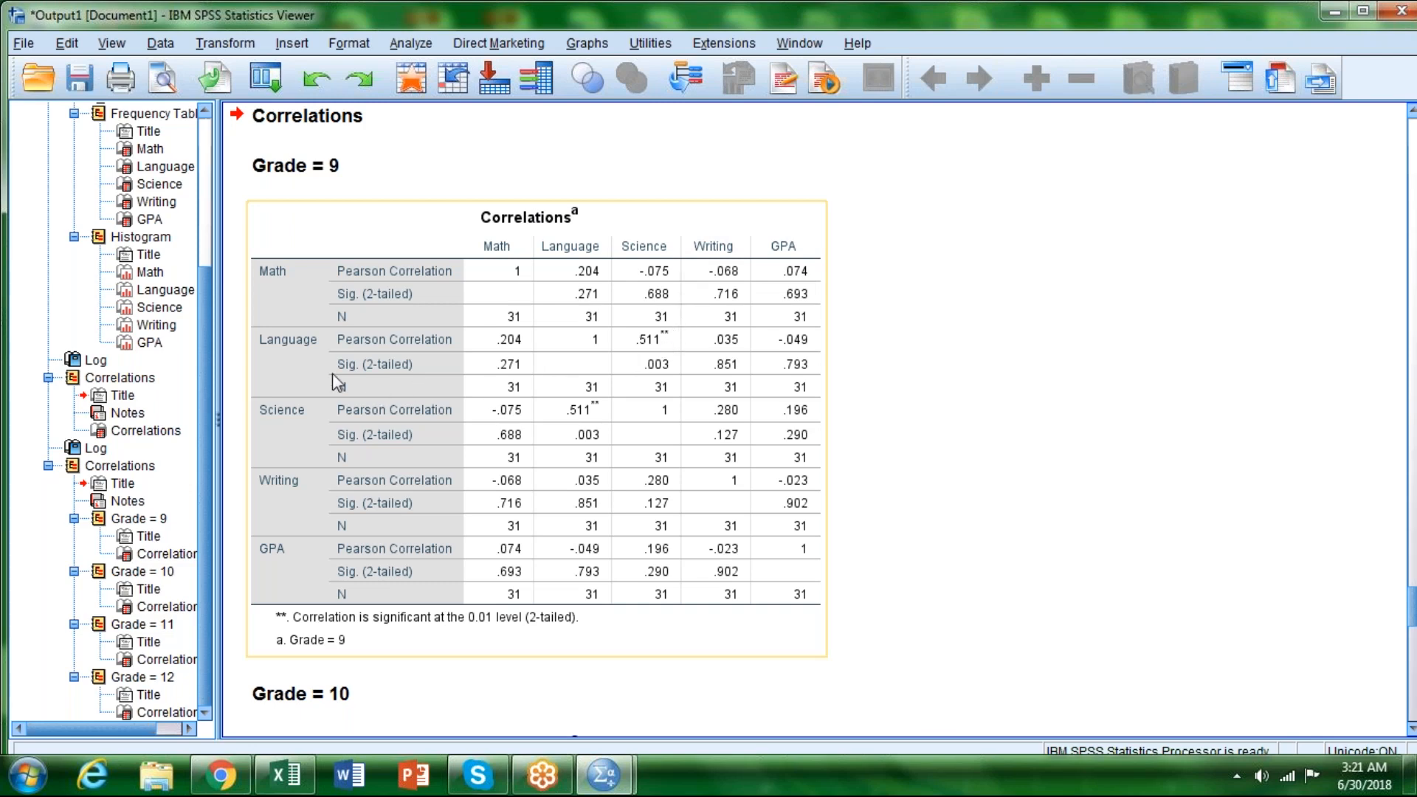
left_click(970, 341)
scroll(964, 355, "down", 6)
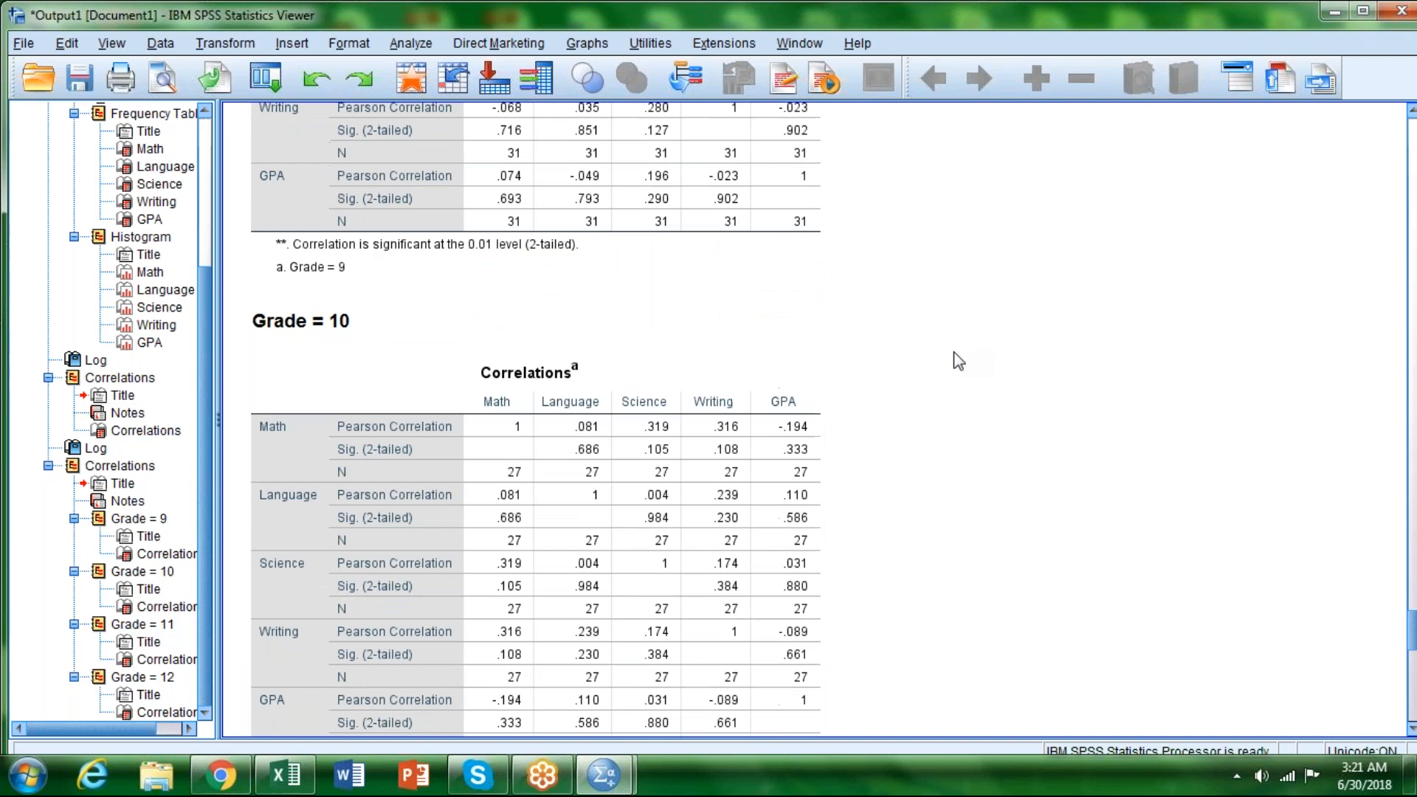
left_click(684, 376)
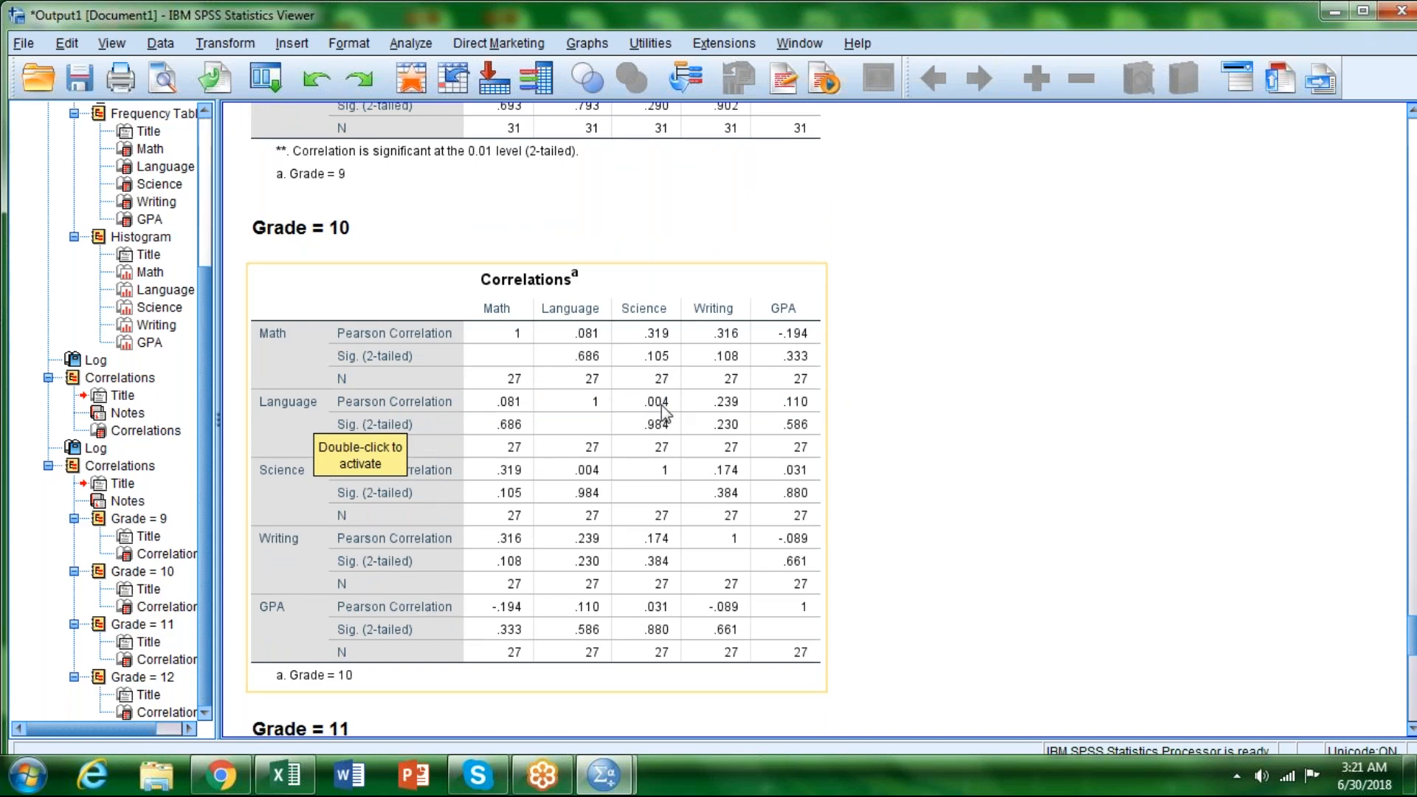
scroll(661, 405, "down", 6)
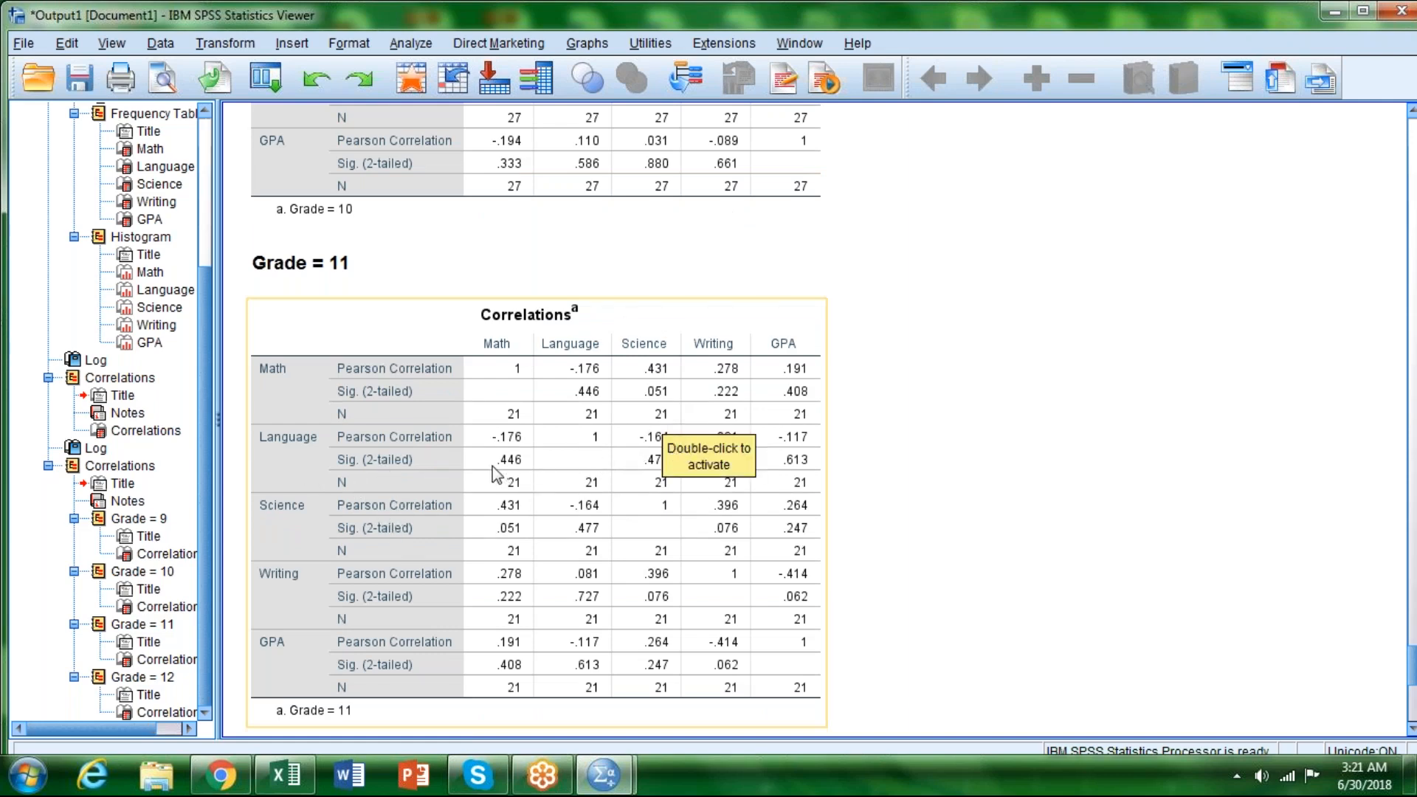
scroll(885, 431, "down", 3)
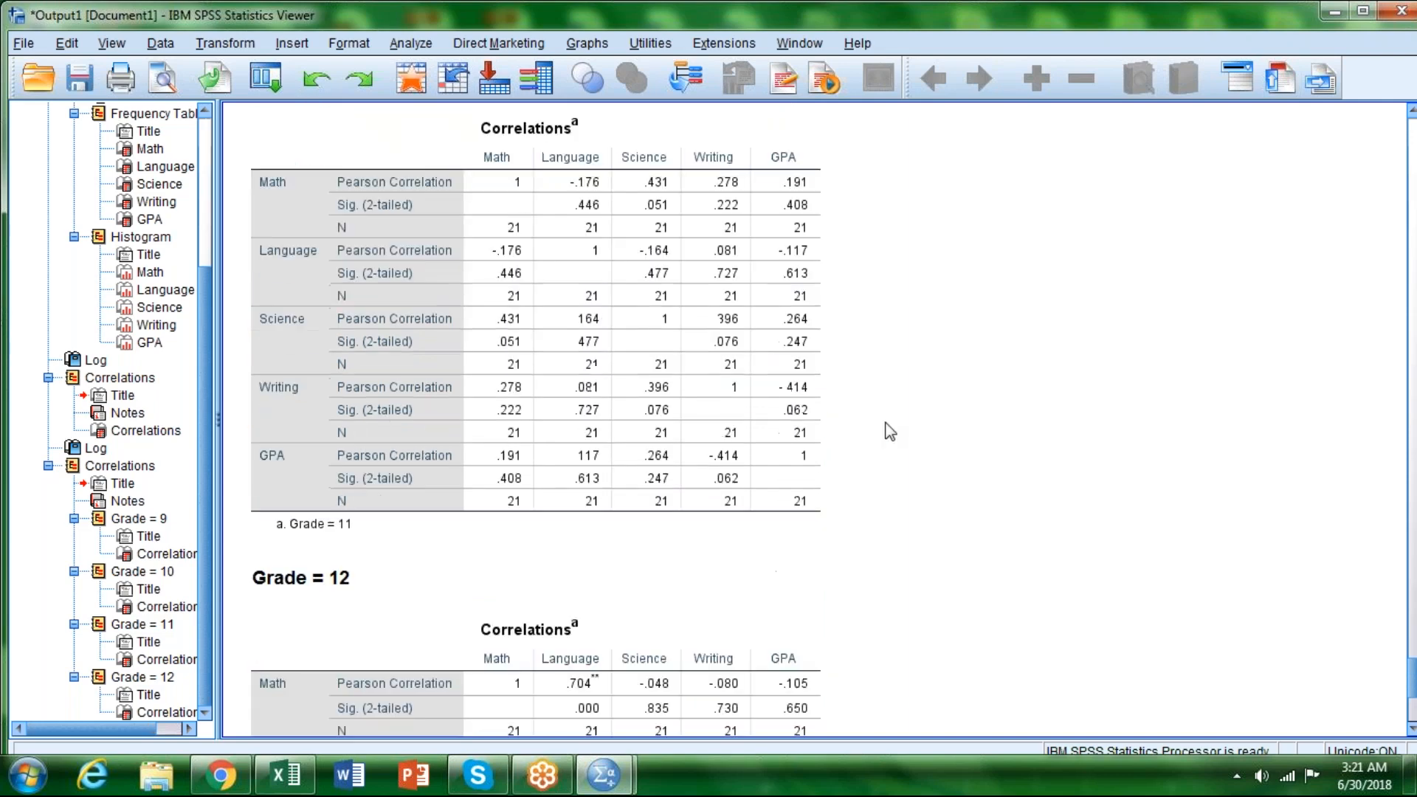
scroll(885, 425, "down", 6)
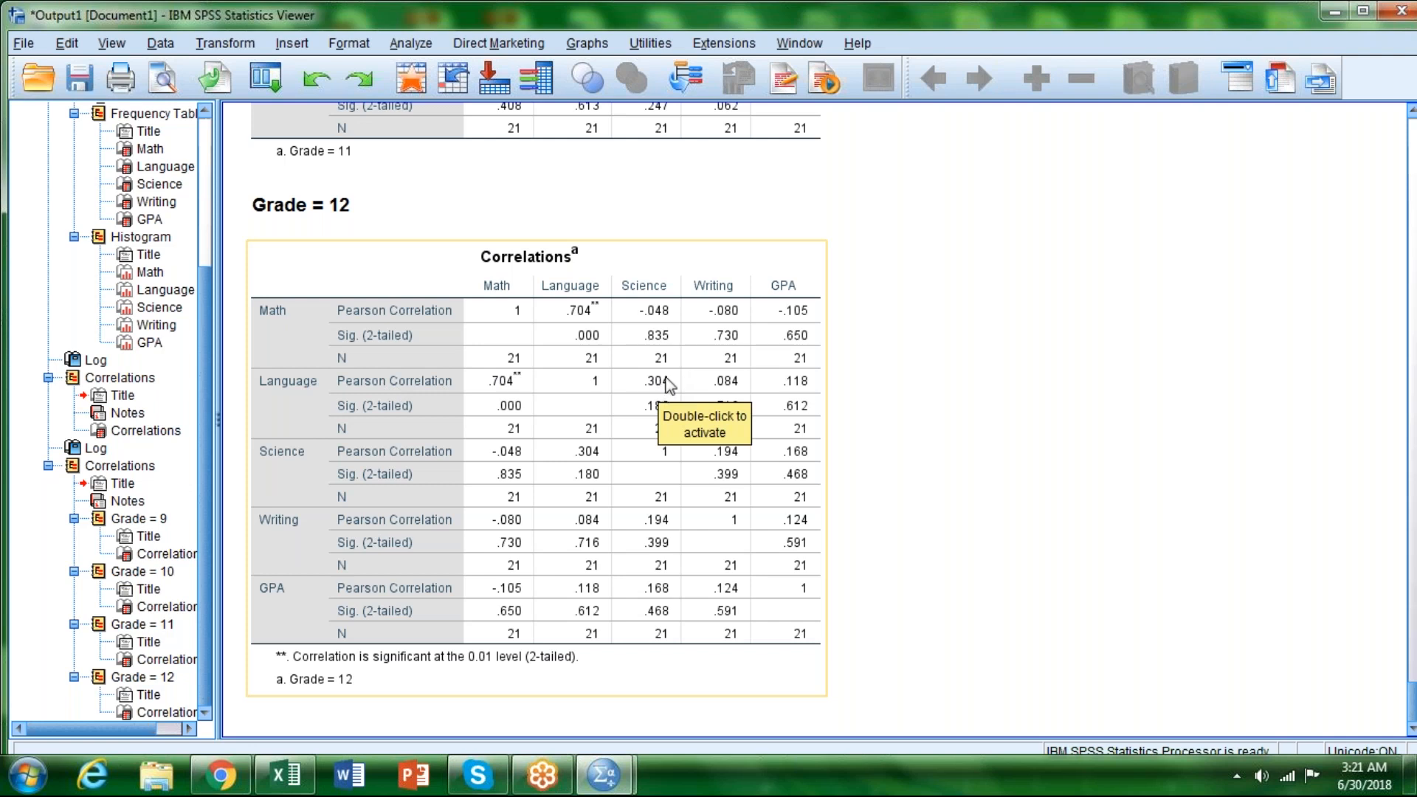
left_click(871, 476)
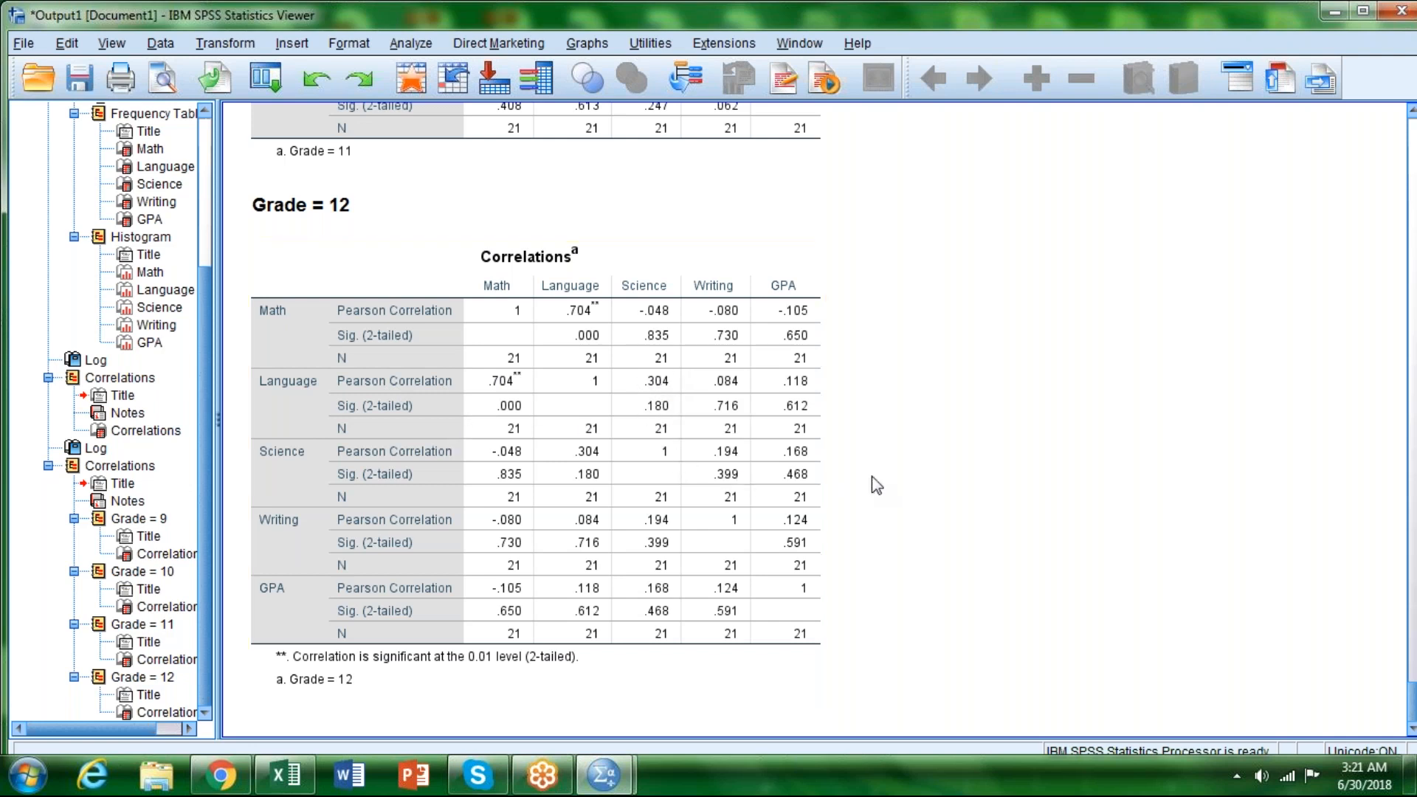
left_click(801, 568)
scroll(1006, 313, "up", 10)
scroll(1003, 311, "up", 15)
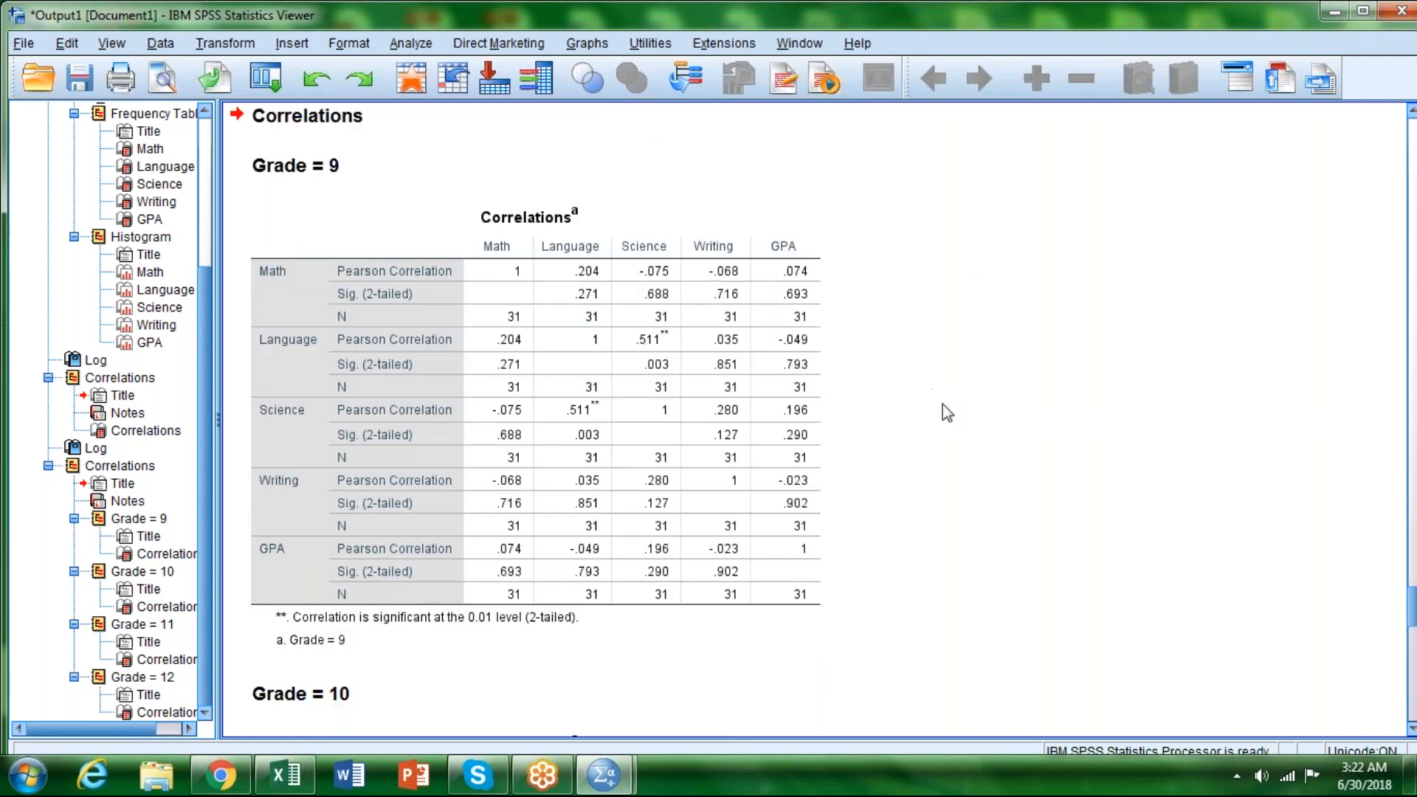
Step: Add Gender after Grade as a second grouping variable in the split file setup, keeping output organized by groups
scroll(949, 414, "up", 3)
scroll(950, 415, "up", 10)
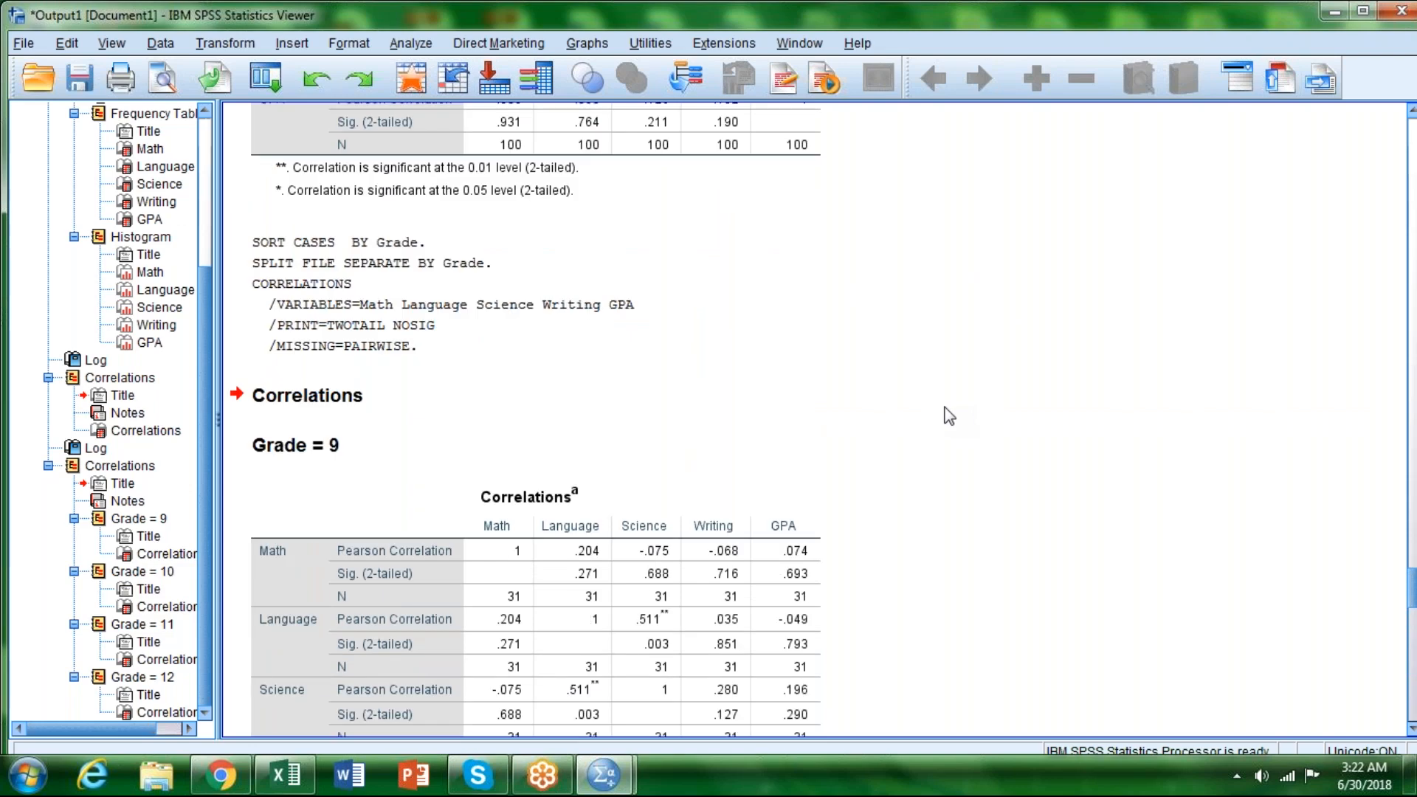
scroll(929, 412, "up", 5)
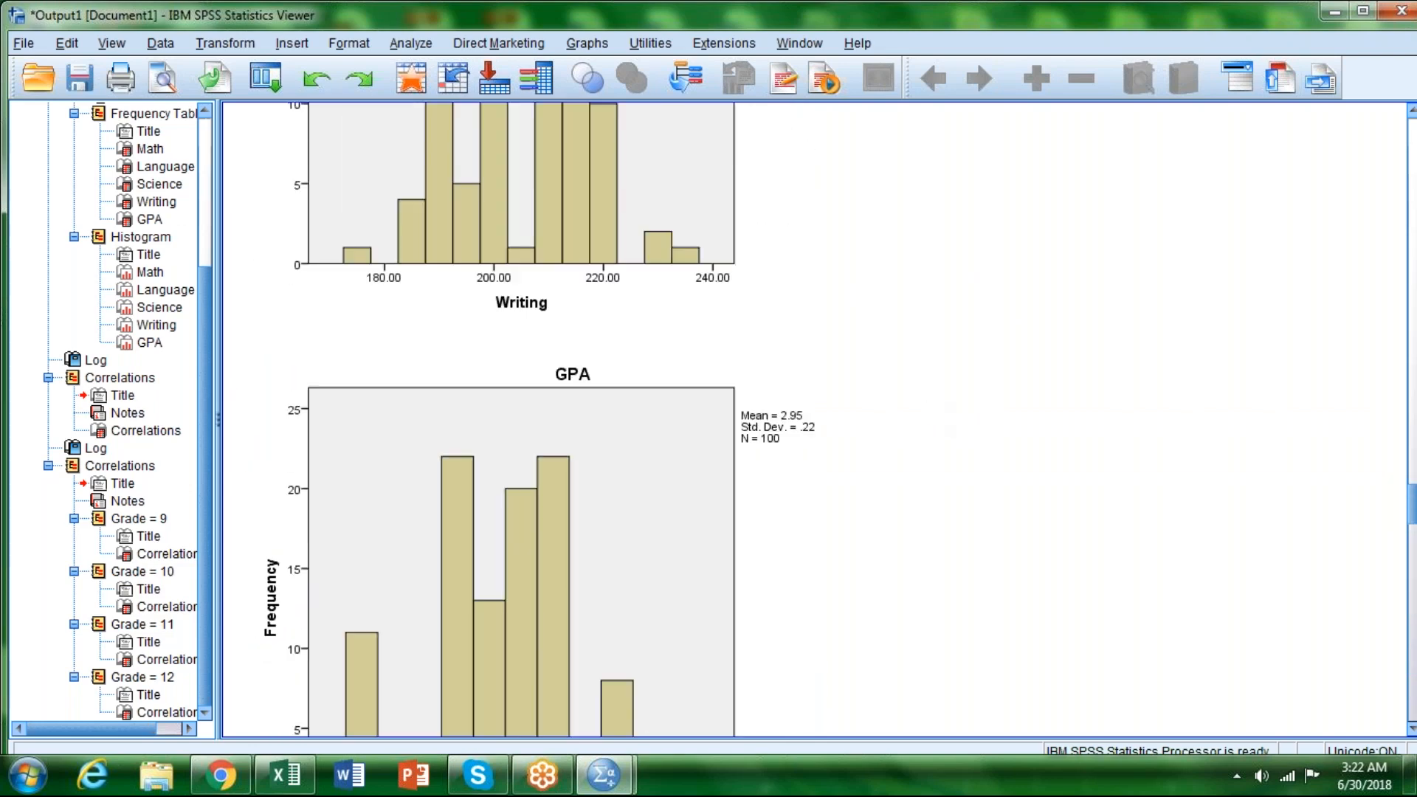
left_click(163, 44)
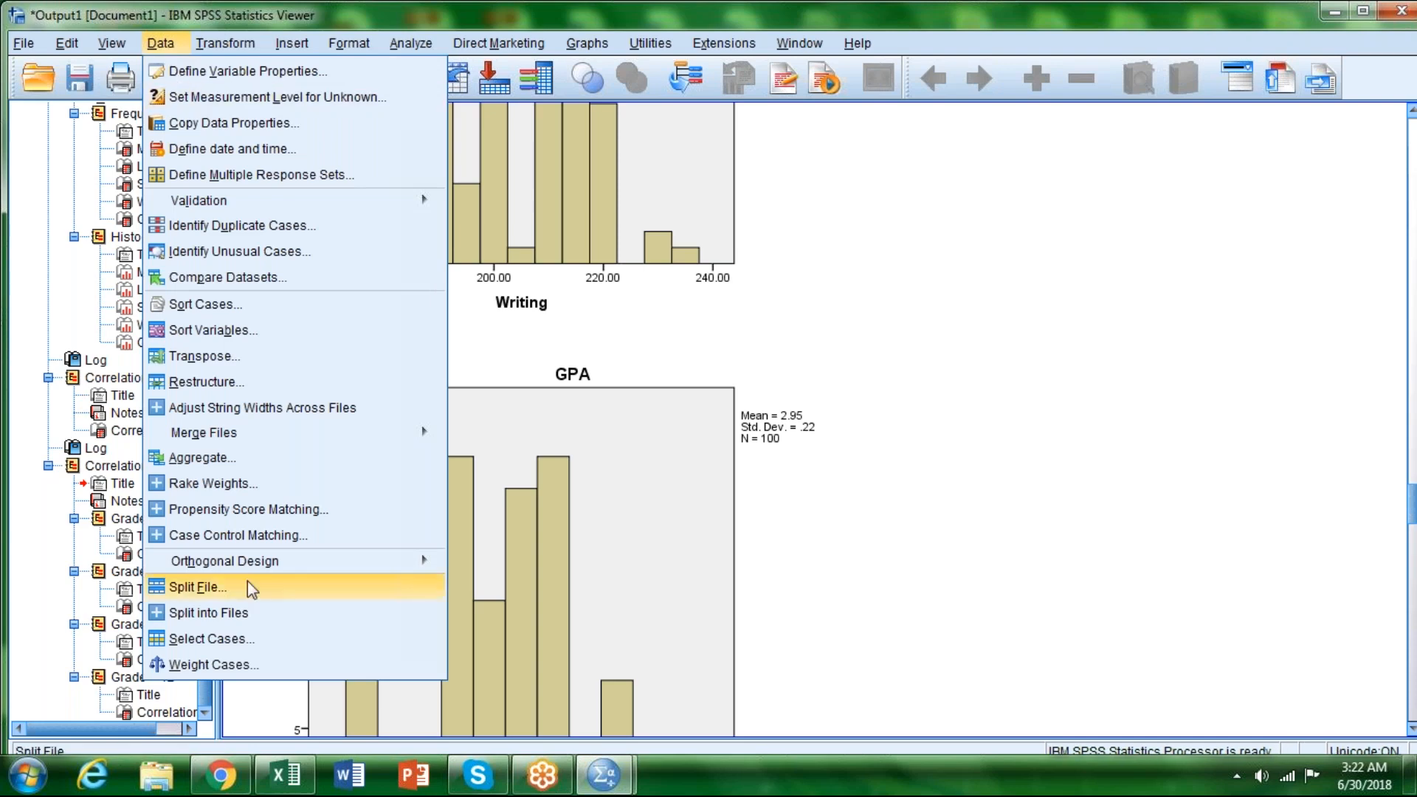
left_click(213, 595)
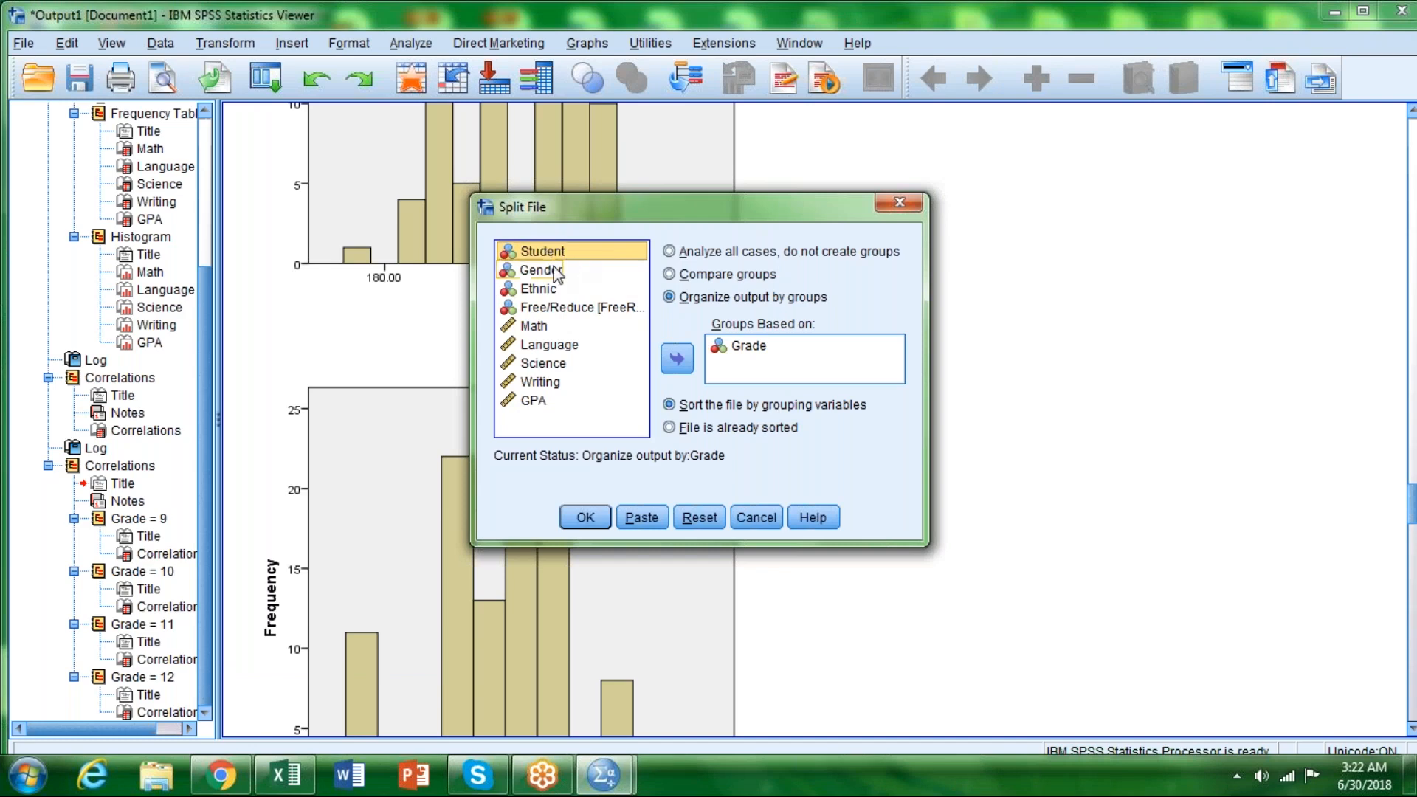
left_click(549, 273)
left_click(676, 360)
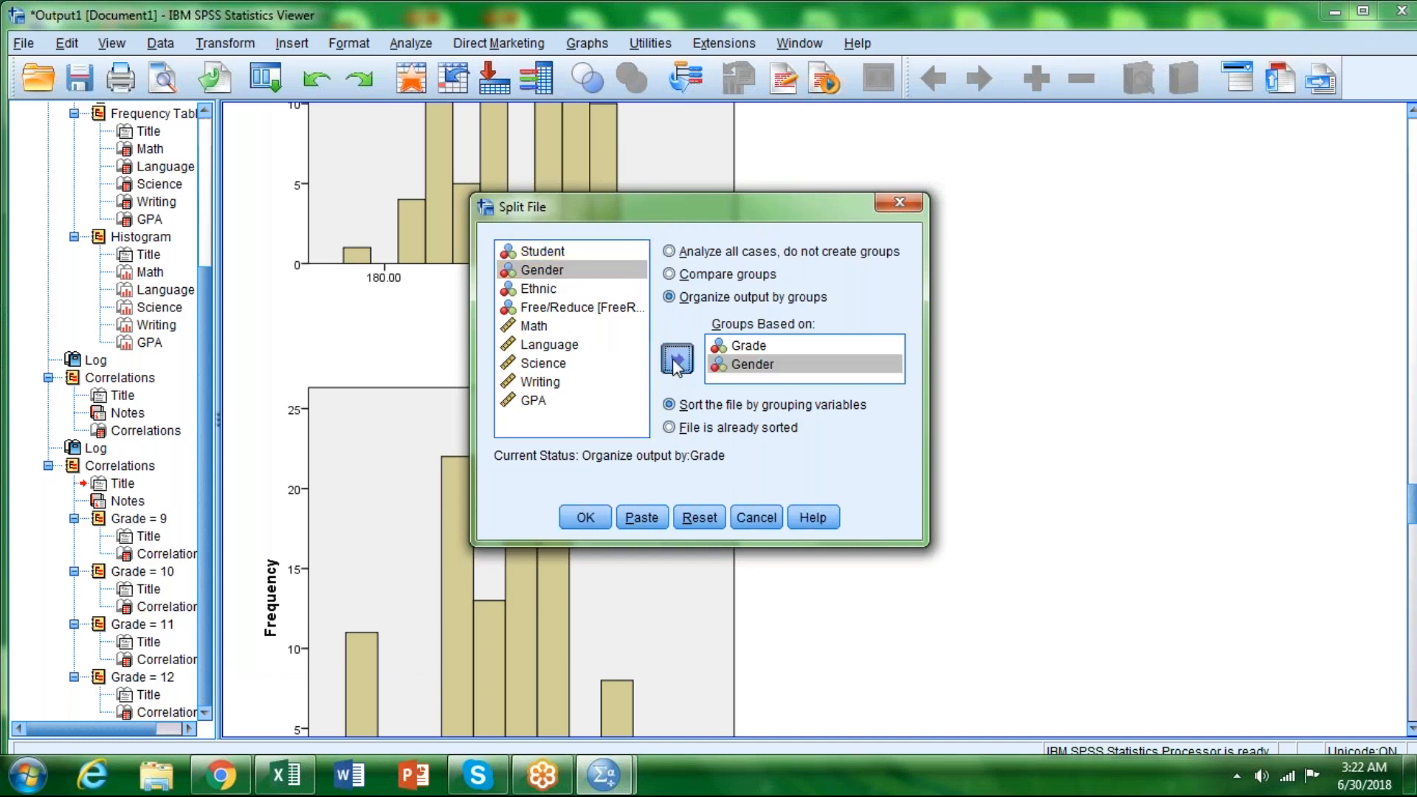
left_click(591, 521)
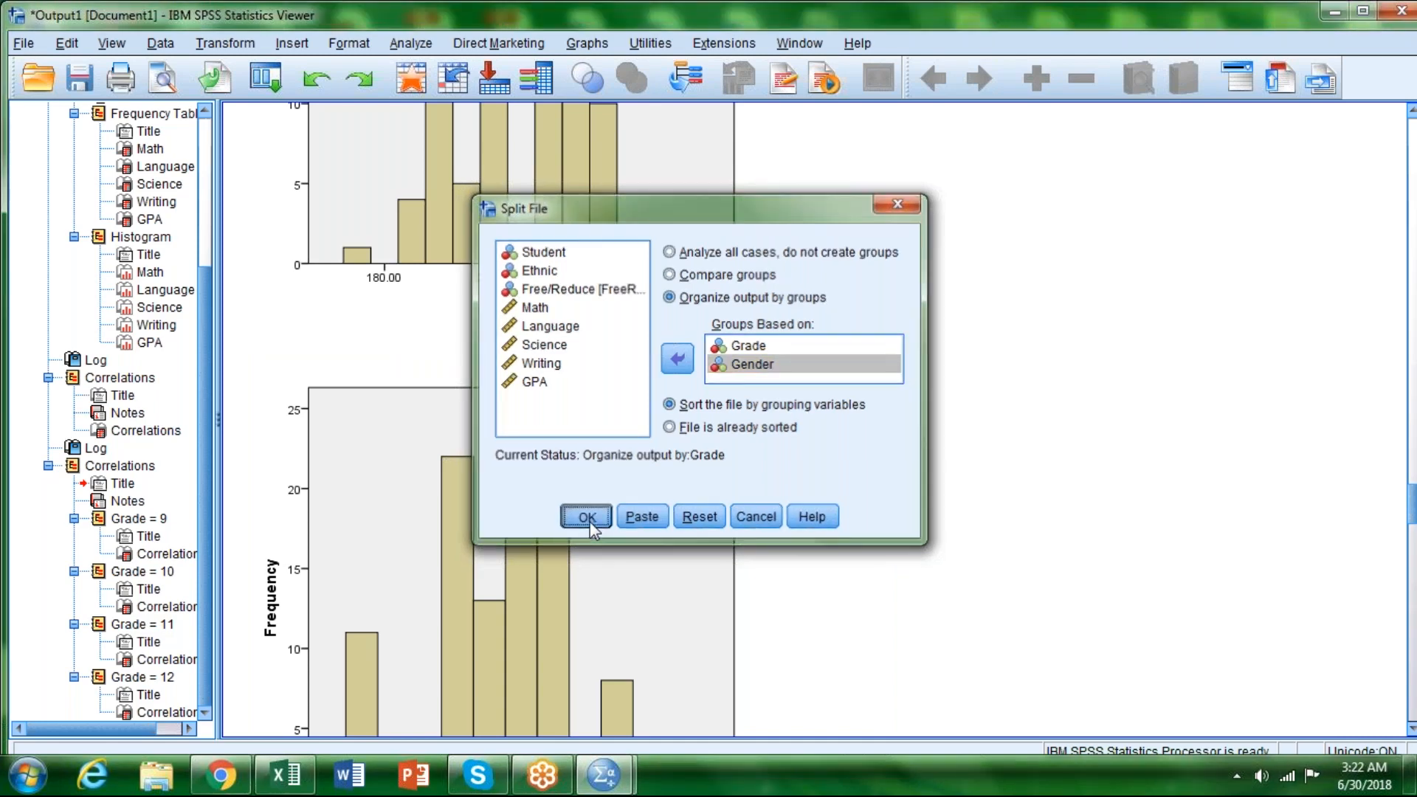
Step: Rerun the two-tailed Pearson bivariate correlations for Math, Language, Science, Writing and GPA on the data split by grade and gender
left_click(415, 45)
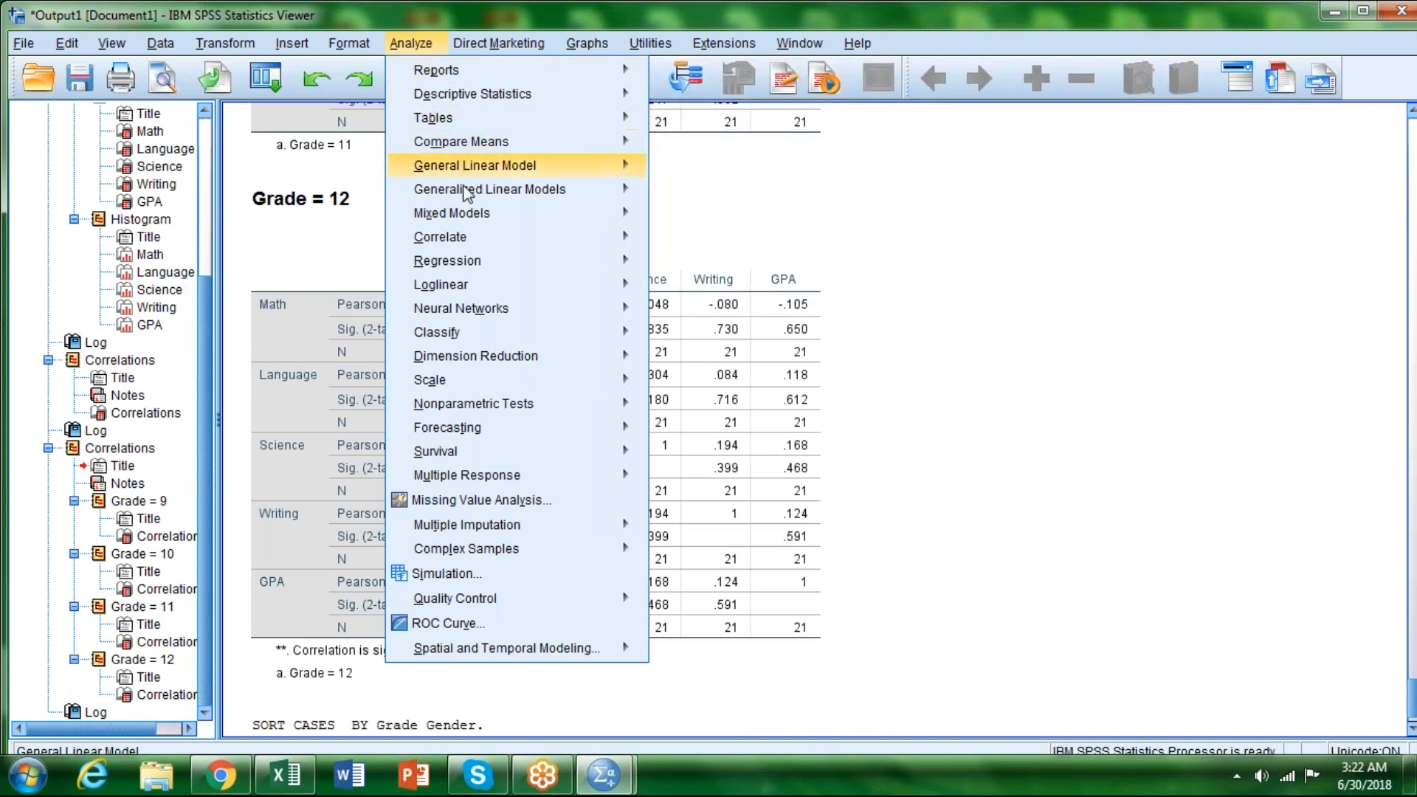
mouse_move(474, 237)
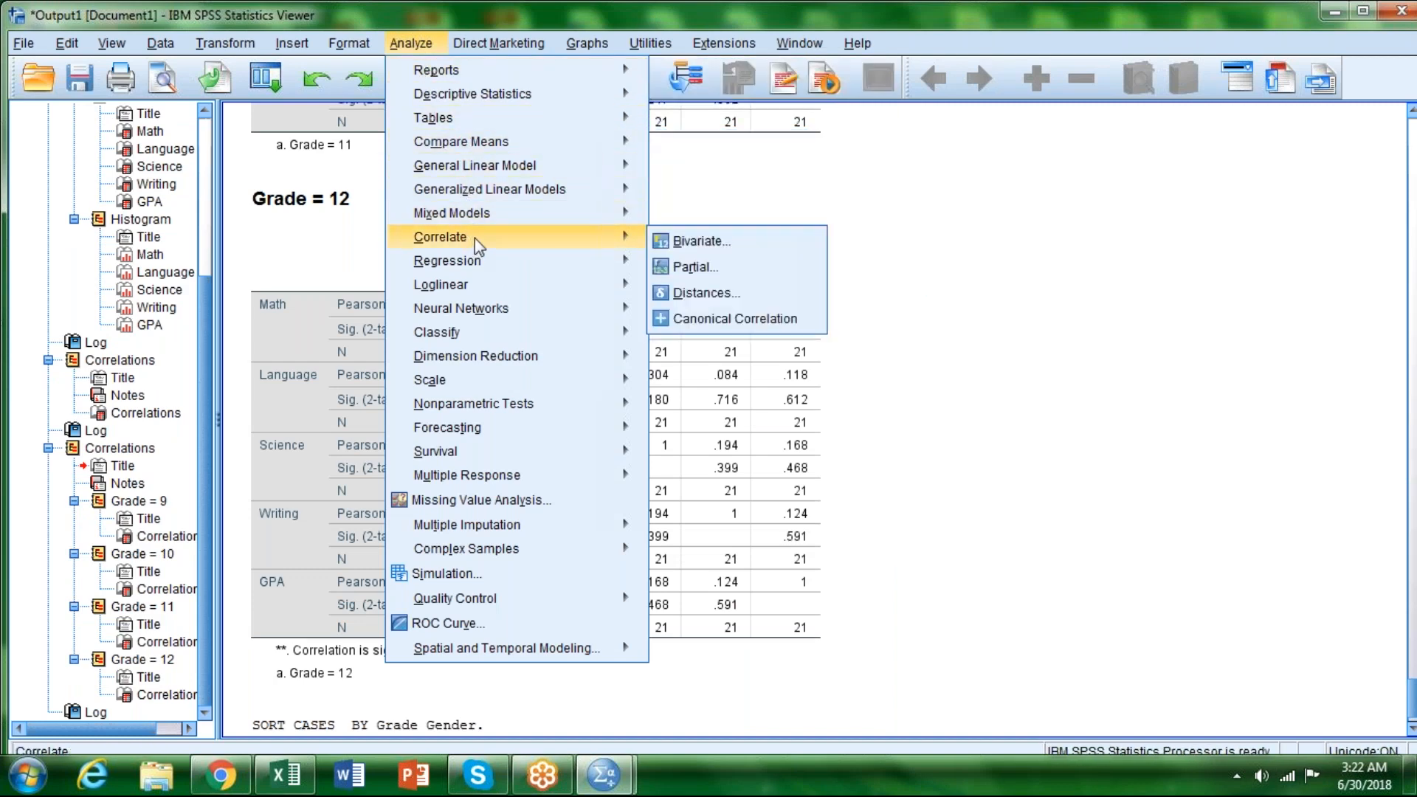
left_click(699, 242)
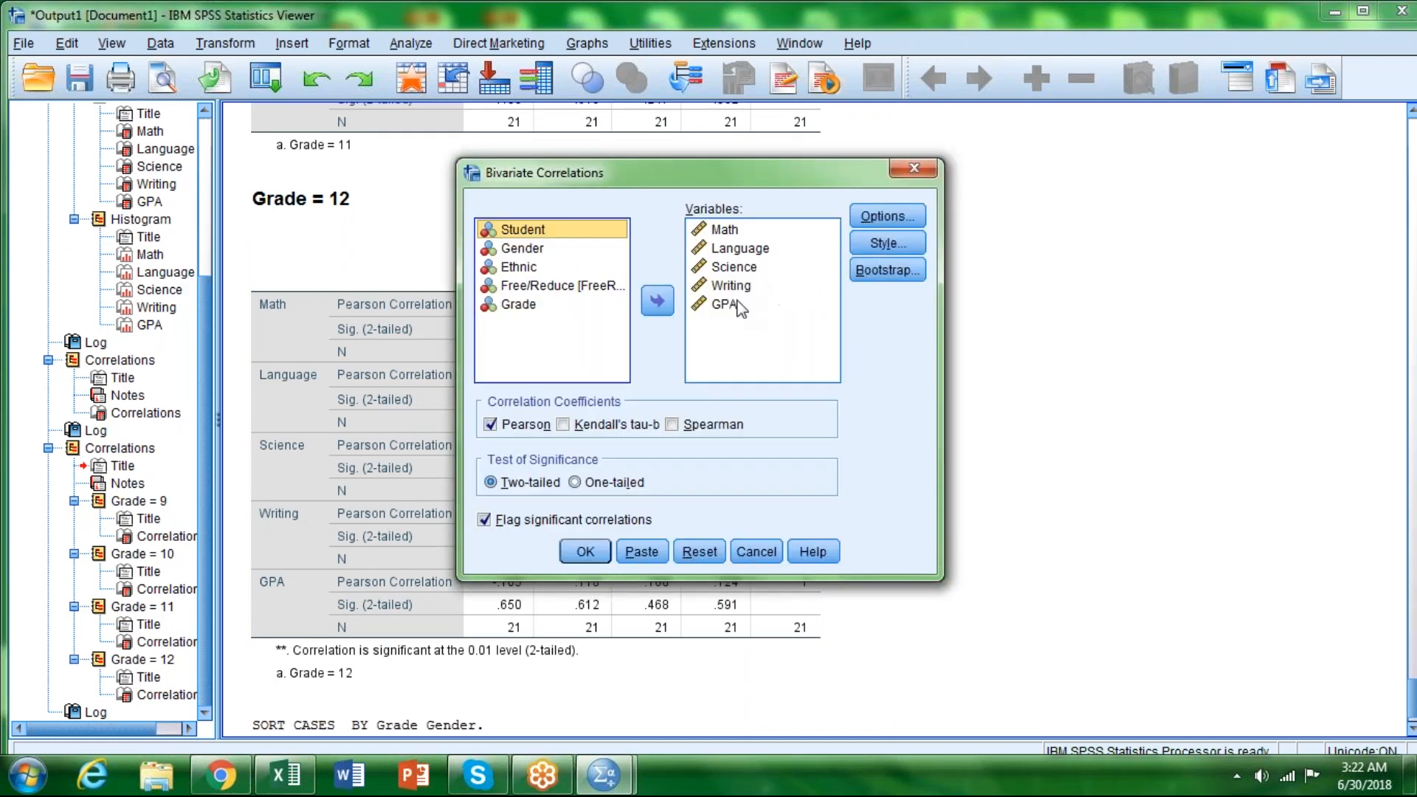
left_click(587, 552)
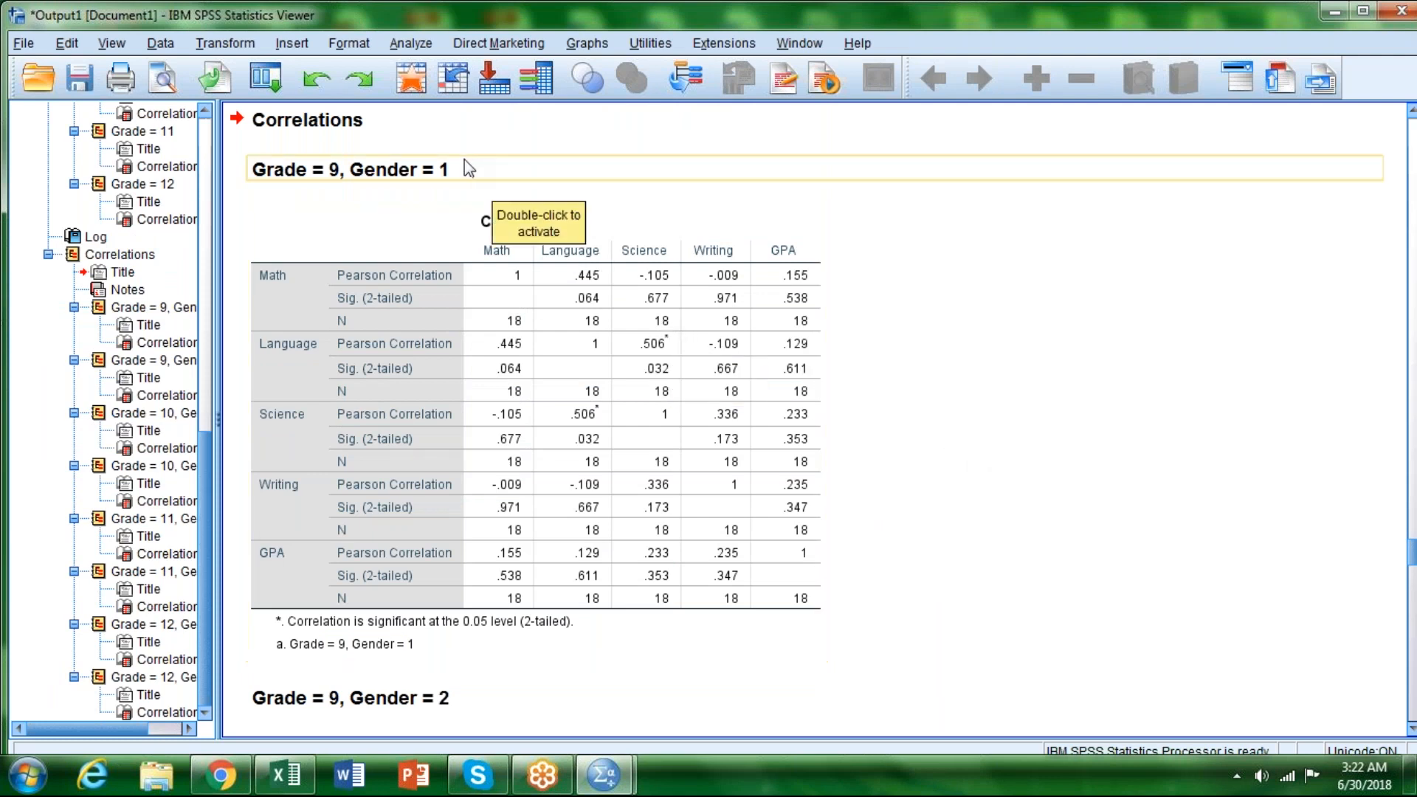
Step: Compare the Math–Language correlation and its significance in Grade 9 between the Gender 1 and Gender 2 tables
scroll(869, 368, "down", 1)
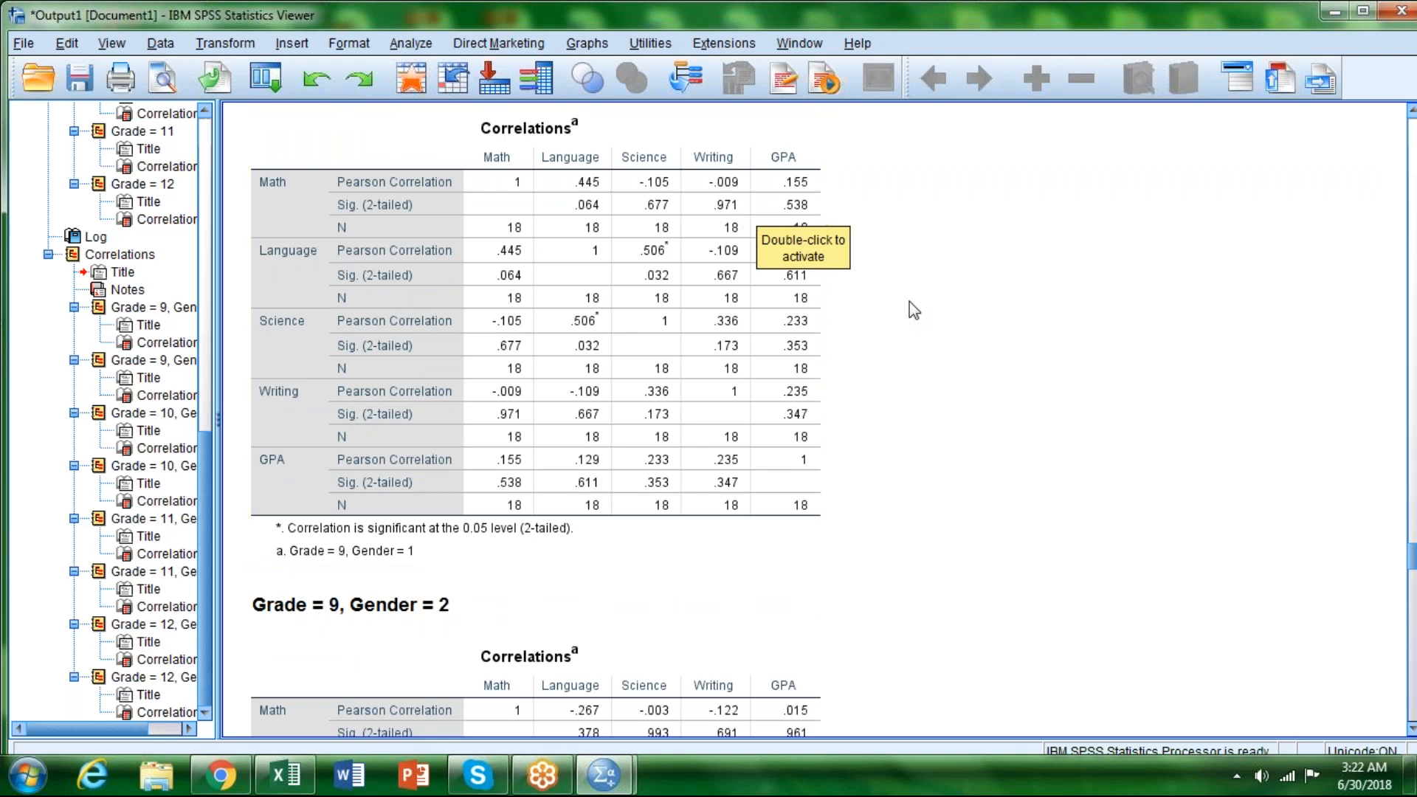
scroll(909, 301, "down", 4)
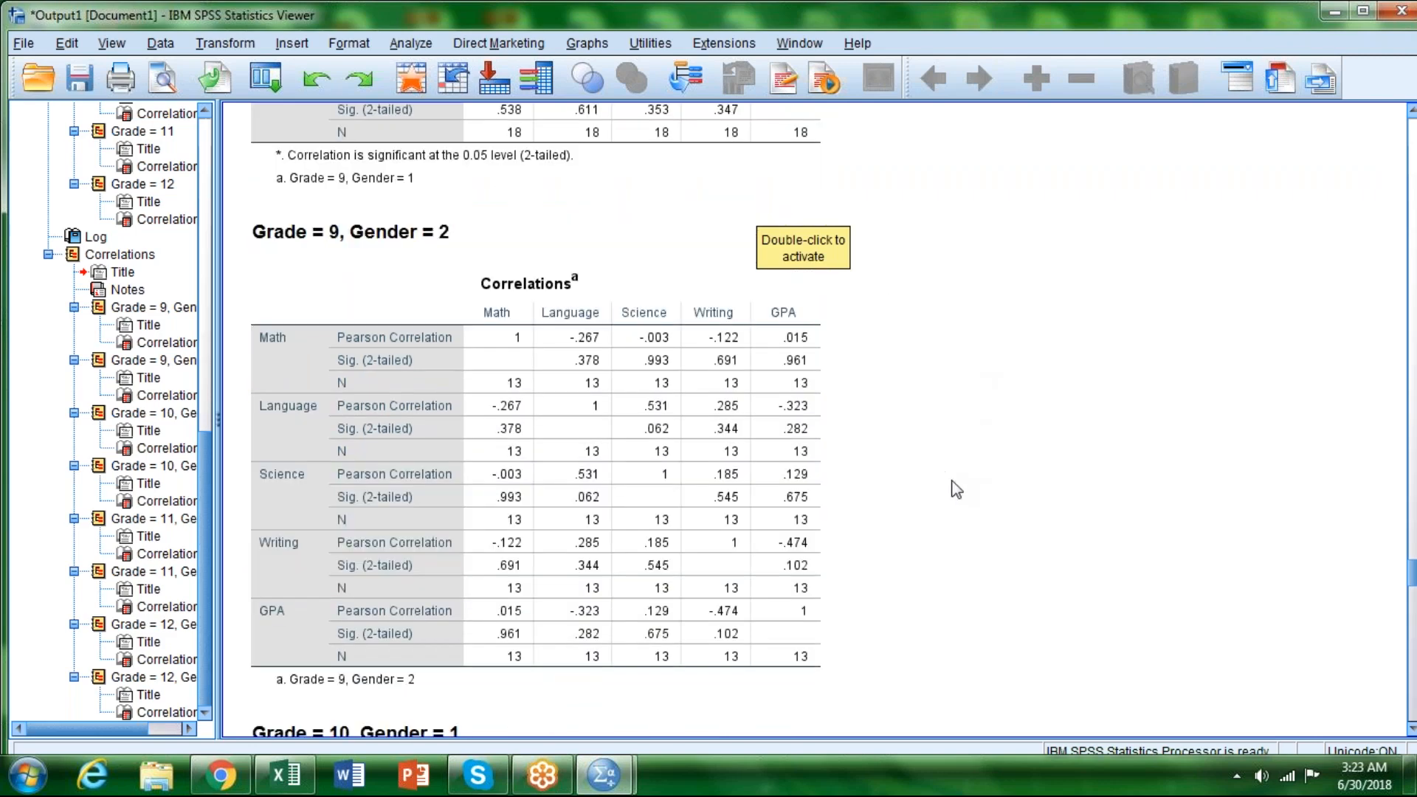
scroll(955, 491, "up", 1)
scroll(956, 492, "up", 2)
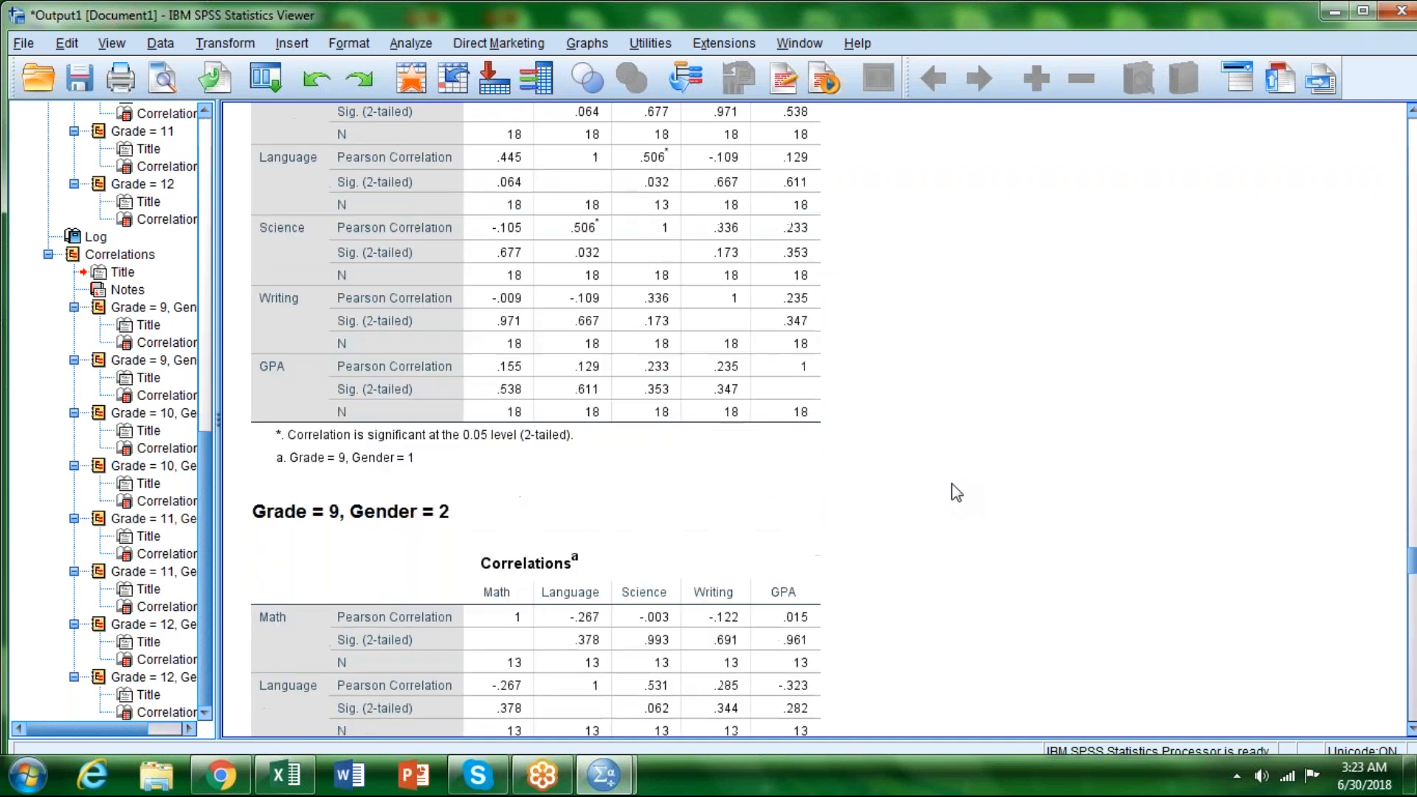
scroll(955, 492, "up", 1)
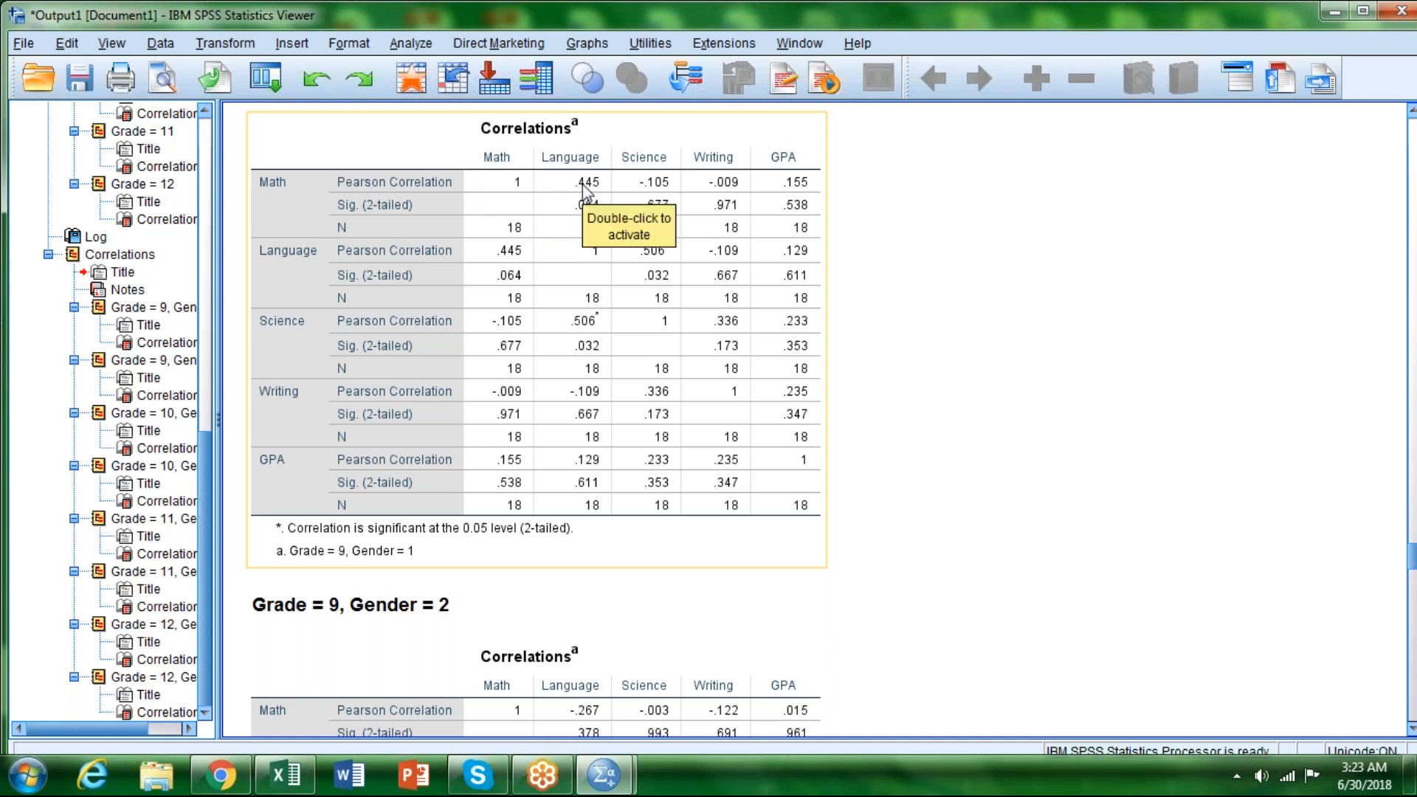
scroll(592, 230, "down", 1)
scroll(583, 559, "down", 1)
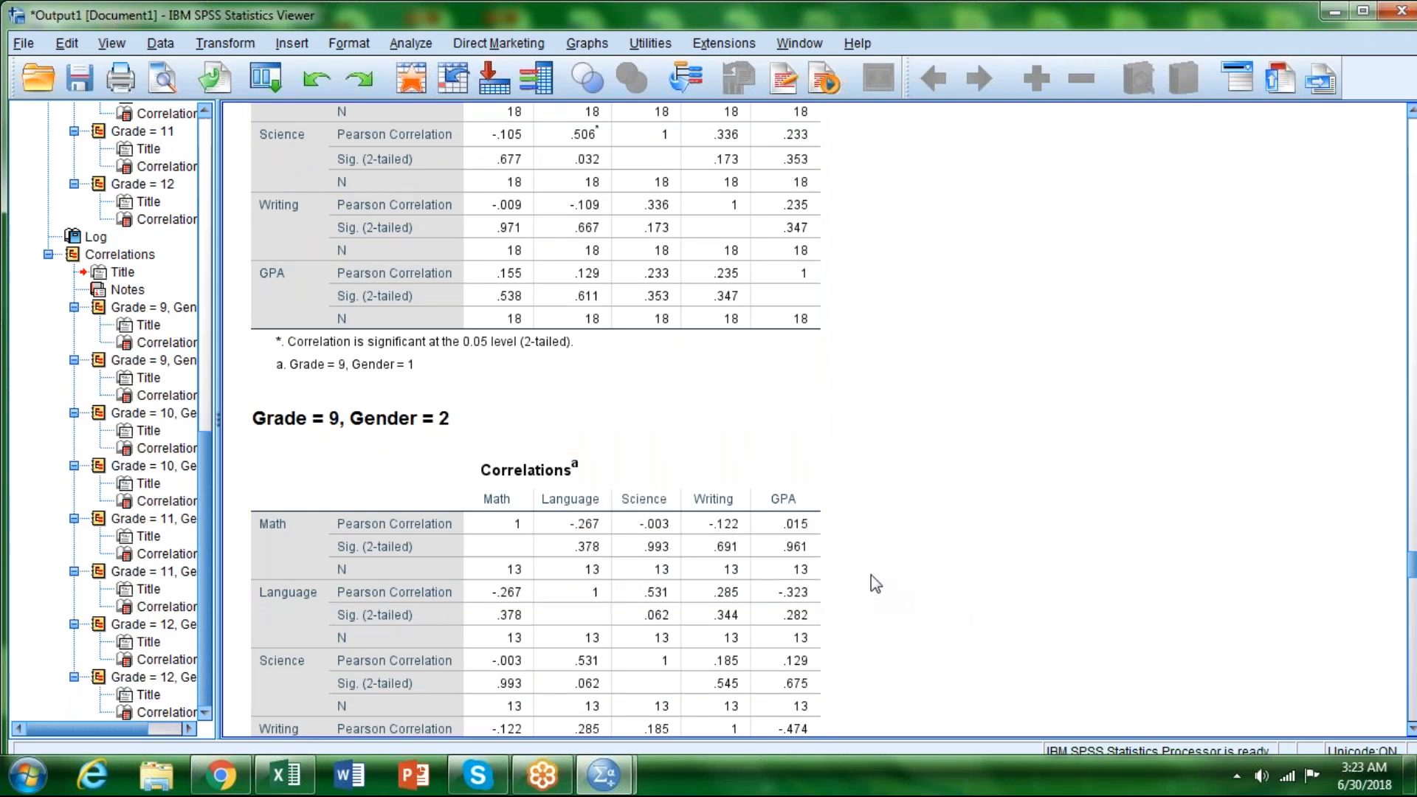
scroll(872, 576, "up", 5)
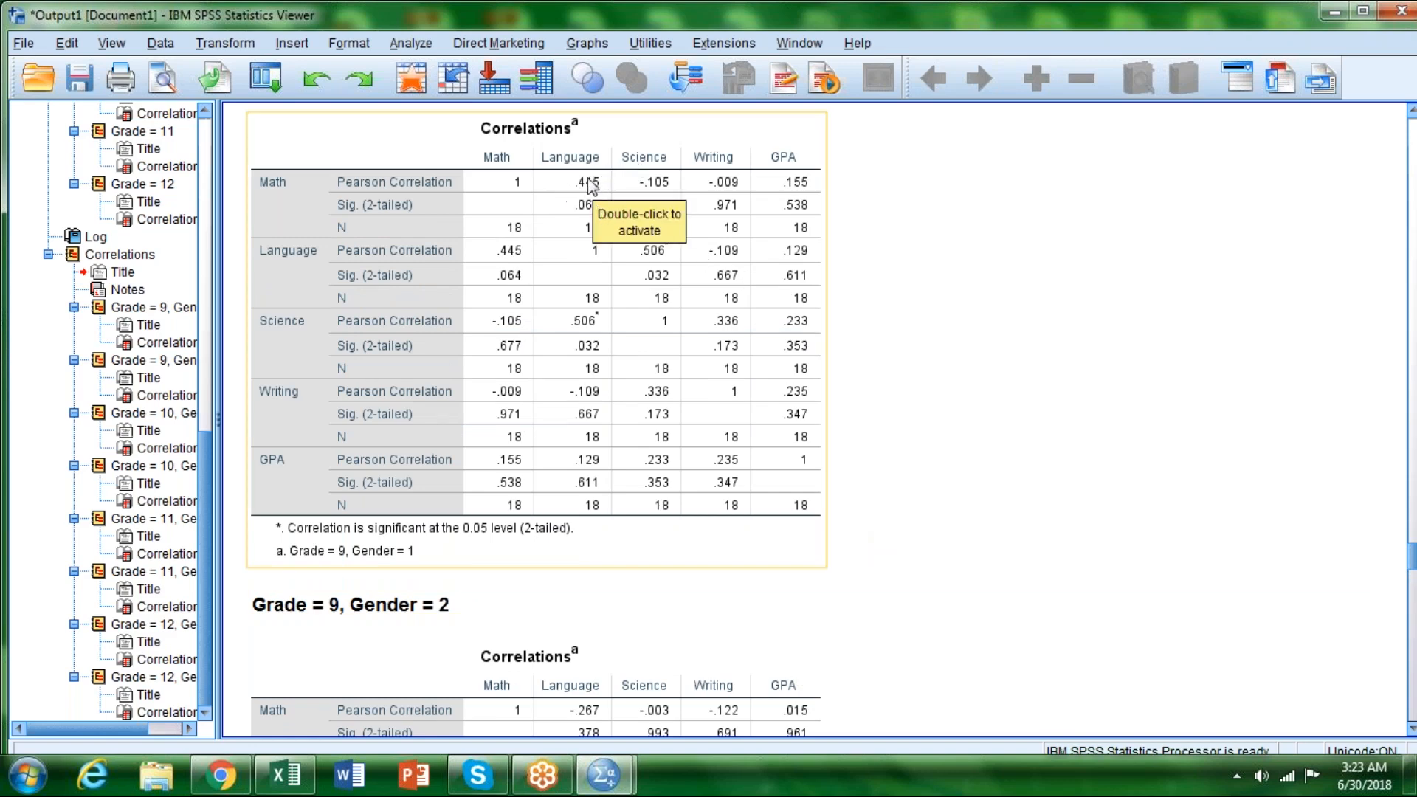
scroll(633, 360, "down", 5)
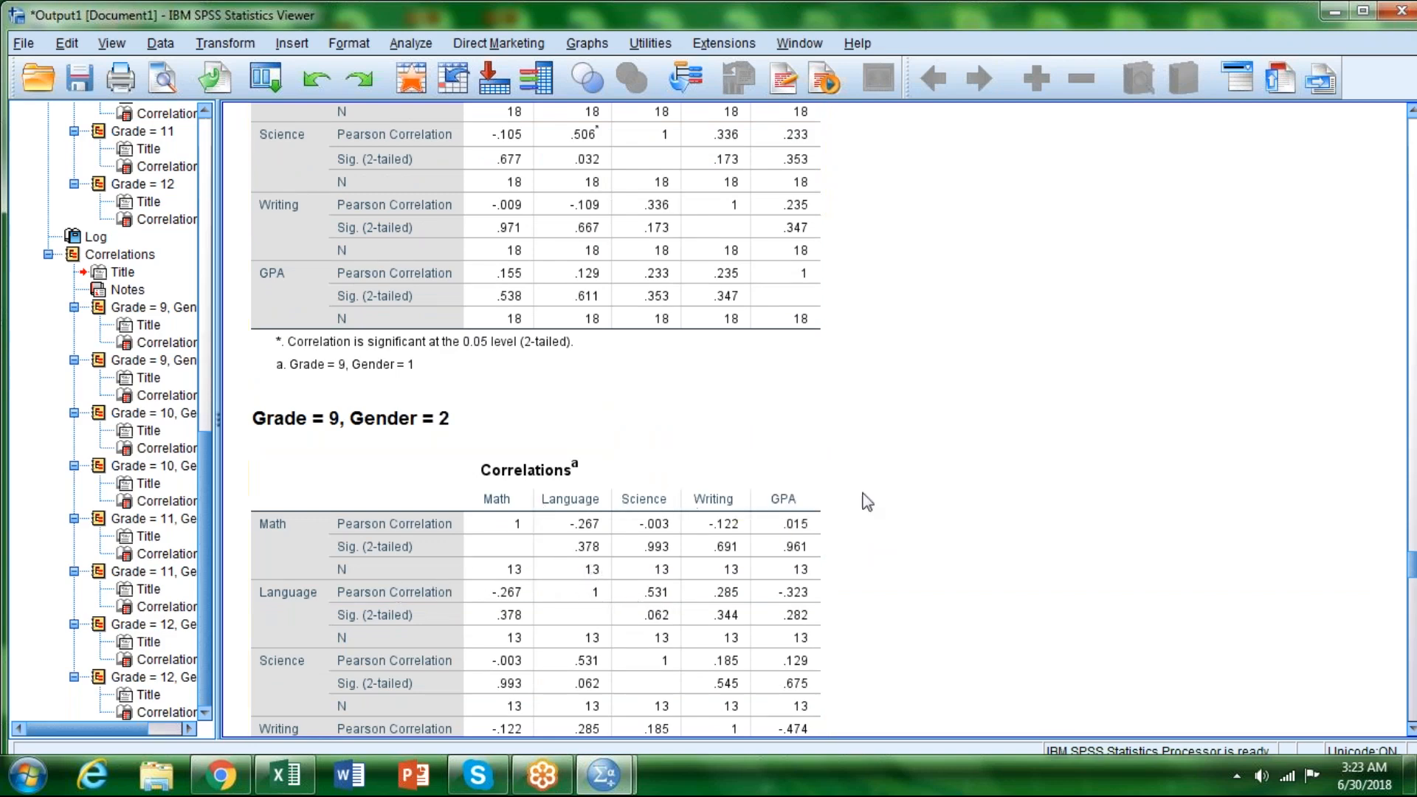
Step: Examine the Grade 10 correlation tables for Gender 1 and Gender 2, checking for significant coefficients
scroll(904, 516, "down", 5)
scroll(906, 520, "down", 5)
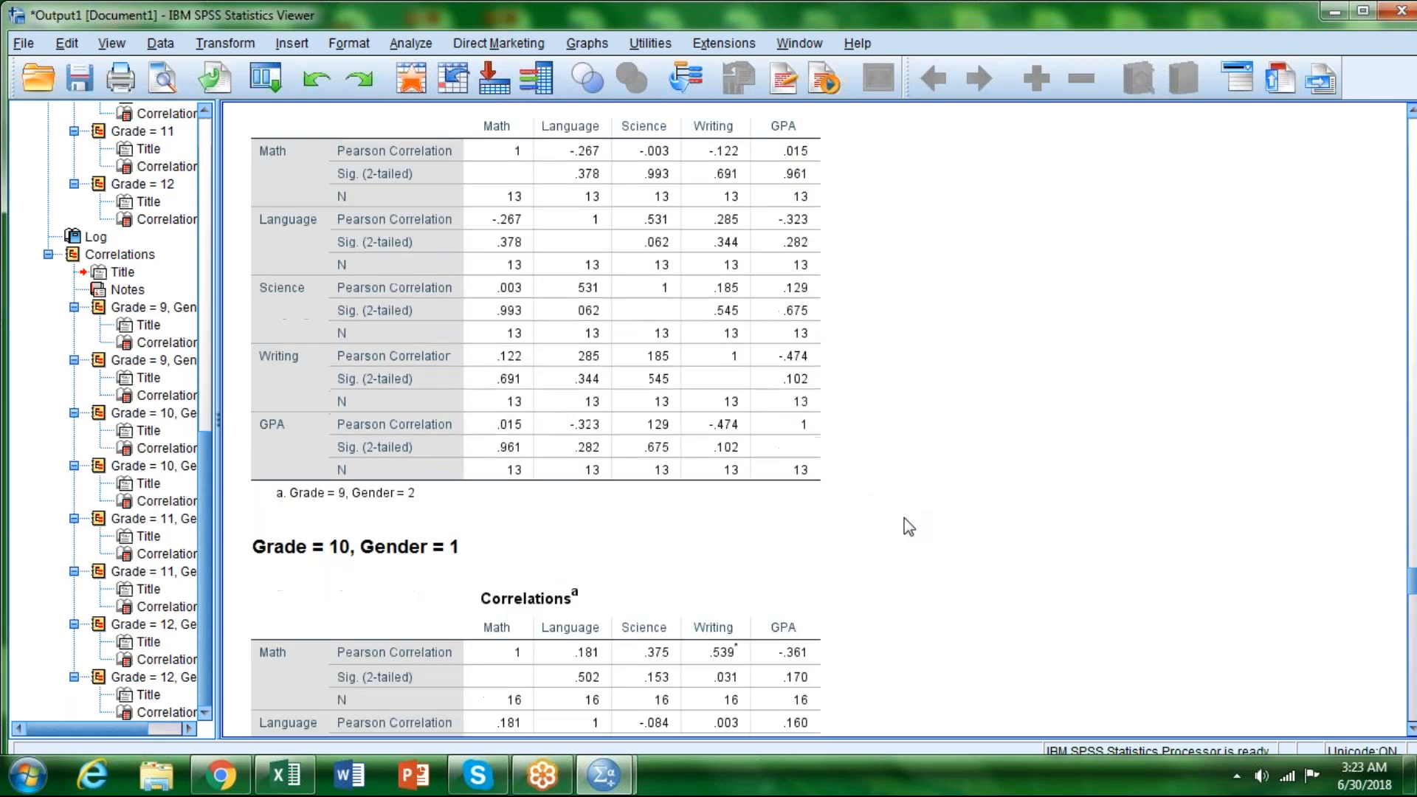
scroll(912, 526, "down", 3)
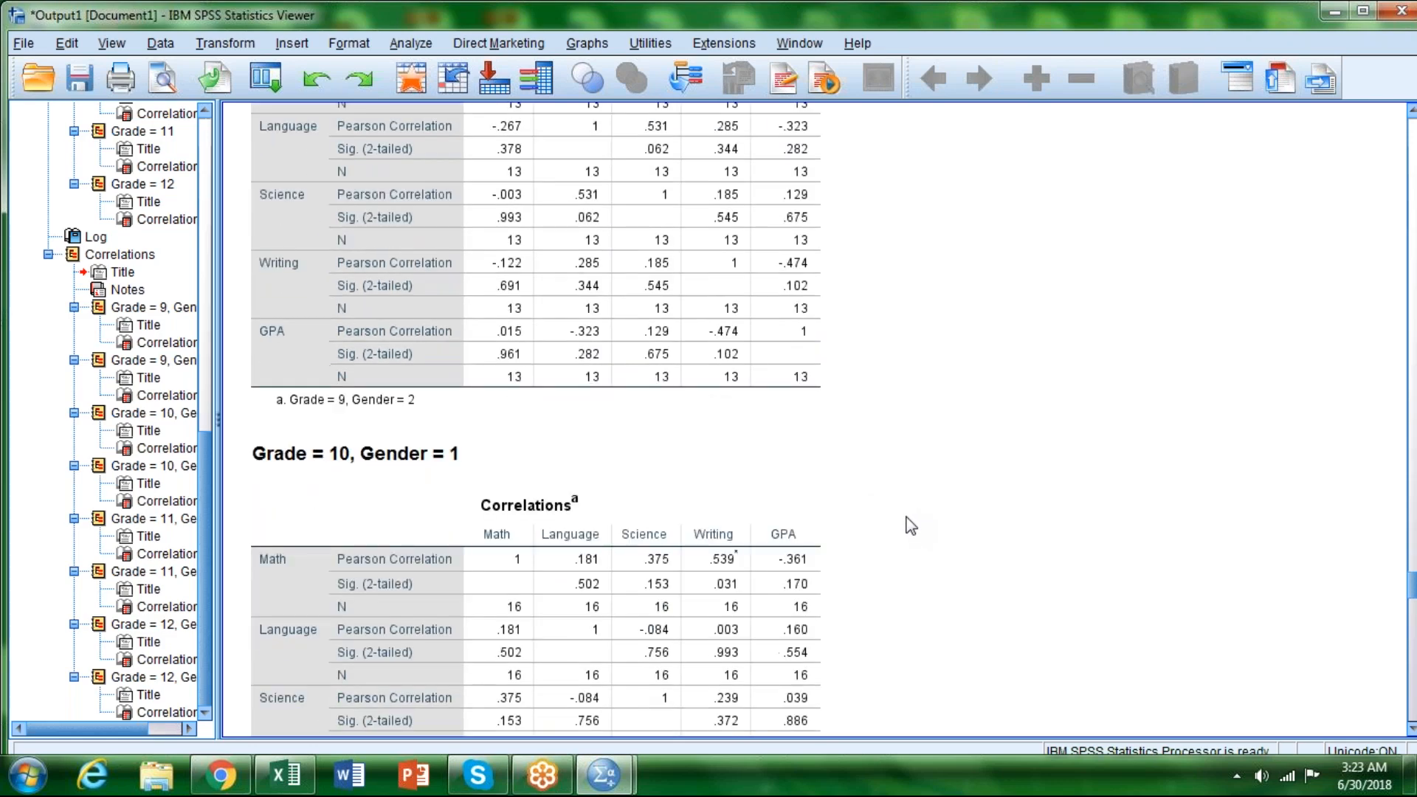
scroll(910, 525, "down", 12)
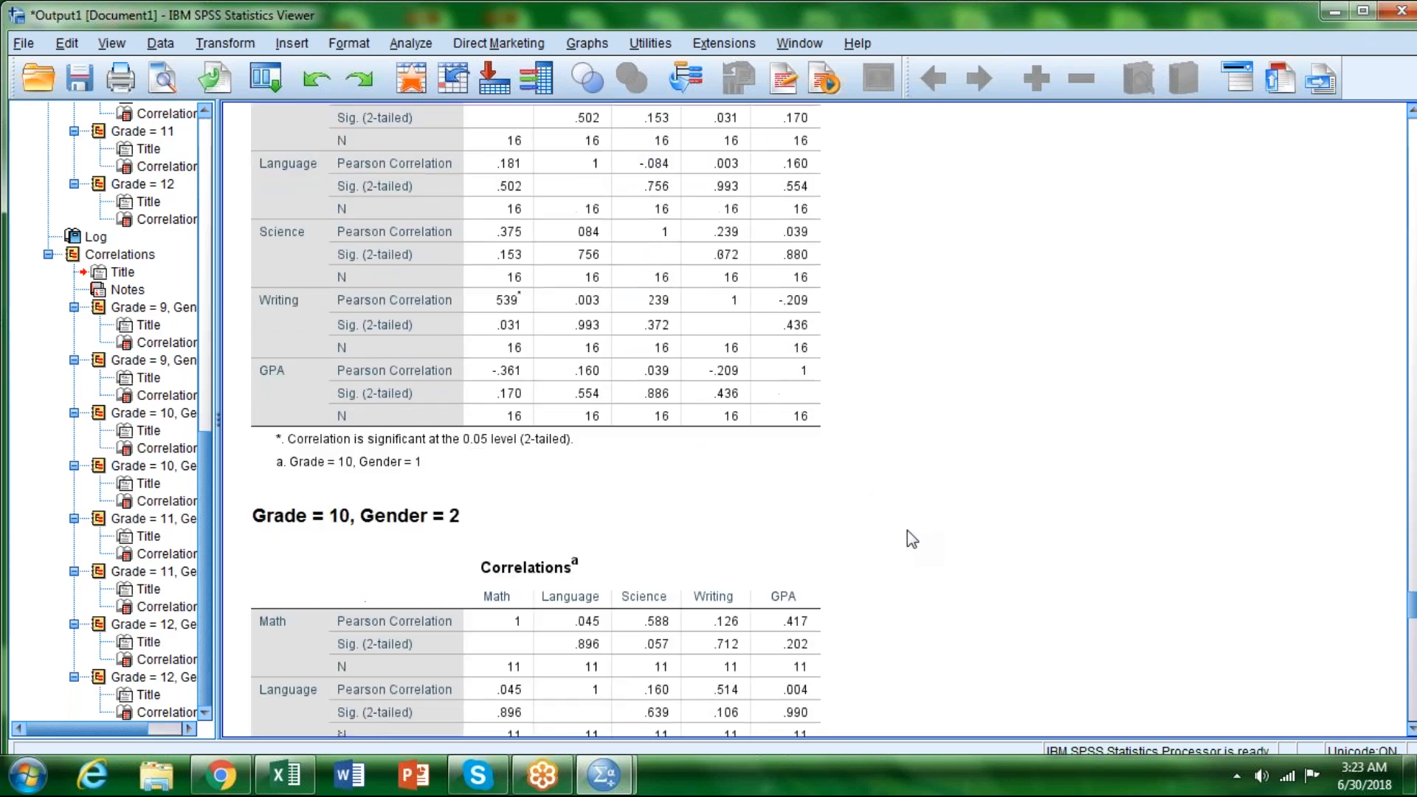
scroll(906, 530, "down", 8)
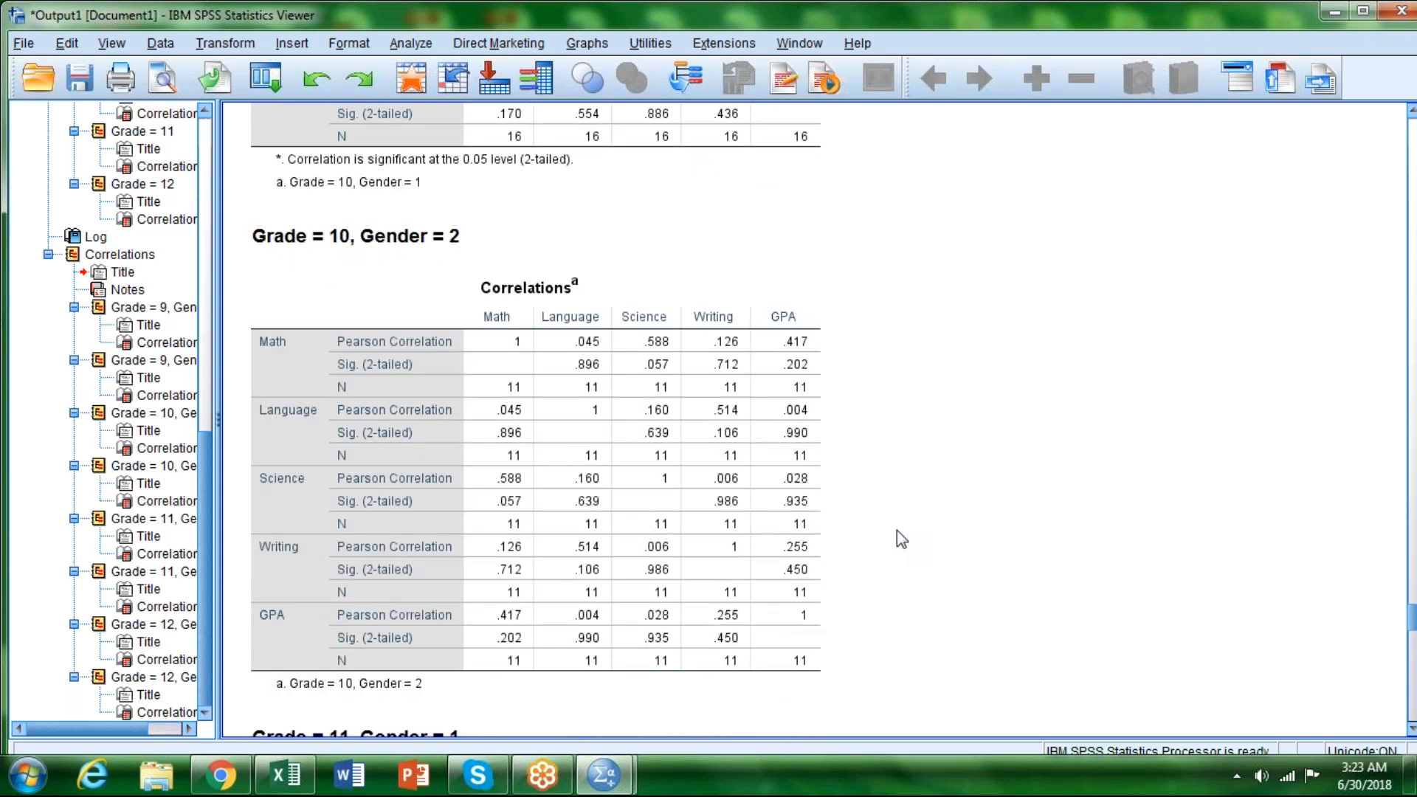
Step: Compare the Language–Science correlation and its significance in Grade 11 between the Gender 1 and Gender 2 tables
scroll(896, 530, "down", 12)
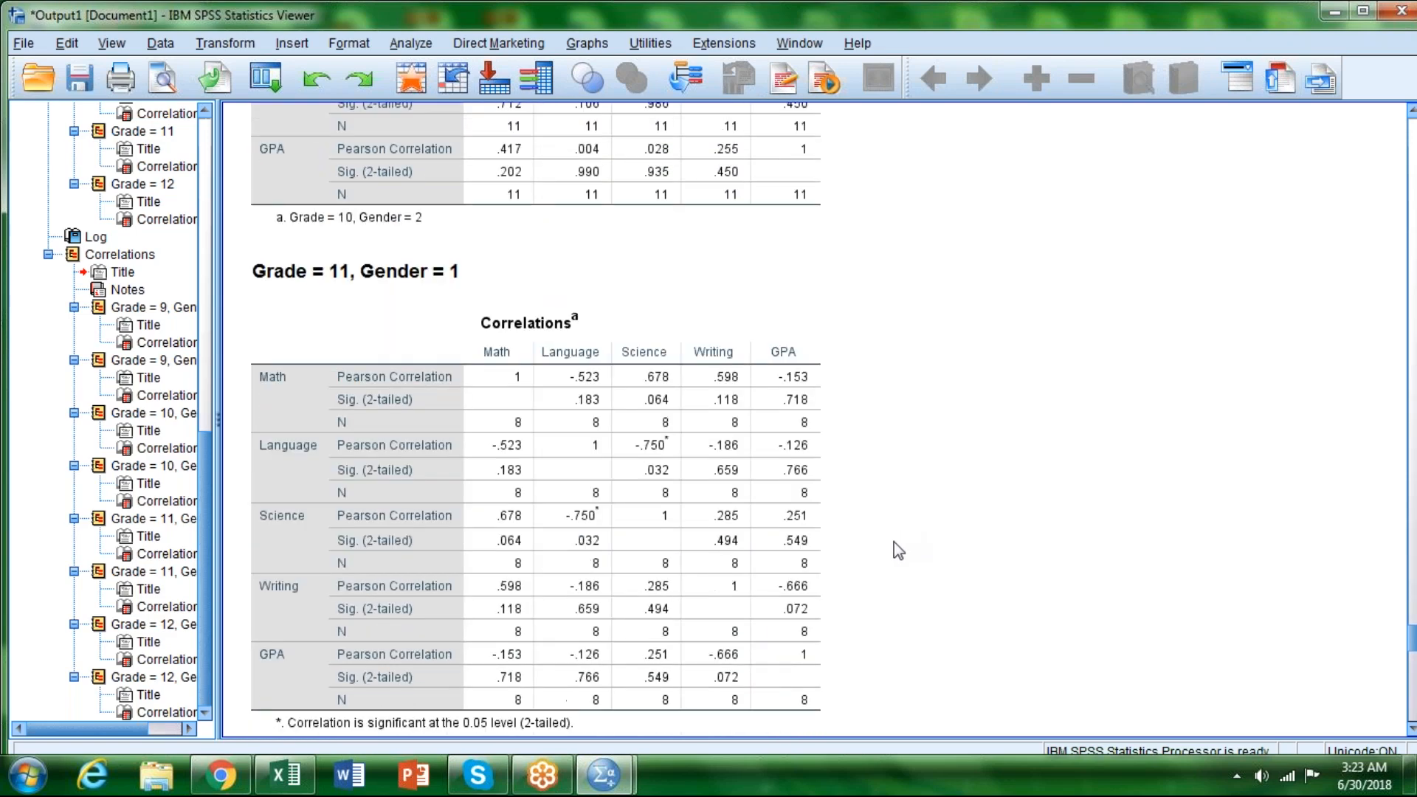
scroll(893, 542, "down", 3)
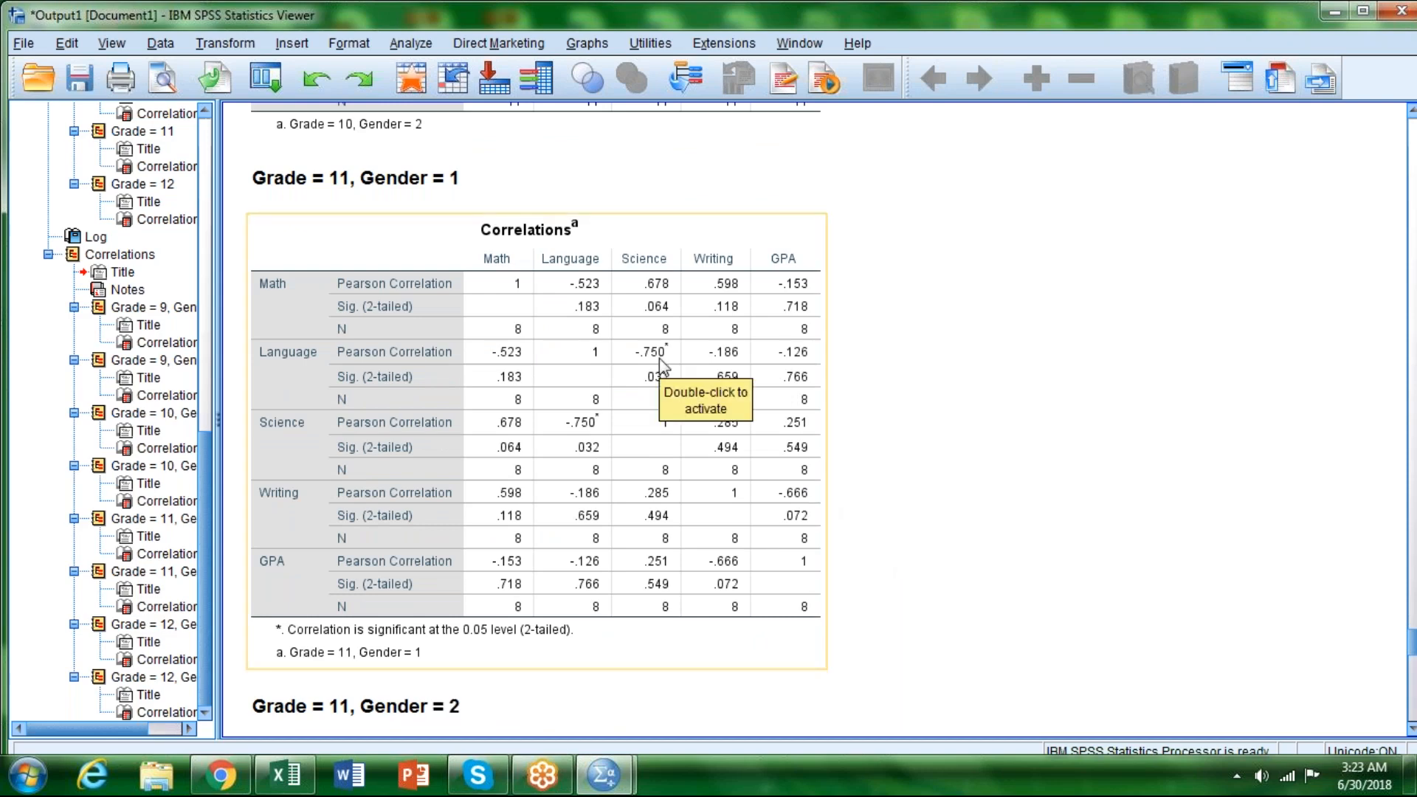
scroll(849, 415, "down", 3)
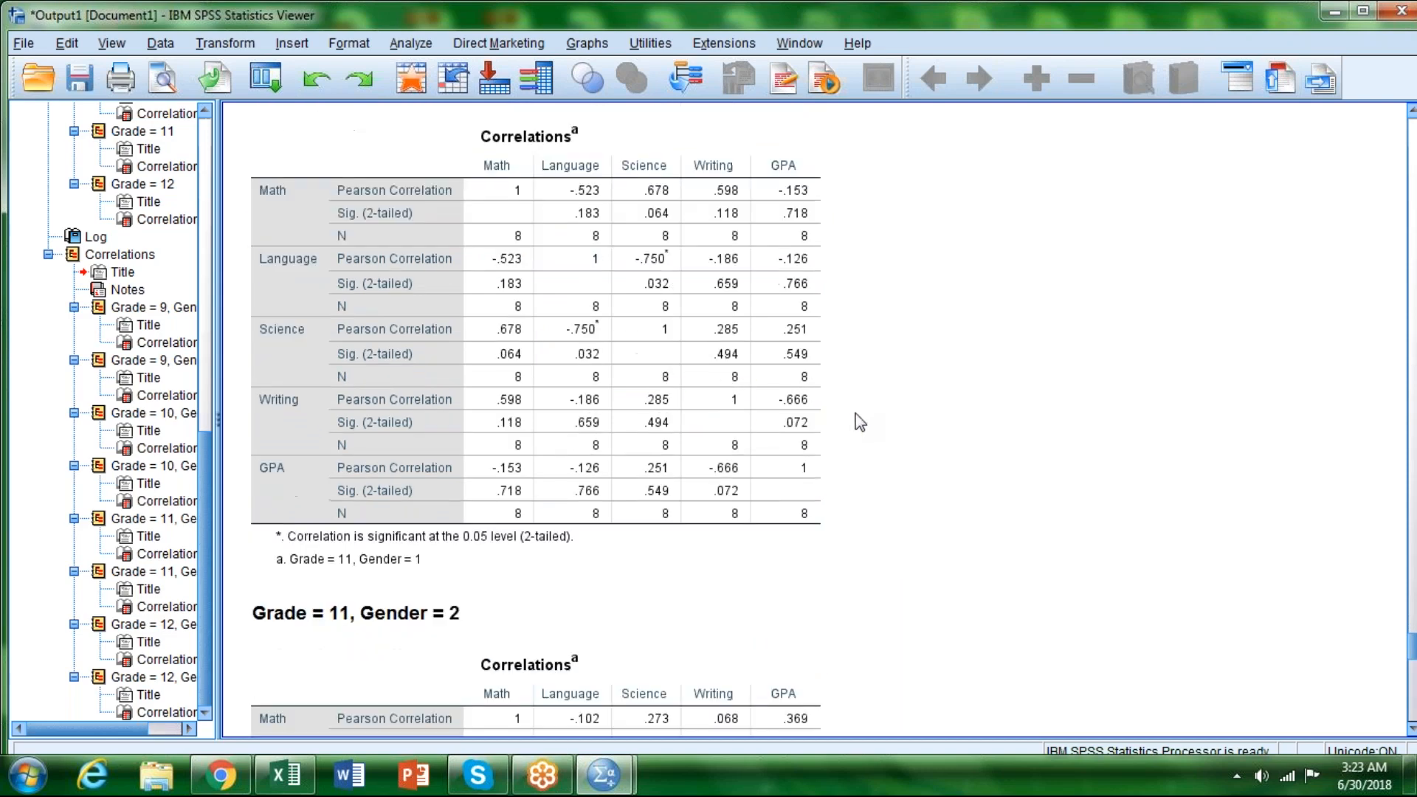
scroll(860, 422, "up", 6)
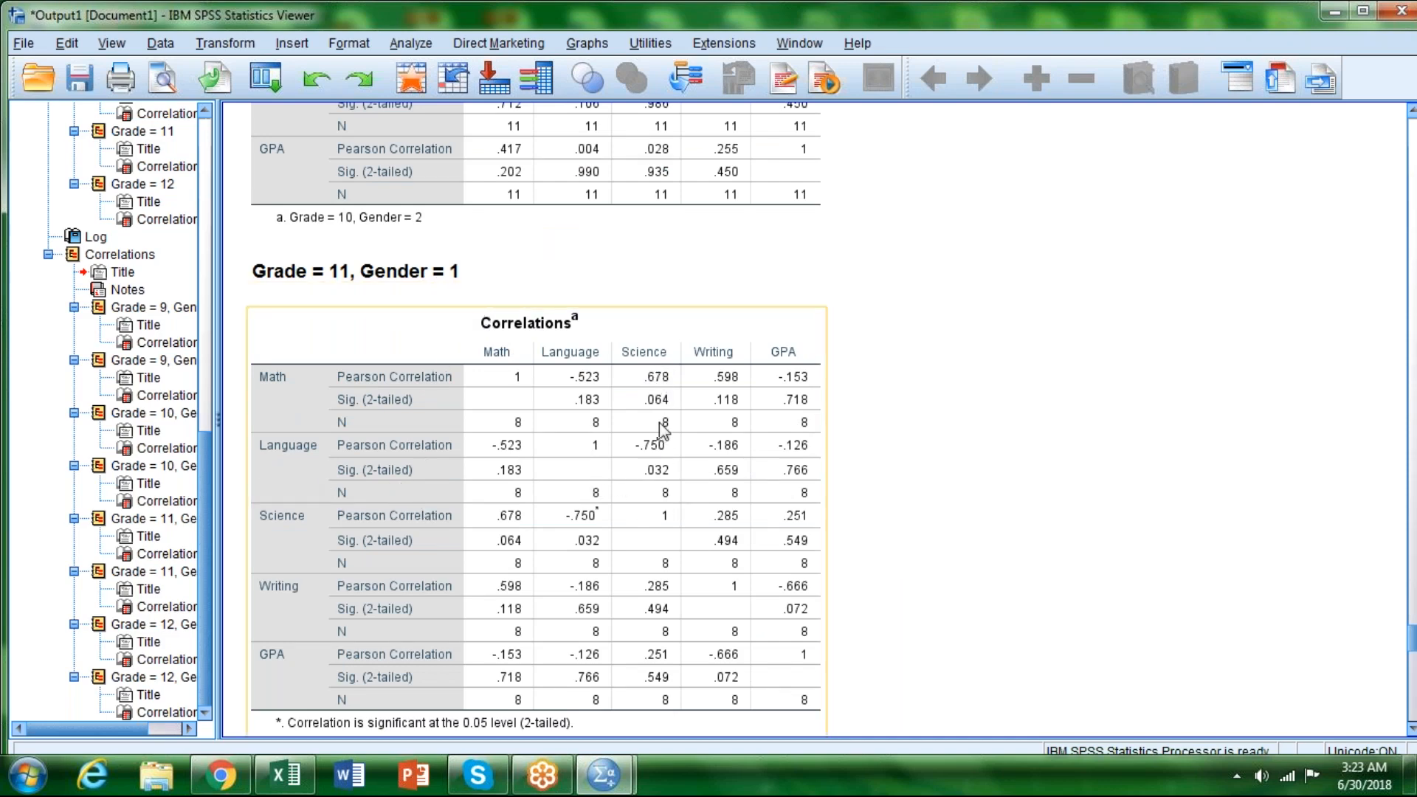
left_click(922, 473)
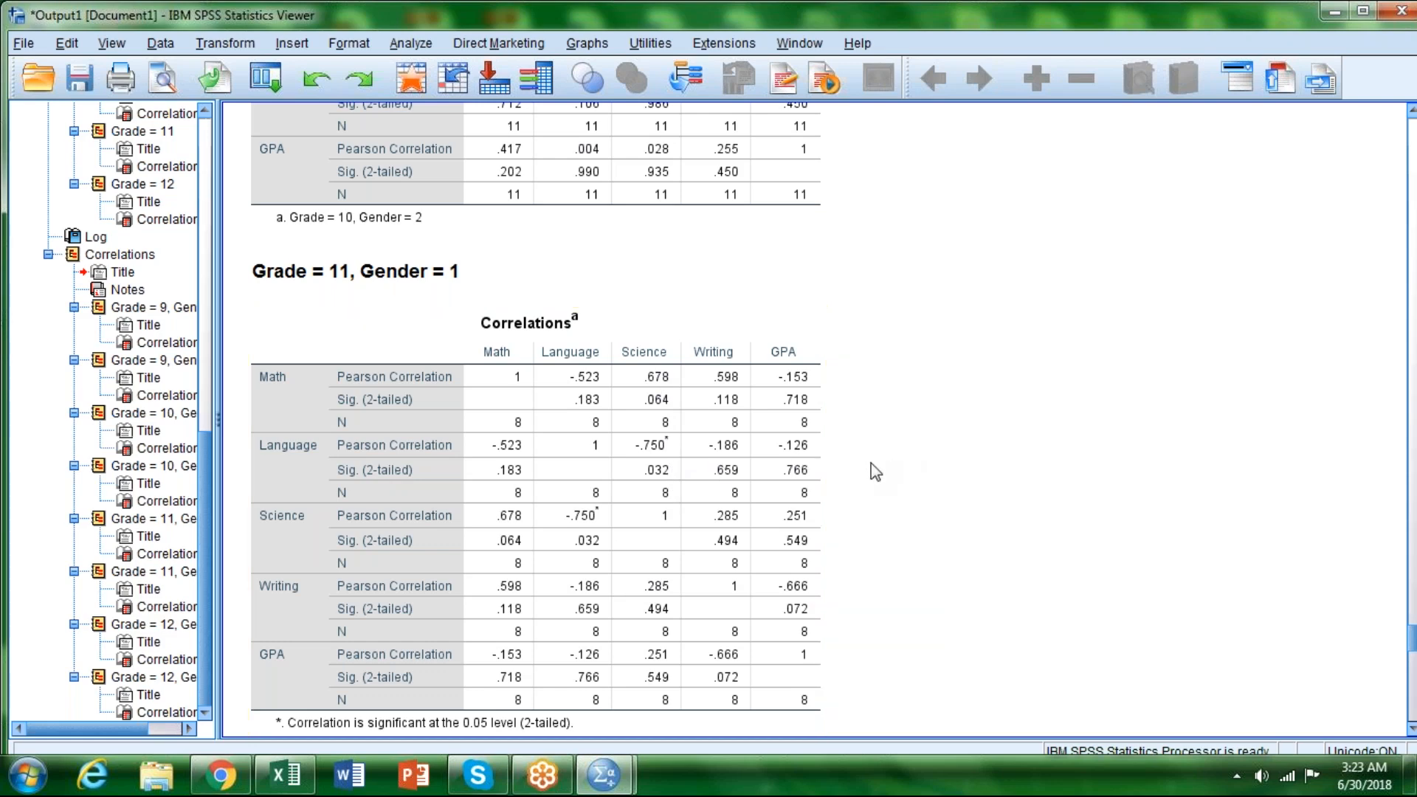
scroll(870, 485, "down", 8)
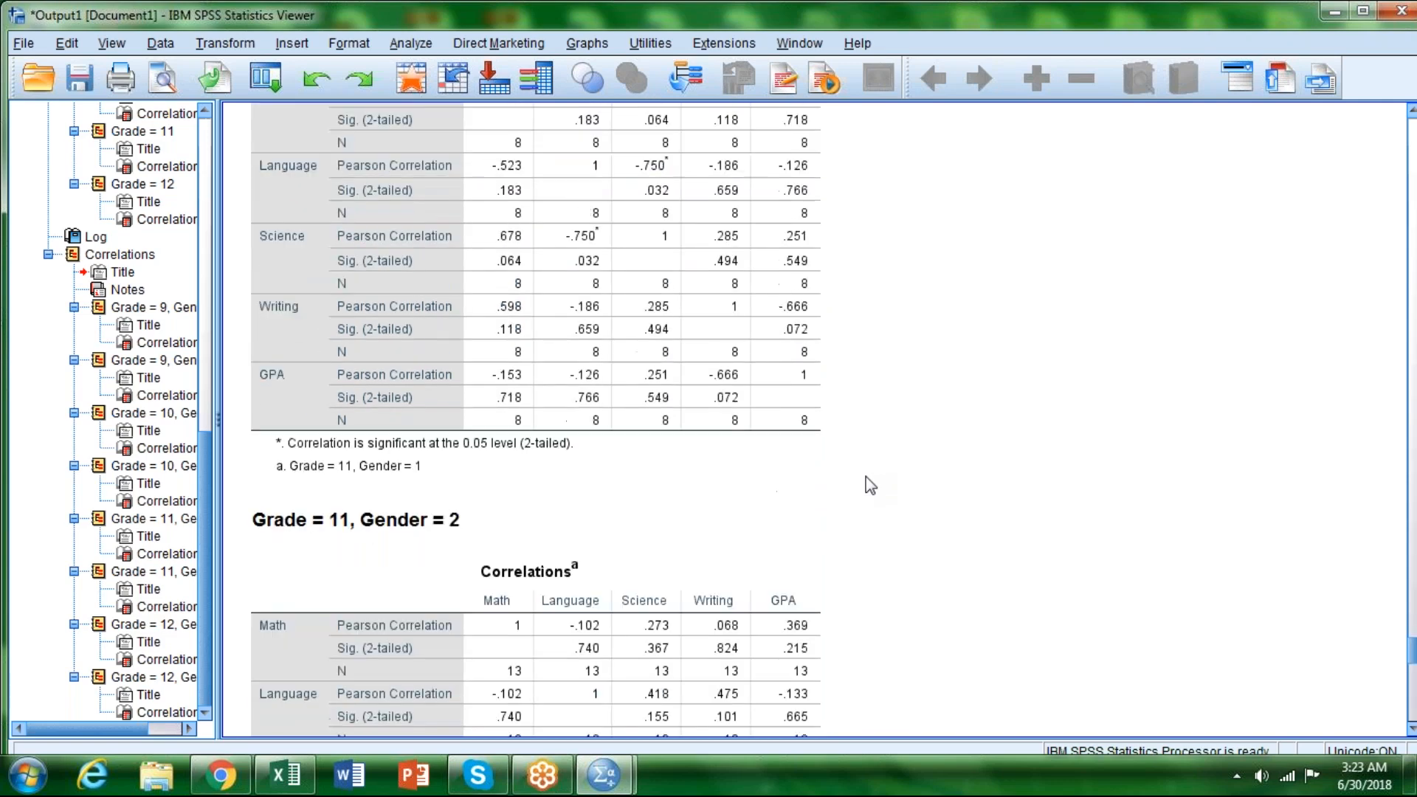
scroll(870, 485, "down", 6)
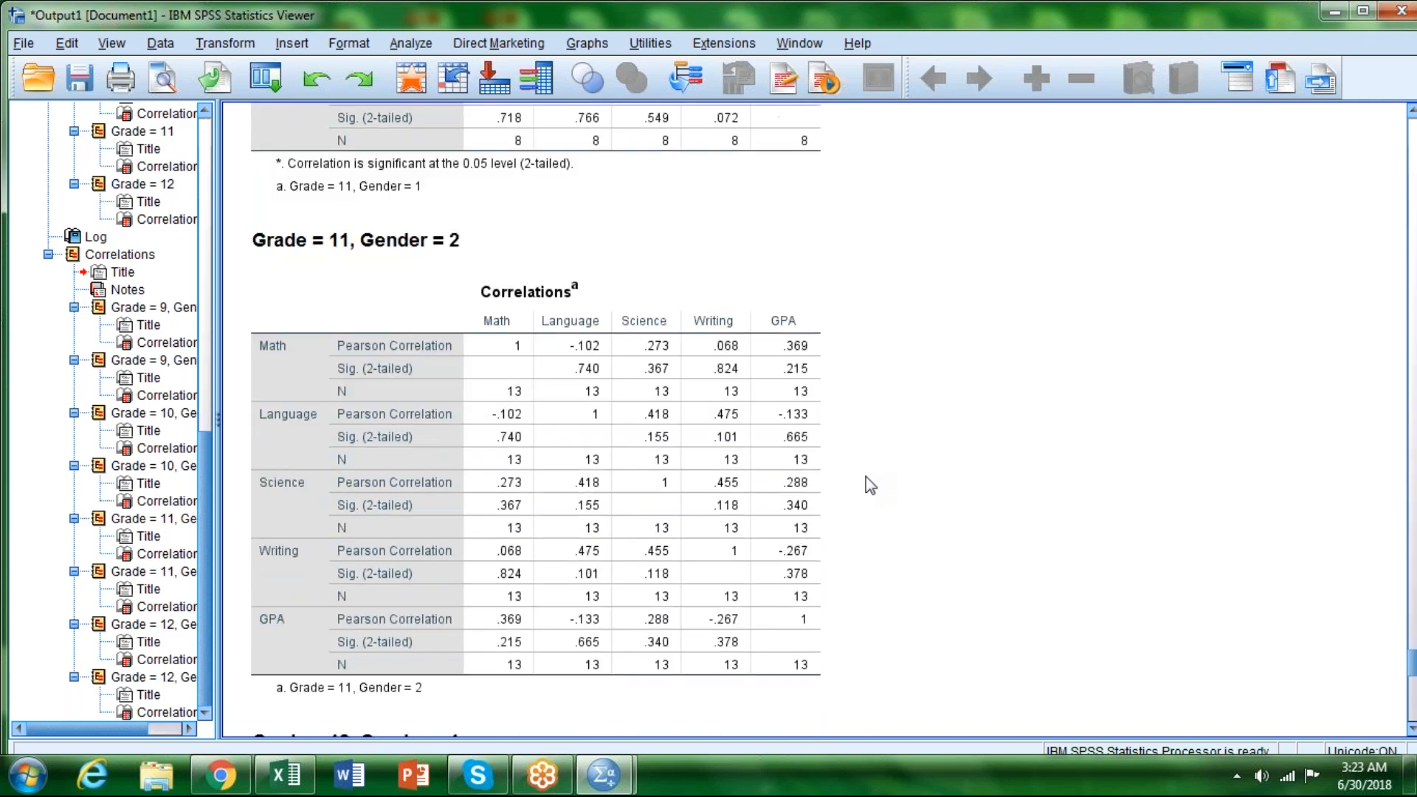
left_click(659, 247)
left_click(963, 471)
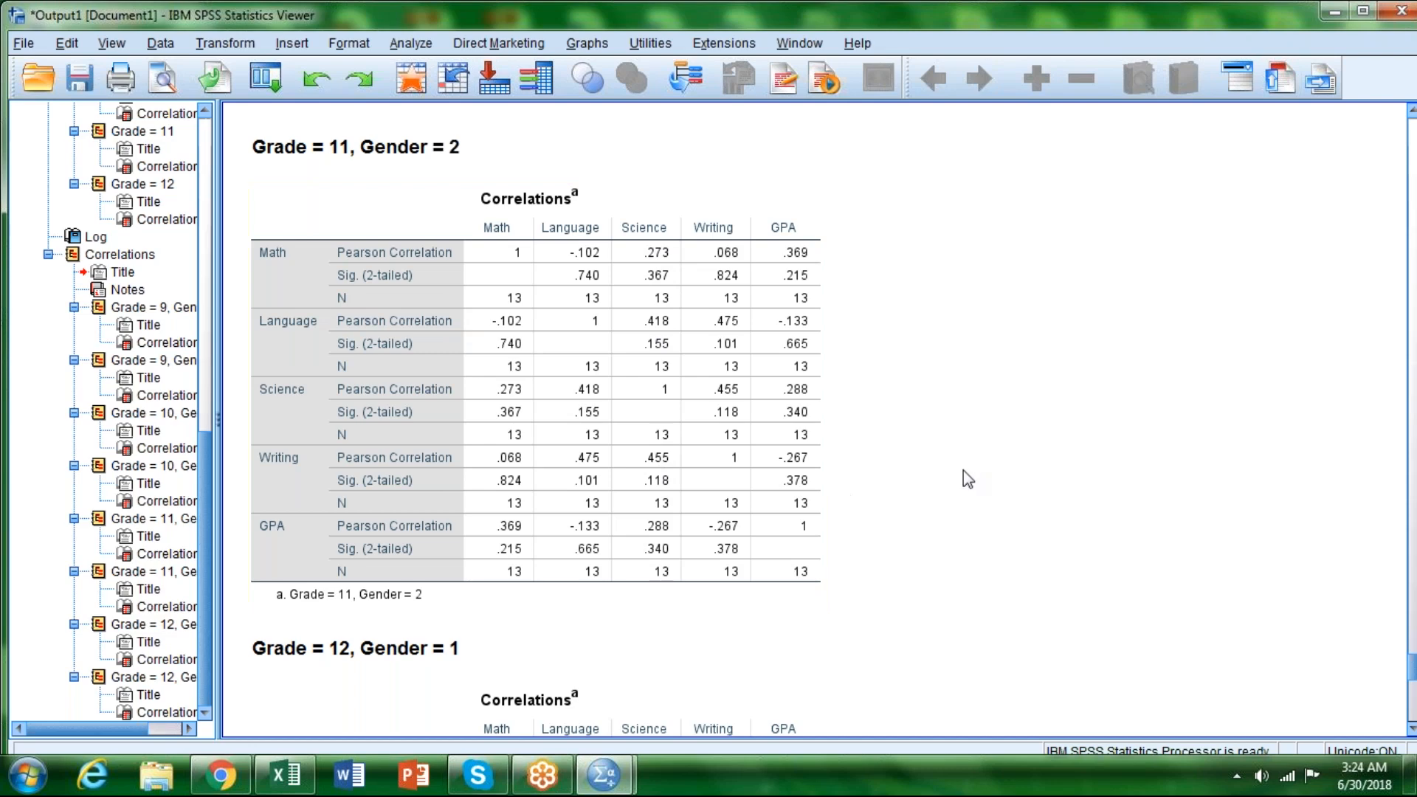
Step: Examine the Grade 12 correlation tables for Gender 1 and Gender 2, focusing on the Math–Language coefficient and the significance footnote
scroll(963, 471, "down", 2)
scroll(963, 485, "down", 8)
left_click(577, 533)
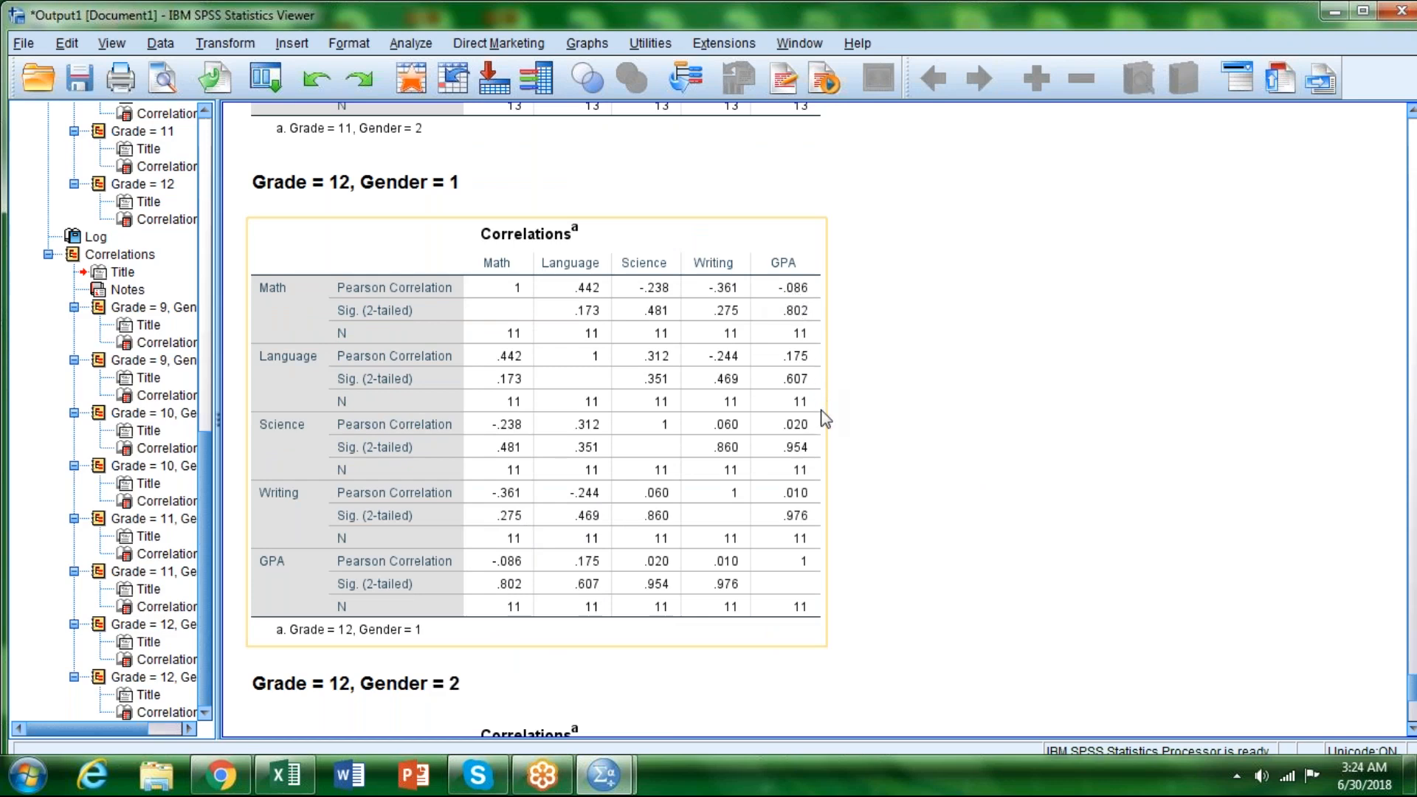
left_click(856, 557)
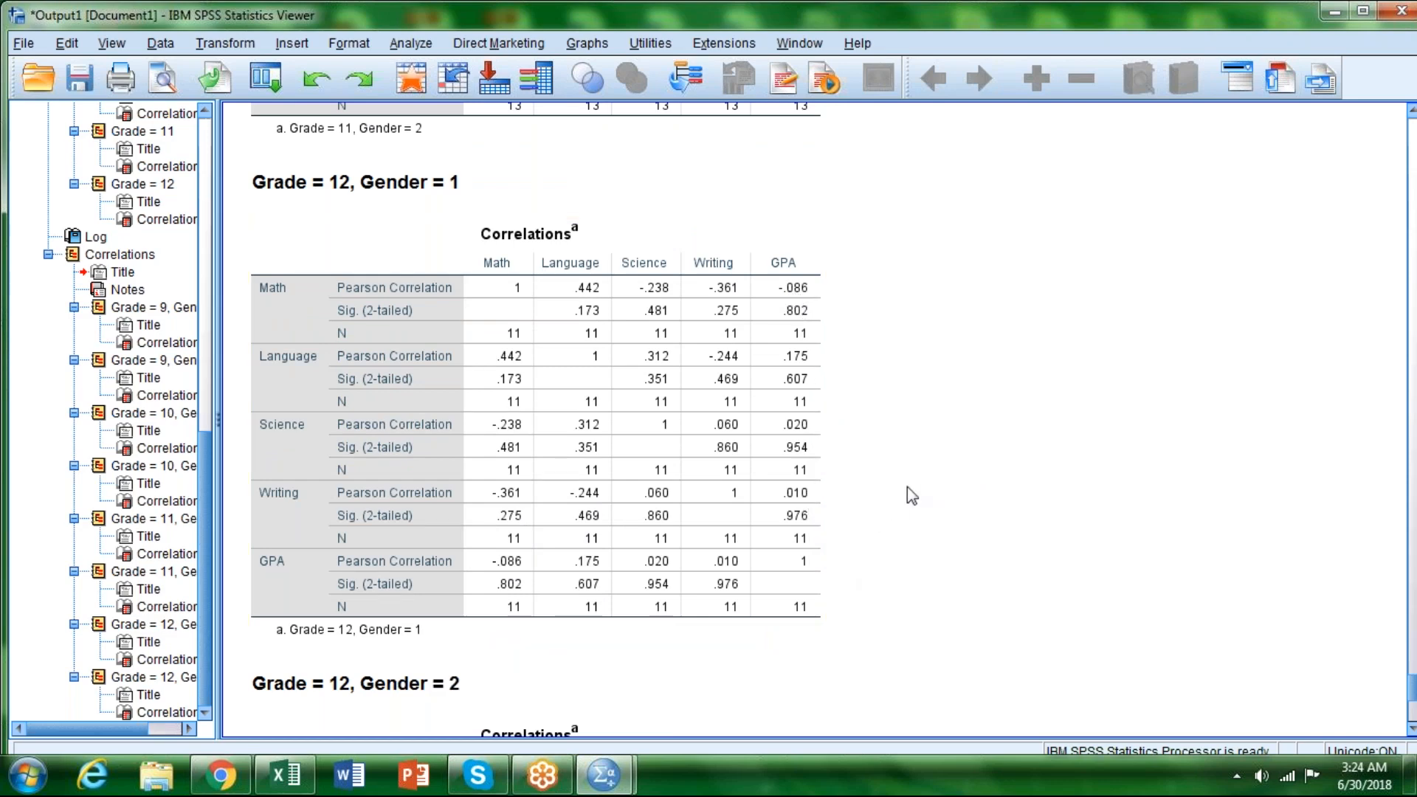
scroll(924, 485, "down", 10)
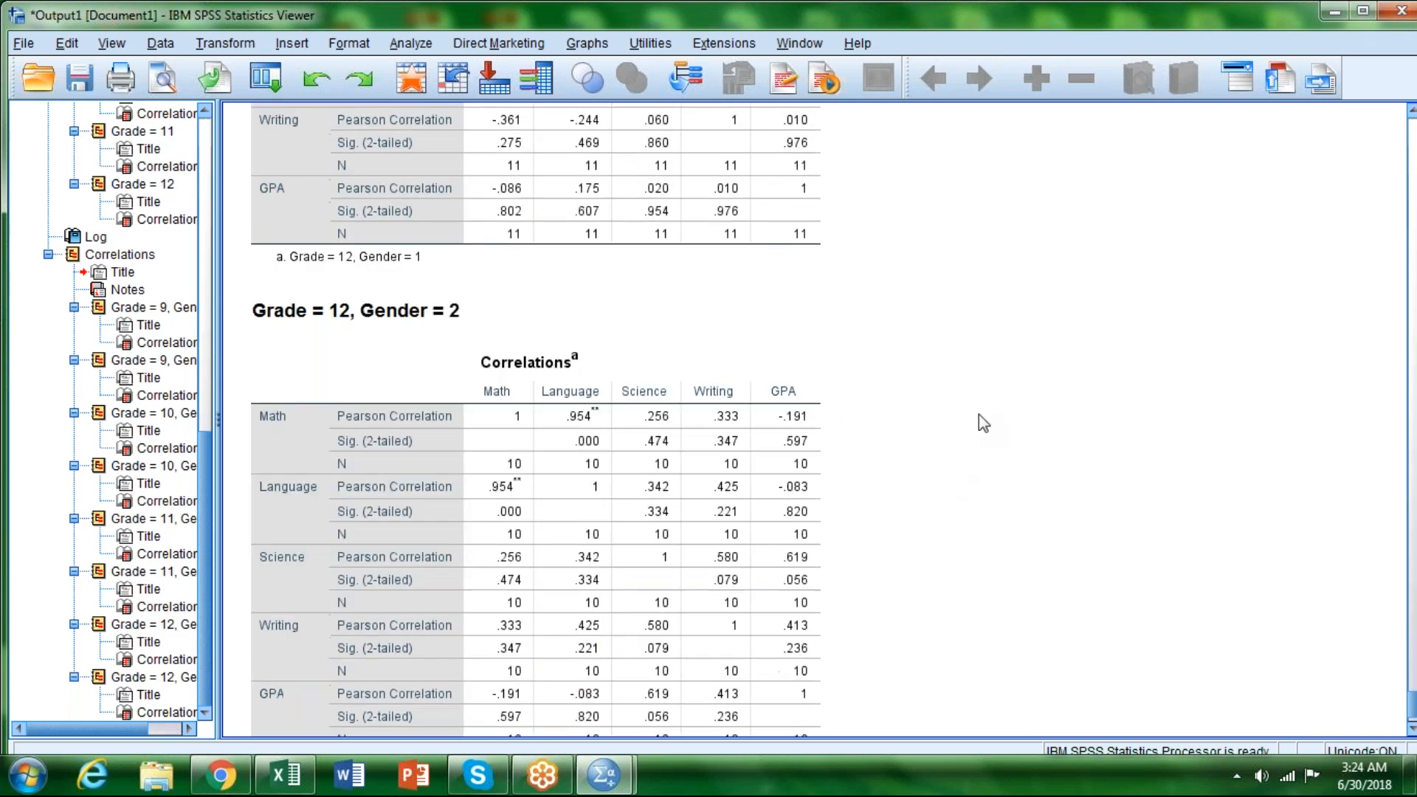
left_click(324, 377)
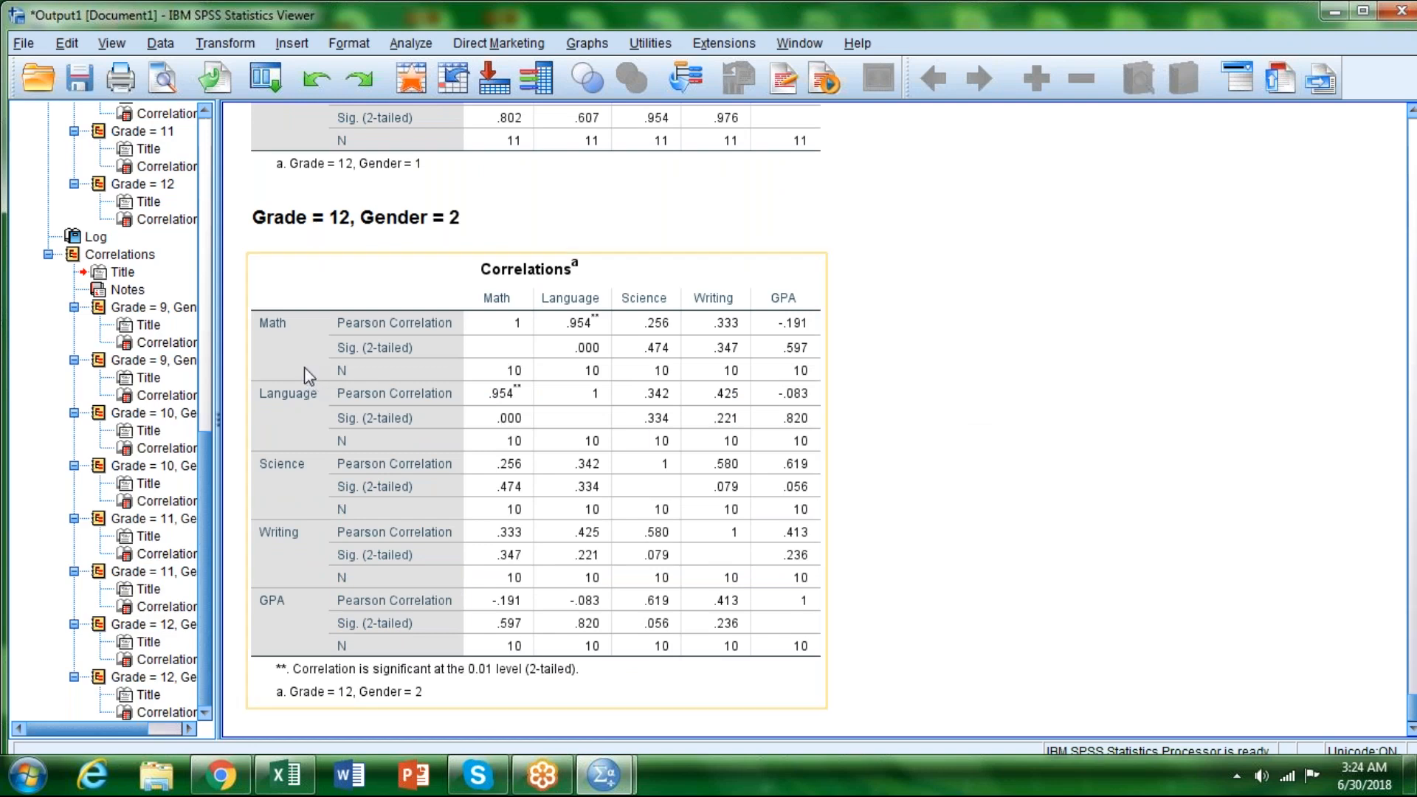
left_click(905, 399)
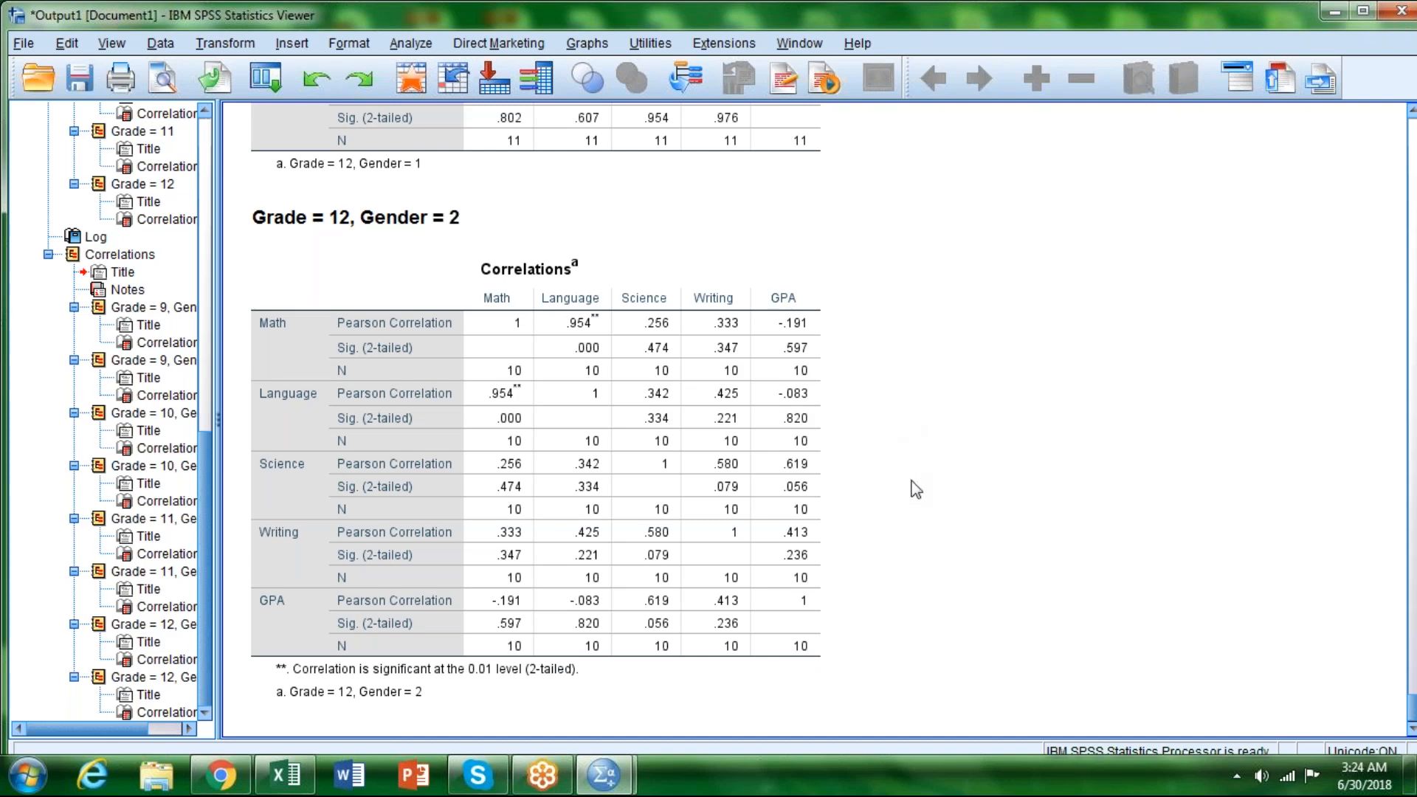
scroll(913, 485, "down", 1)
left_click(784, 667)
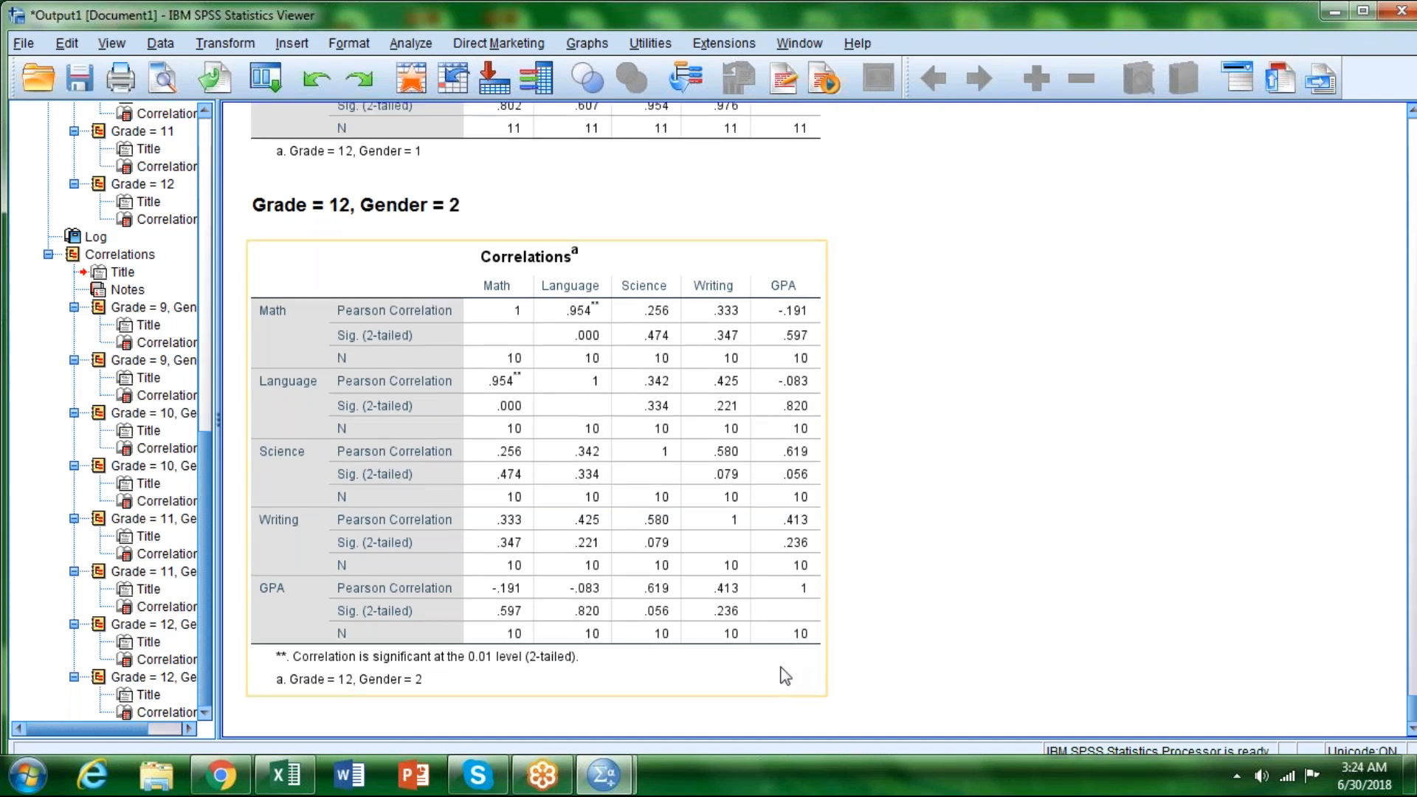
left_click(833, 656)
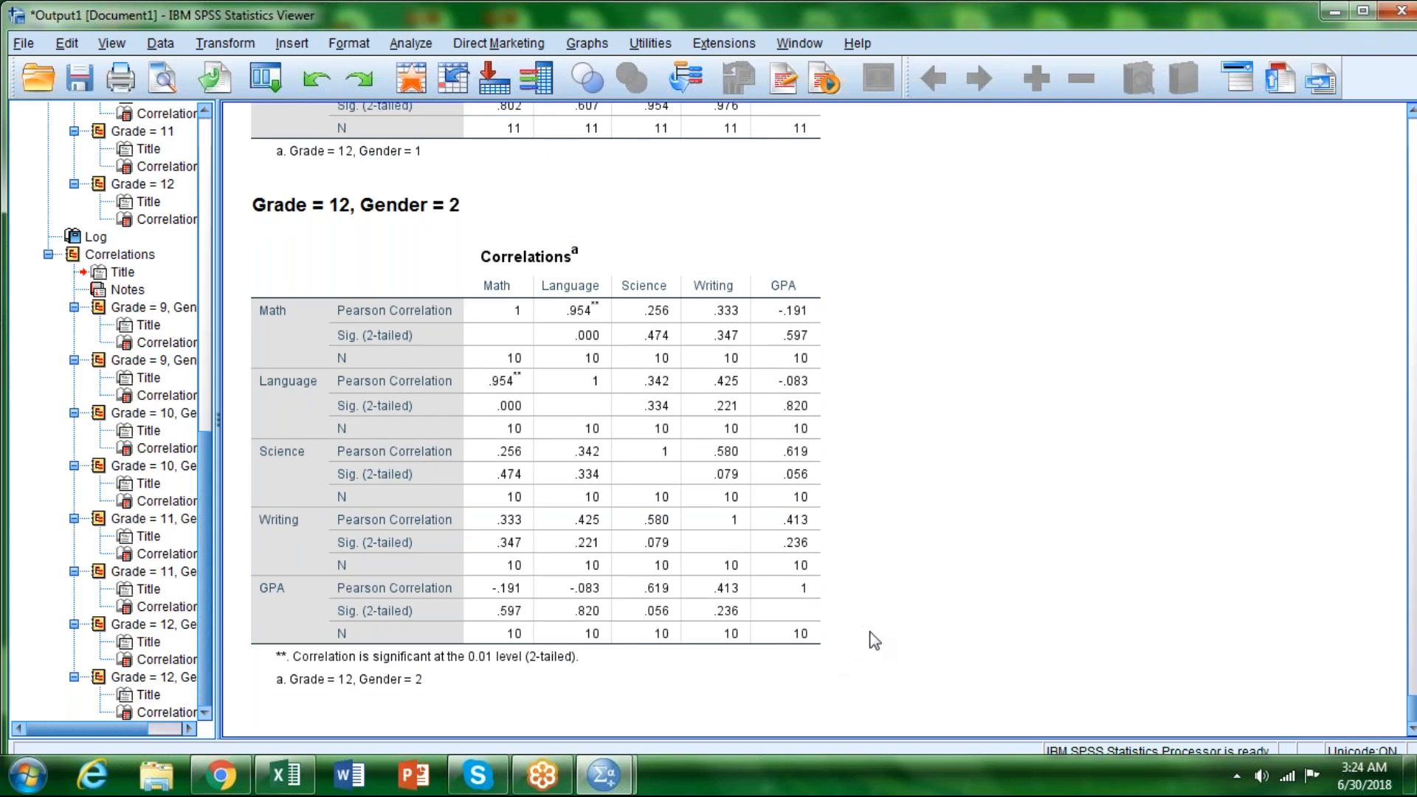
Step: Recheck the Grade 12 correlations of Gender 1 against those of Gender 2 for differences in significance
scroll(874, 641, "up", 5)
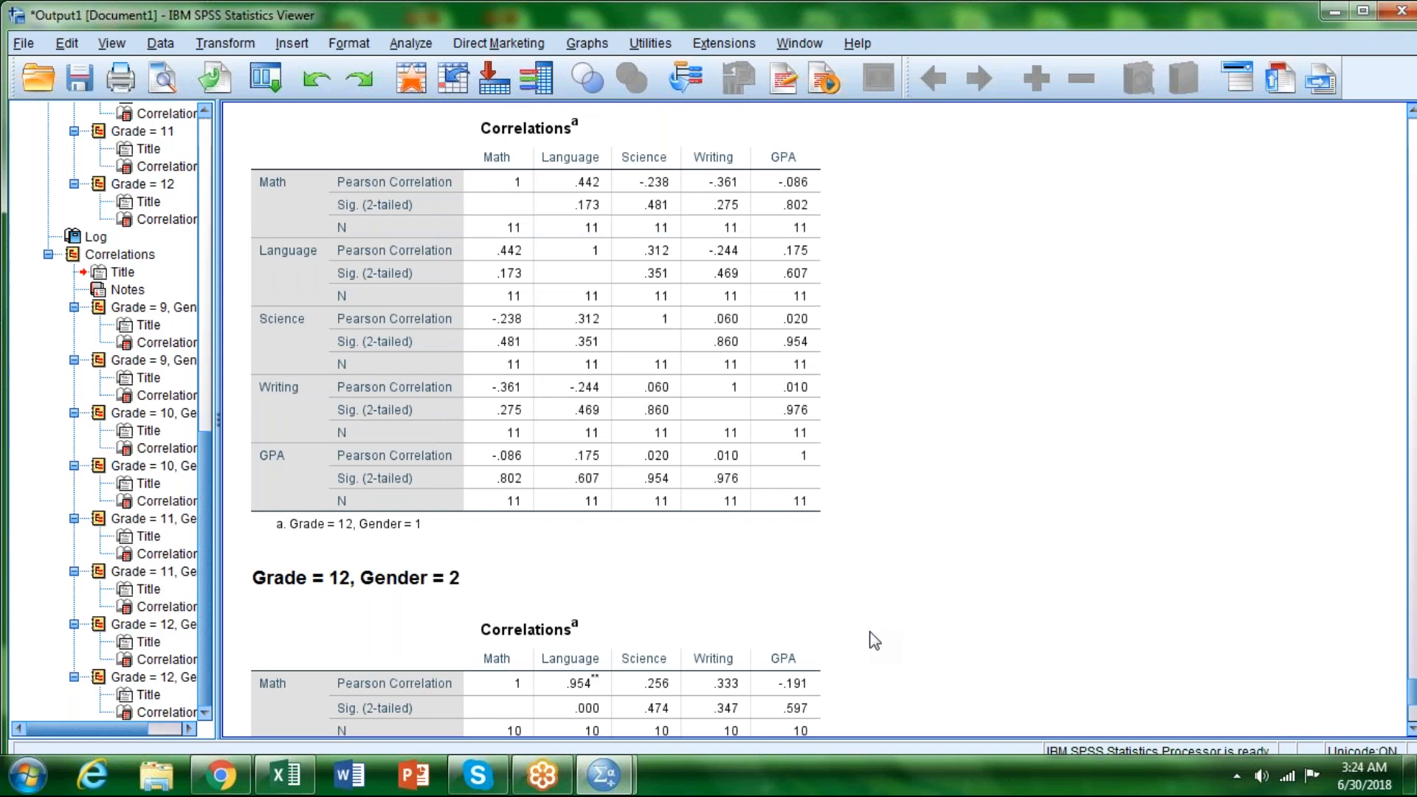
left_click(769, 617)
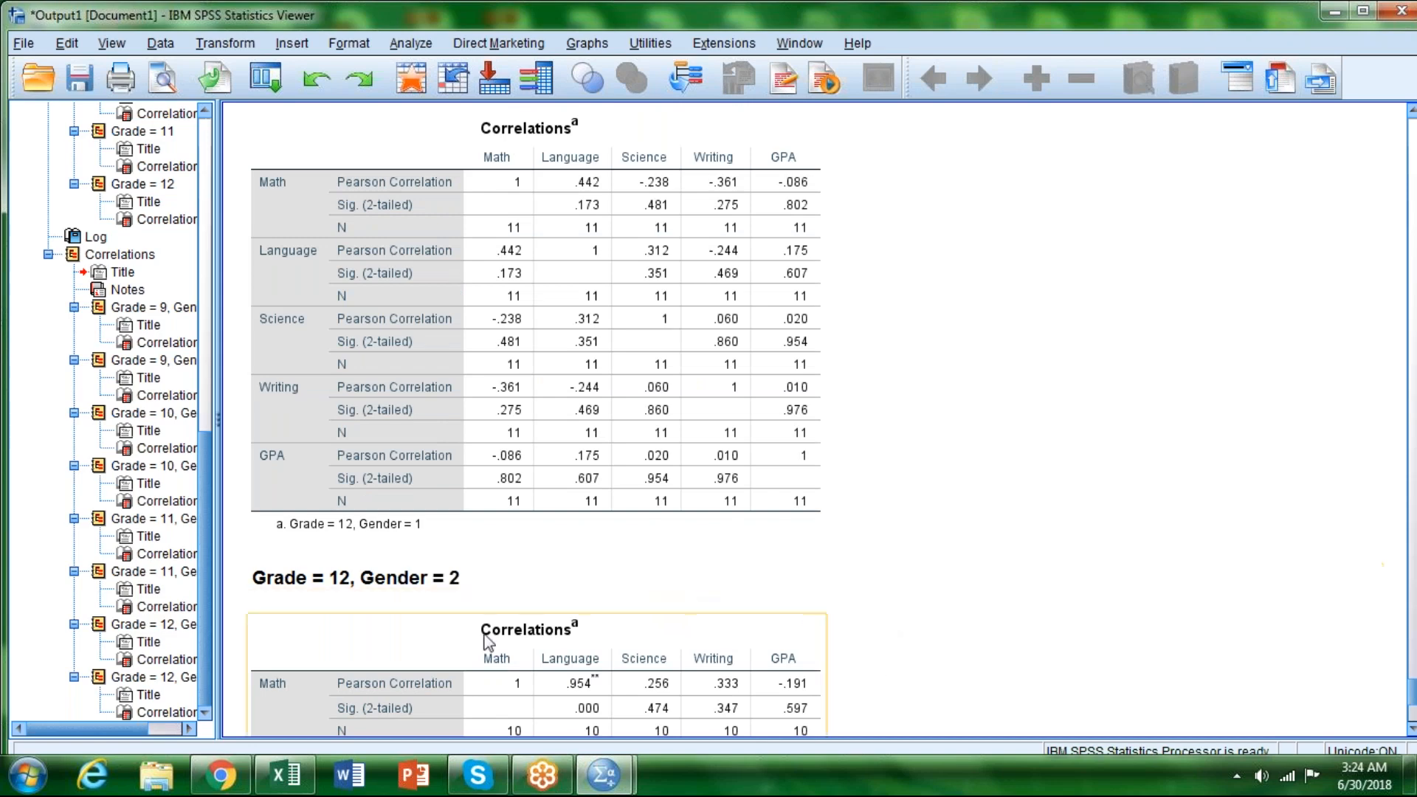
scroll(905, 592, "down", 5)
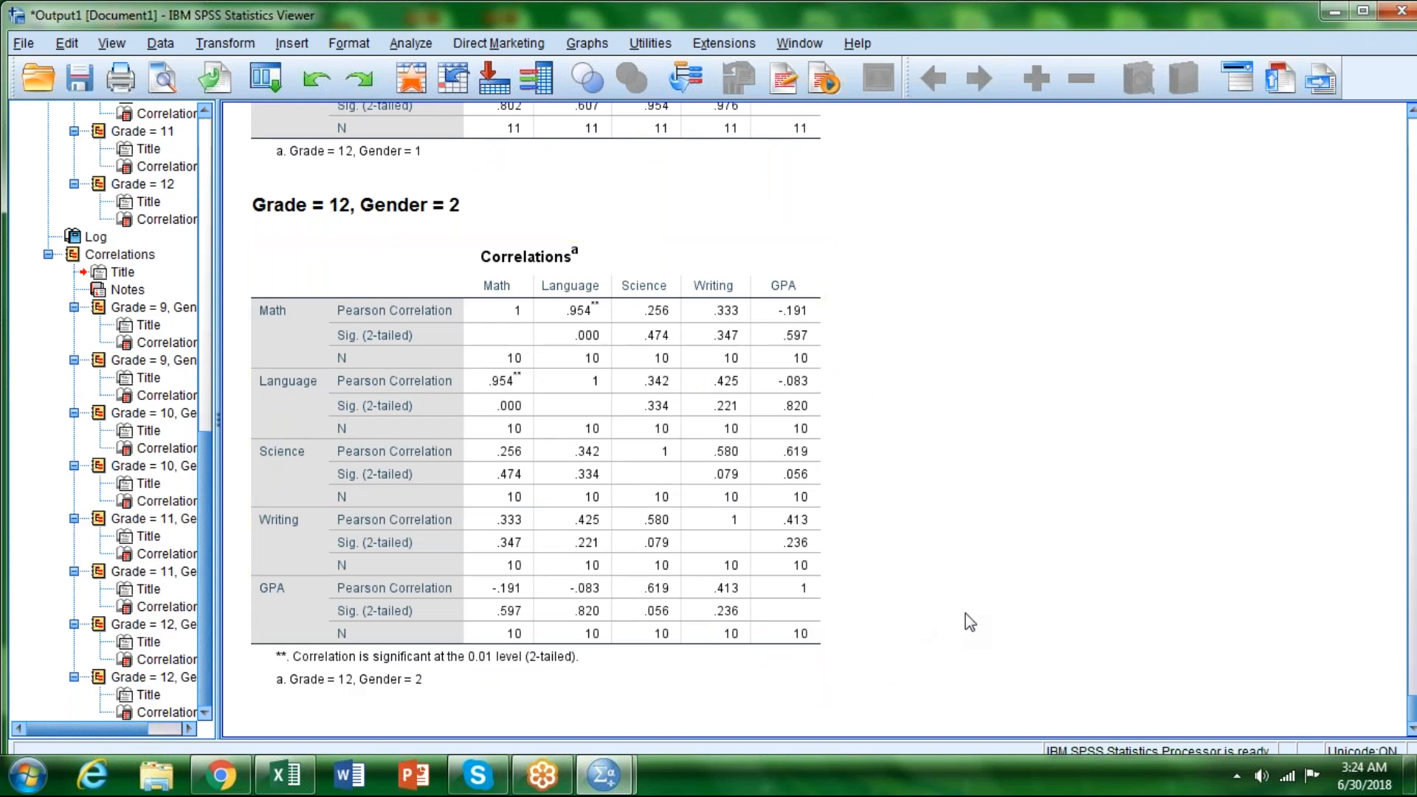
scroll(970, 622, "up", 6)
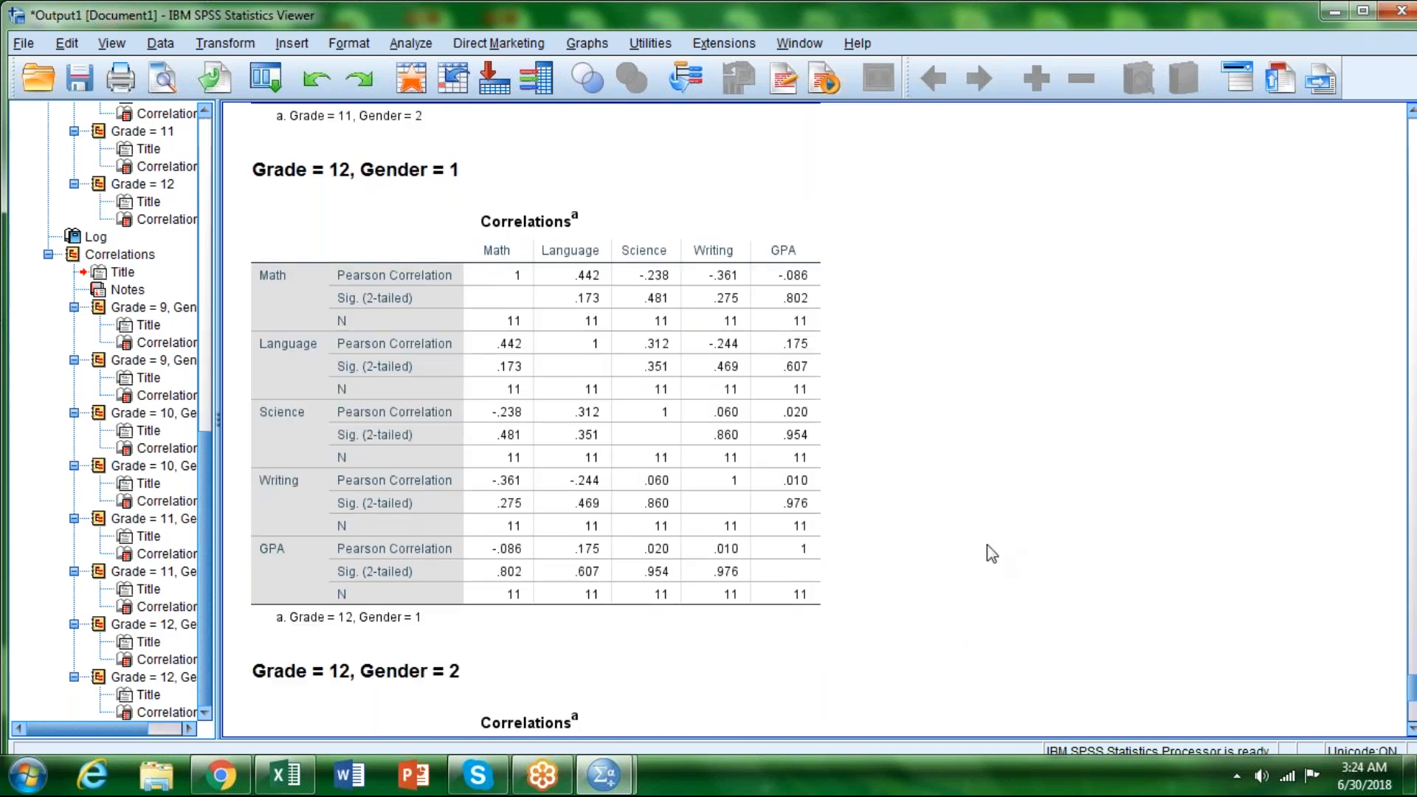
left_click(610, 499)
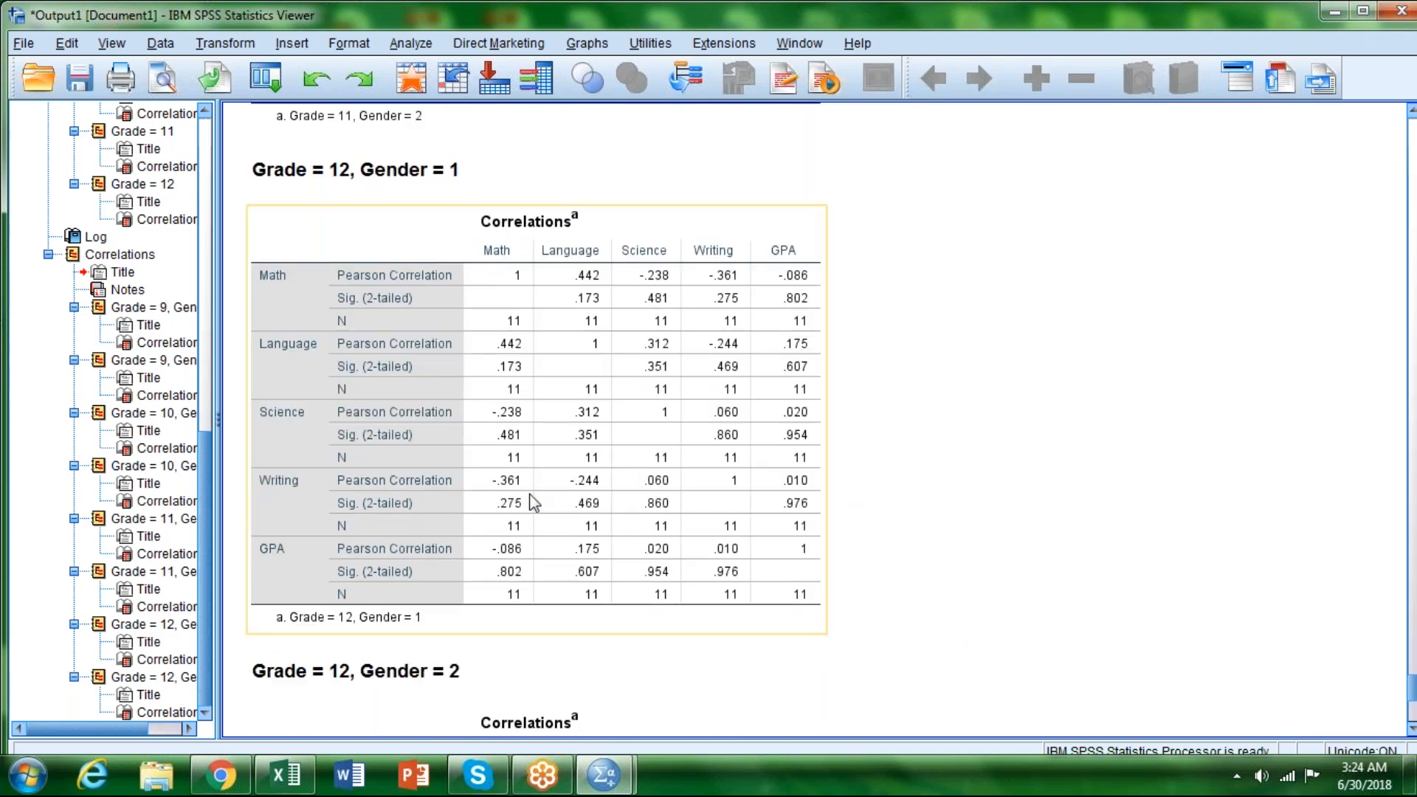
scroll(849, 454, "down", 4)
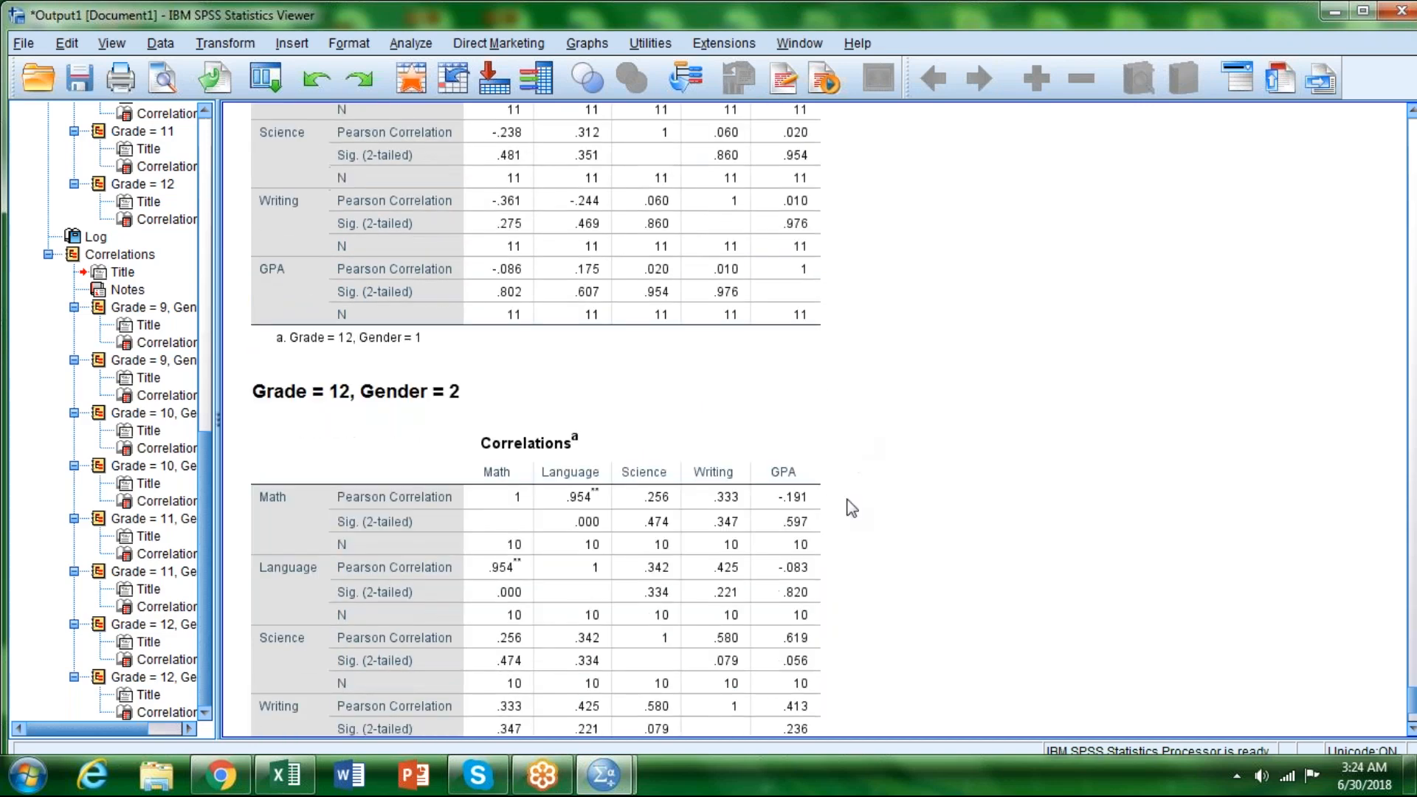
scroll(897, 567, "down", 3)
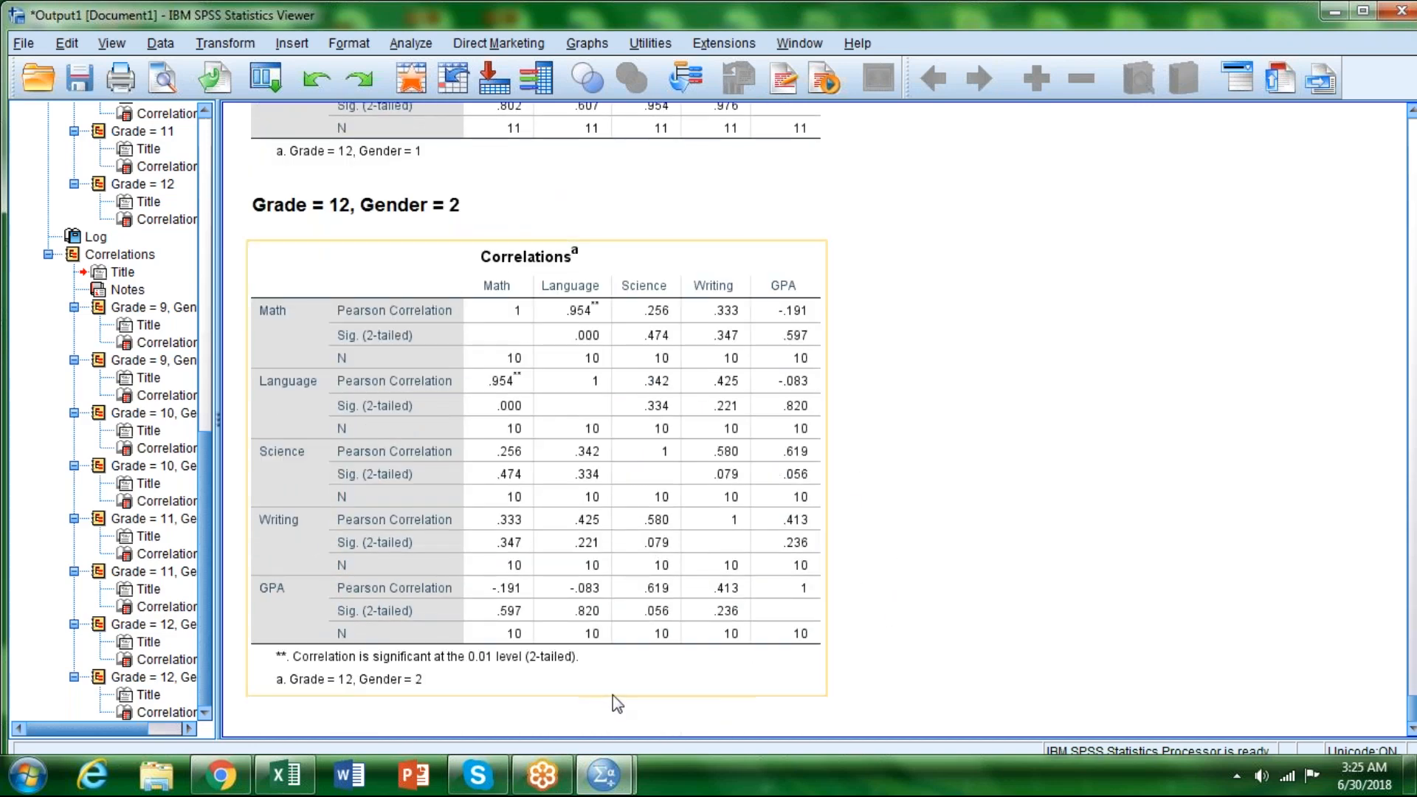
scroll(918, 601, "up", 6)
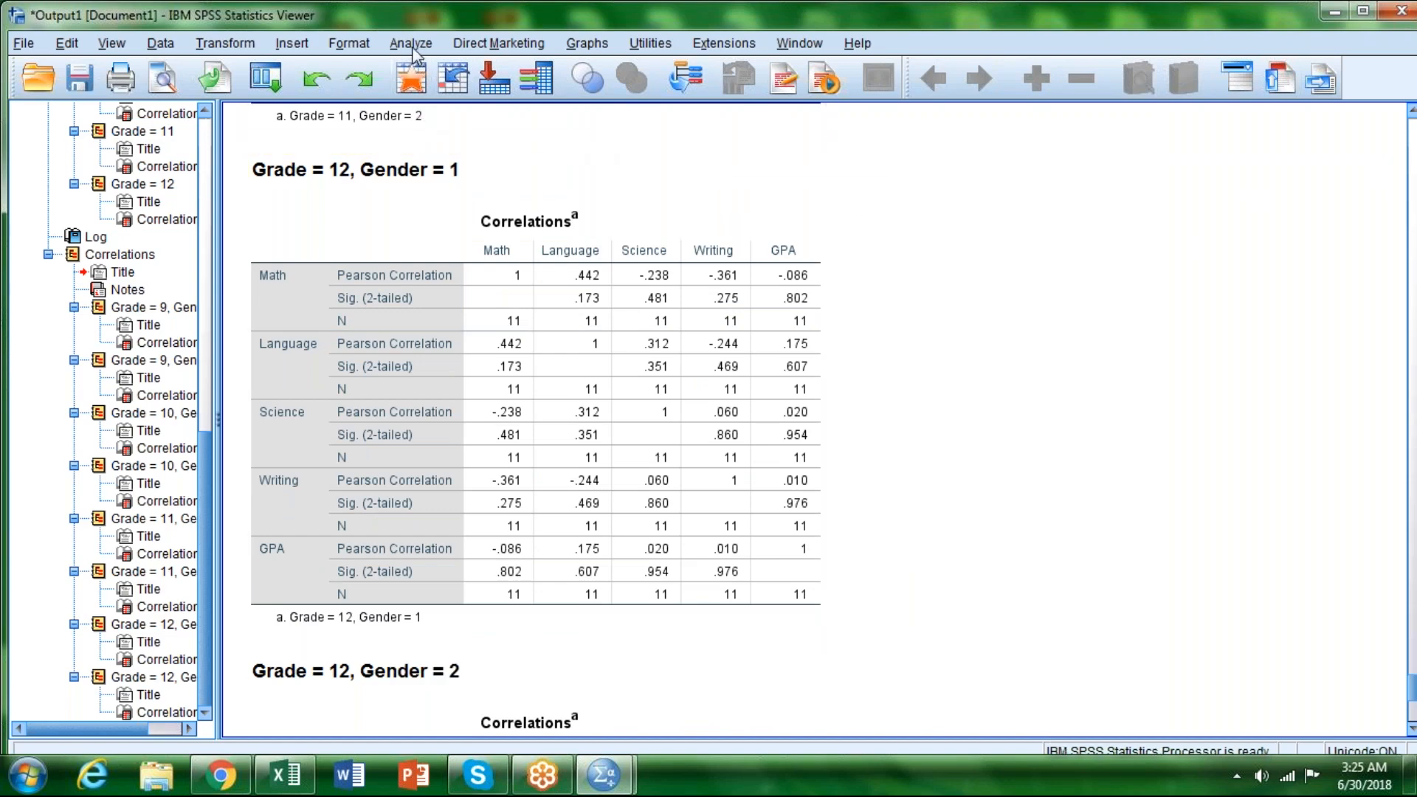
Step: Change the file split to organize output by Grade and Ethnic, replacing Gender with Ethnic as the second grouping variable
left_click(160, 44)
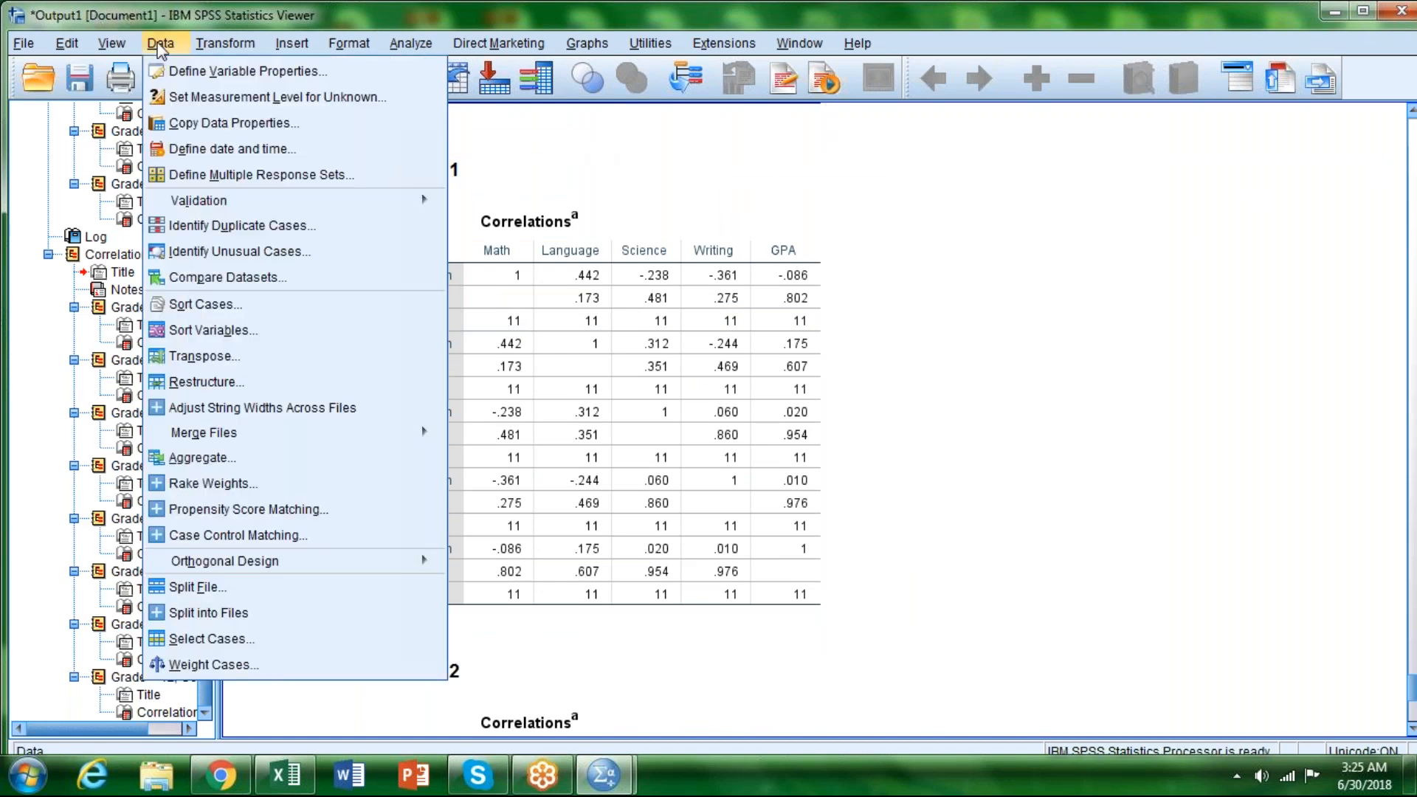
left_click(195, 588)
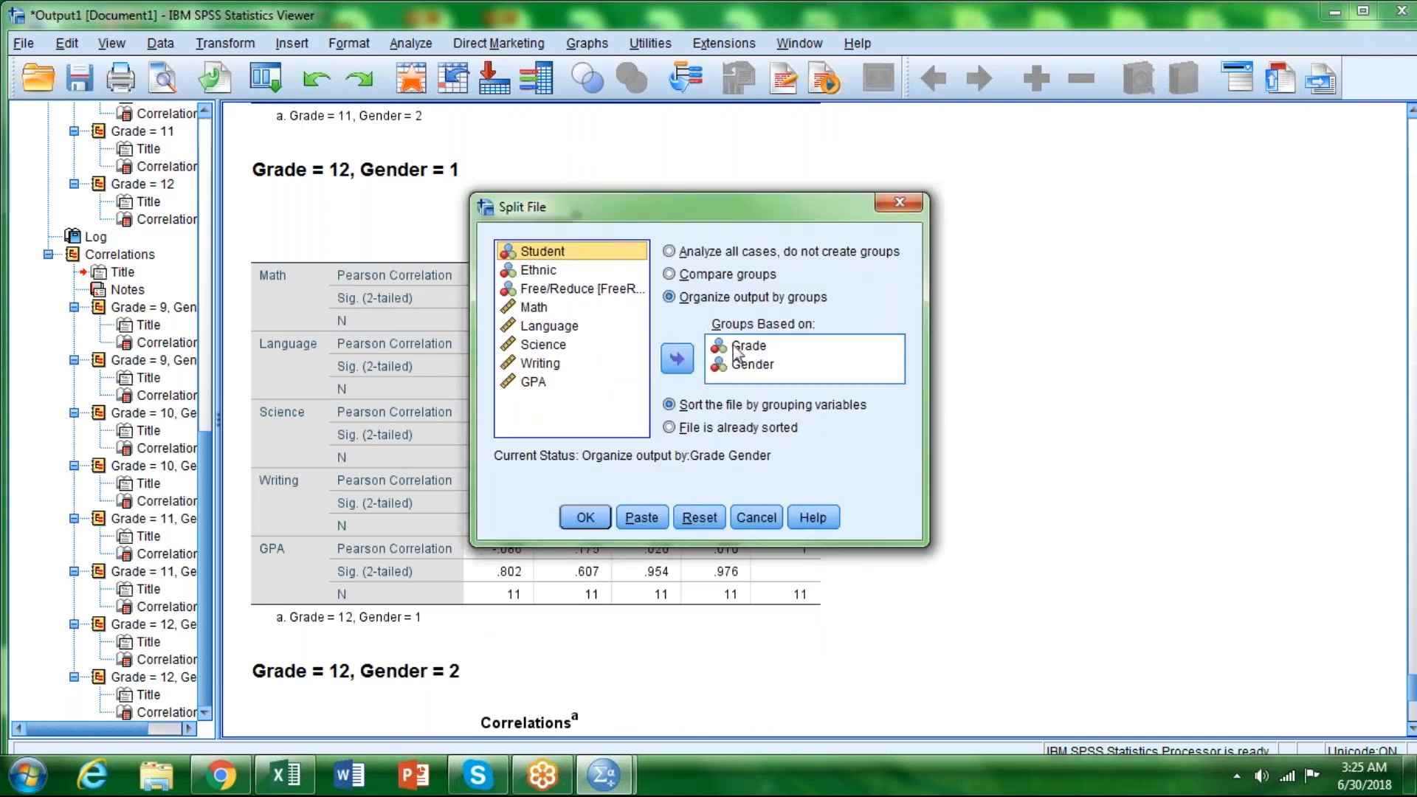
left_click(753, 365)
left_click(677, 359)
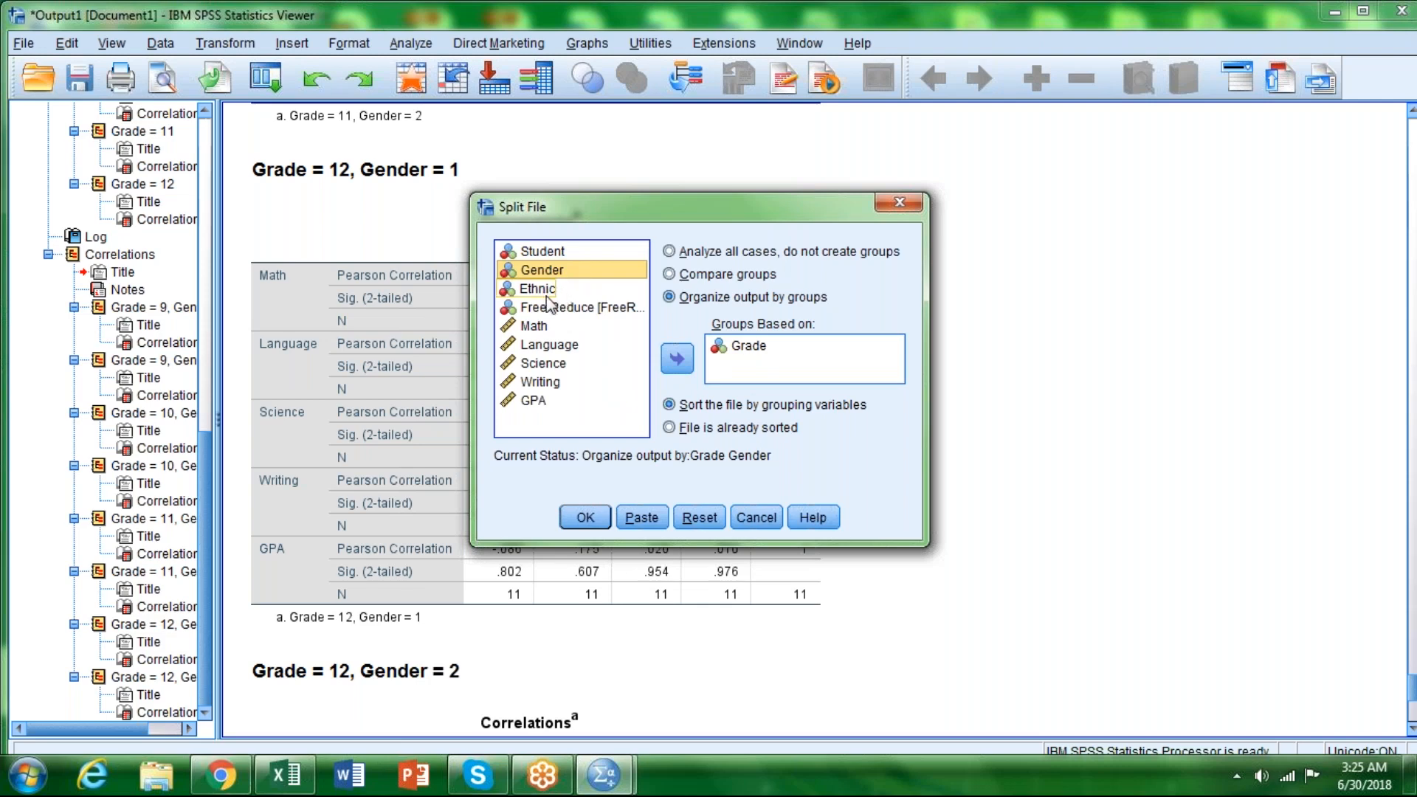
left_click(556, 294)
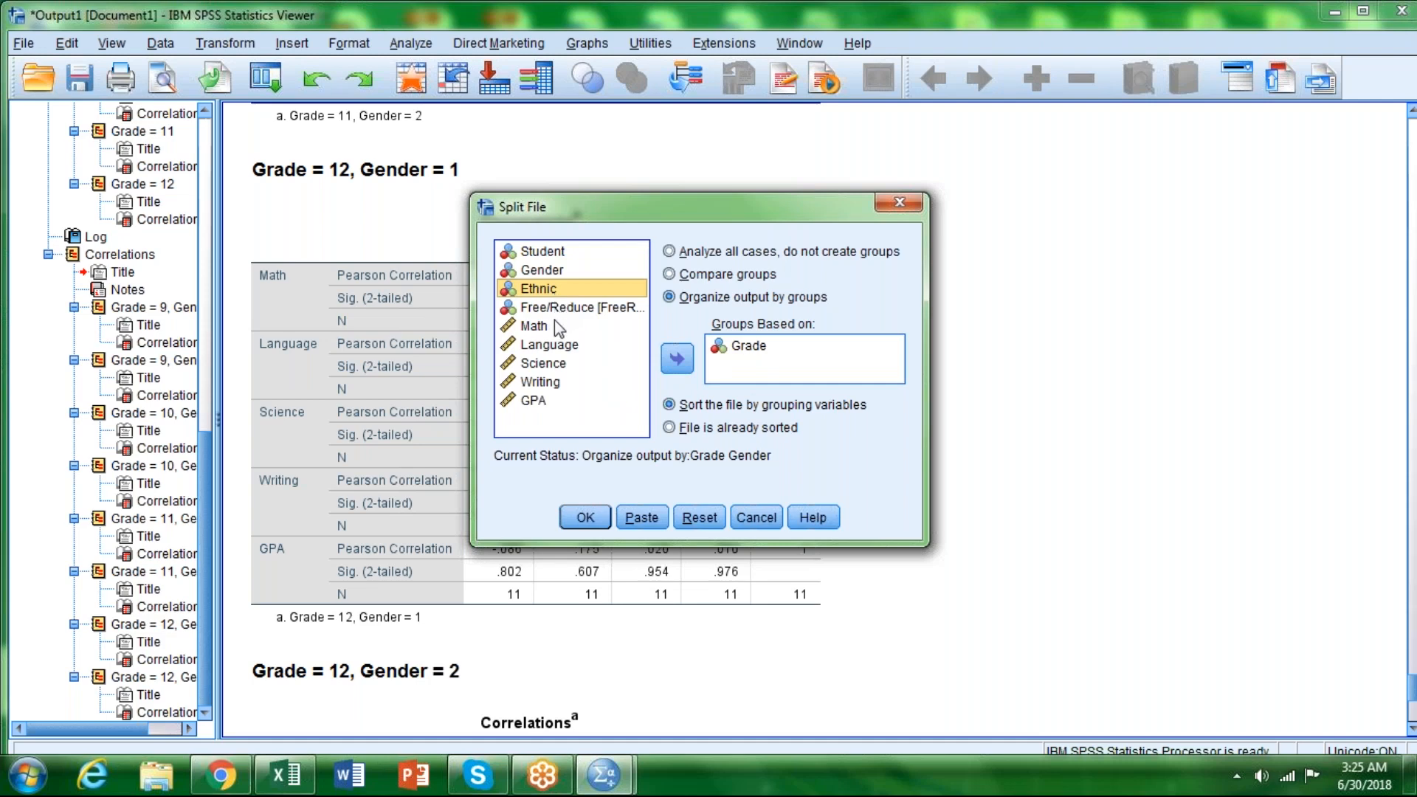
left_click(678, 360)
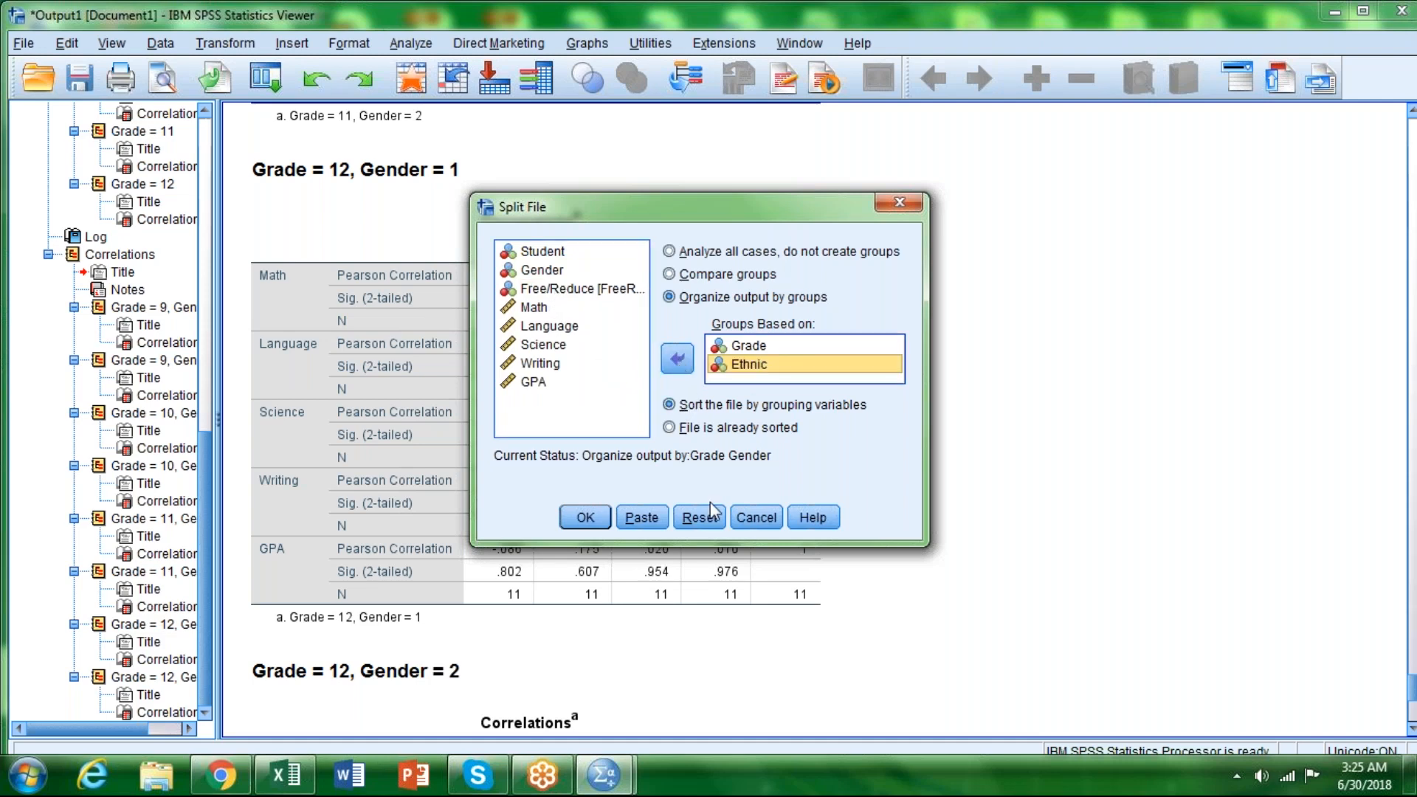
left_click(583, 520)
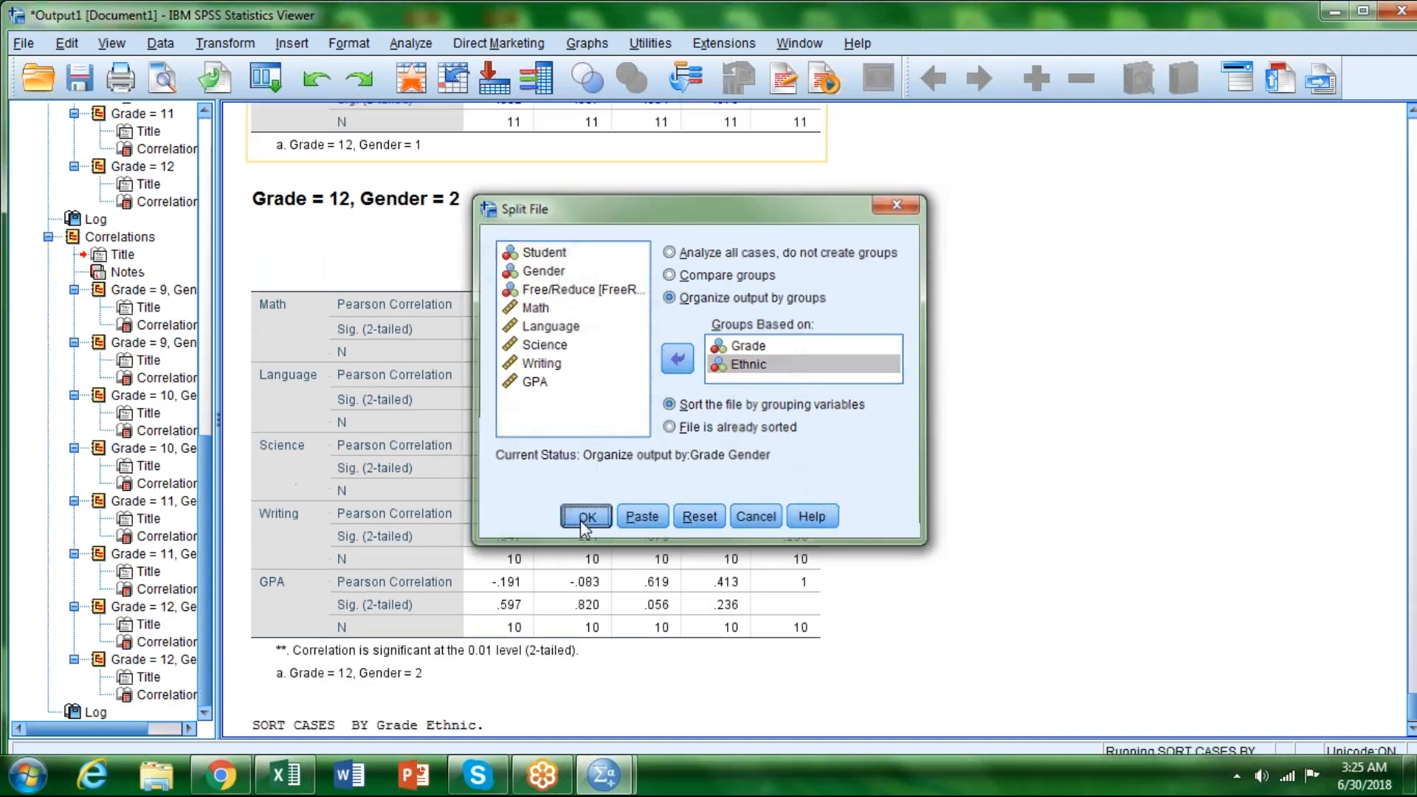
Step: Run two-tailed bivariate Pearson correlations for Math, Language, Science, Writing and GPA, with significant correlations flagged
left_click(418, 44)
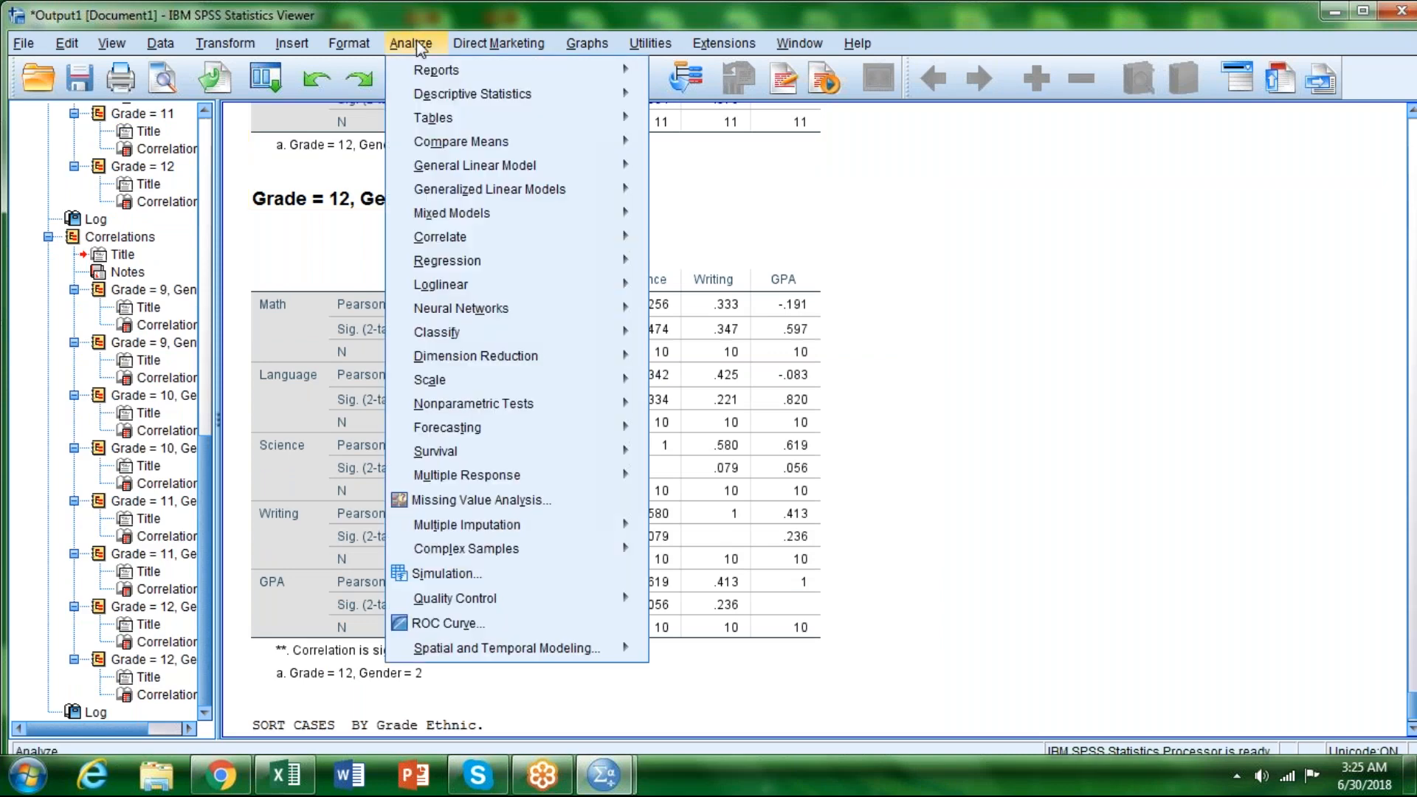
mouse_move(462, 242)
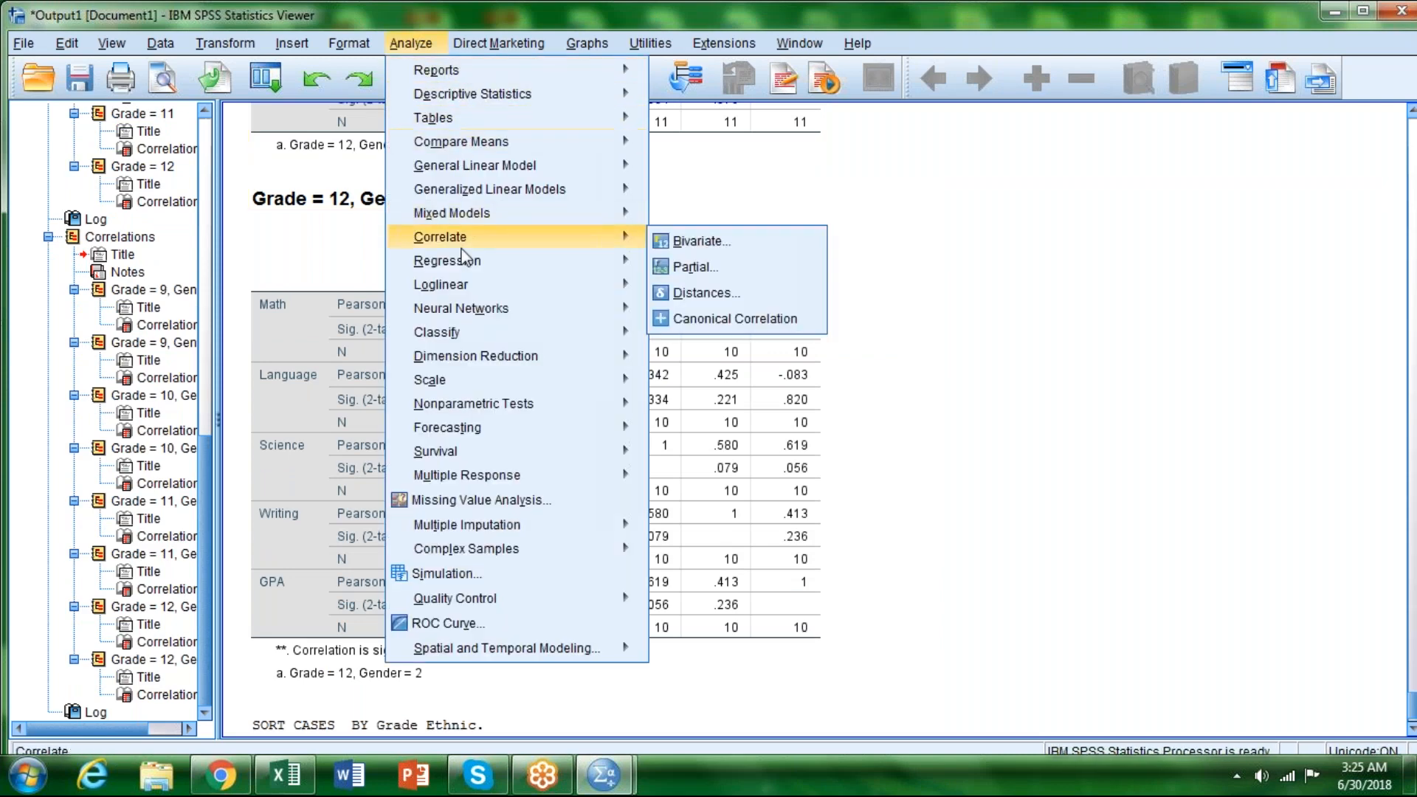
left_click(692, 242)
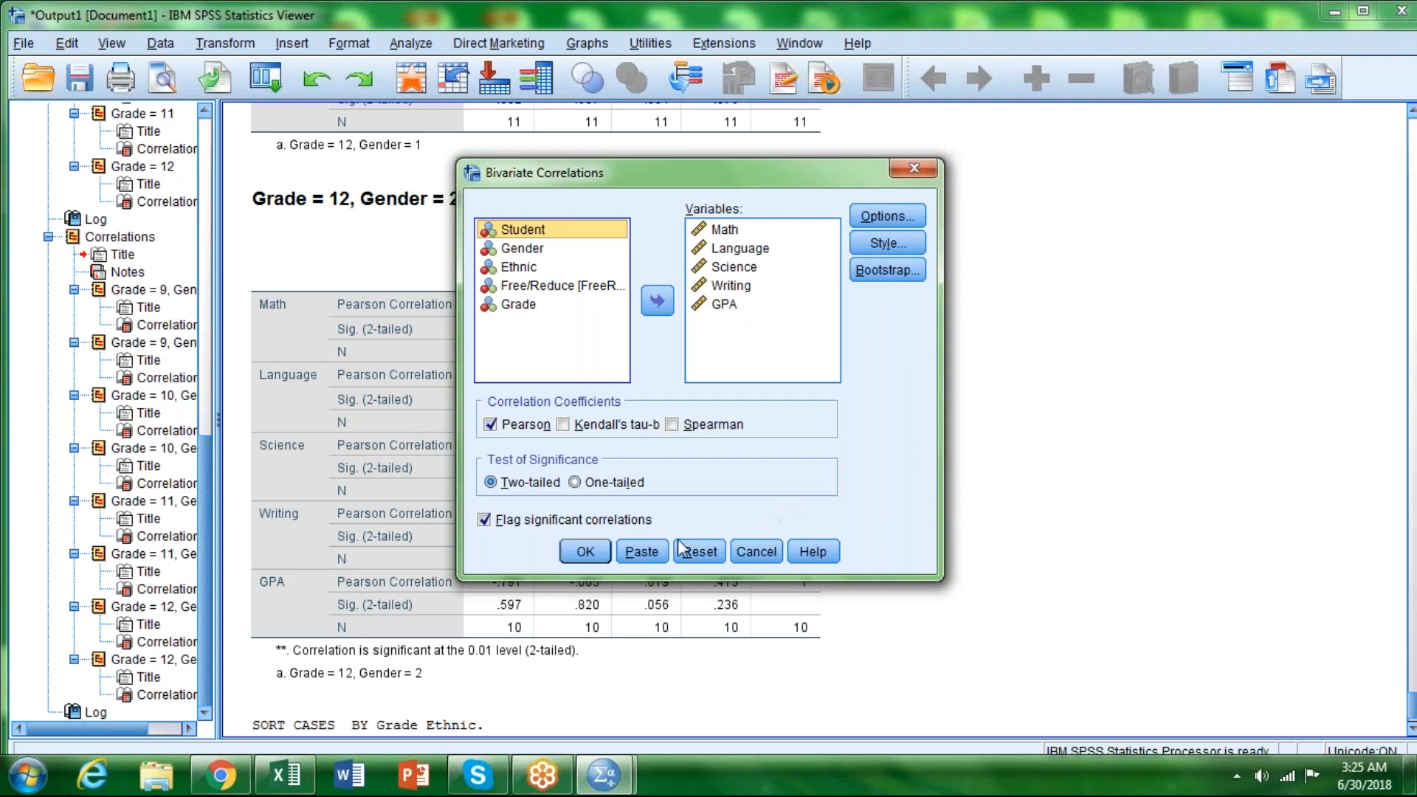
left_click(588, 559)
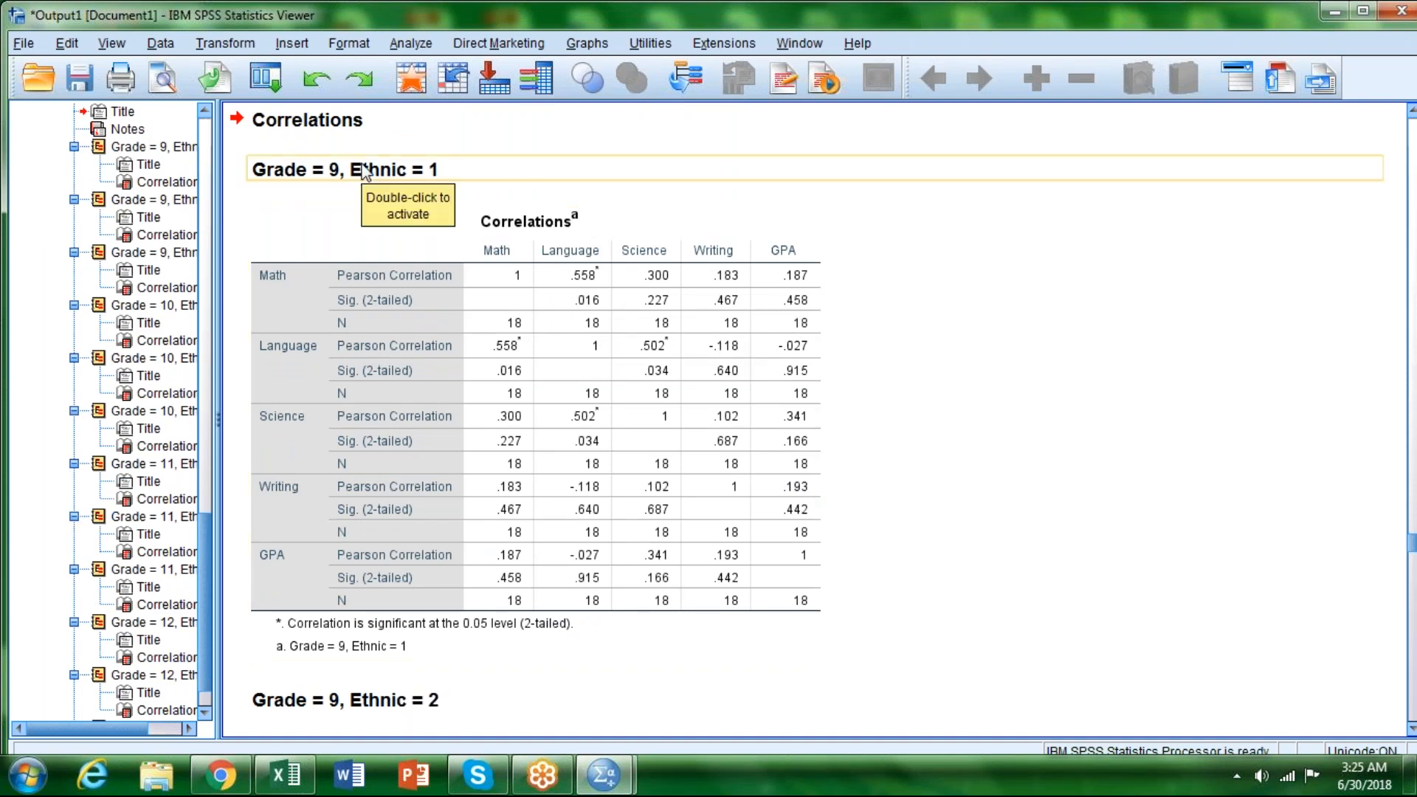
Step: Look through the Grade 9 correlation tables for Ethnic 1, 2 and 3, returning to the Ethnic 1 table
scroll(396, 255, "down", 5)
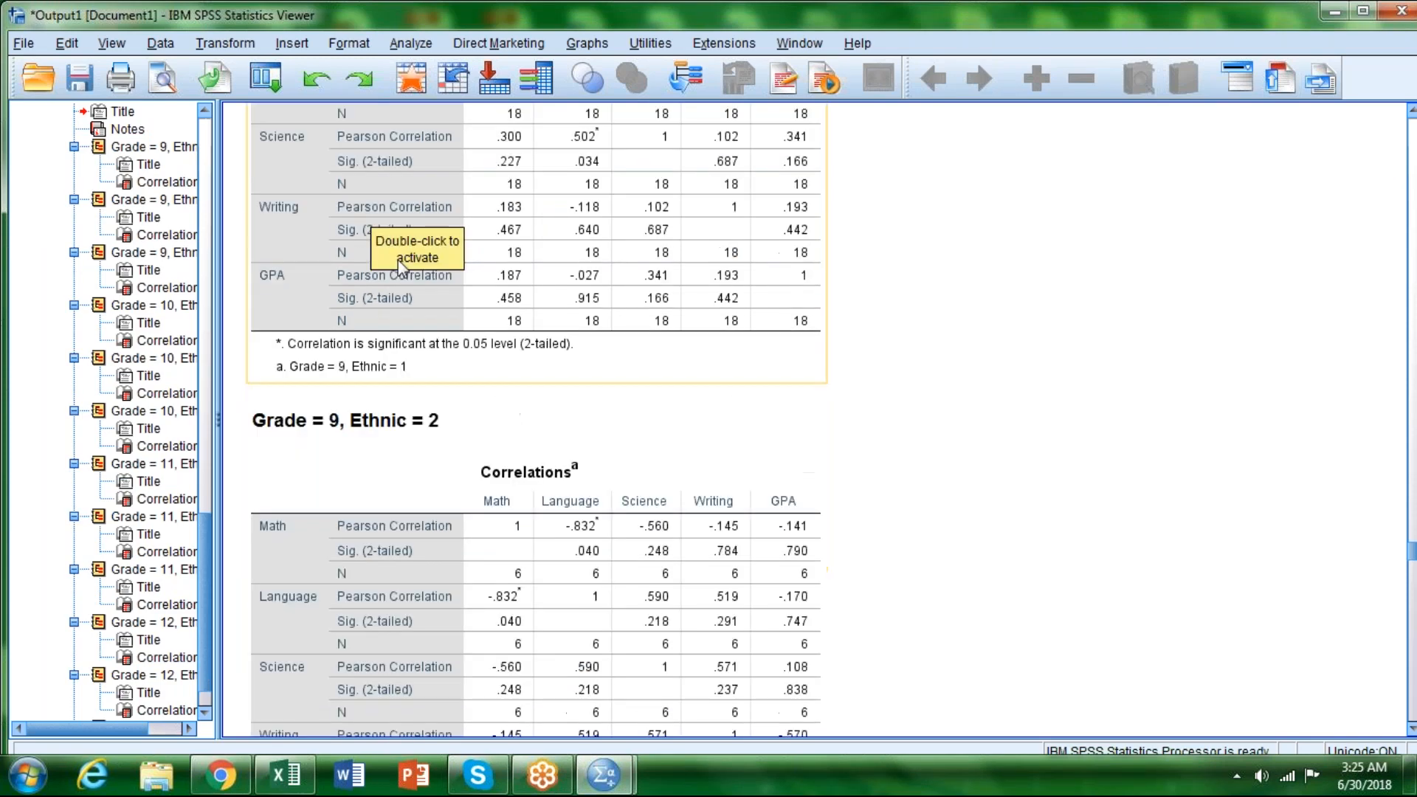
scroll(398, 266, "up", 5)
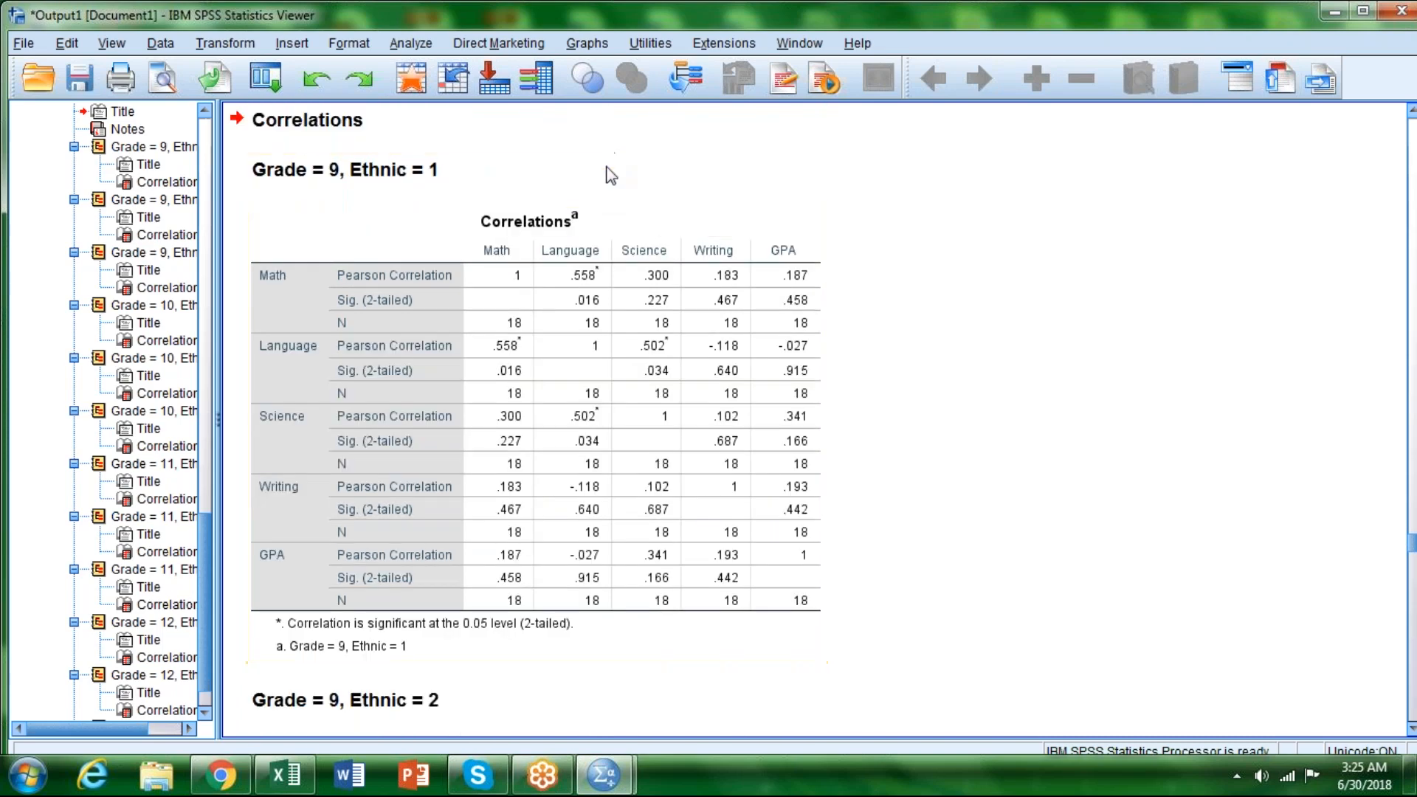
scroll(740, 318, "down", 7)
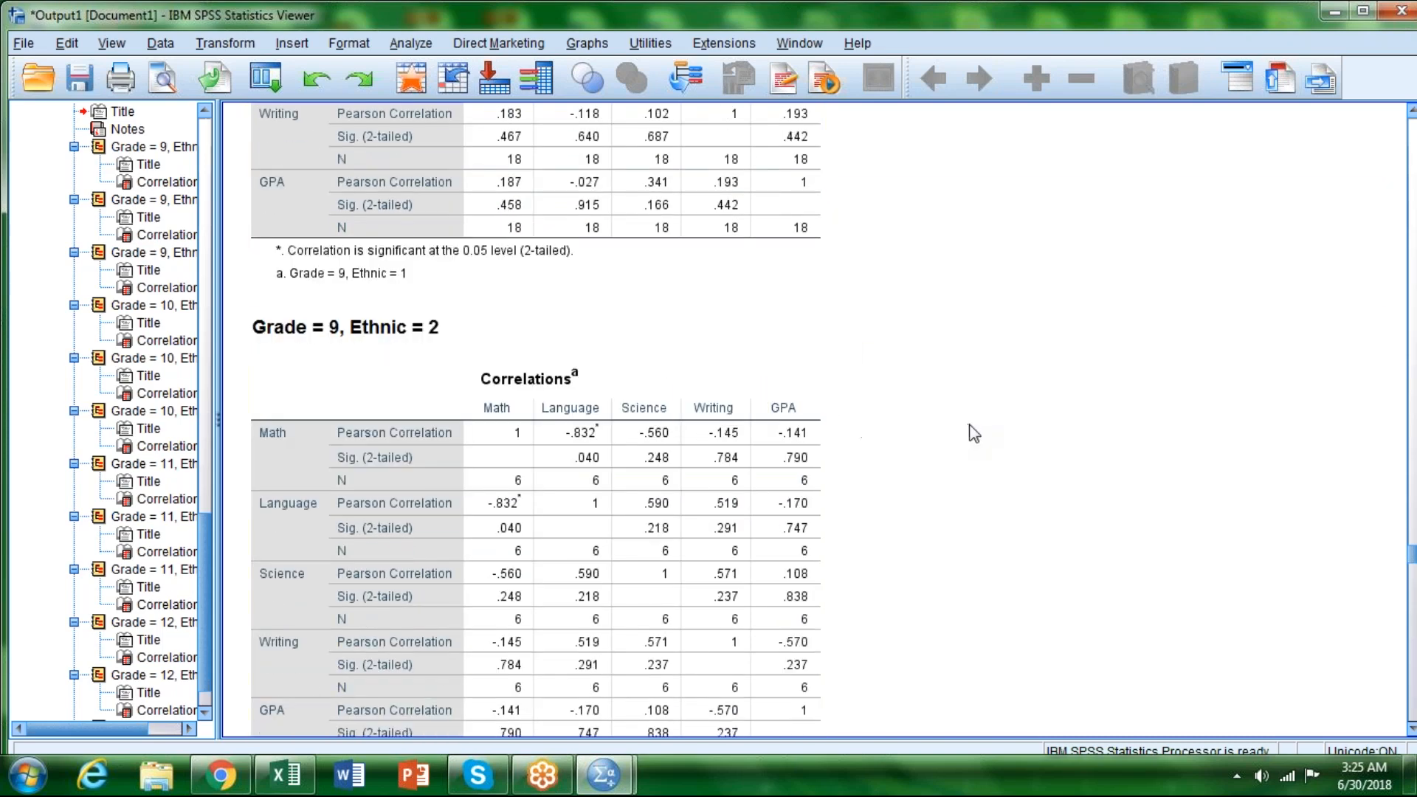
scroll(974, 434, "down", 5)
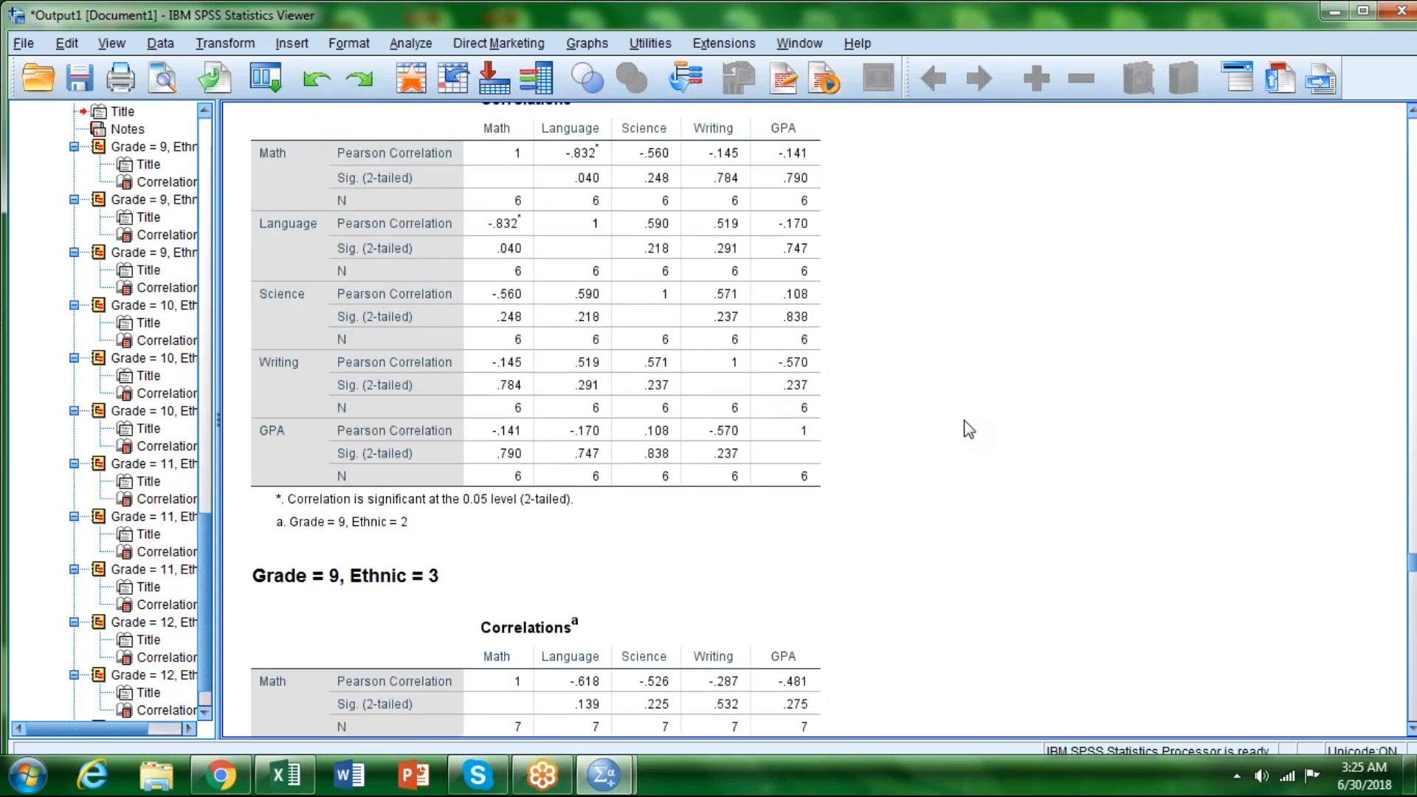
scroll(968, 428, "down", 5)
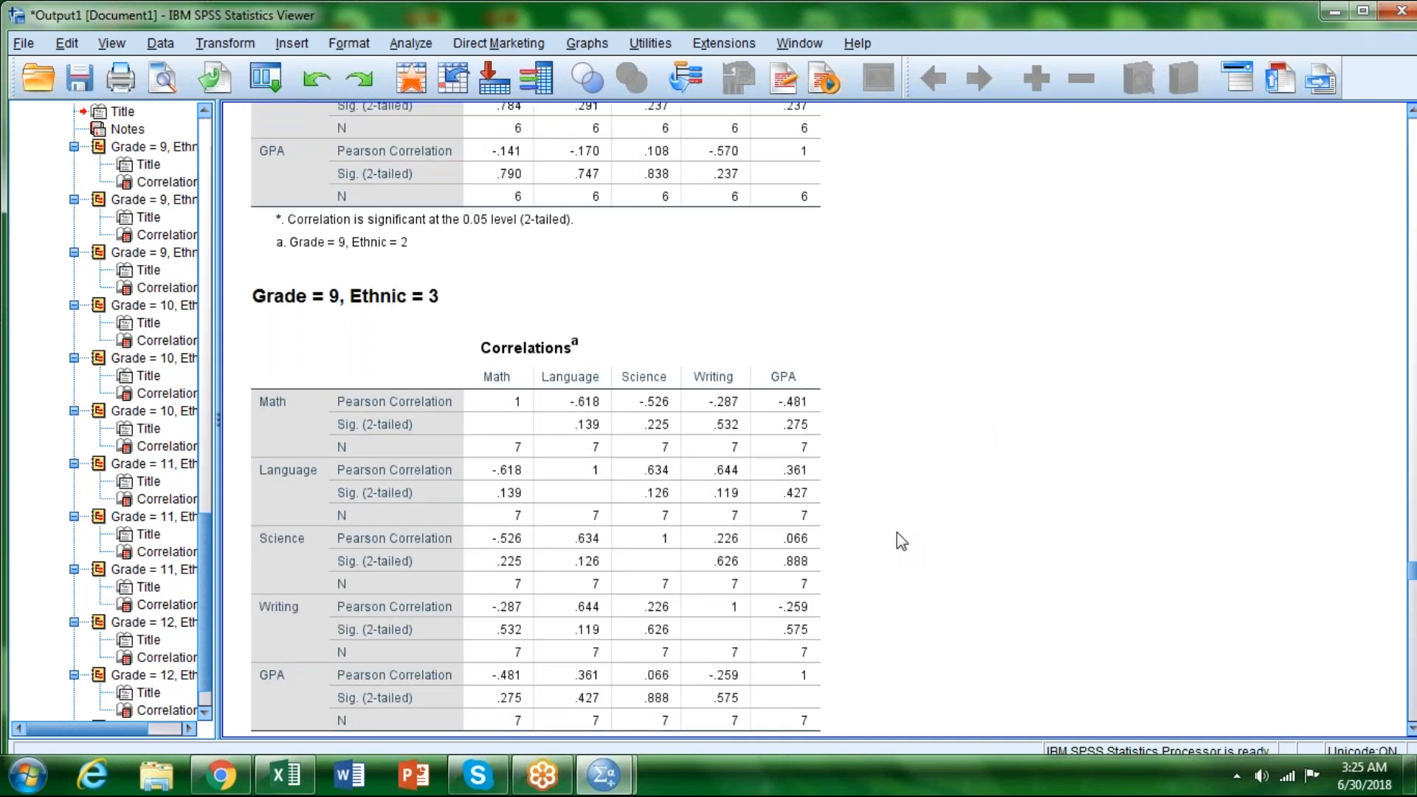
scroll(896, 533, "up", 10)
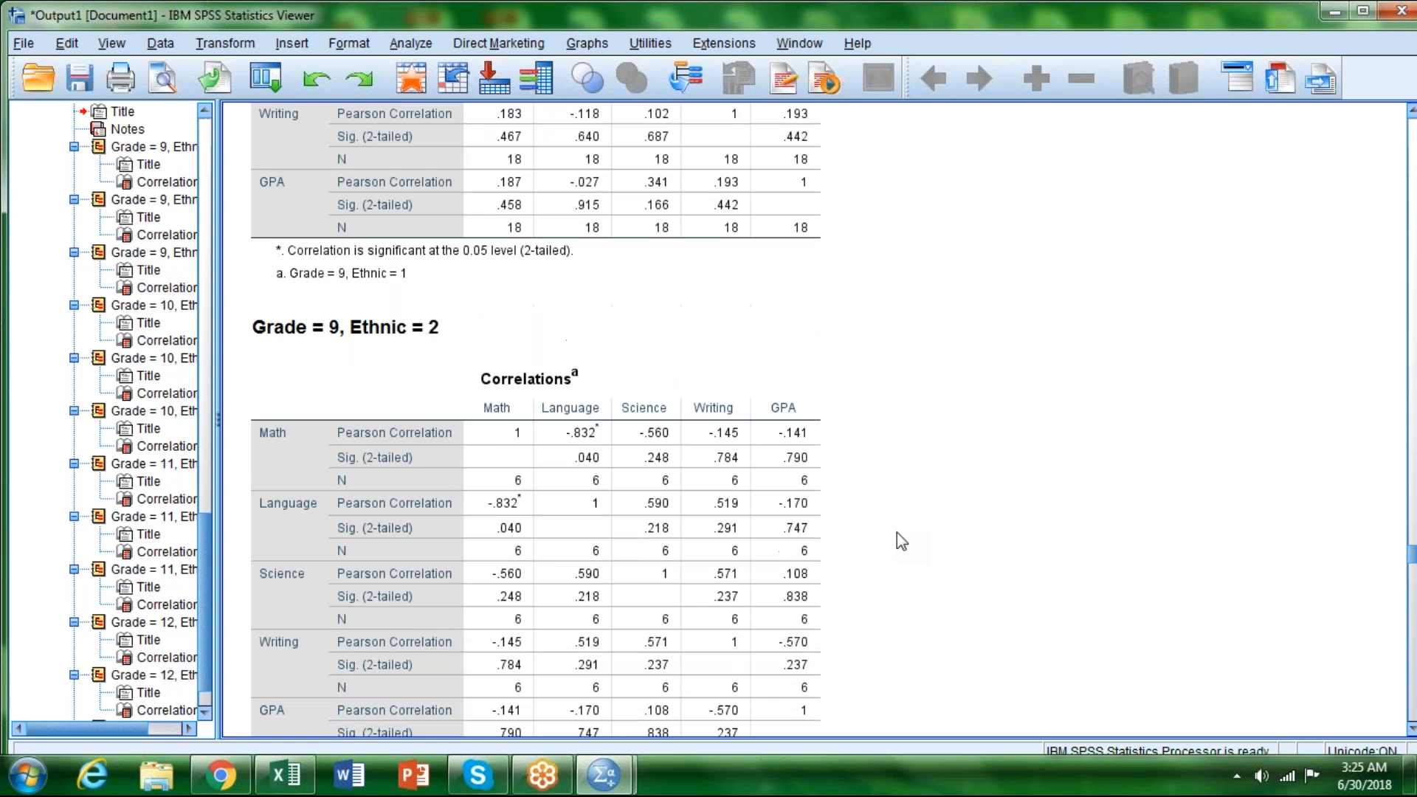
scroll(897, 532, "up", 5)
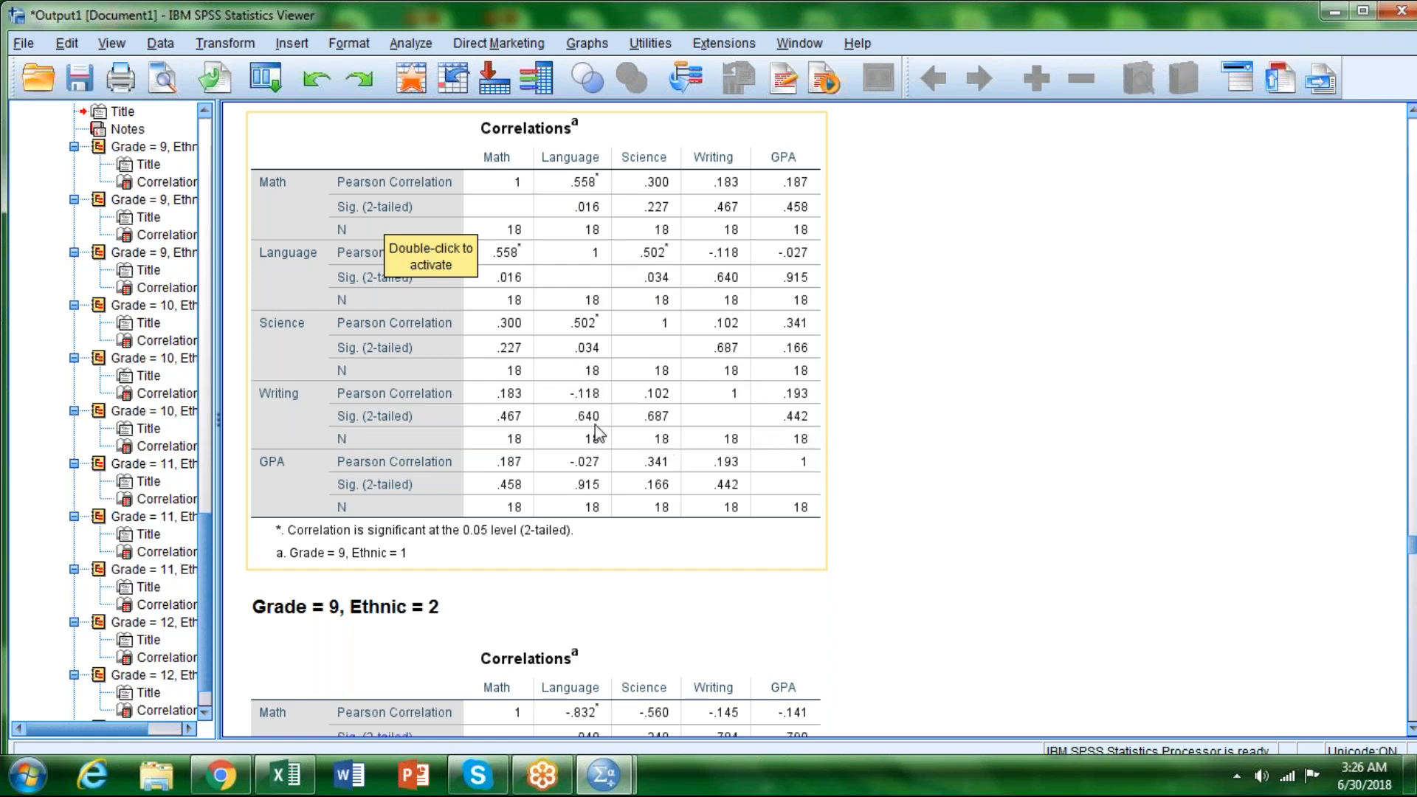
Step: Compare the Math–Language correlation and its significance across the Ethnic 1, 2 and 3 tables of Grade 9
scroll(898, 470, "down", 6)
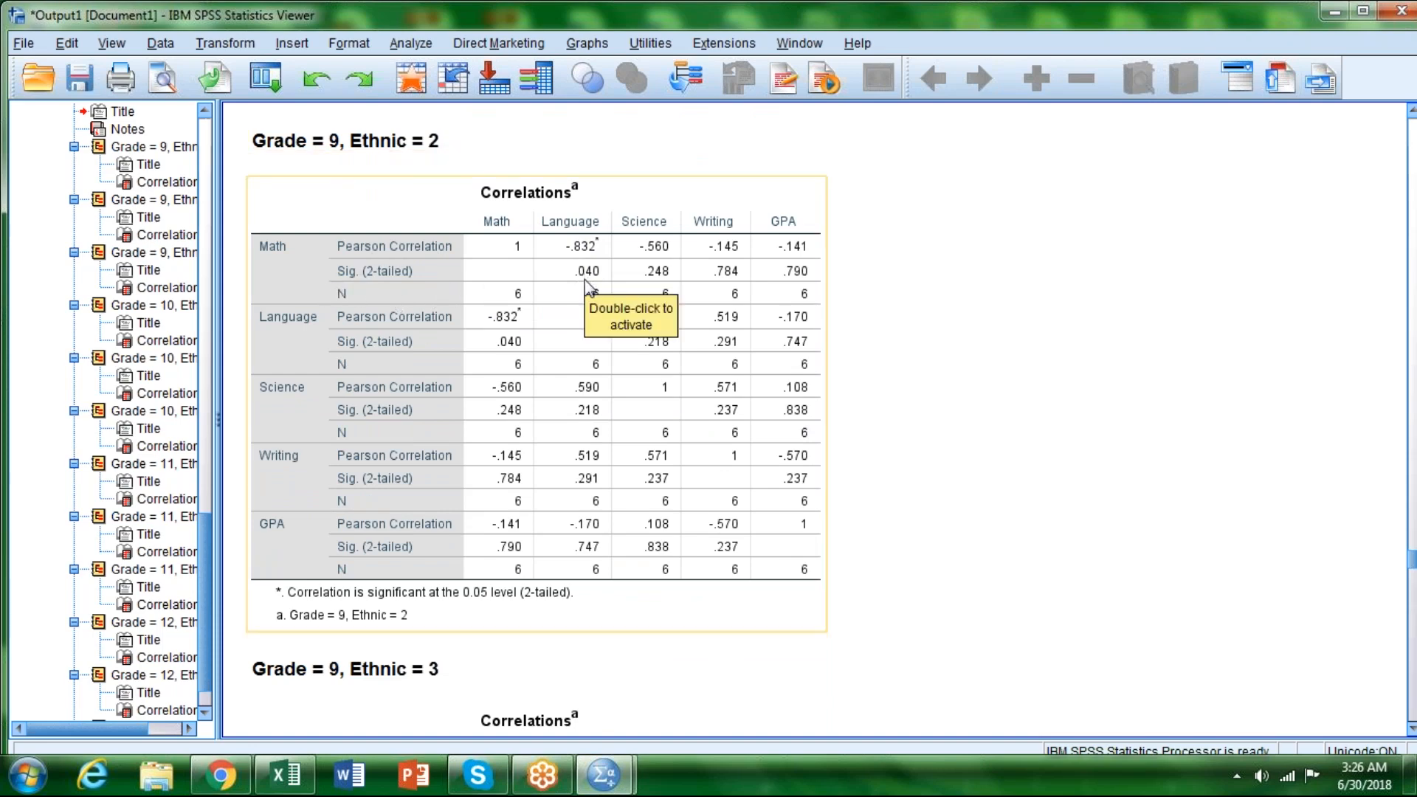
scroll(588, 286, "down", 3)
scroll(588, 286, "down", 12)
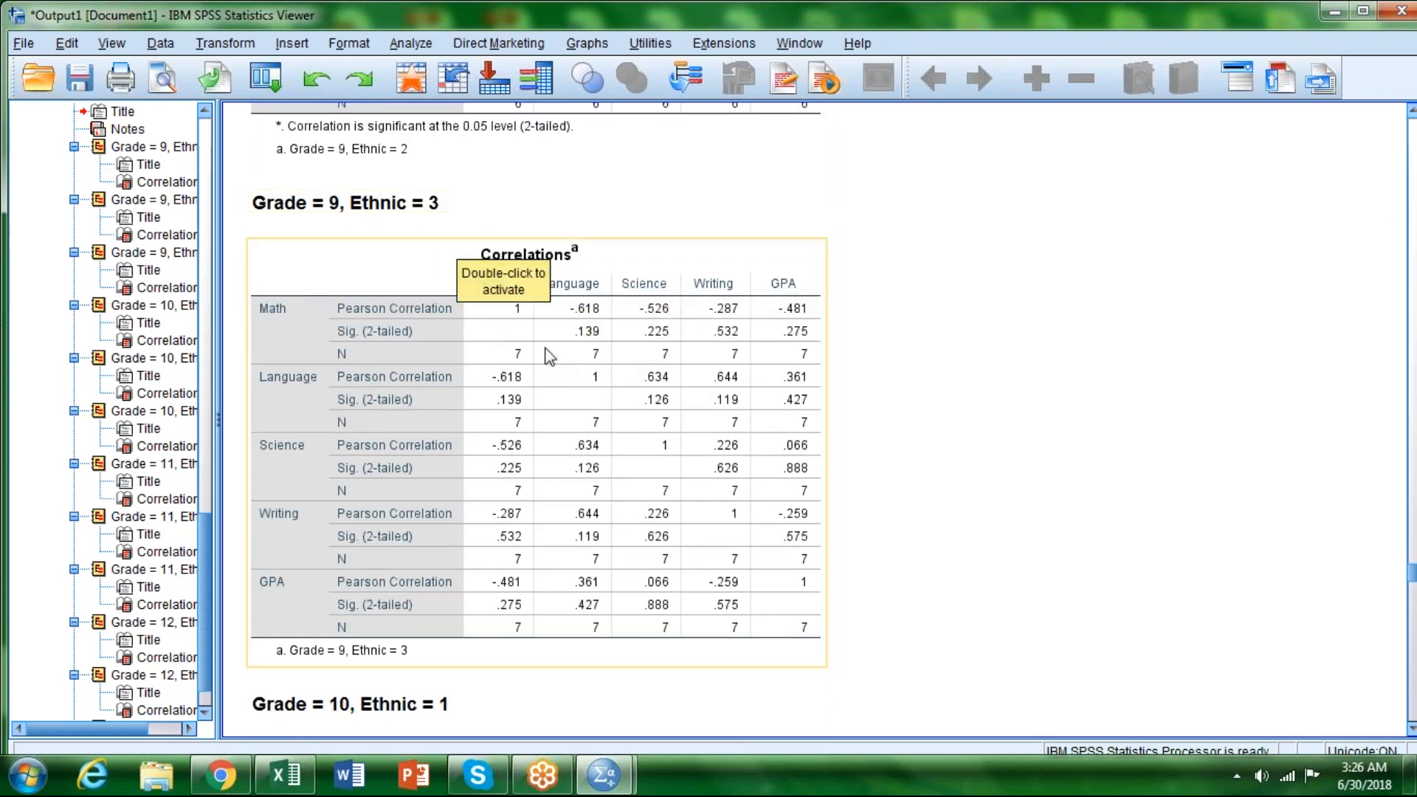
scroll(902, 342, "up", 20)
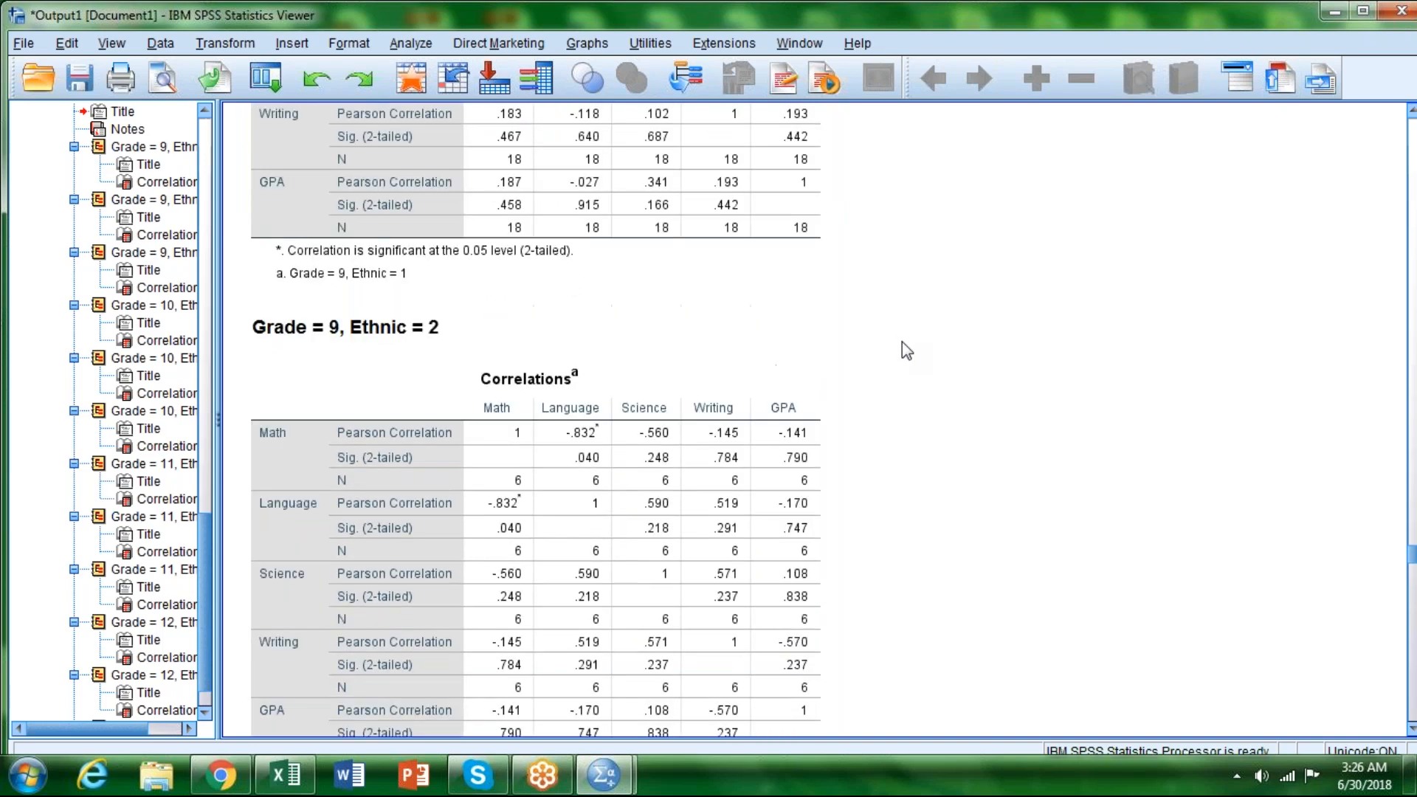
scroll(902, 343, "up", 10)
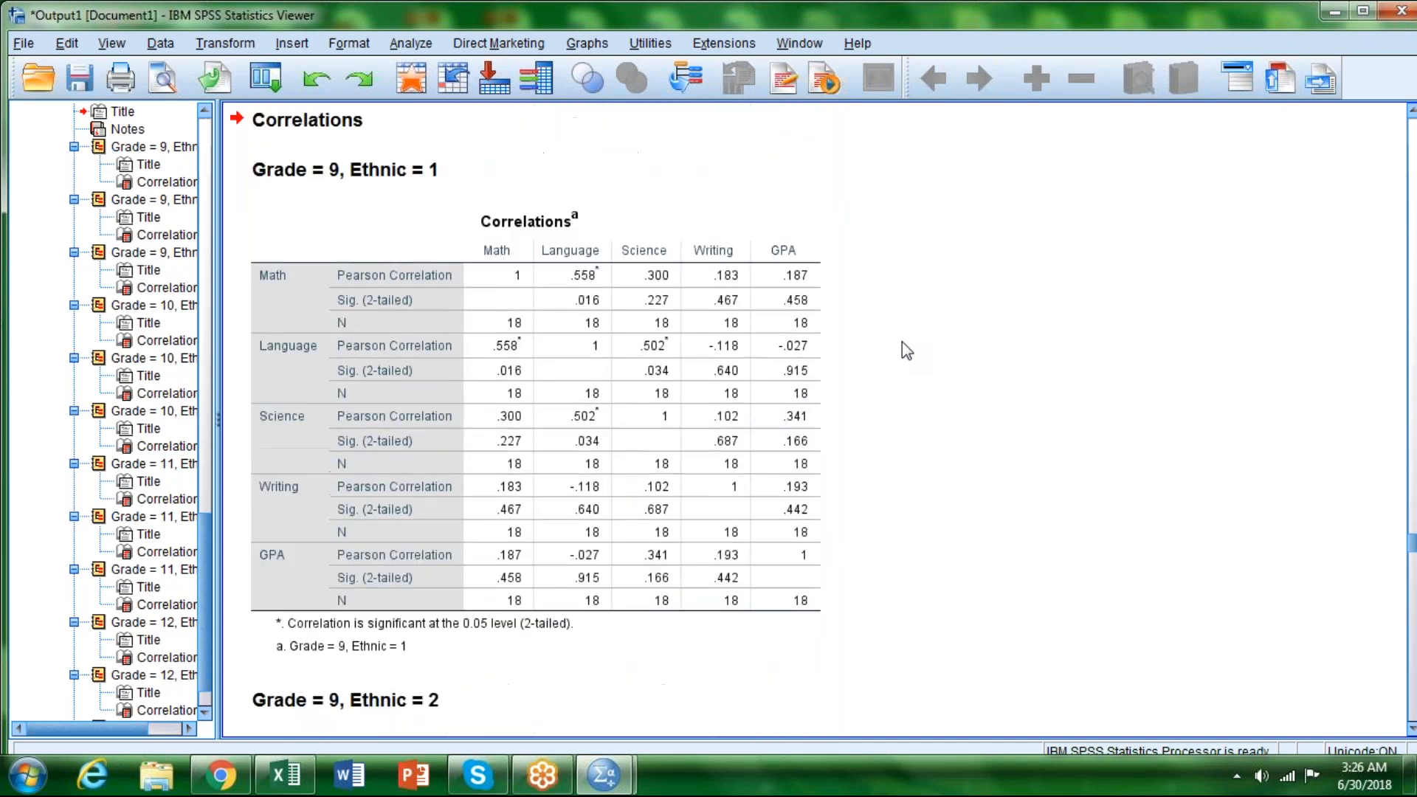
scroll(902, 342, "down", 20)
left_click(586, 209)
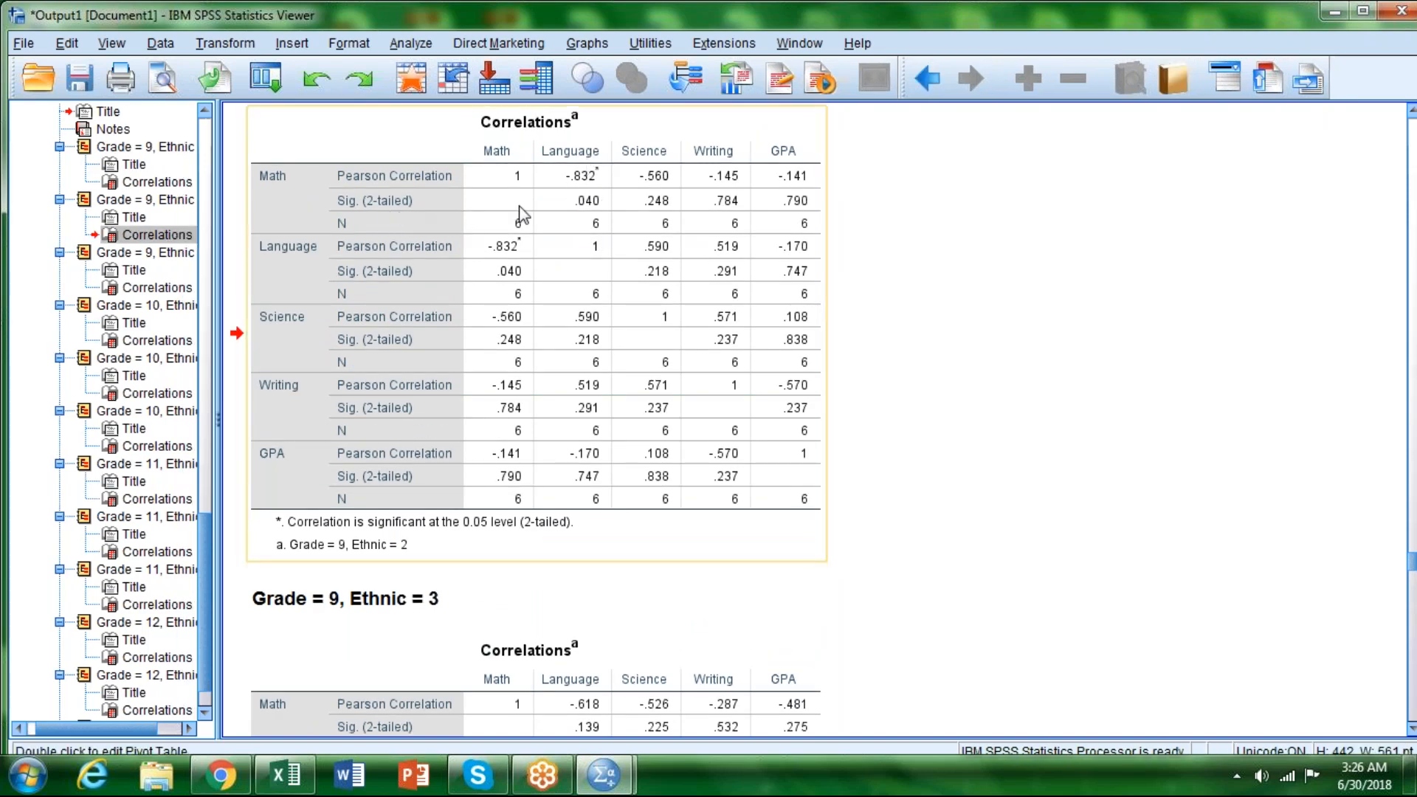
scroll(608, 266, "down", 5)
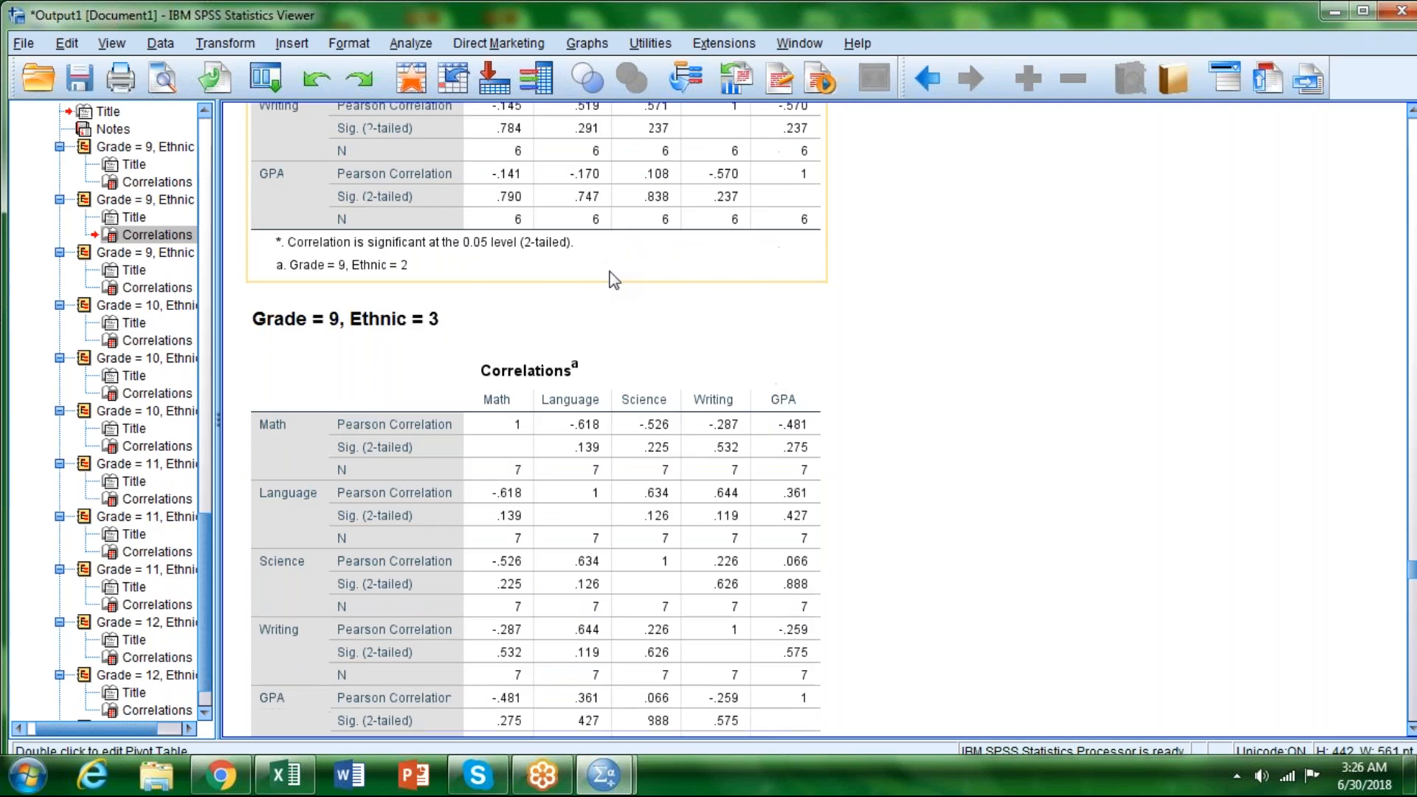
Step: Examine the Grade 10 correlation tables for Ethnic 1, 2 and 3, focusing on the coefficients and sample sizes of Ethnic 3
scroll(615, 278, "down", 10)
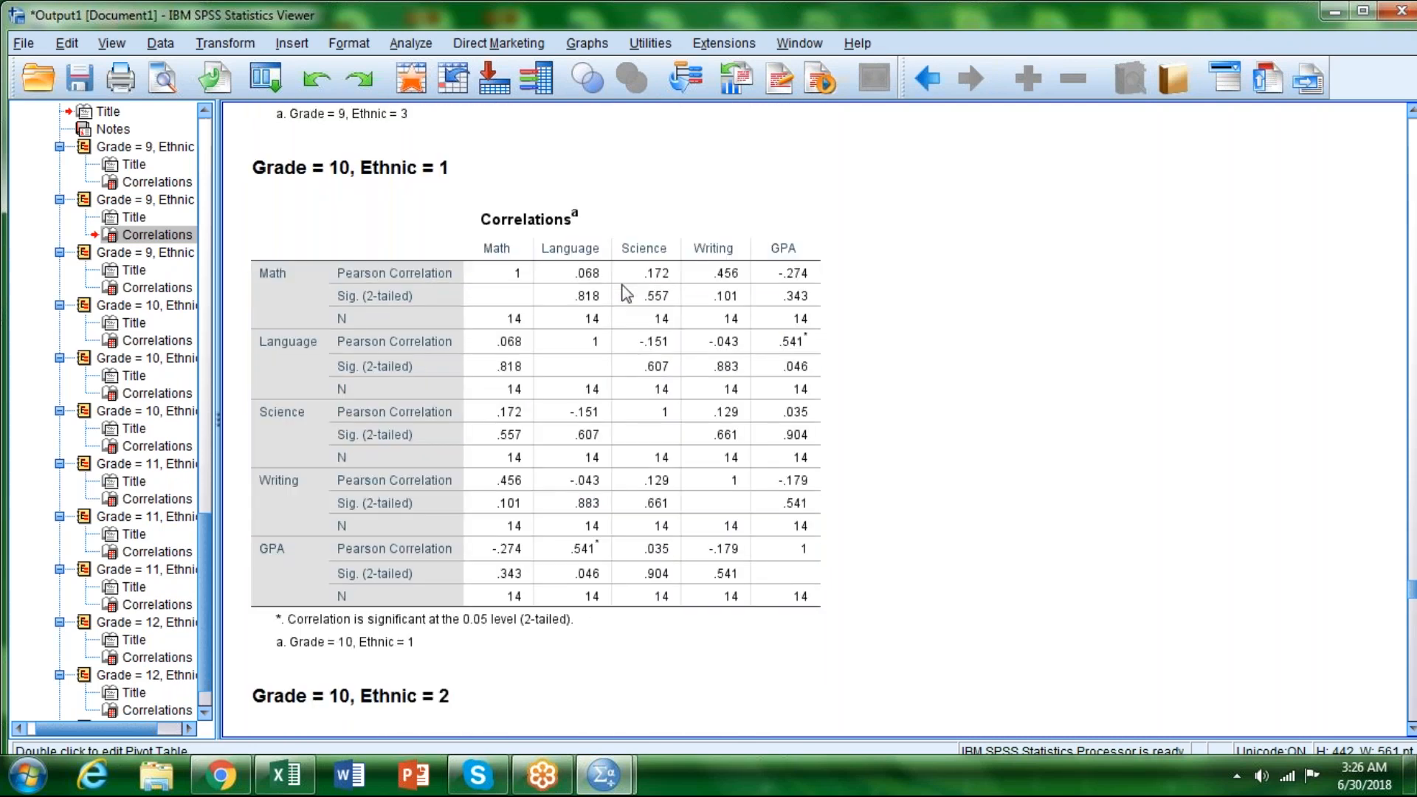
scroll(634, 310, "down", 10)
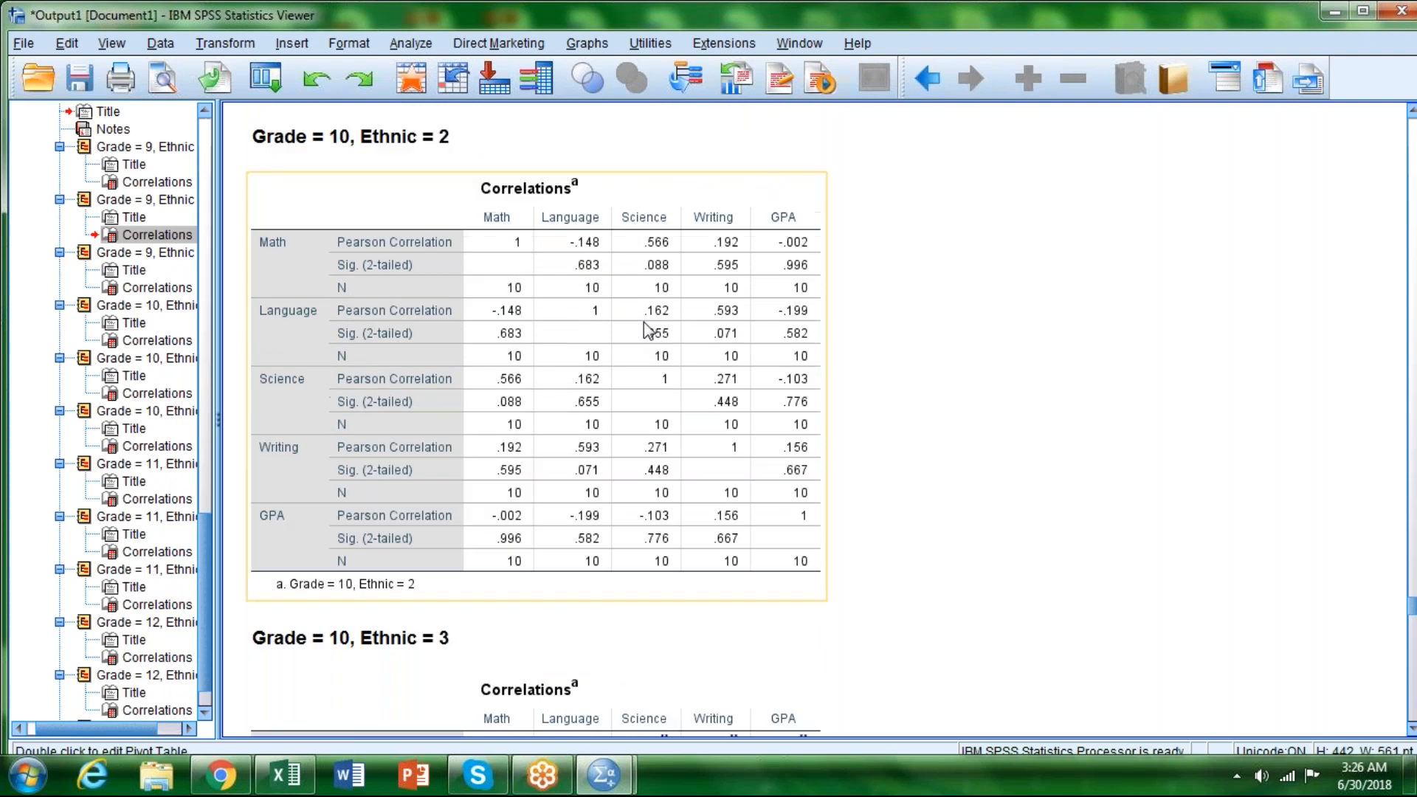
scroll(644, 322, "down", 12)
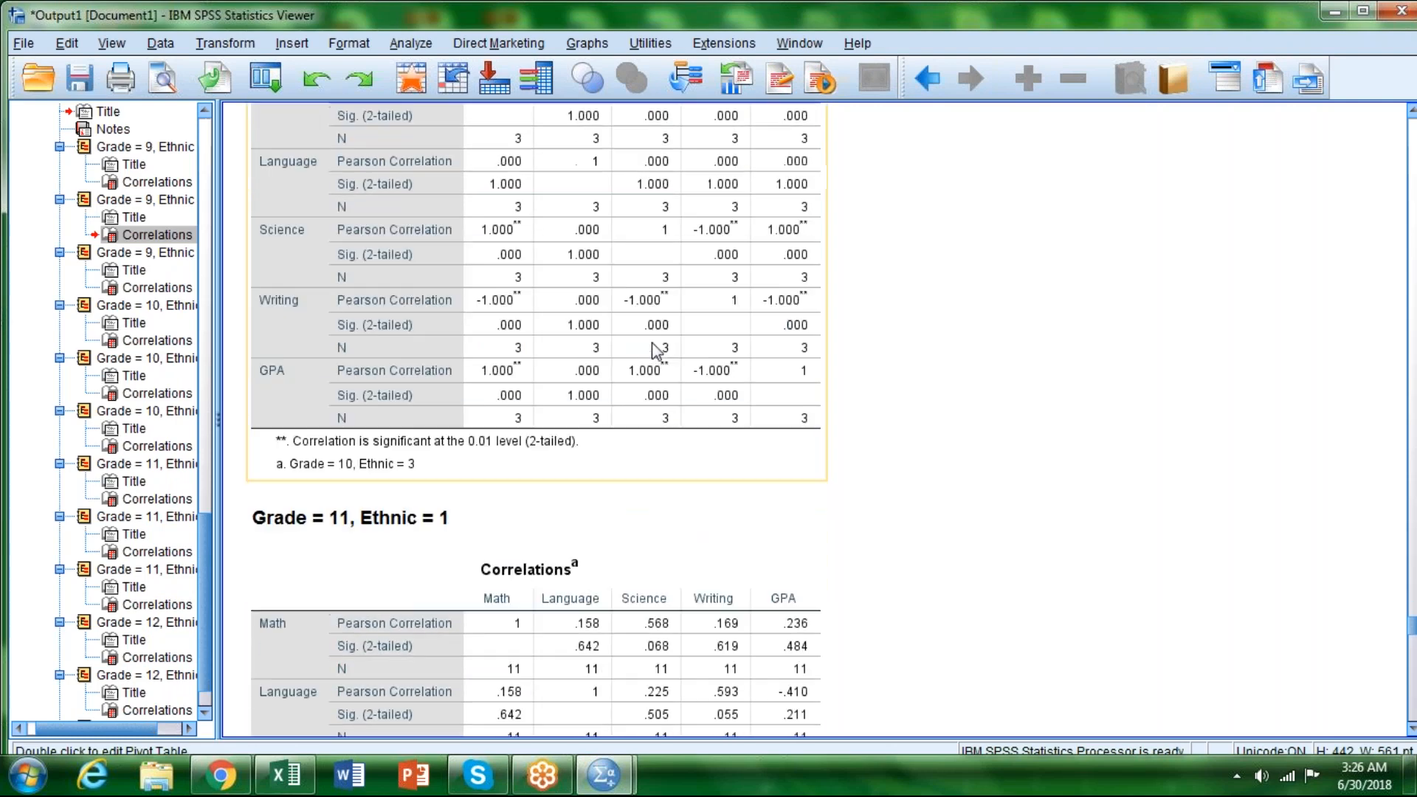
scroll(652, 343, "up", 3)
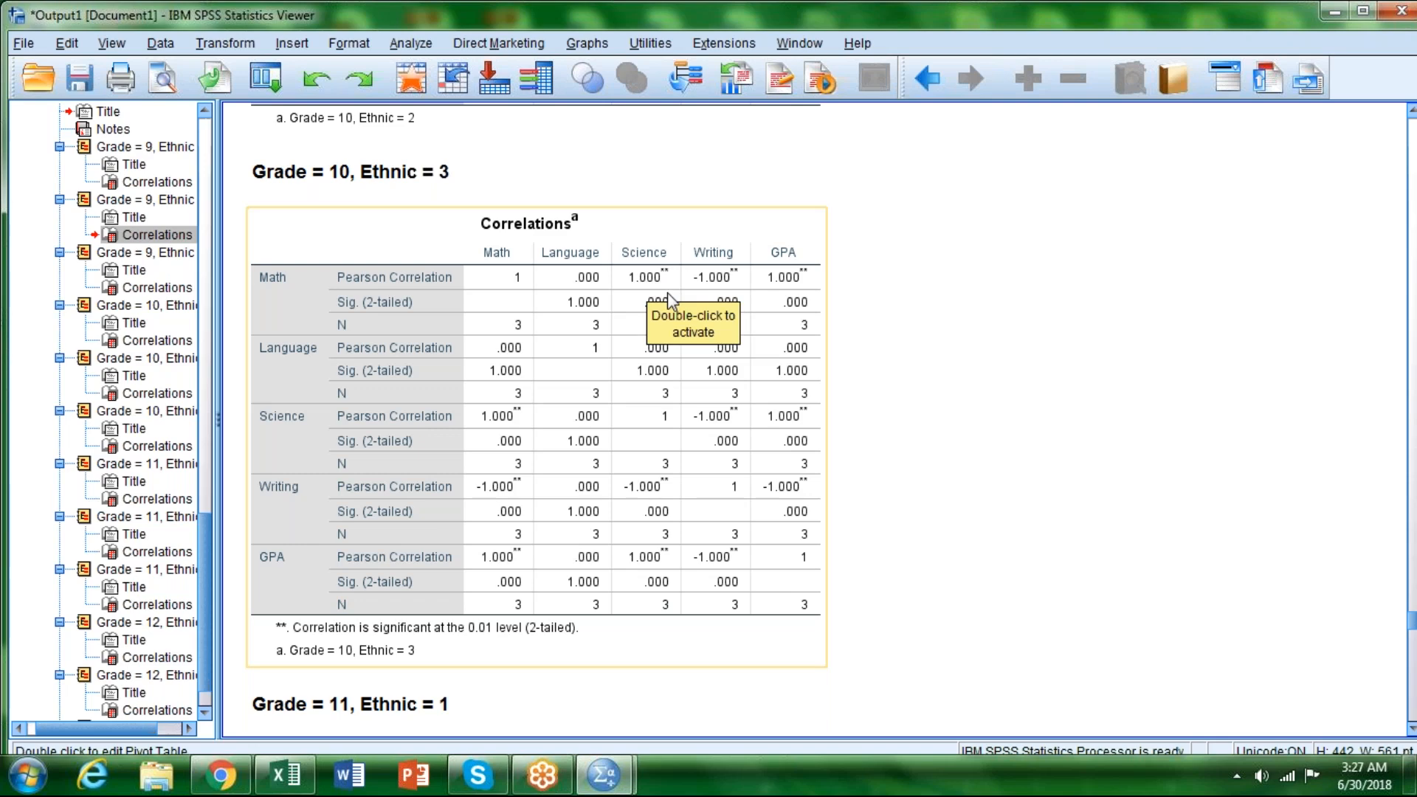
scroll(780, 559, "down", 3)
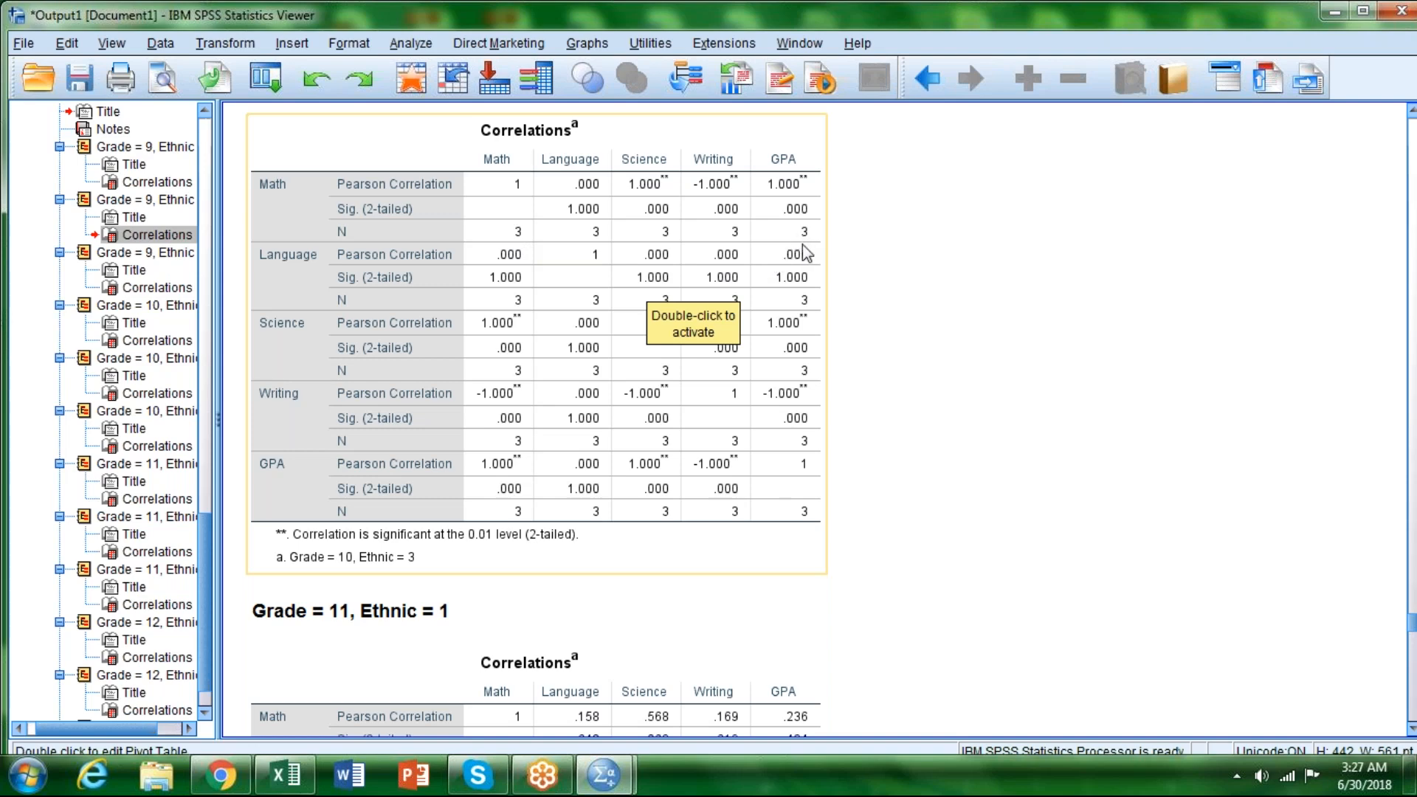
Step: Examine the Grade 11 correlation tables for all three ethnic groups and the Grade 12 table for Ethnic 1, checking for significant coefficients
scroll(800, 277, "down", 3)
scroll(797, 294, "down", 5)
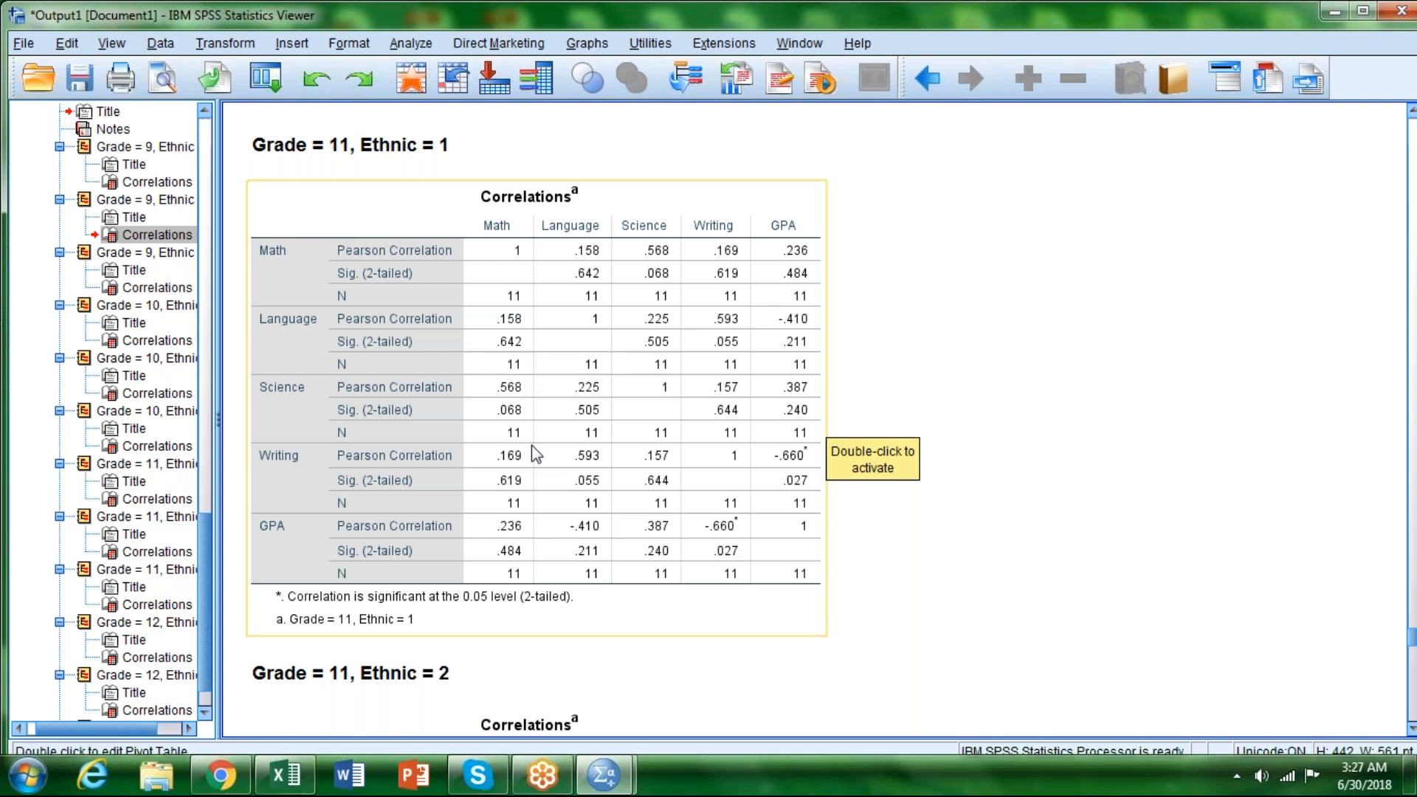
scroll(531, 451, "down", 5)
scroll(534, 443, "down", 15)
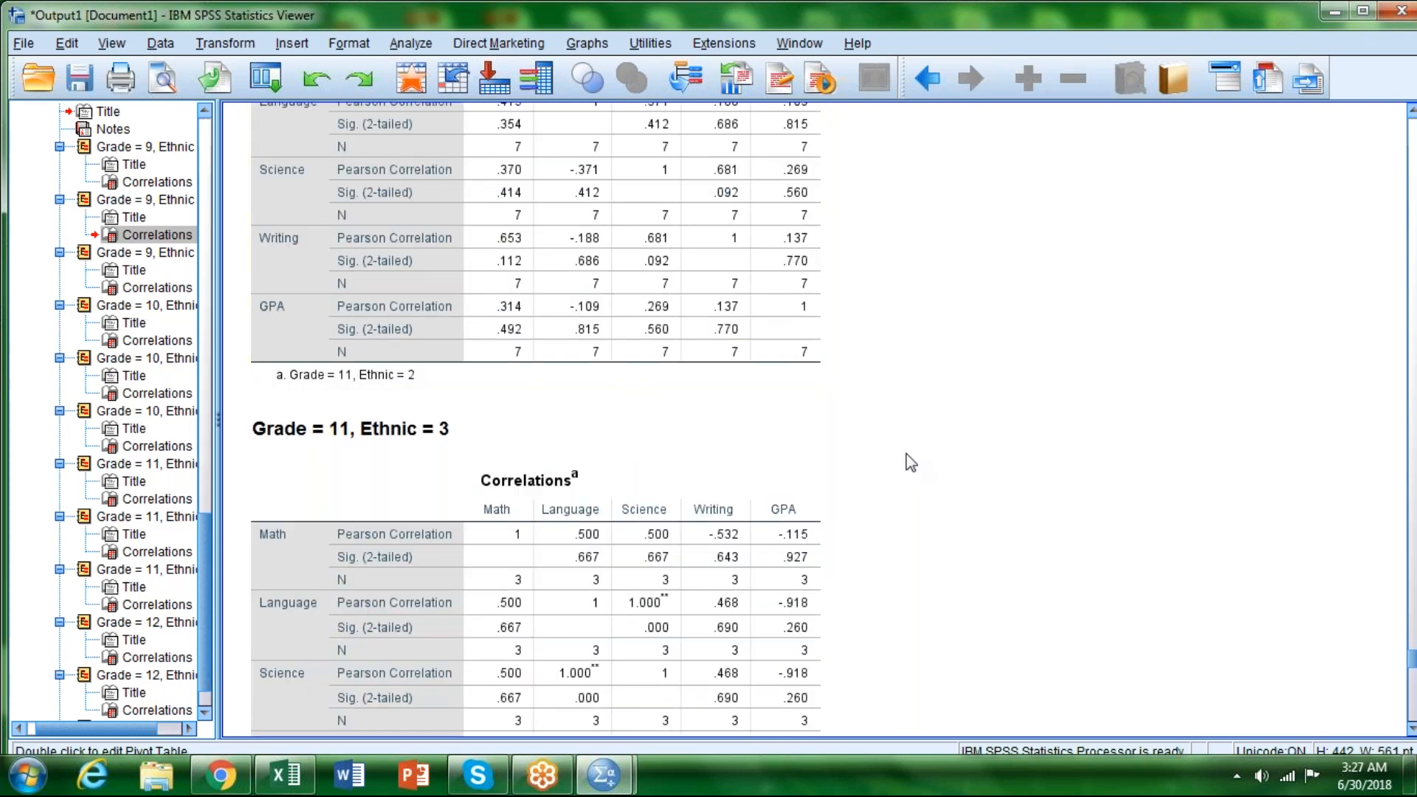
scroll(910, 462, "down", 10)
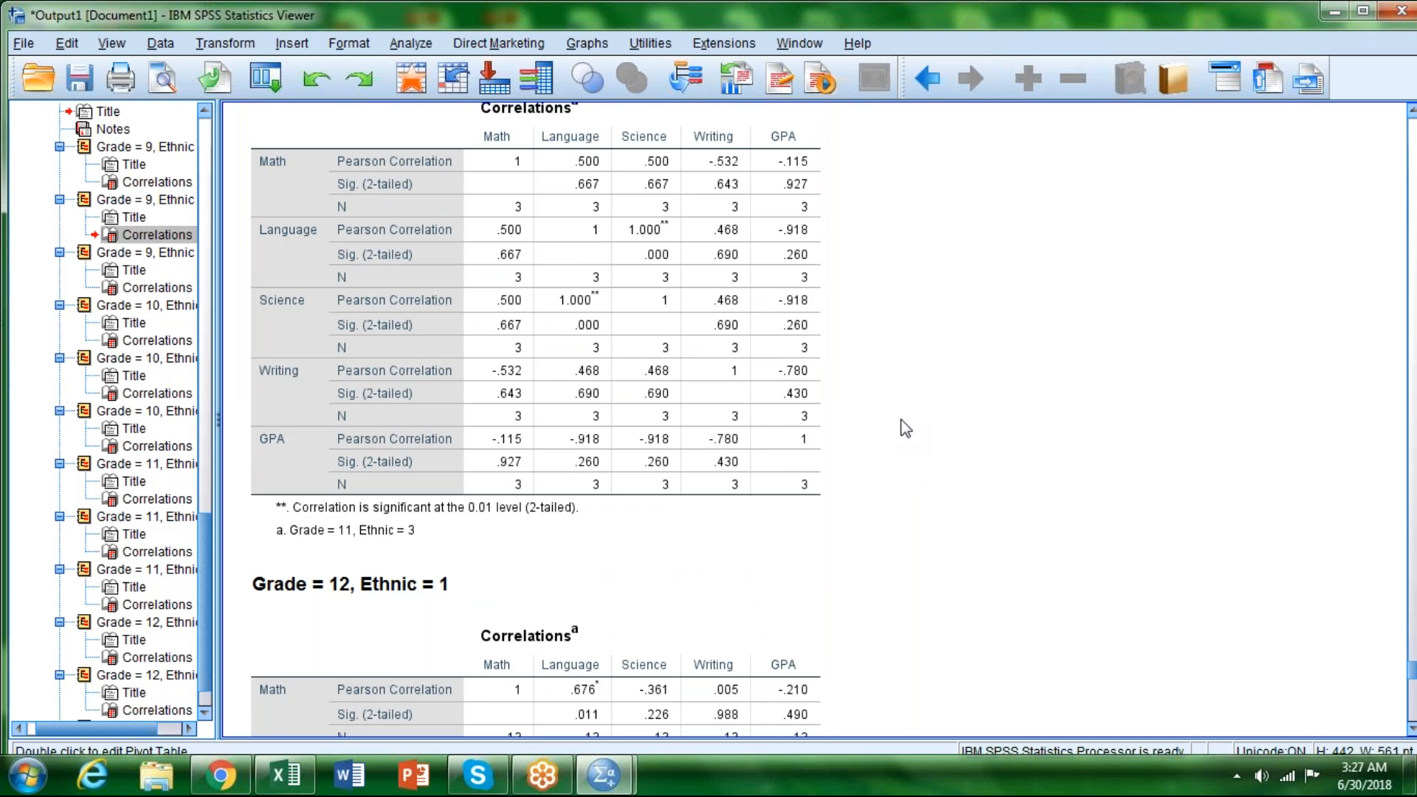
scroll(904, 427, "down", 10)
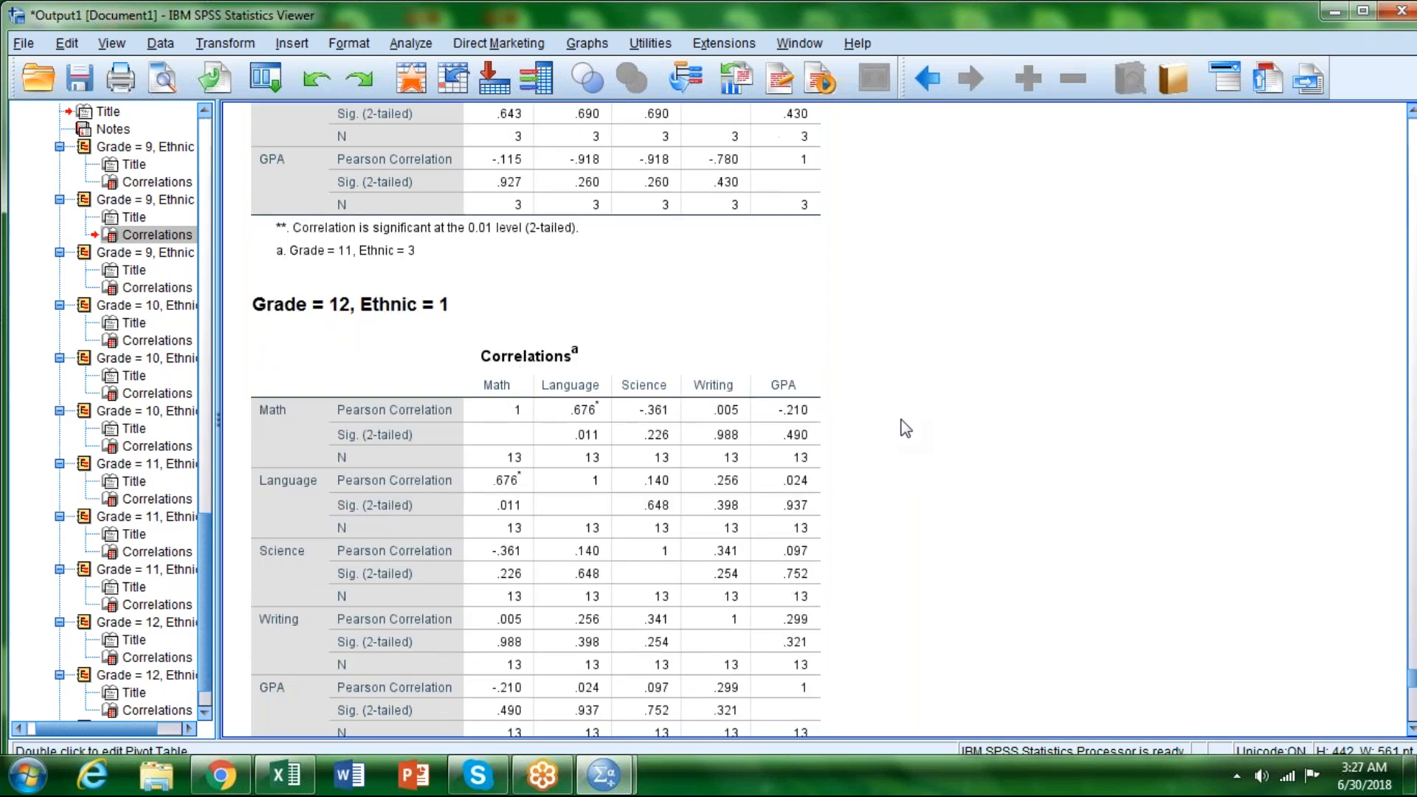
Step: Remove Grade from the Split File grouping so the output is organized by Ethnic only
left_click(1411, 144)
left_click(1411, 144)
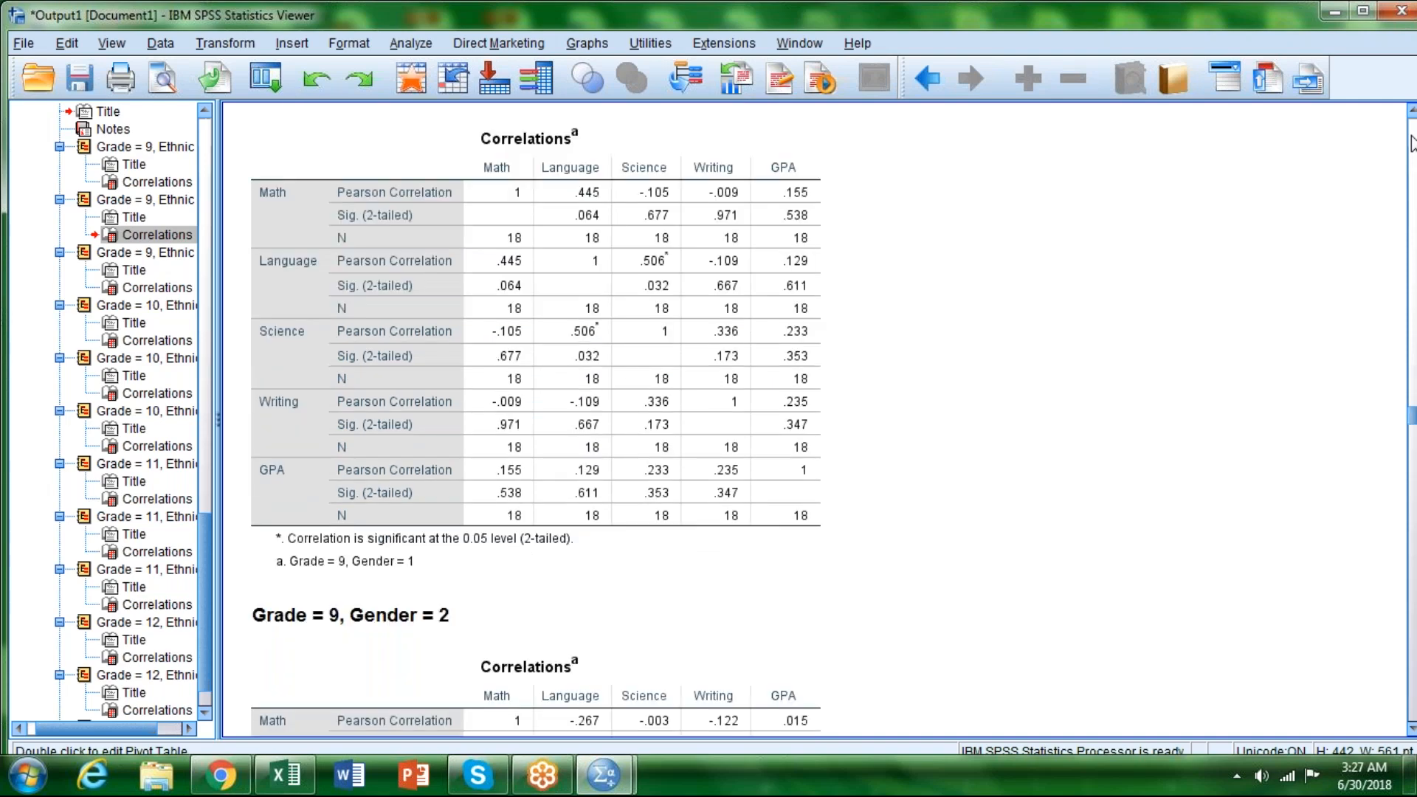
left_click(1411, 144)
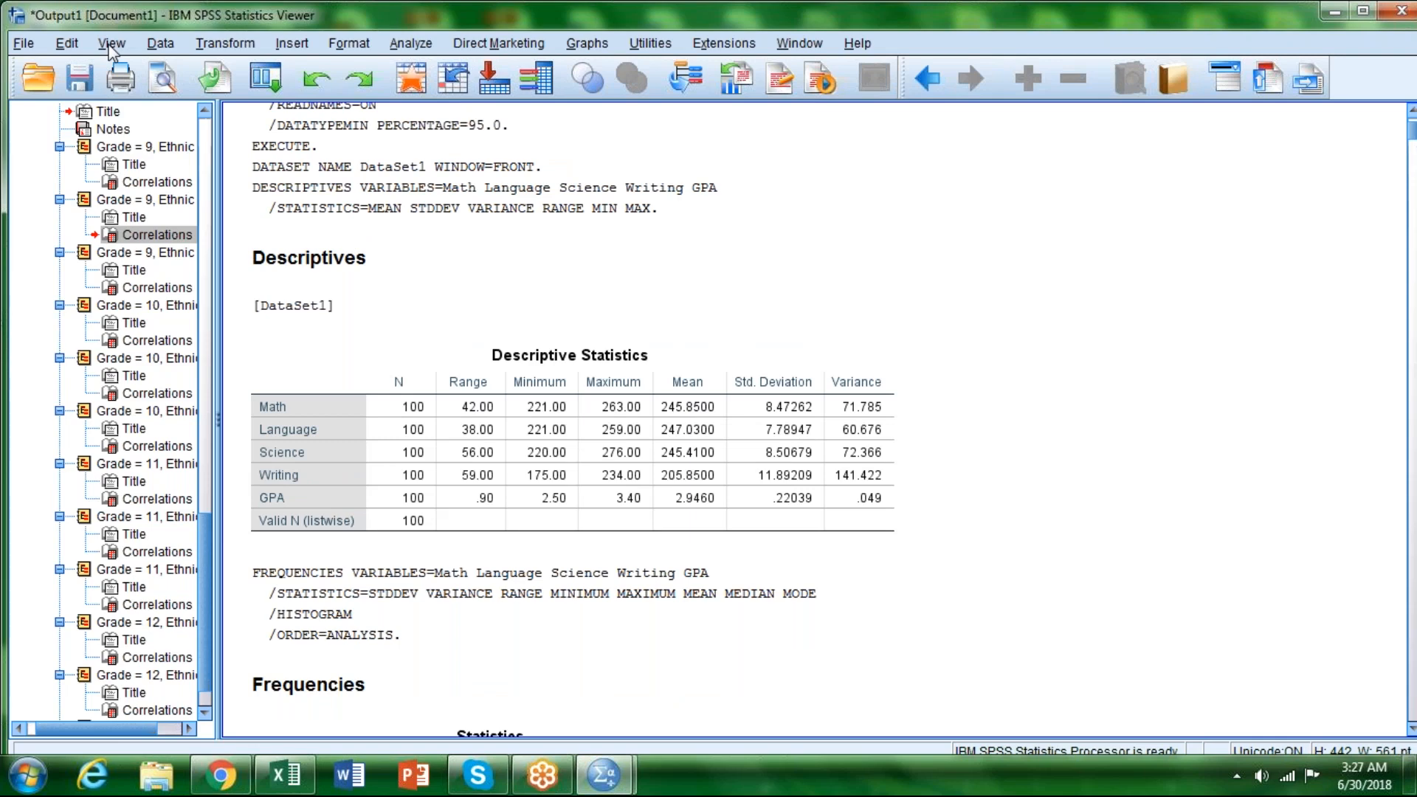
left_click(158, 45)
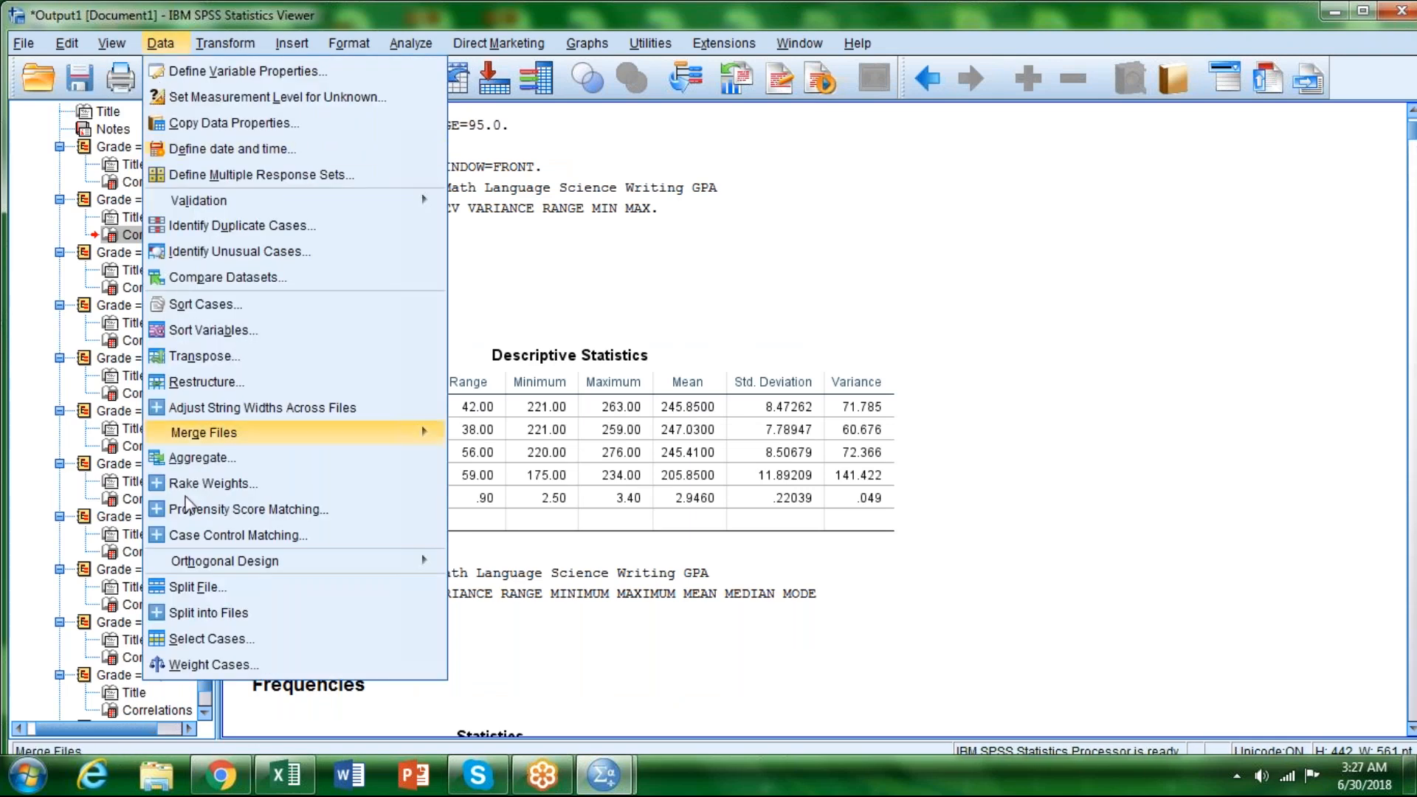
left_click(199, 594)
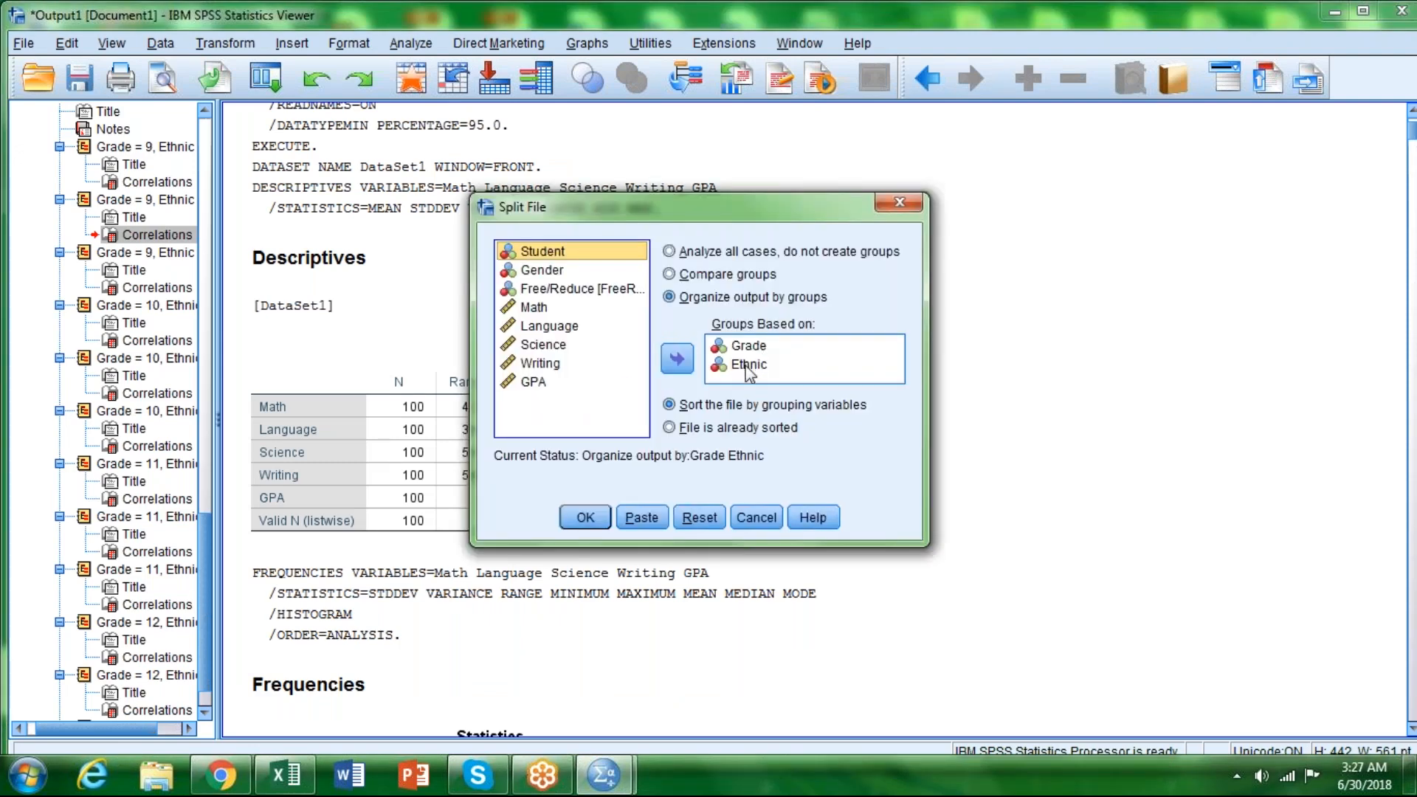
left_click(746, 365)
left_click(748, 346)
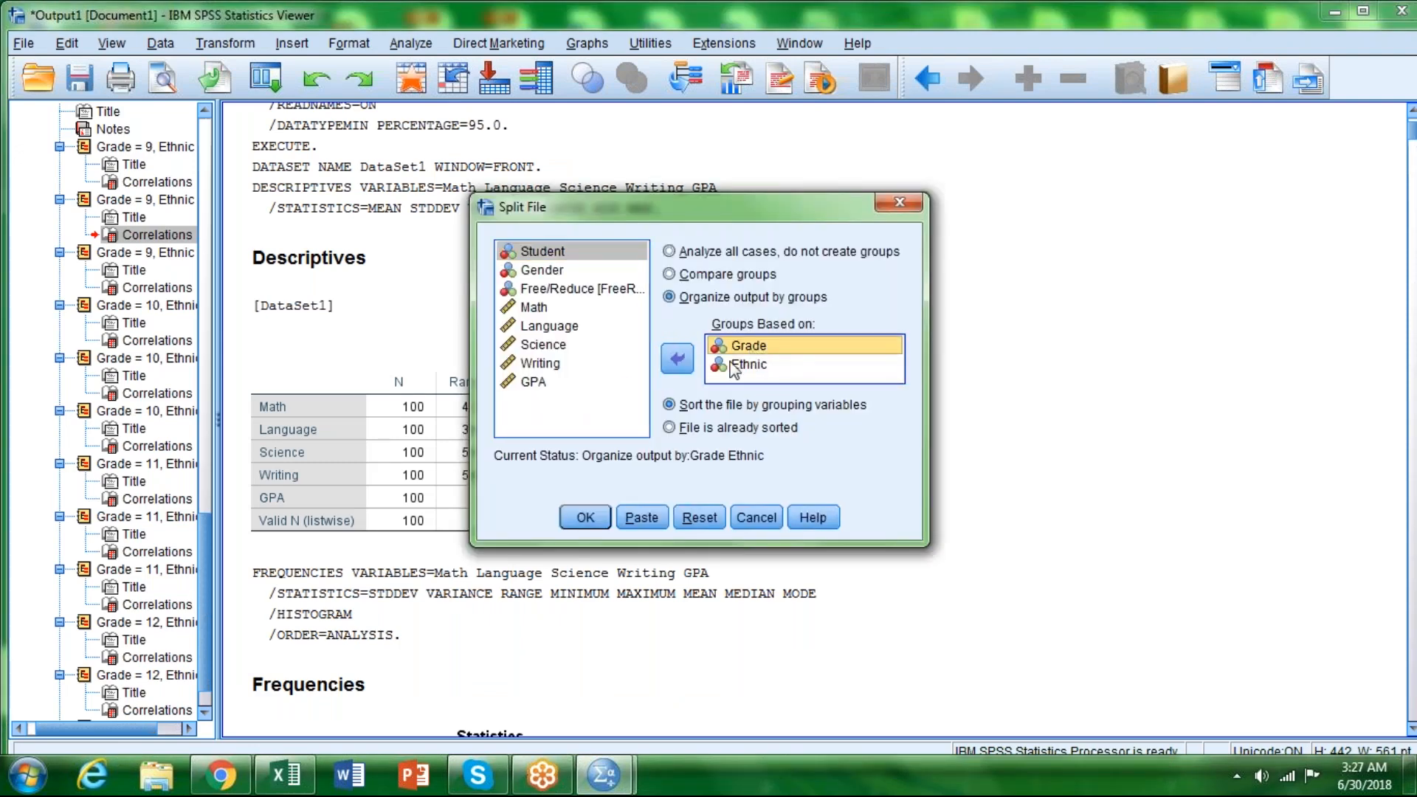
left_click(678, 360)
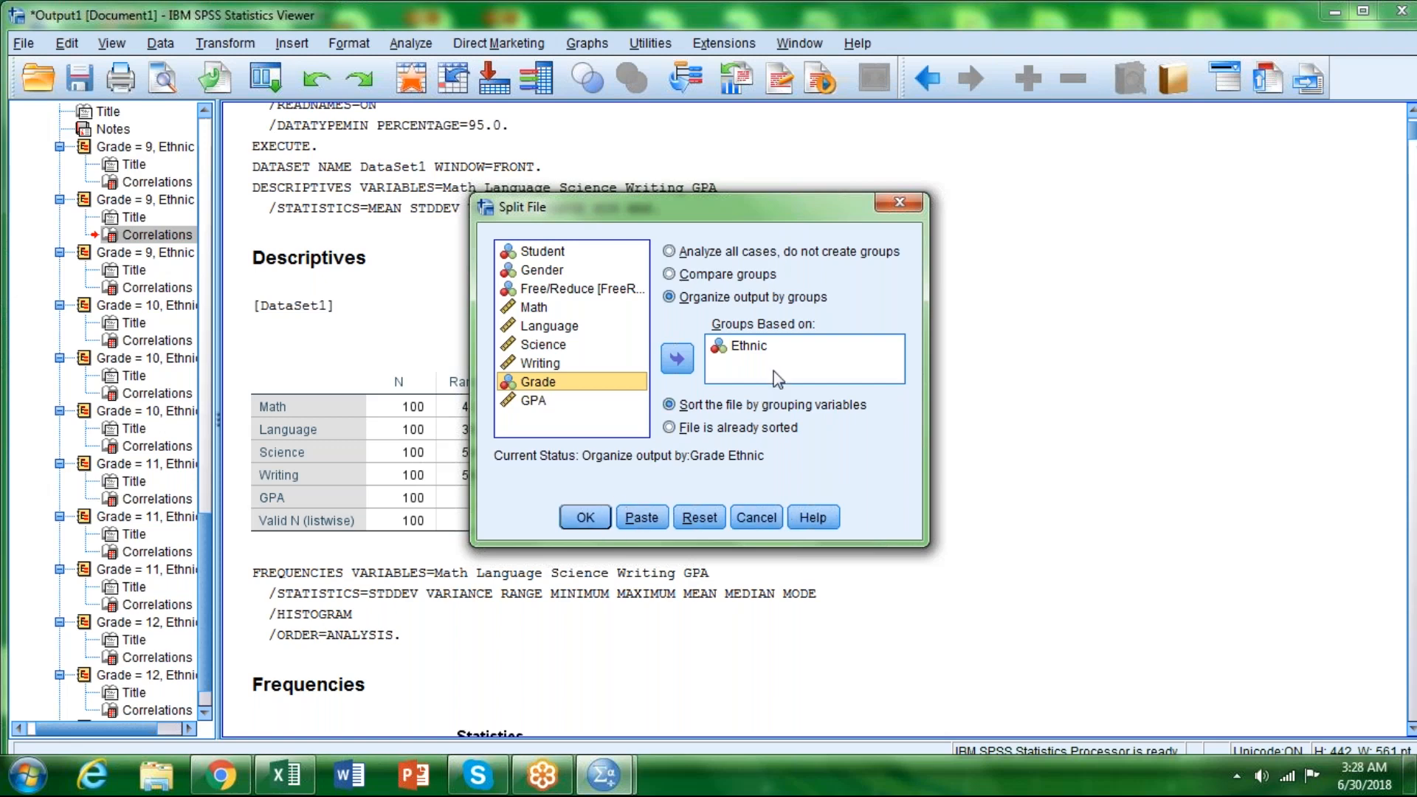
left_click(585, 519)
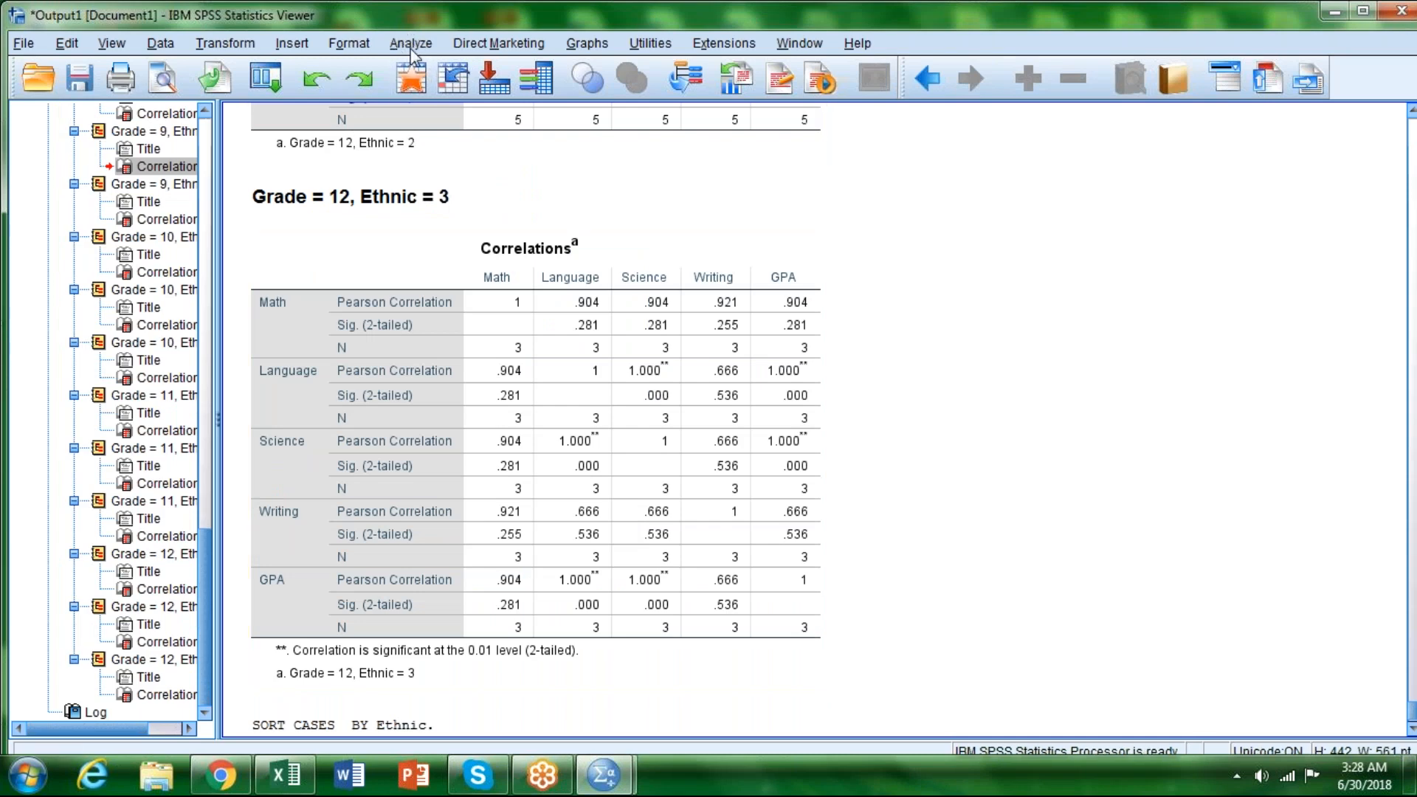
Step: Run two-tailed Pearson bivariate correlations on Math, Language, Science, Writing and GPA, flagging significant correlations
left_click(411, 49)
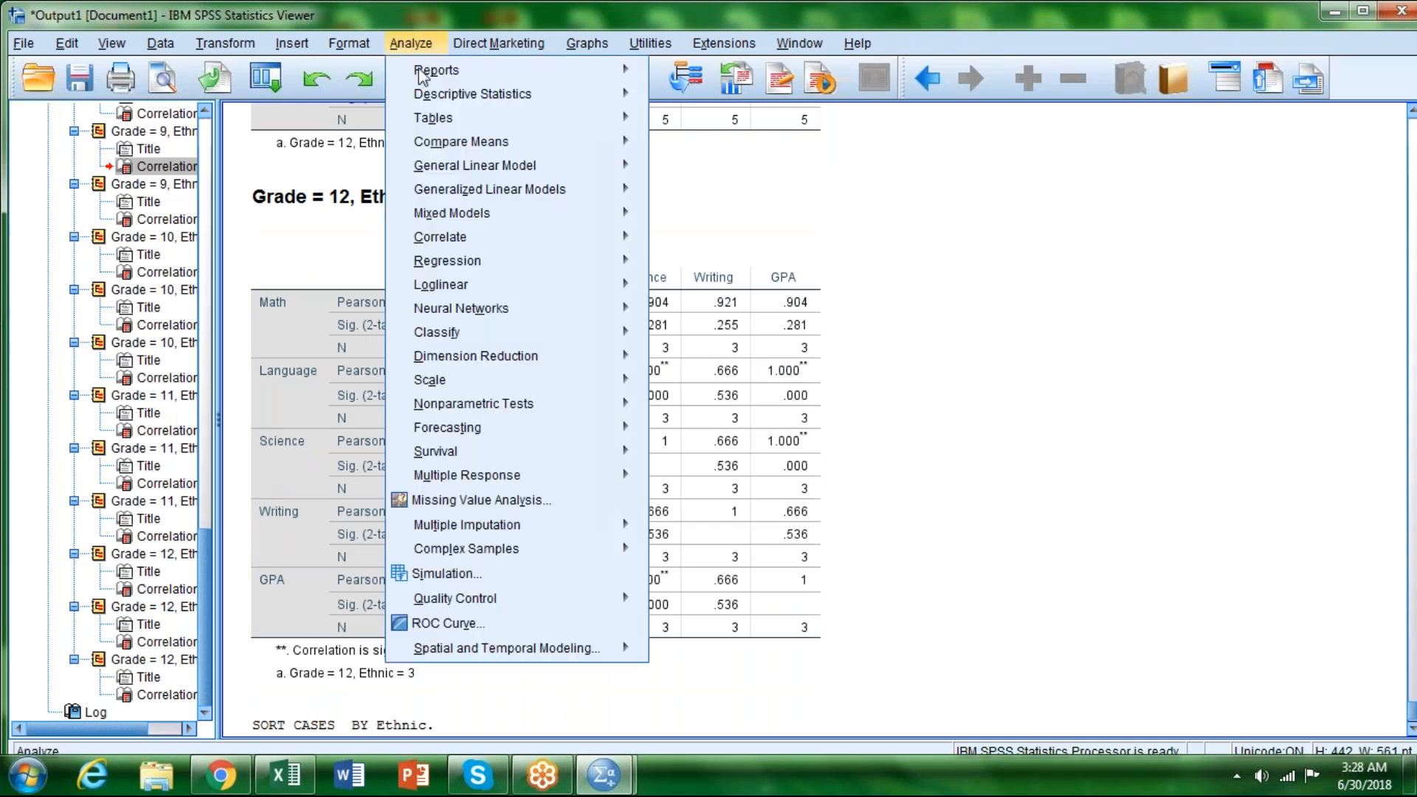
mouse_move(461, 243)
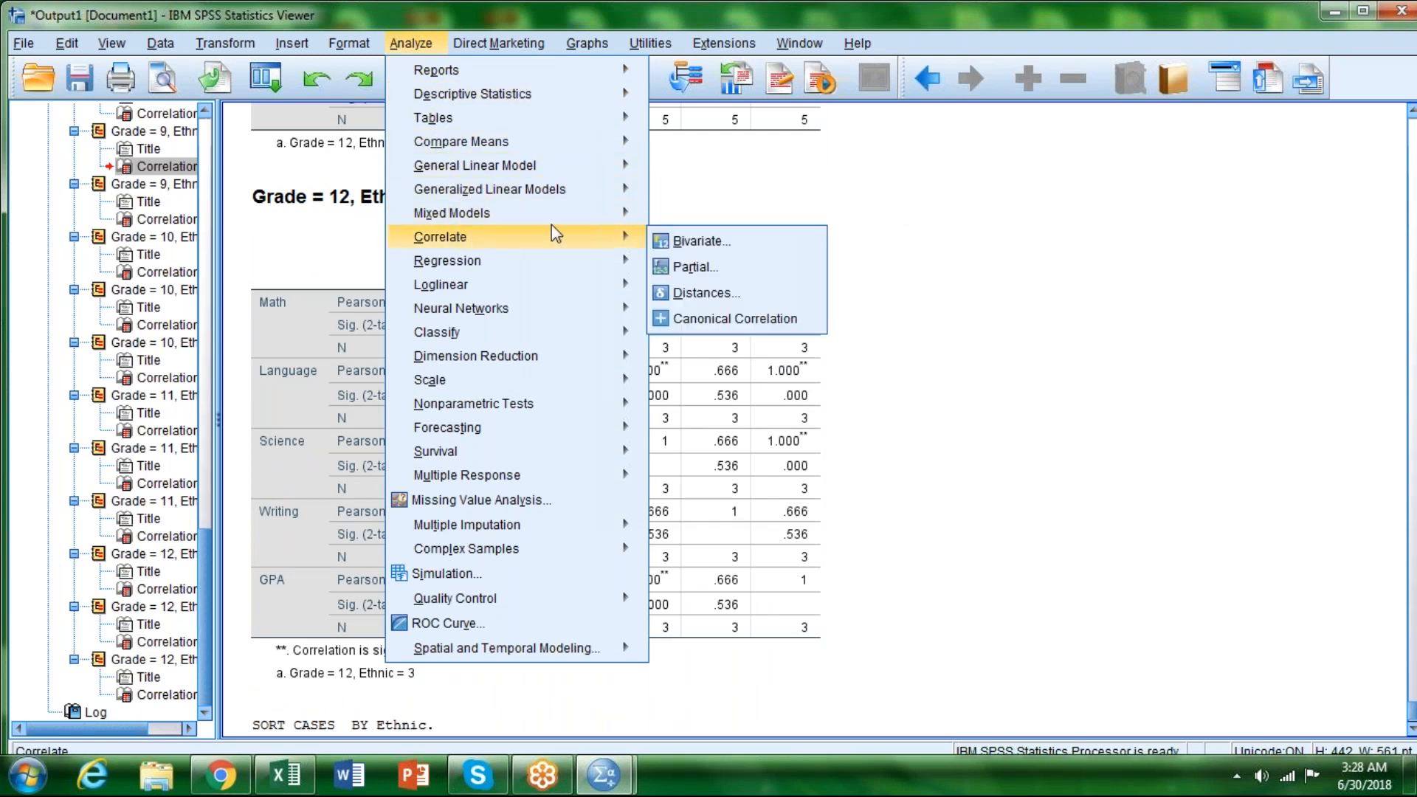
left_click(692, 244)
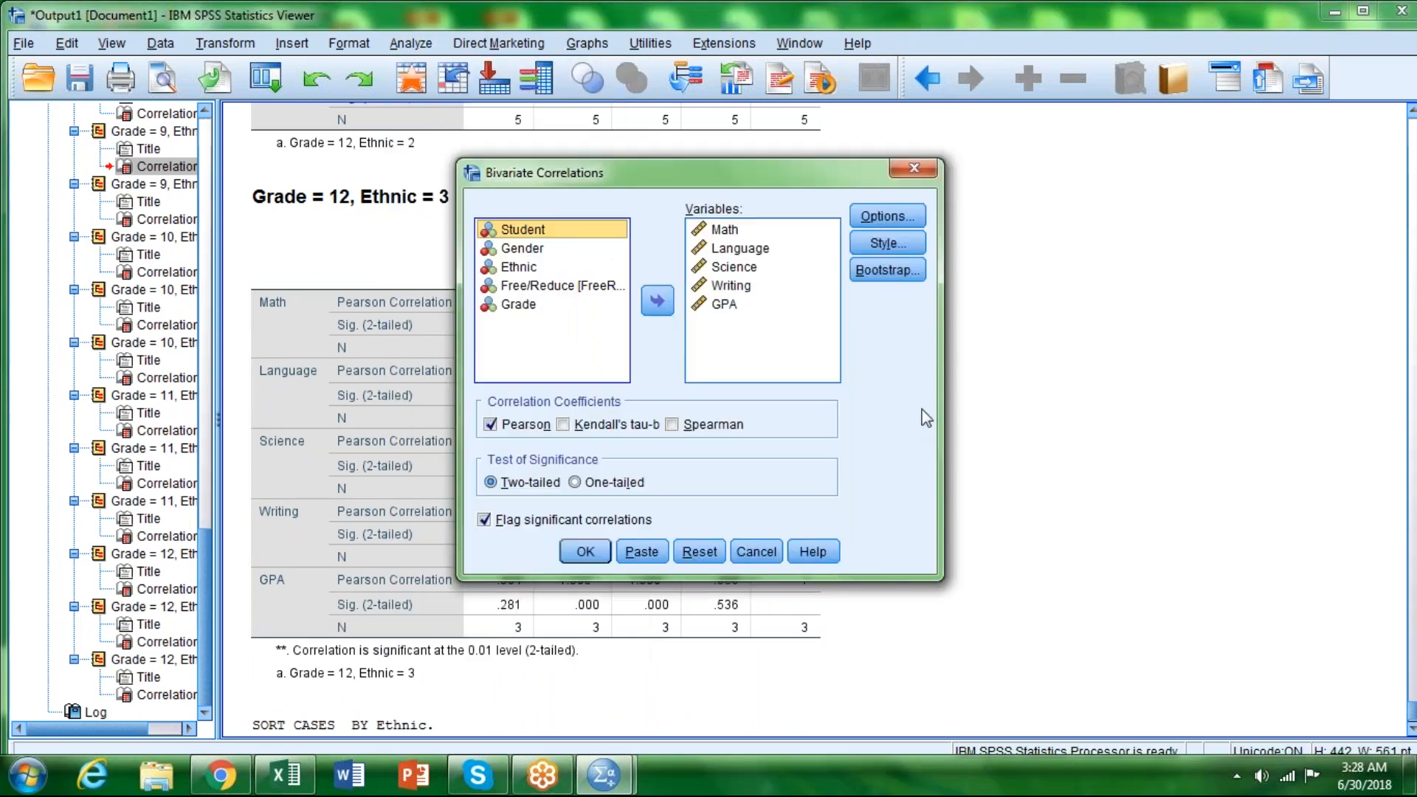
left_click(599, 561)
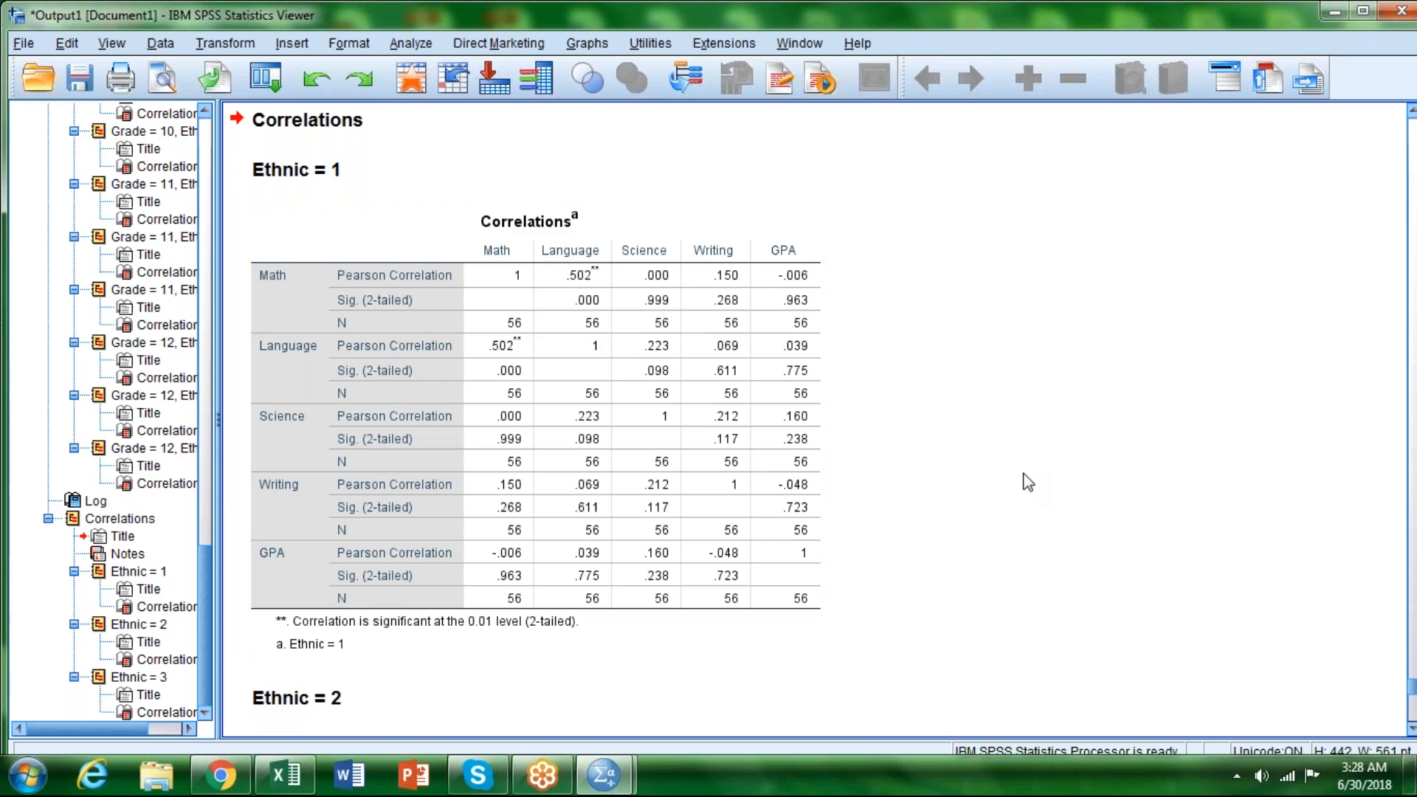
Step: Examine the correlation tables for Ethnic 1, 2 and 3, comparing their coefficients, significance levels and sample sizes
scroll(1028, 482, "down", 10)
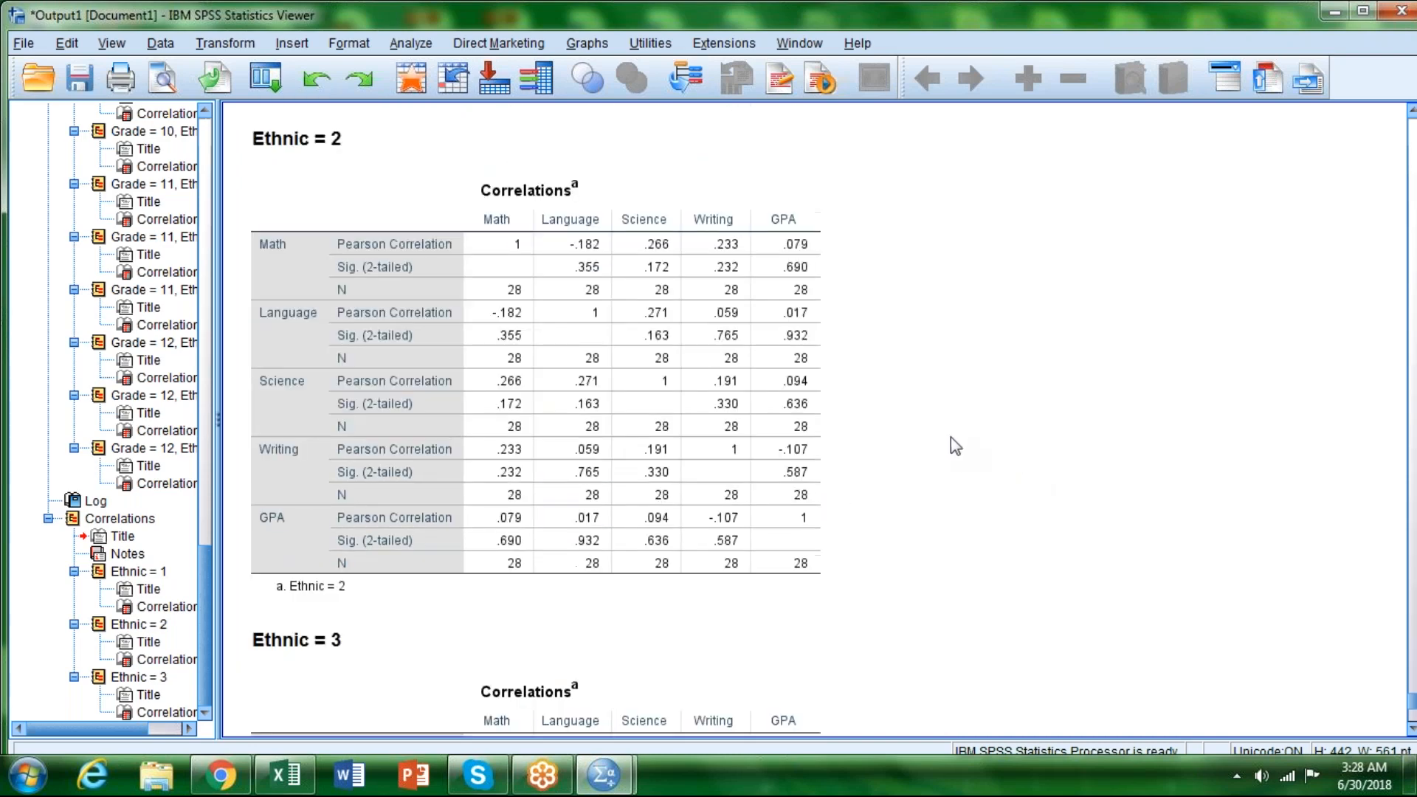
scroll(918, 368, "down", 8)
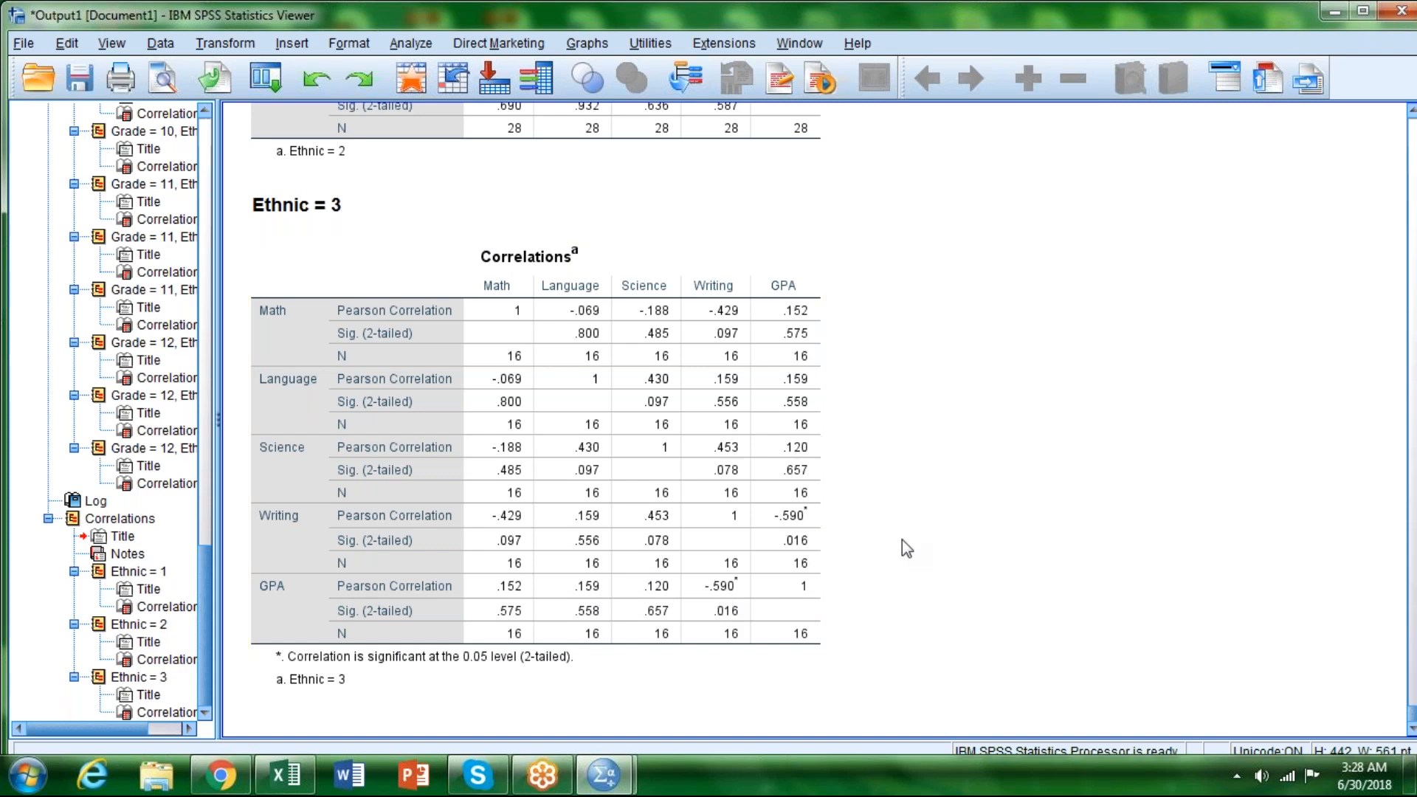
scroll(907, 548, "up", 8)
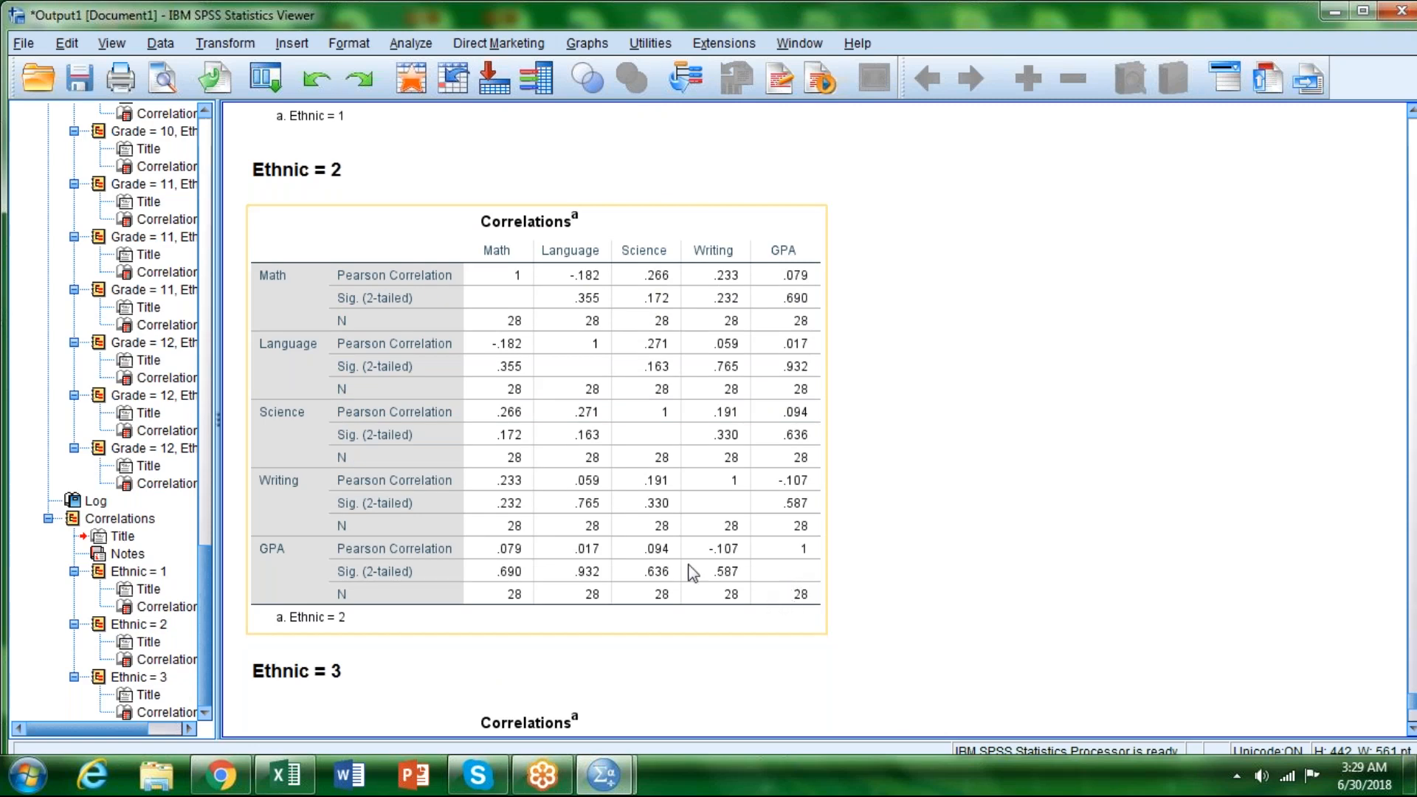
scroll(700, 525, "up", 10)
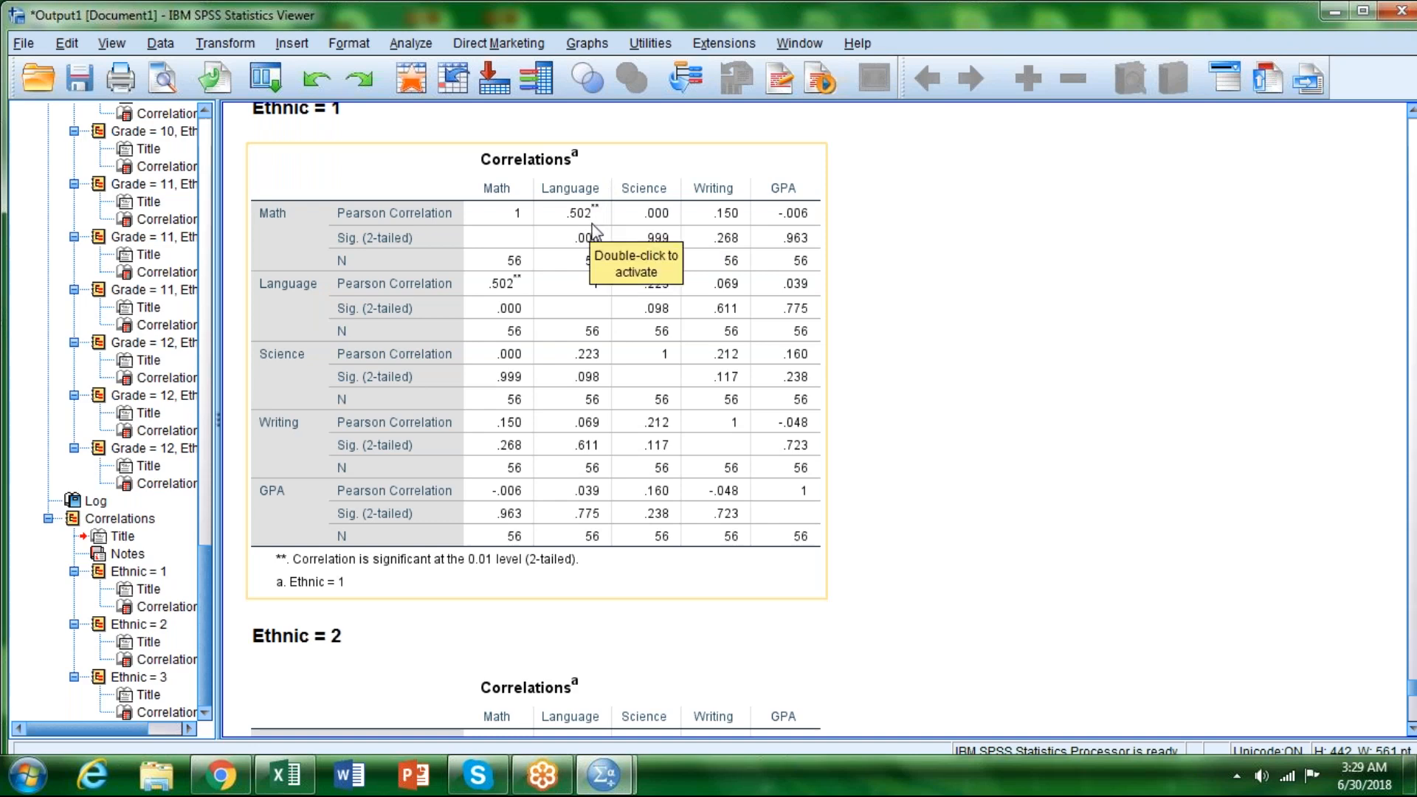
scroll(918, 294, "up", 2)
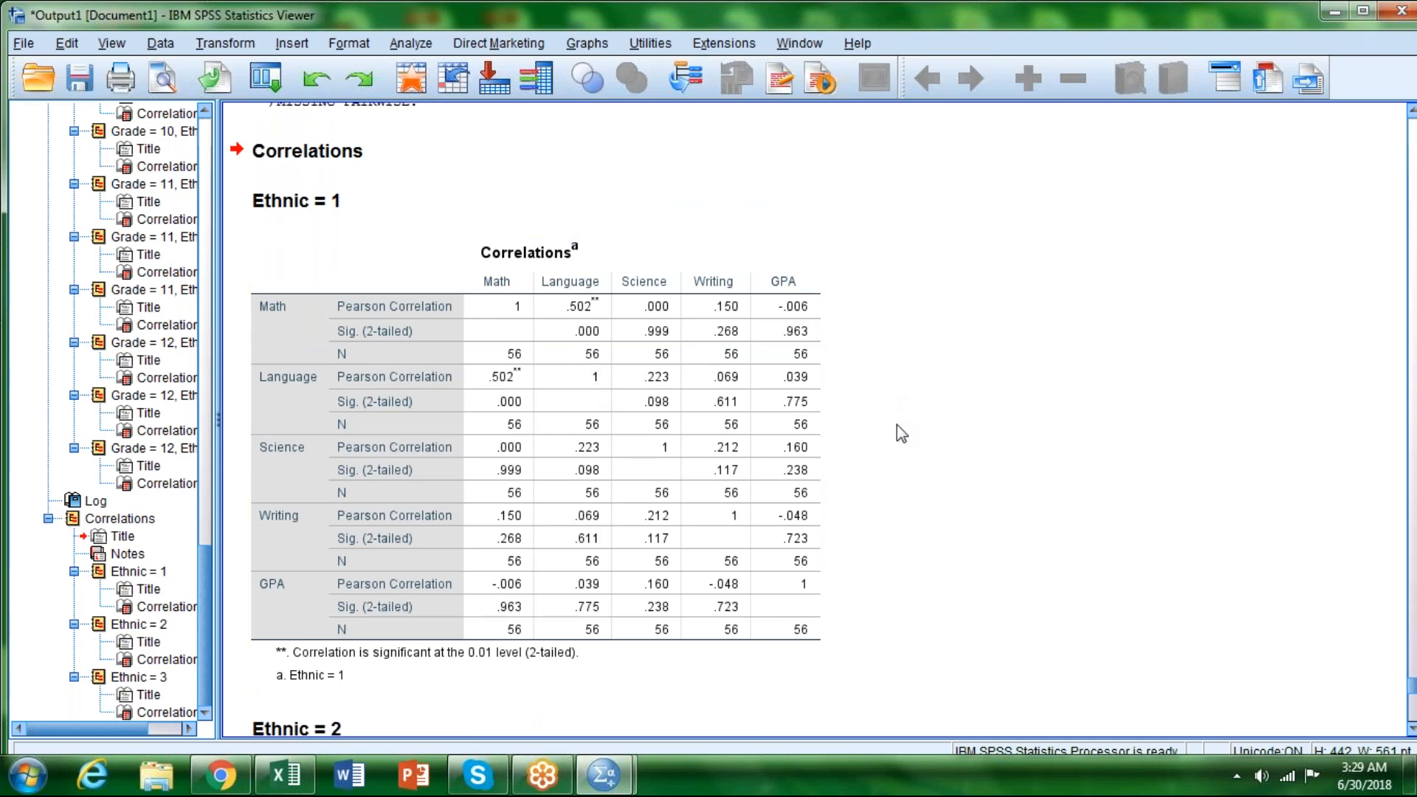
scroll(901, 433, "down", 3)
scroll(901, 437, "up", 3)
Step: Turn off the file split by removing Ethnic from the grouping and choosing to analyze all cases without creating groups
left_click_drag(1412, 137, 1413, 144)
left_click(1081, 336)
scroll(1081, 336, "up", 1)
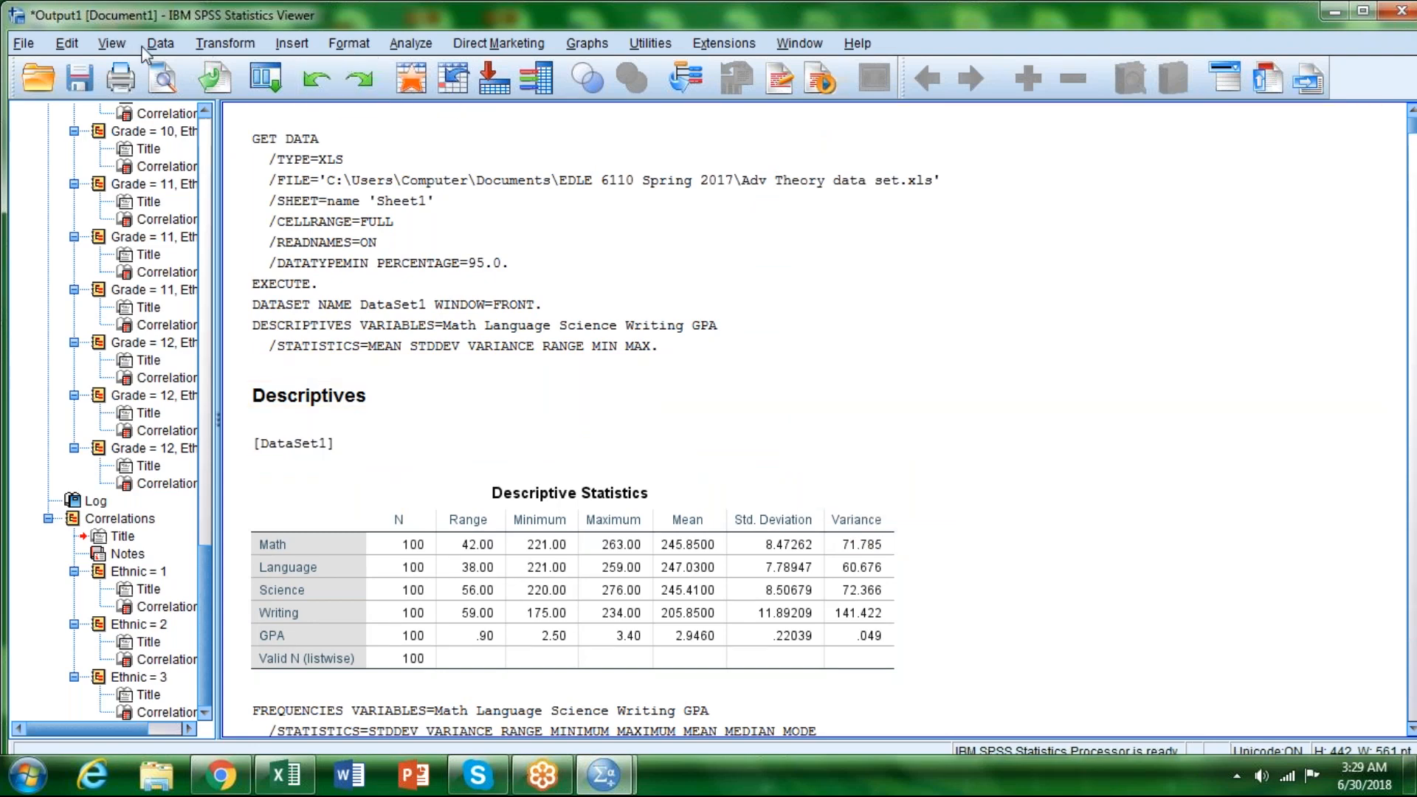
left_click(162, 44)
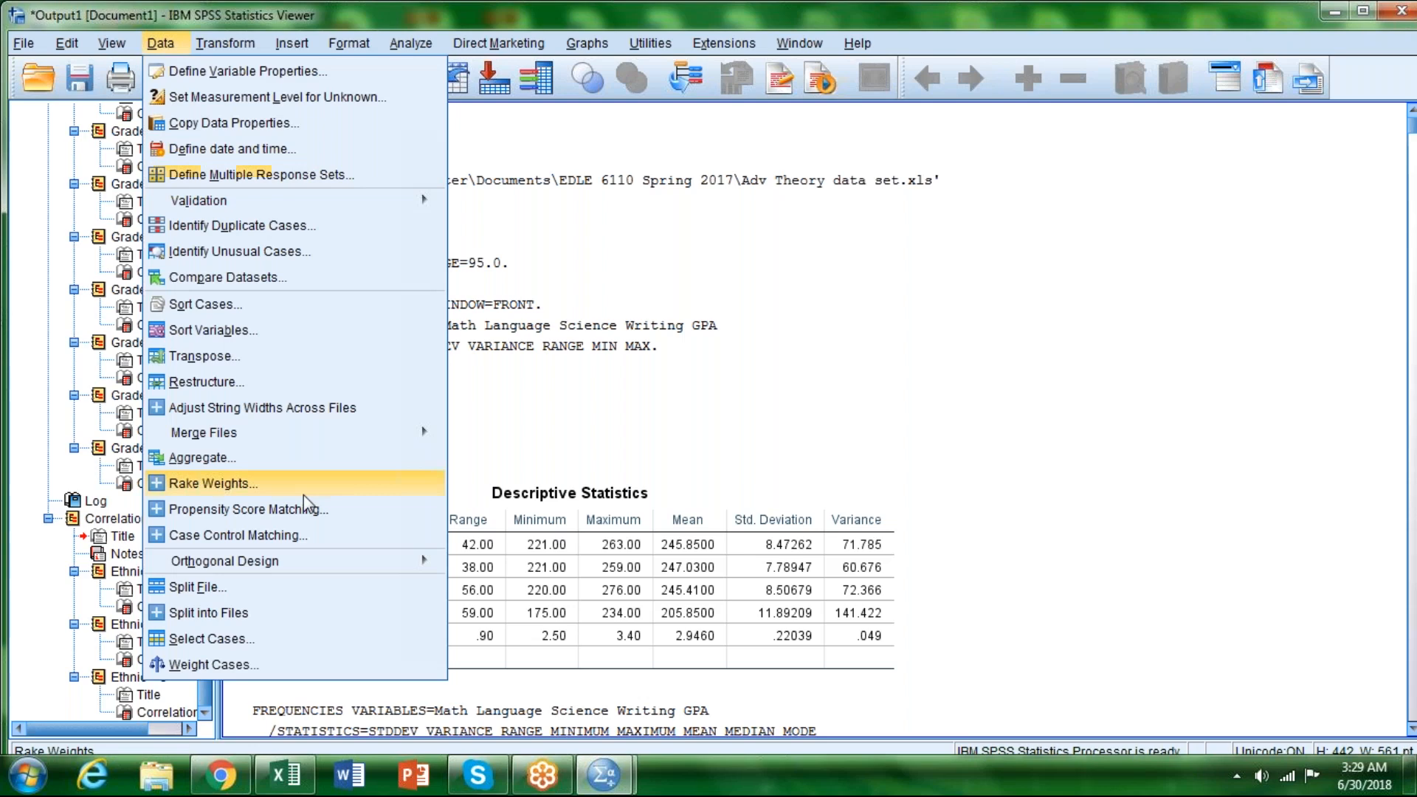
left_click(211, 594)
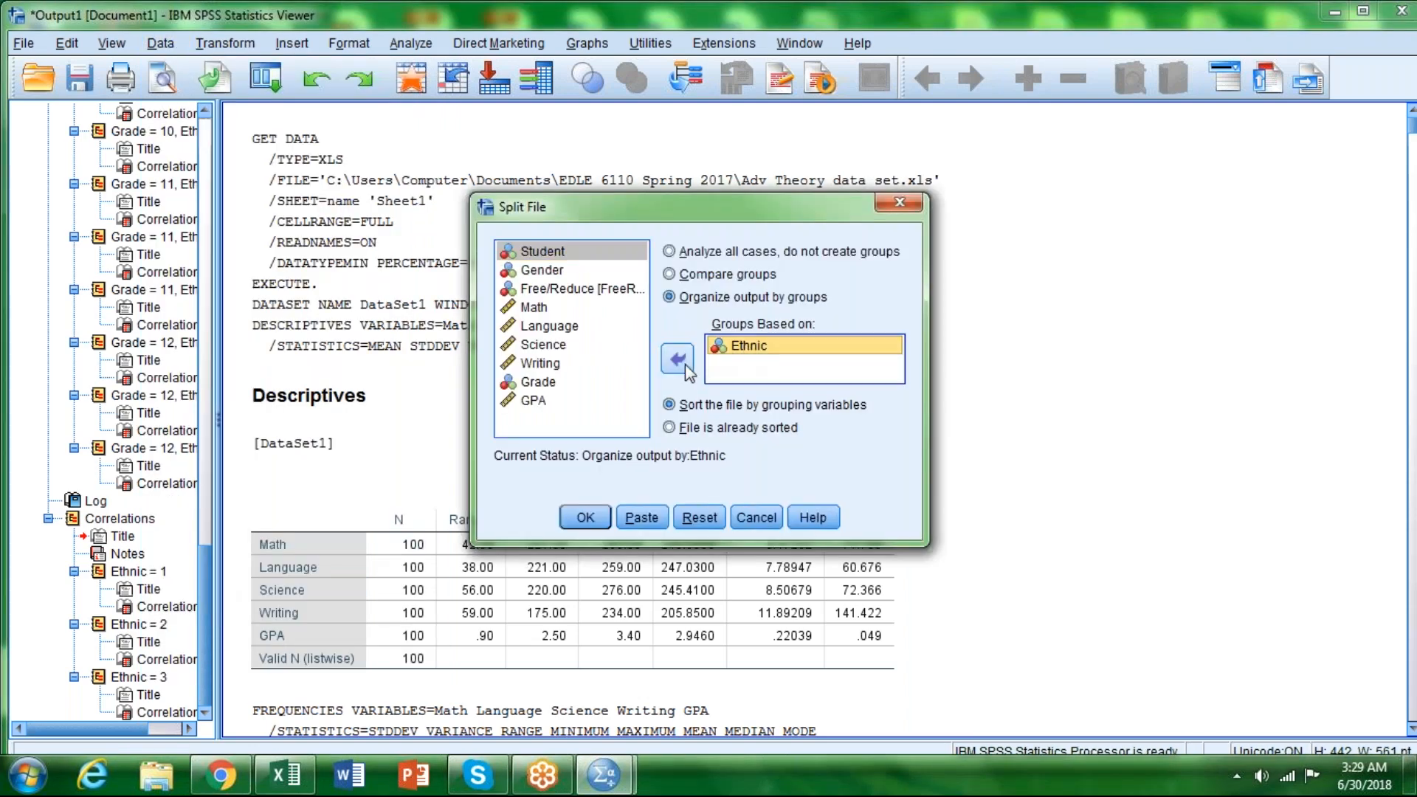
left_click(686, 367)
left_click(670, 251)
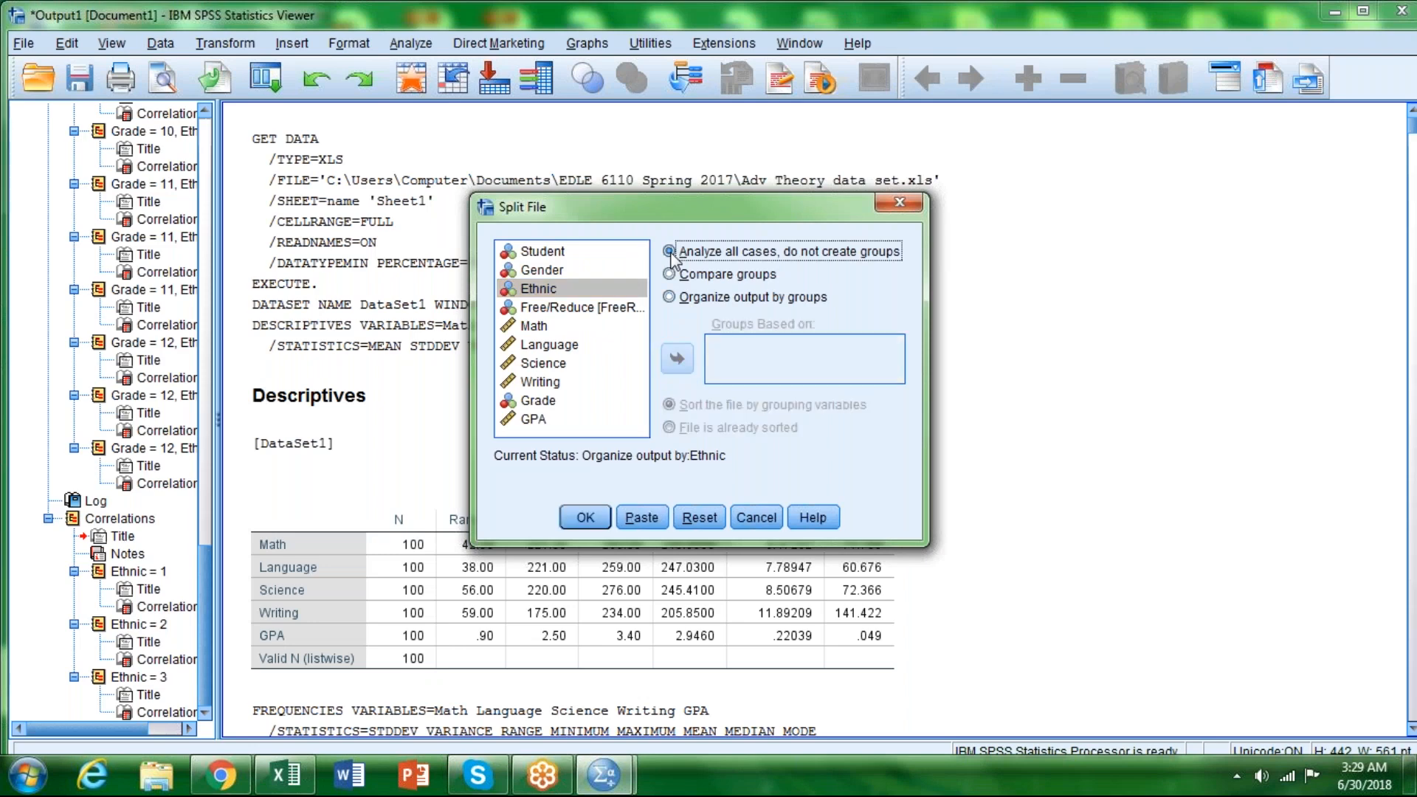
left_click(588, 519)
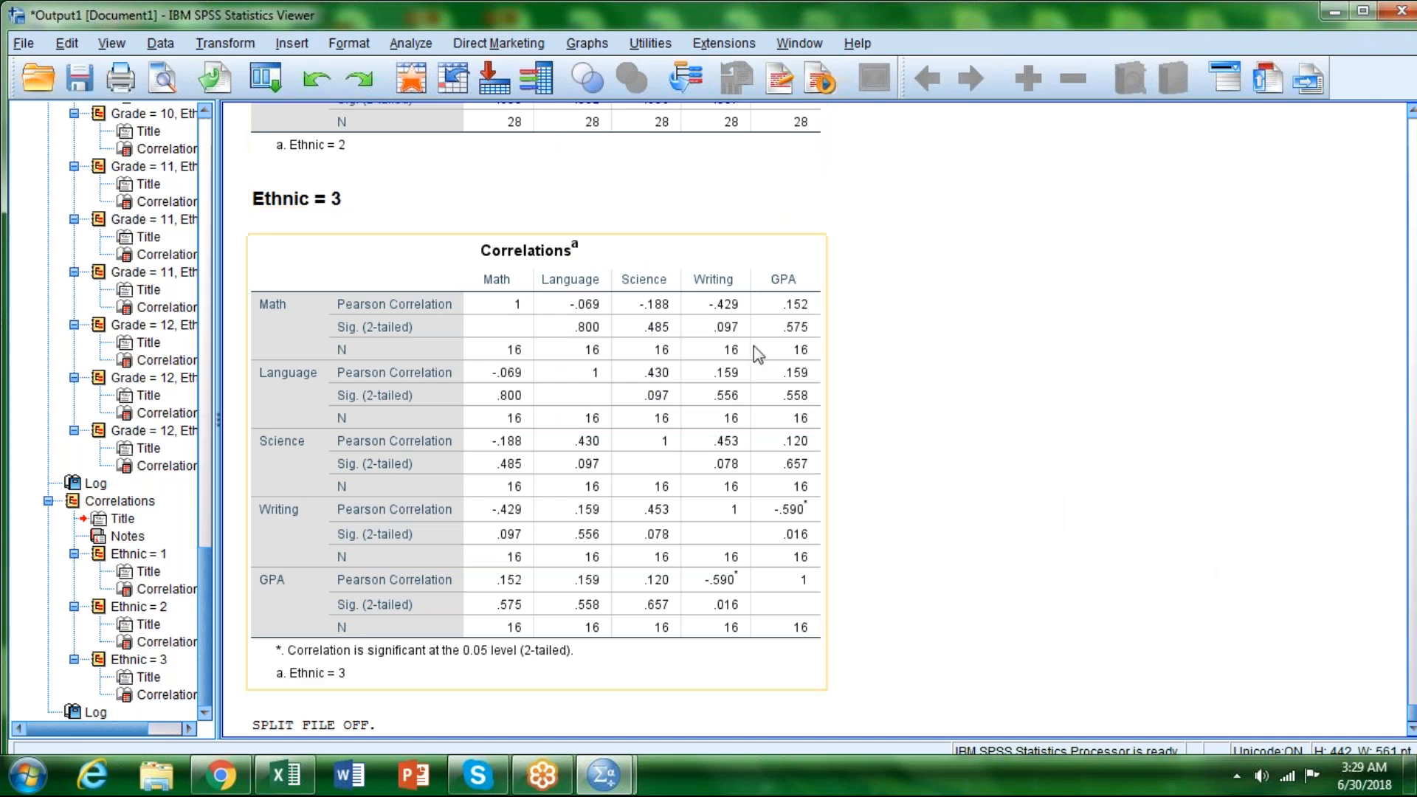
Step: Review the output from the ethnic tables back to the descriptives, frequency tables, histograms and the overall correlations table
scroll(926, 416, "down", 1)
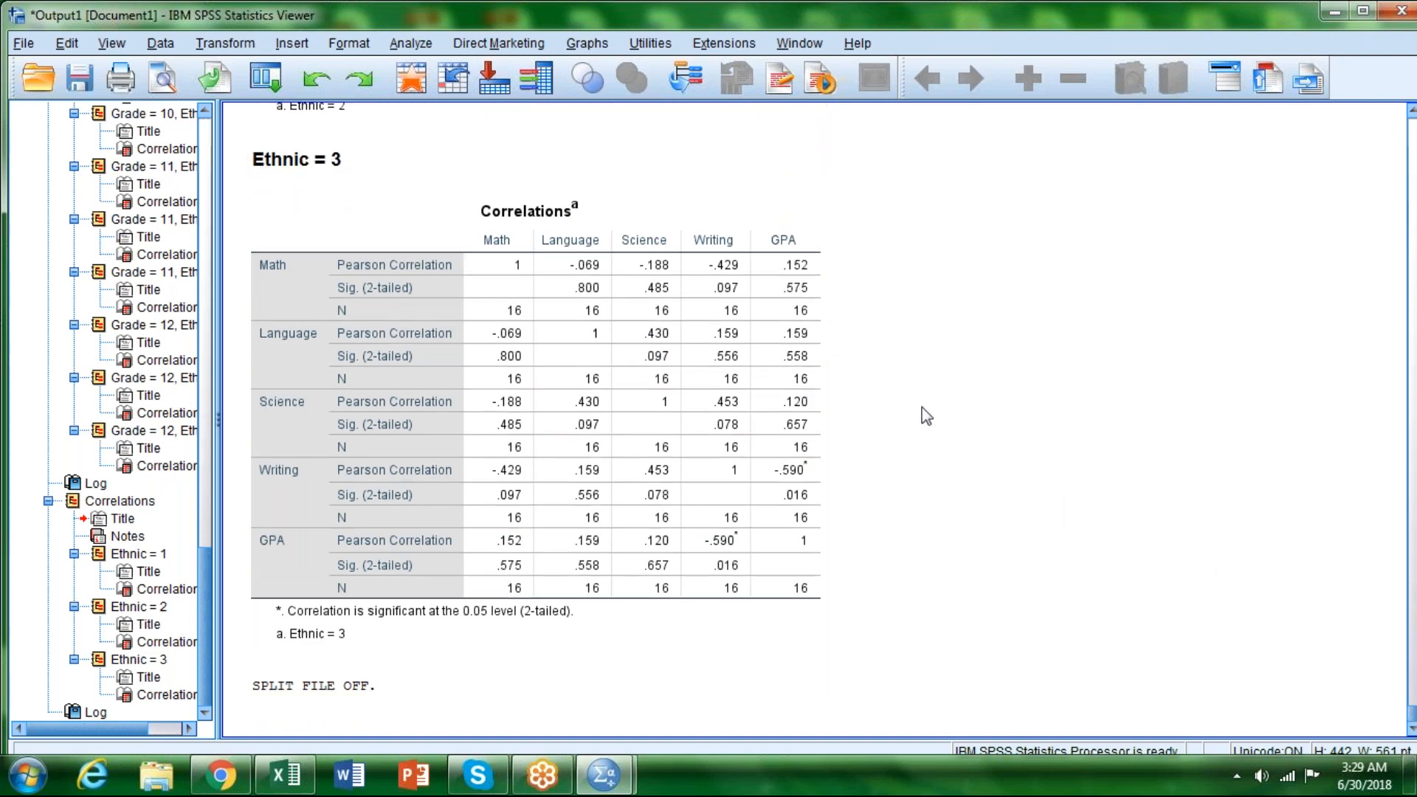
scroll(926, 416, "up", 10)
scroll(926, 417, "up", 2)
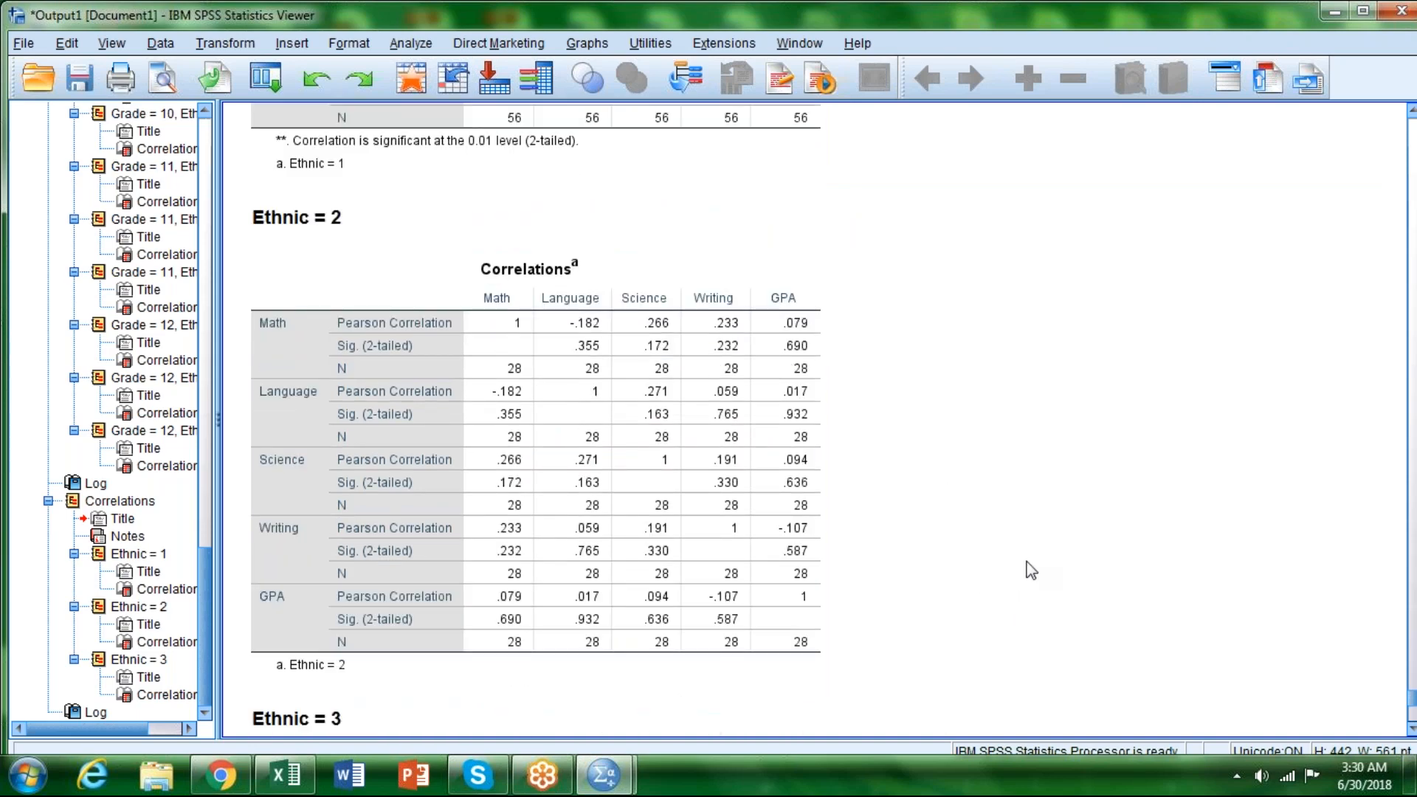
left_click(1410, 137)
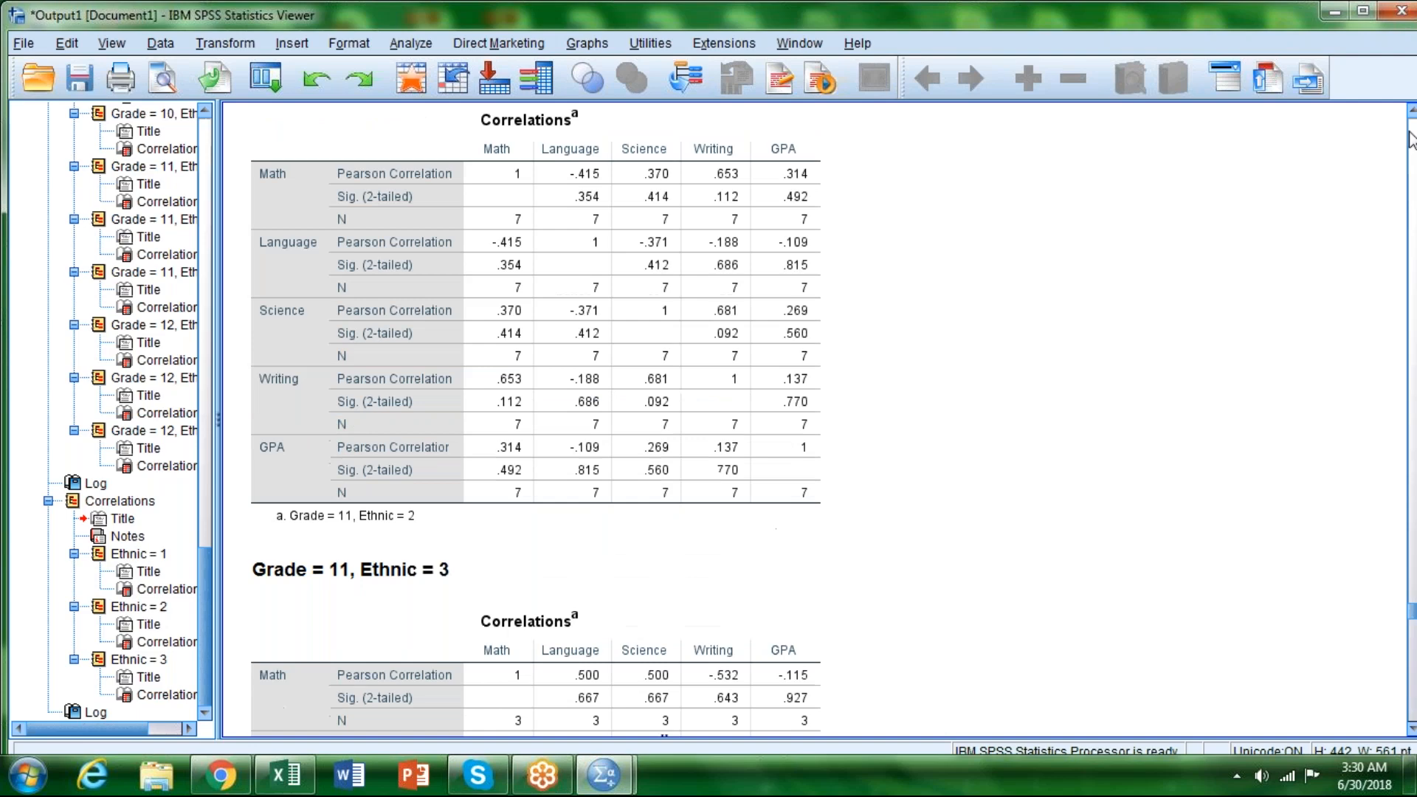
left_click(1411, 140)
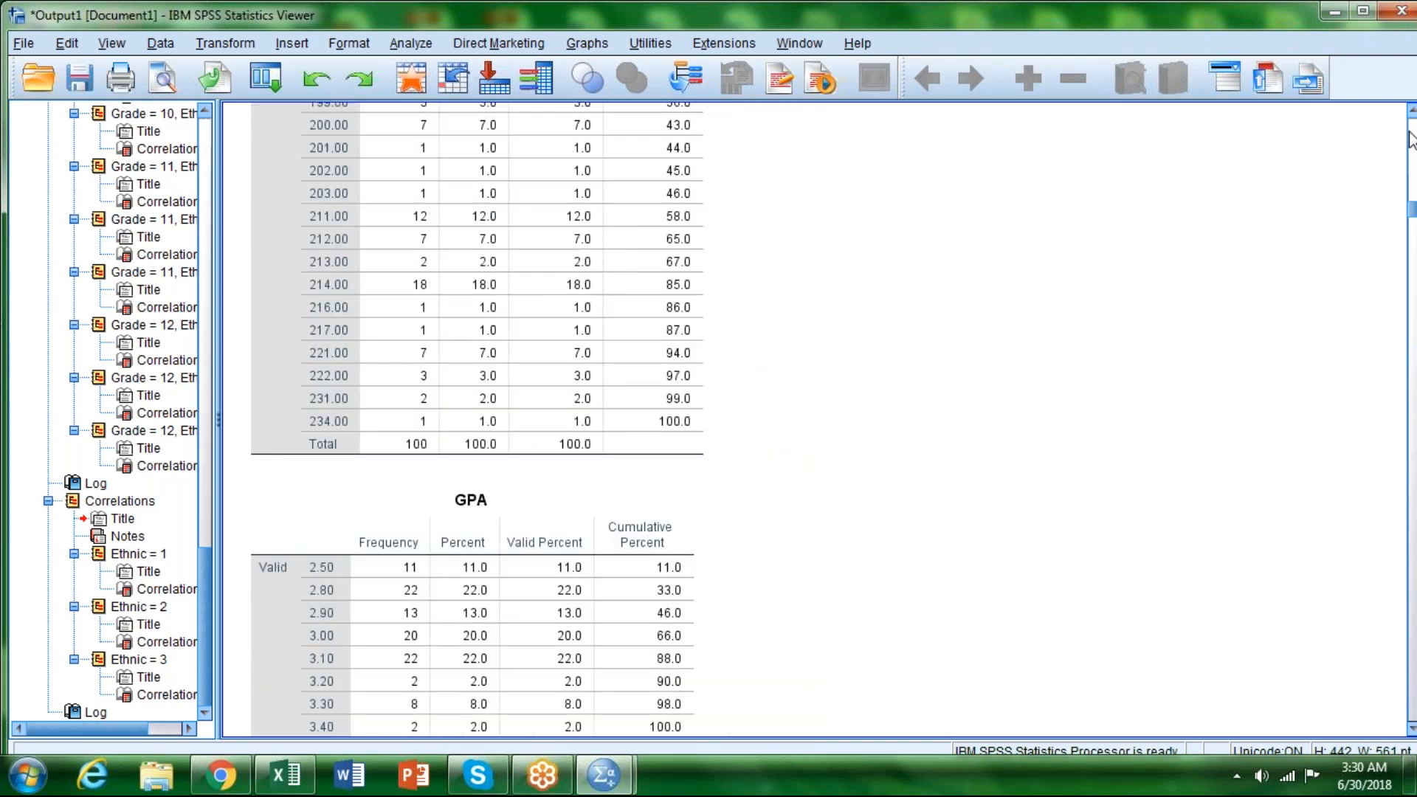
scroll(1163, 441, "down", 15)
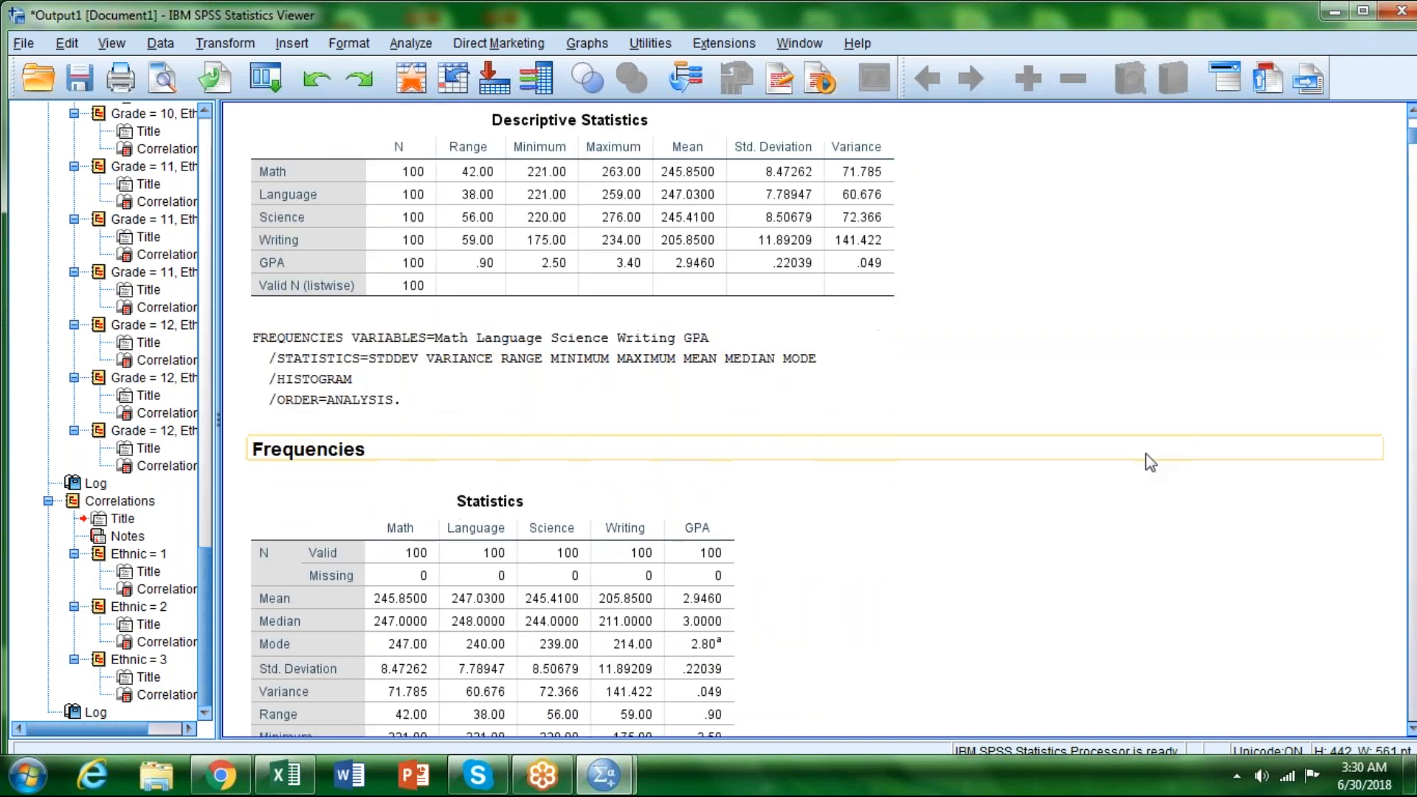
scroll(1092, 426, "down", 10)
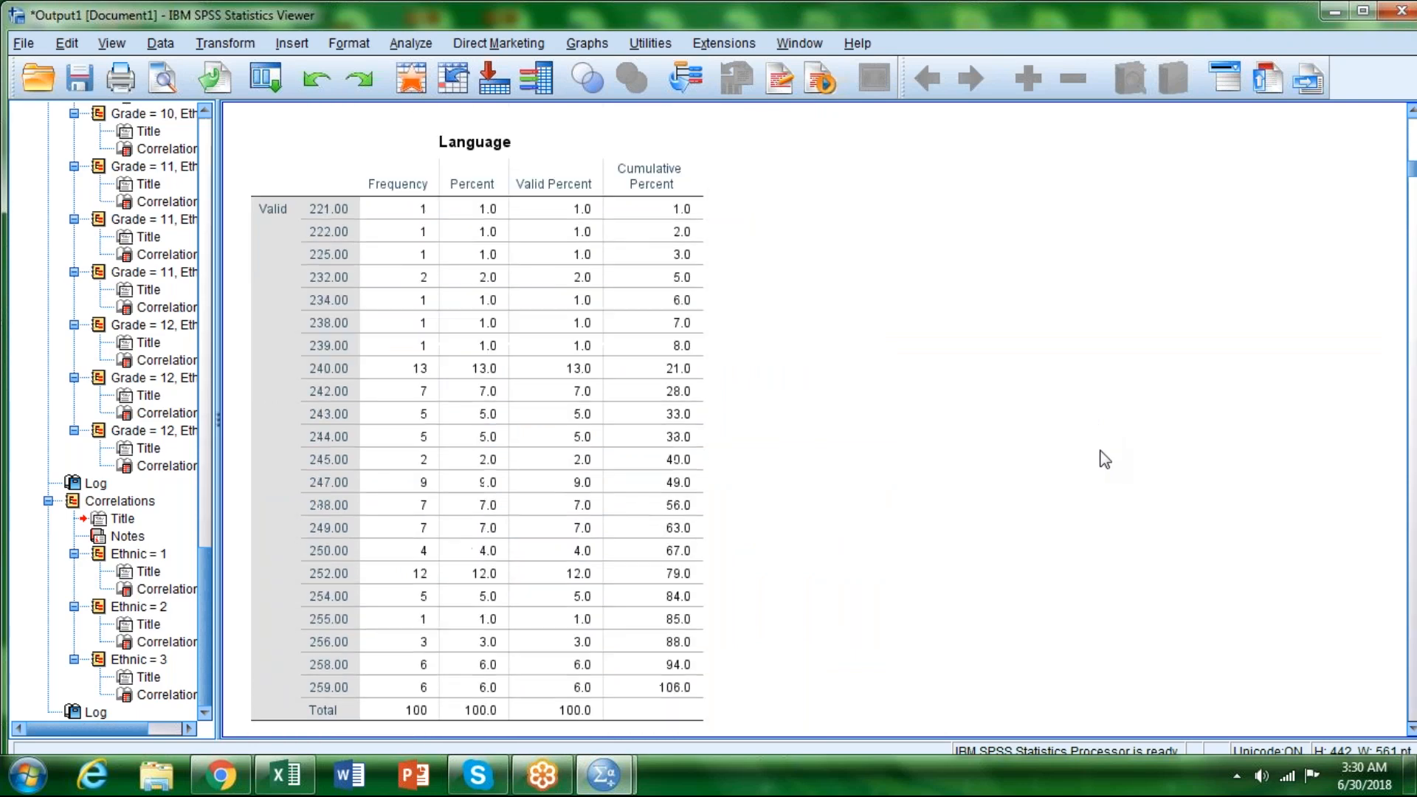
scroll(1105, 459, "down", 18)
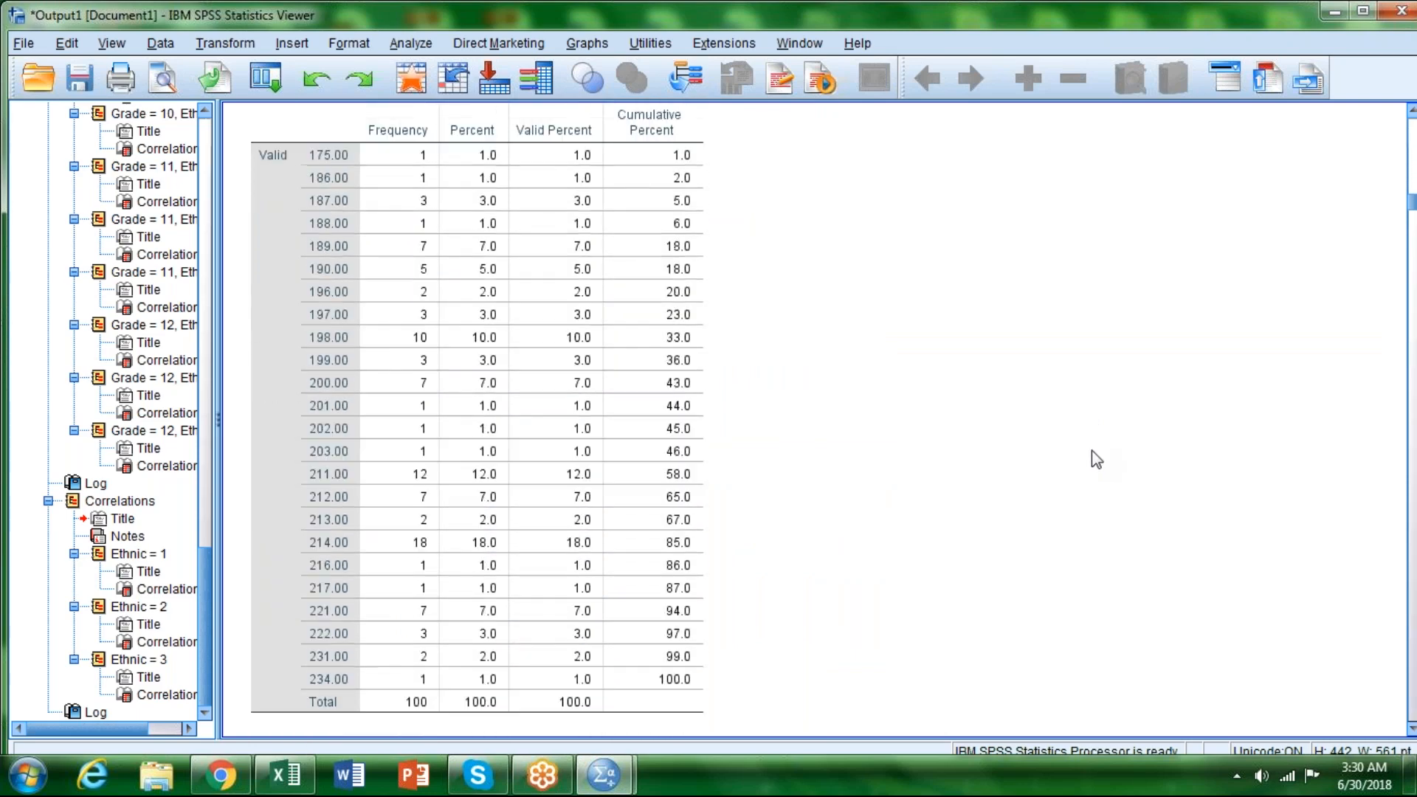
scroll(1103, 464, "down", 18)
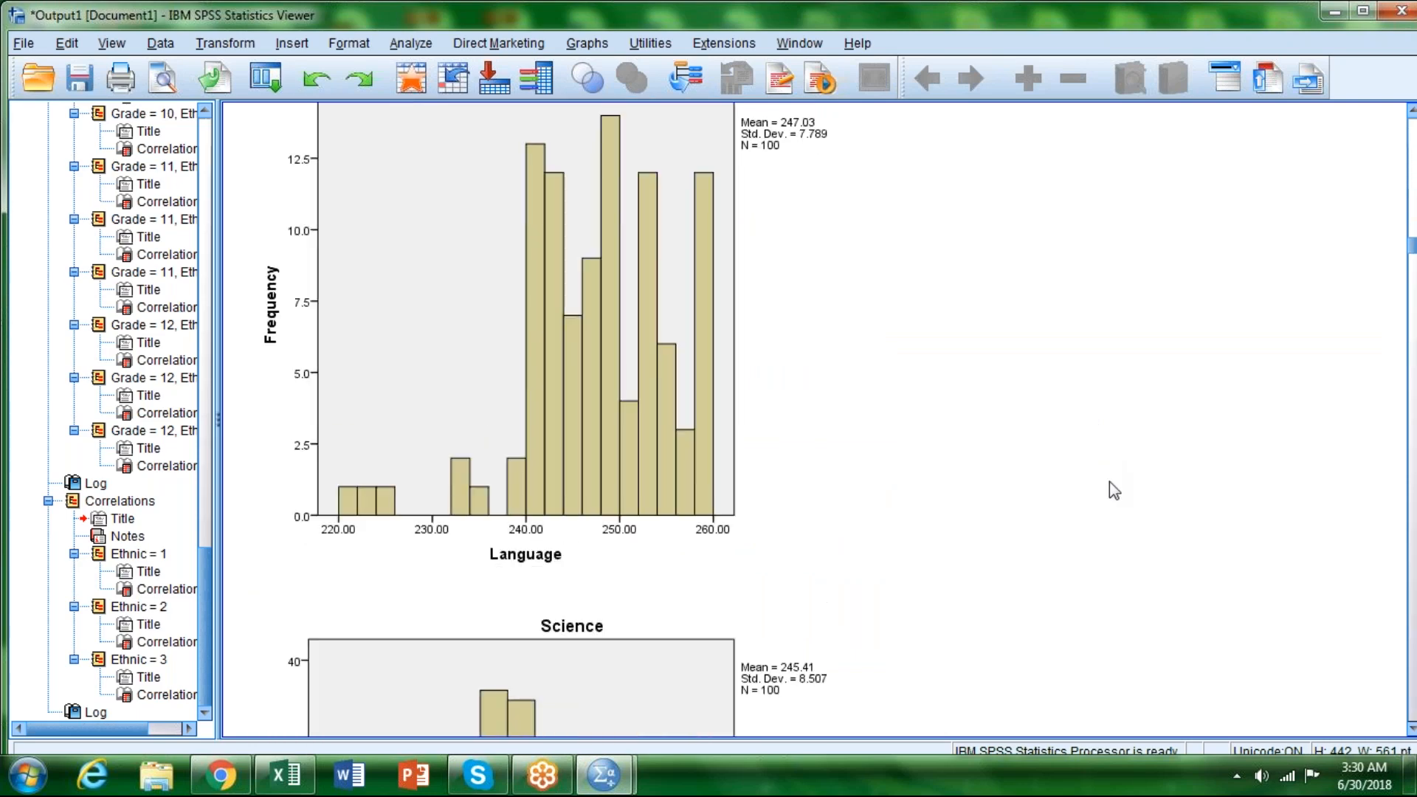
scroll(1112, 483, "down", 18)
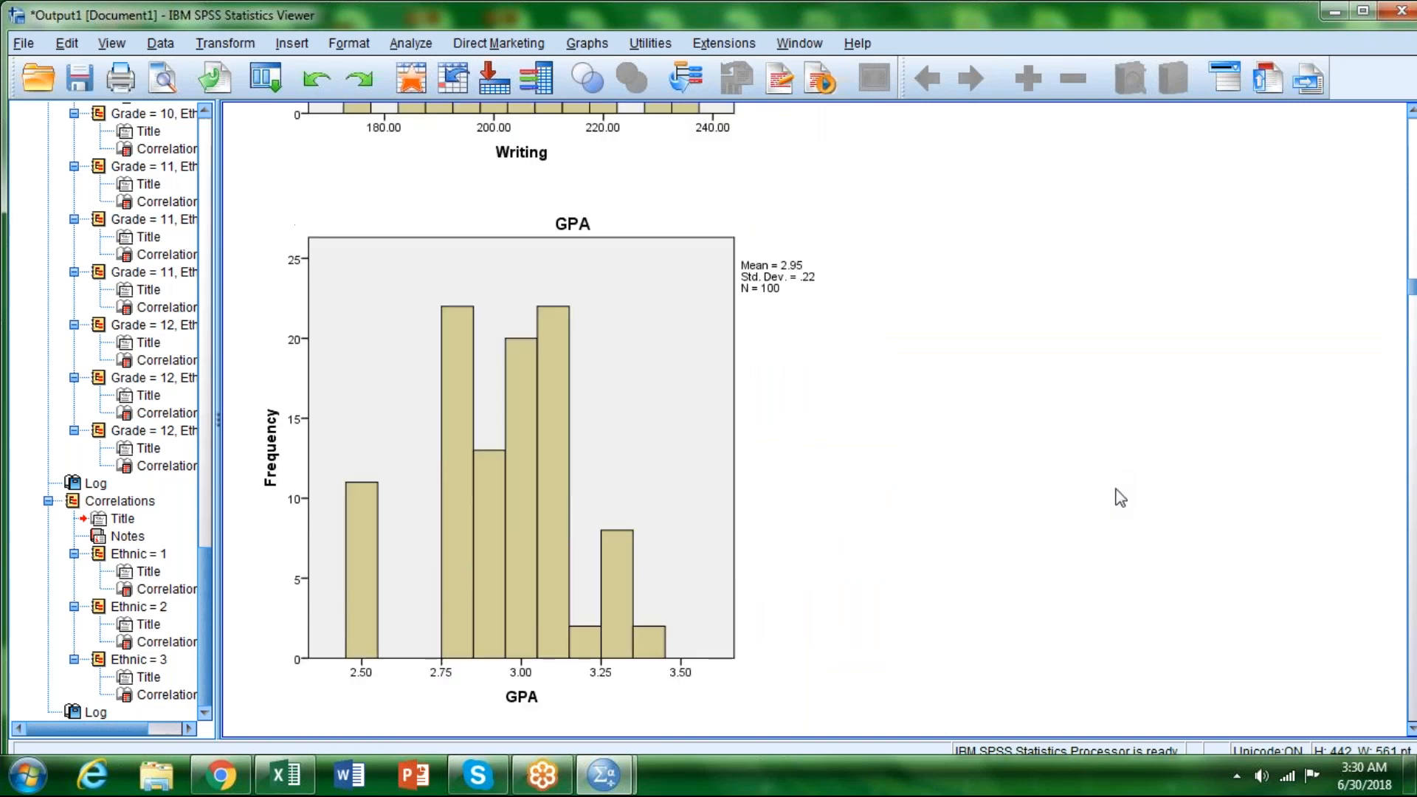
scroll(1129, 470, "down", 12)
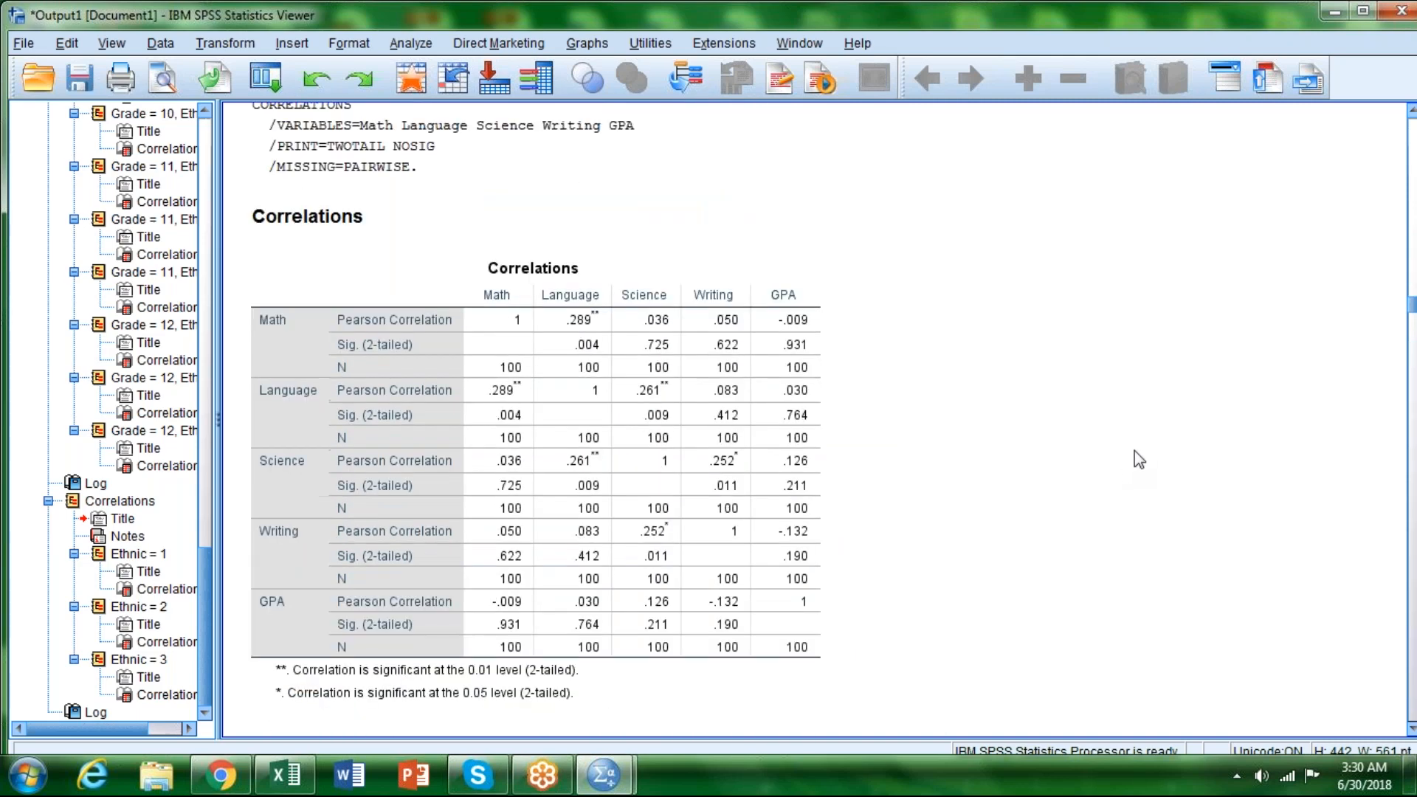
Step: Copy the overall Correlations table with Copy Special in Plain Text, Rich Text (RTF) and Excel Worksheet (BIFF) formats
left_click(802, 366)
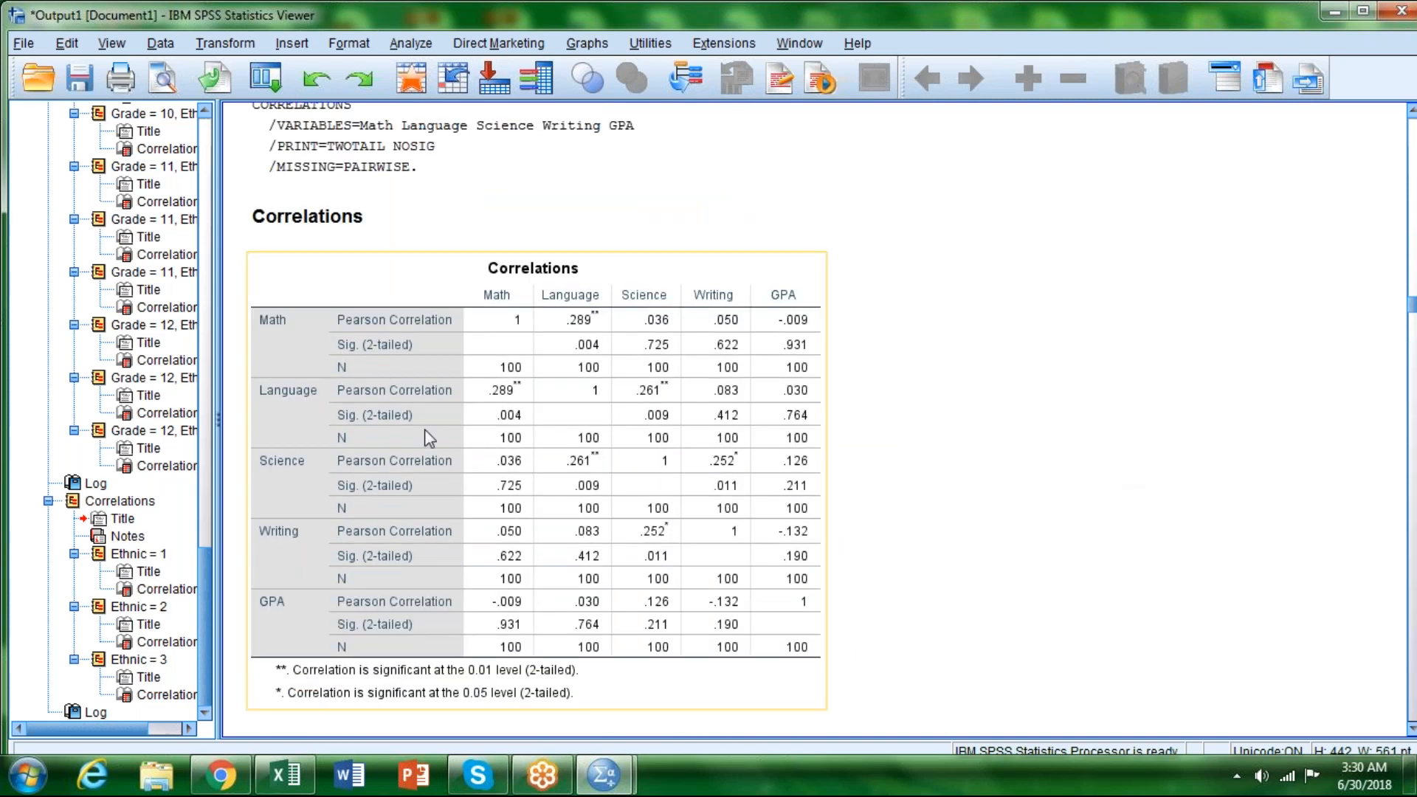
left_click(519, 443)
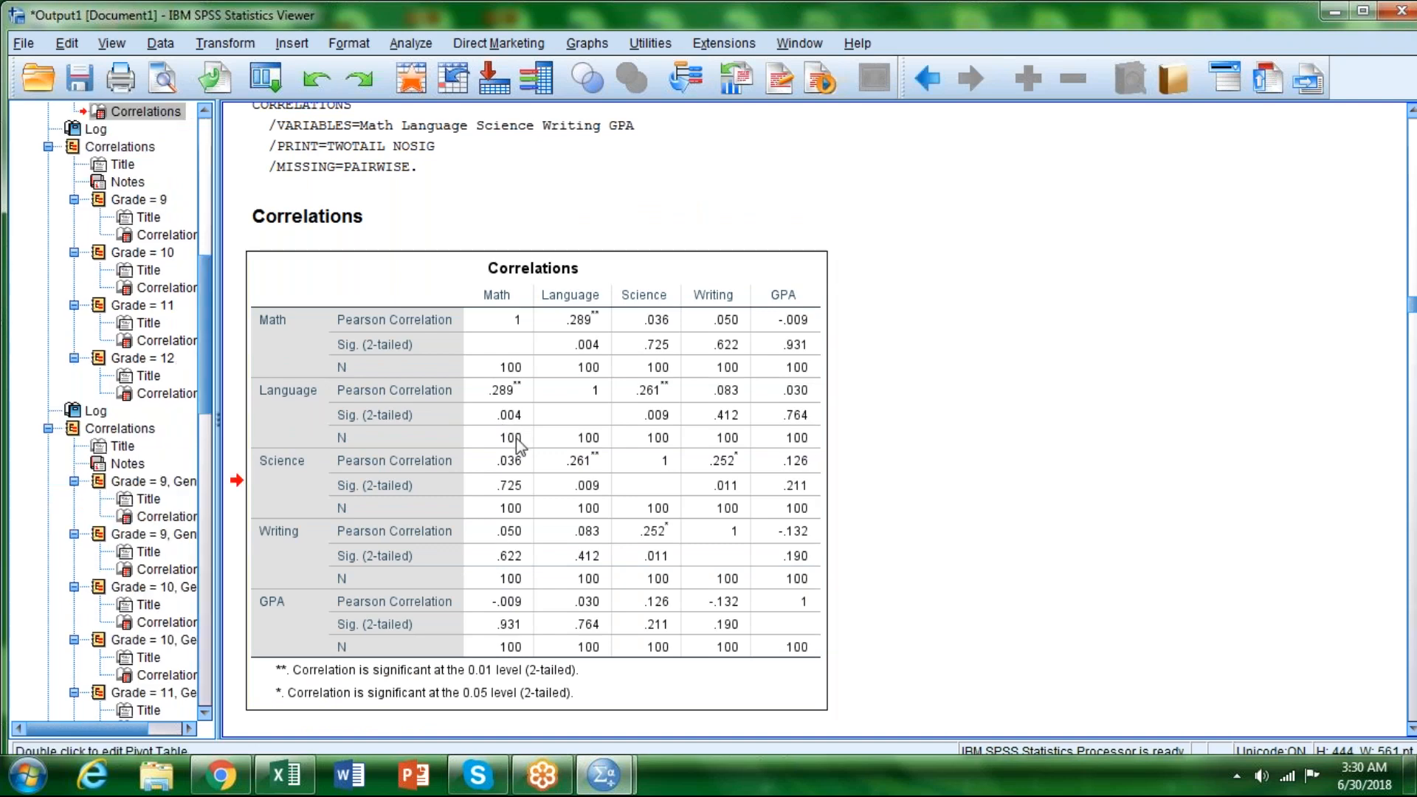
right_click(519, 443)
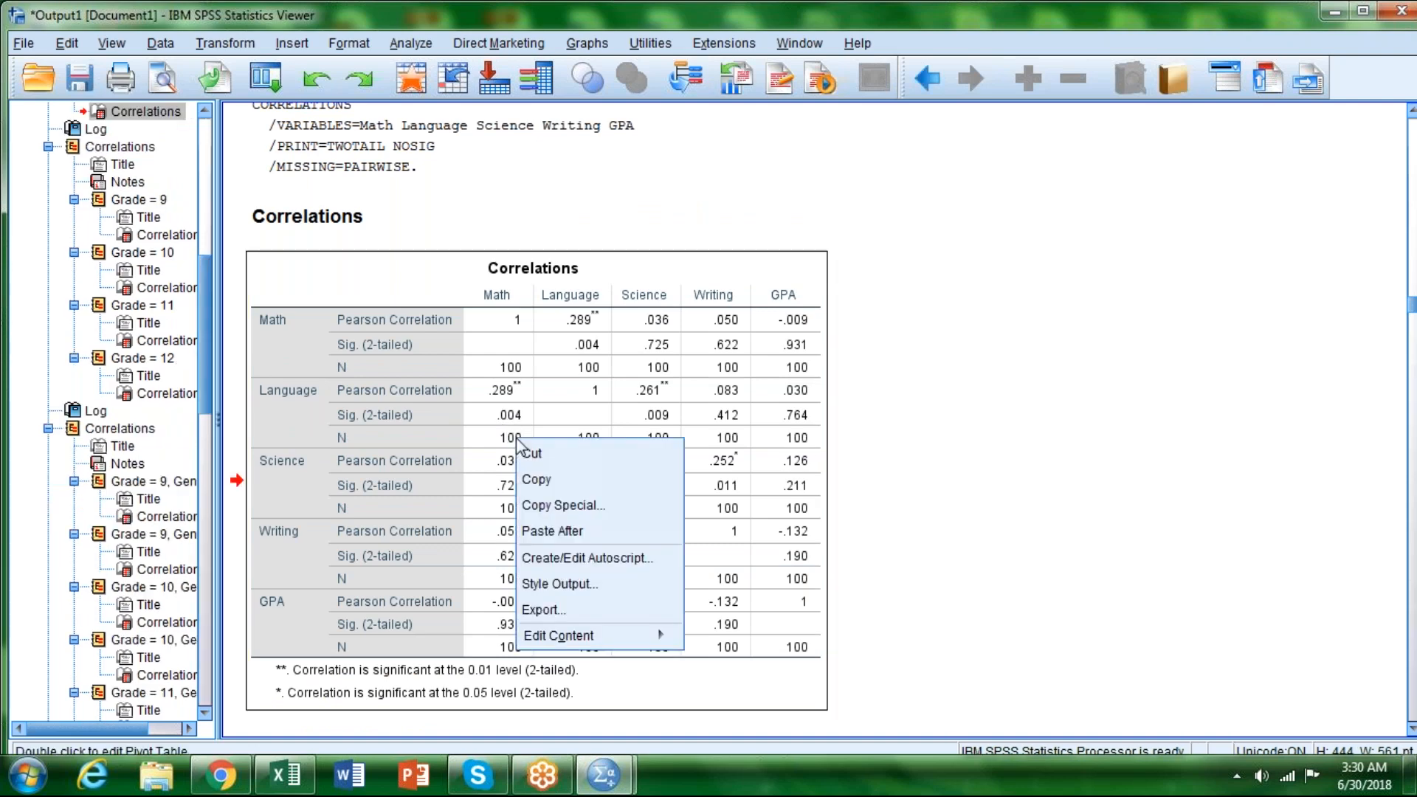
left_click(581, 509)
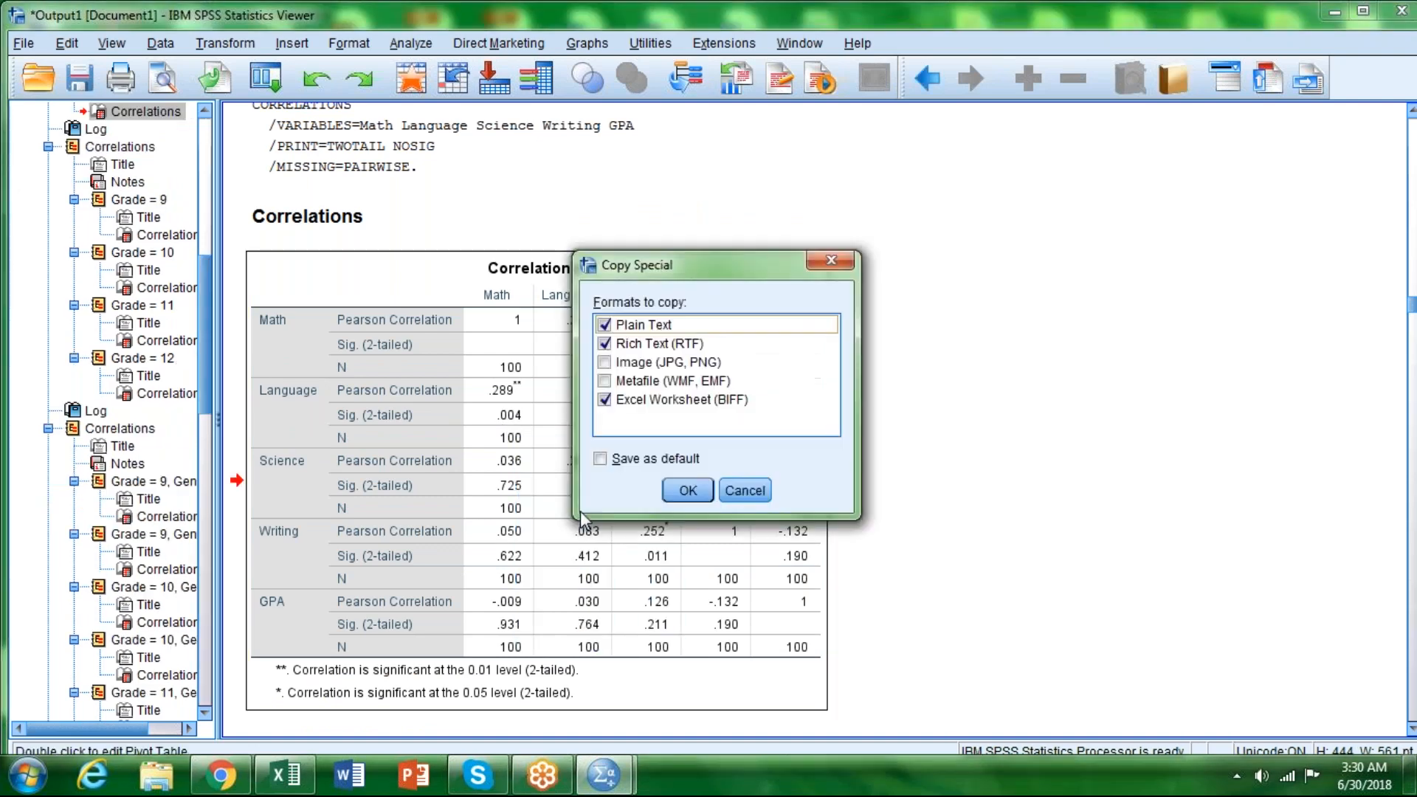
left_click(690, 491)
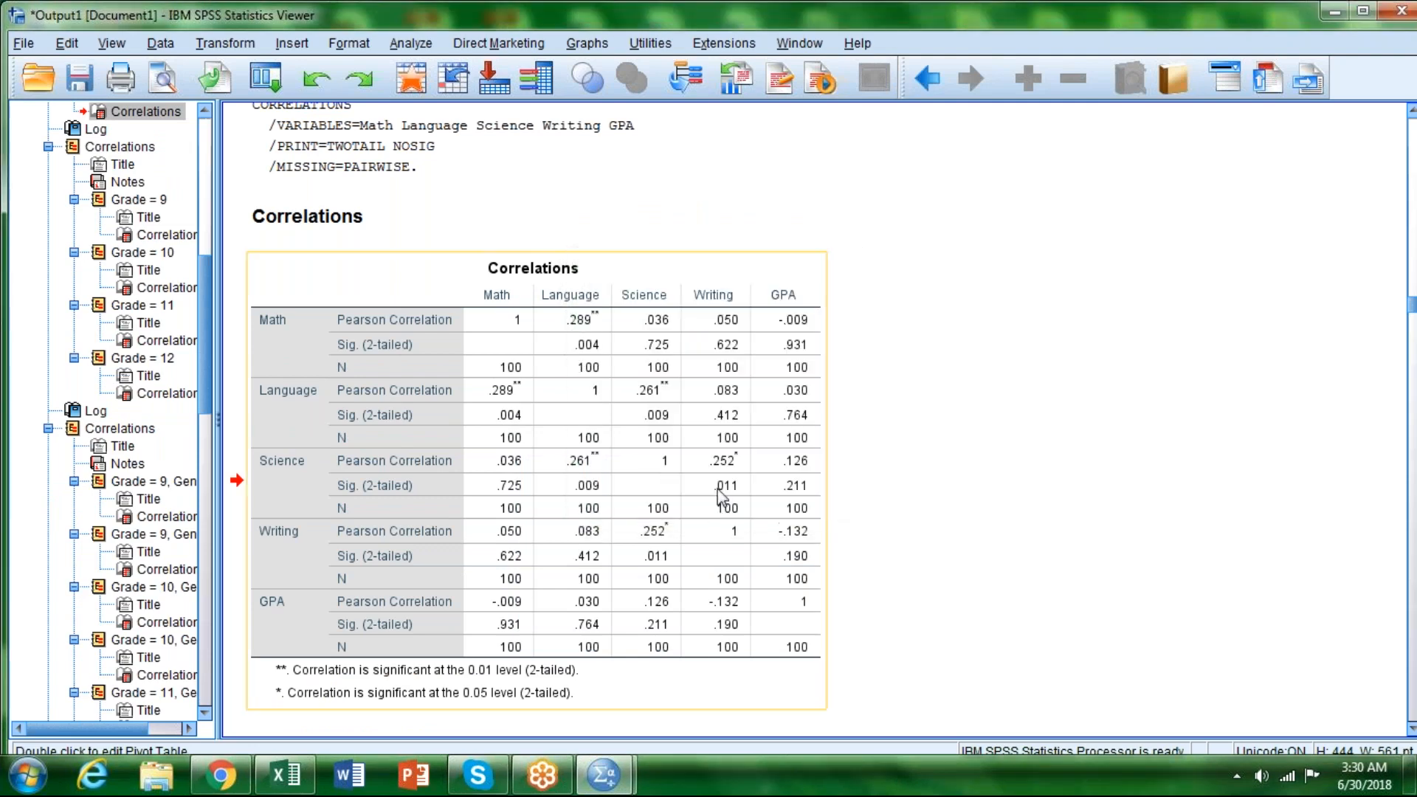
Step: Switch to Word, create a blank document and paste the copied Correlations table into it
left_click(351, 777)
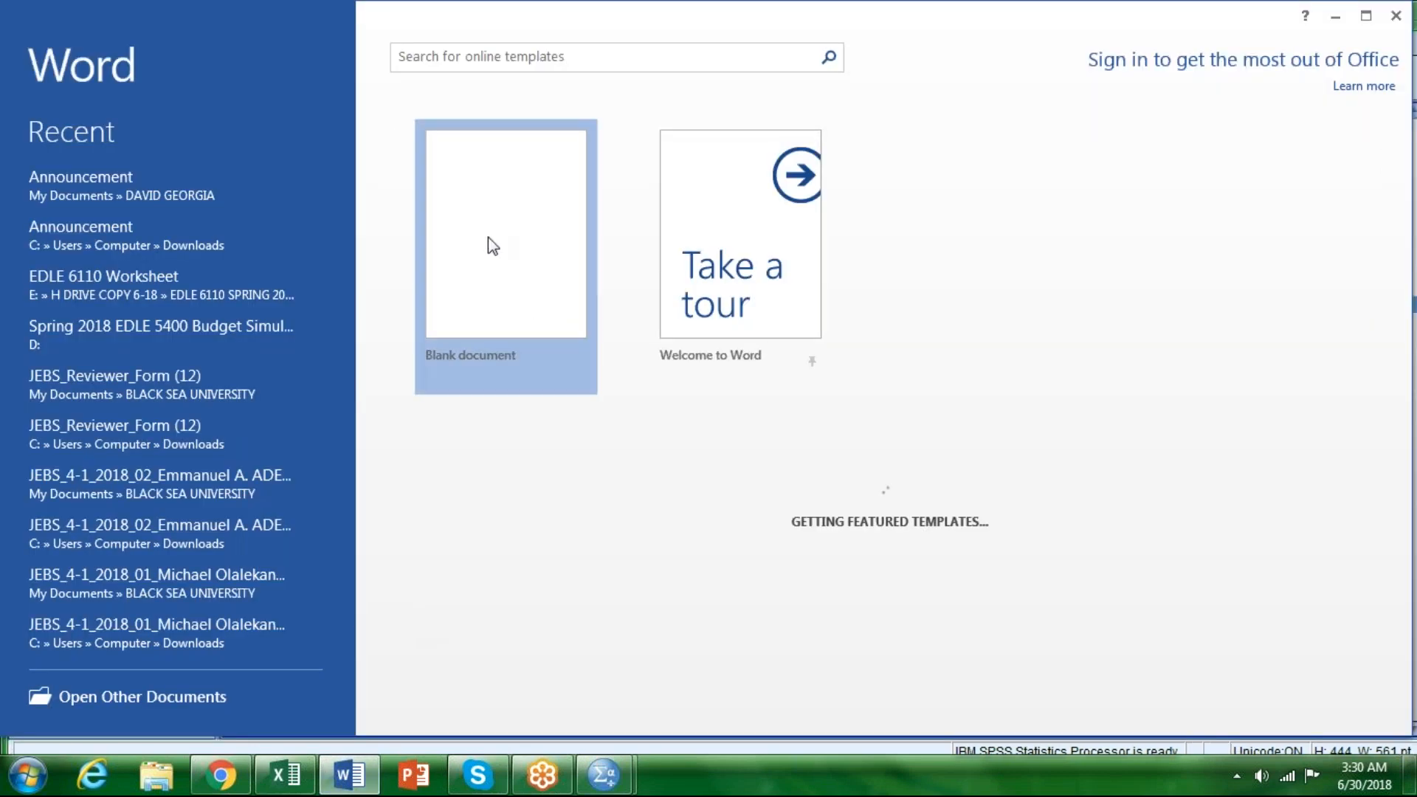
left_click(489, 237)
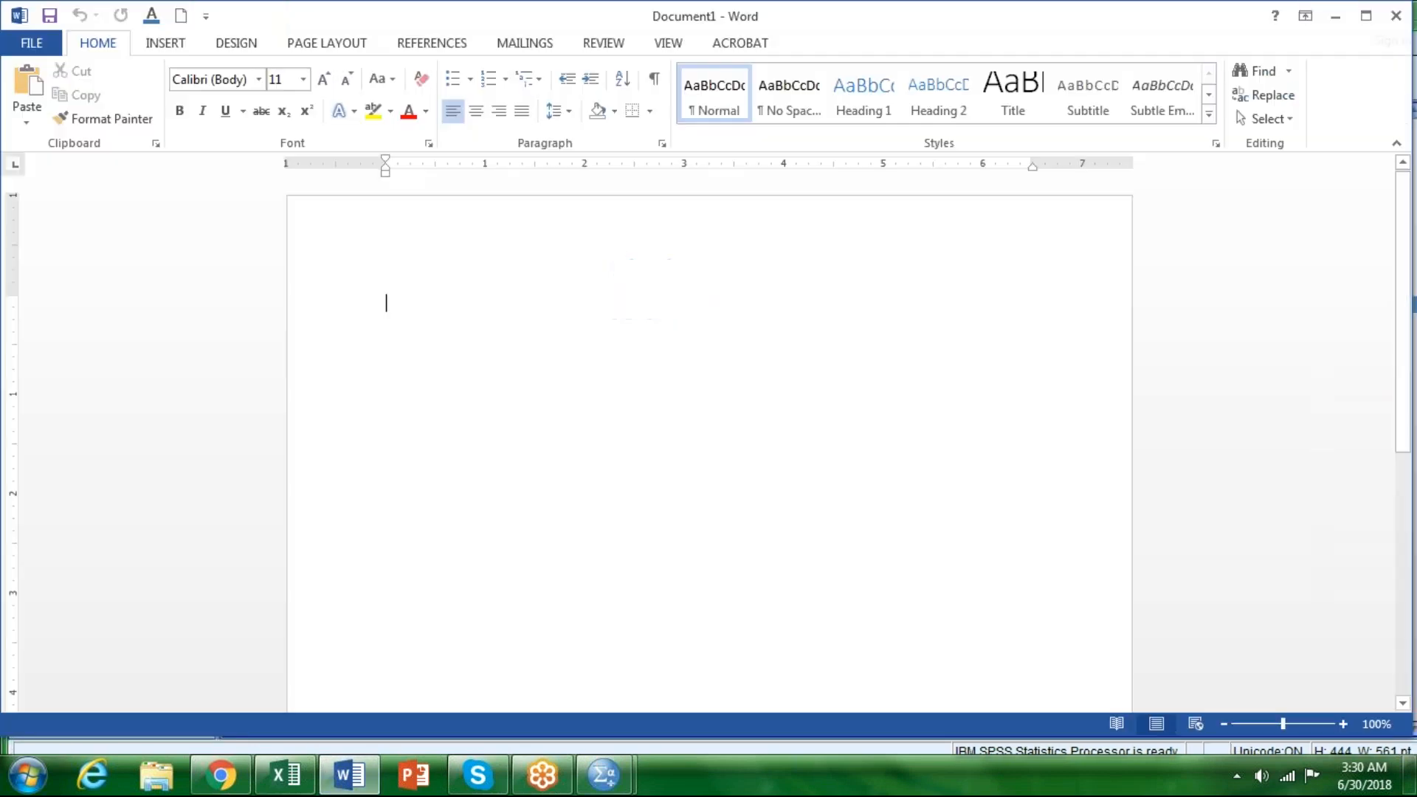
right_click(395, 308)
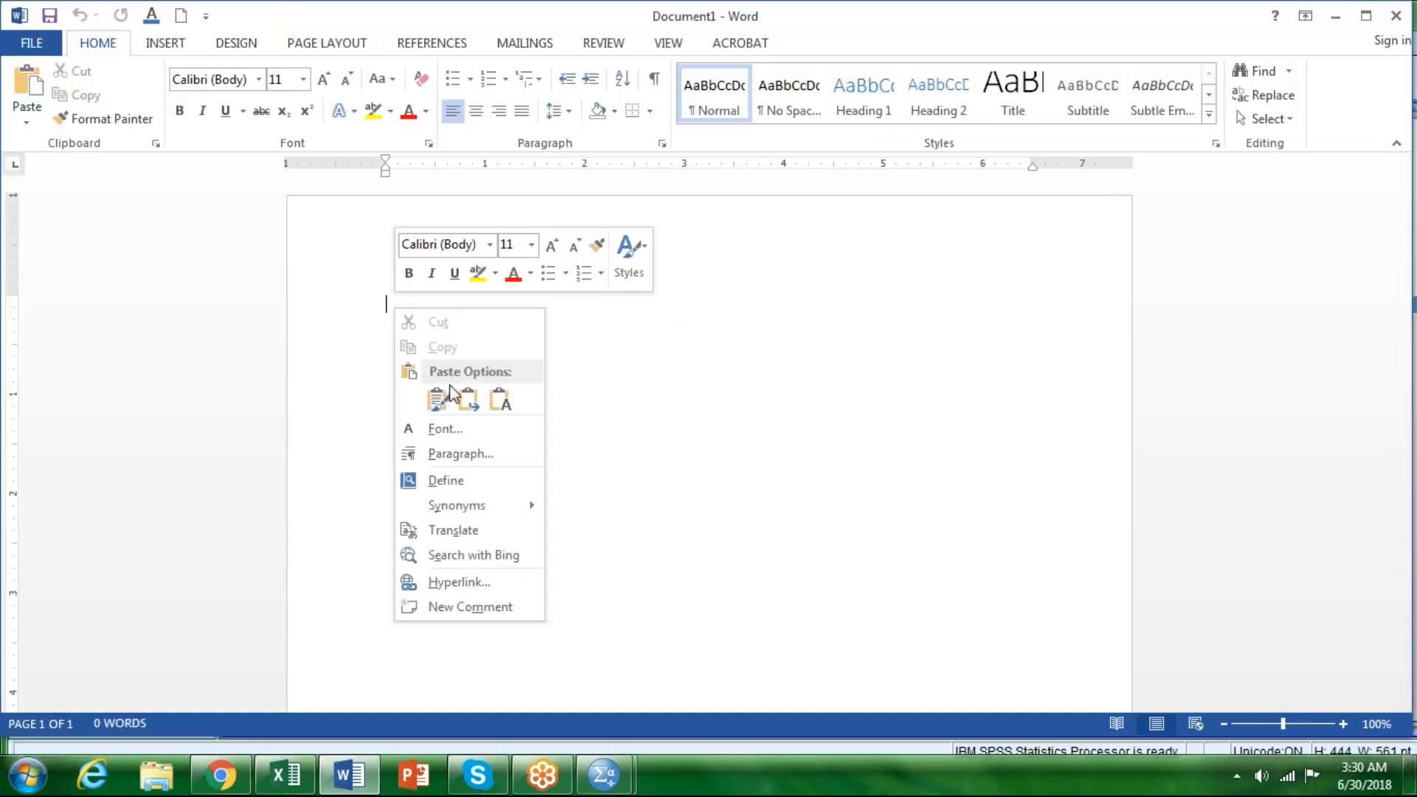
left_click(468, 403)
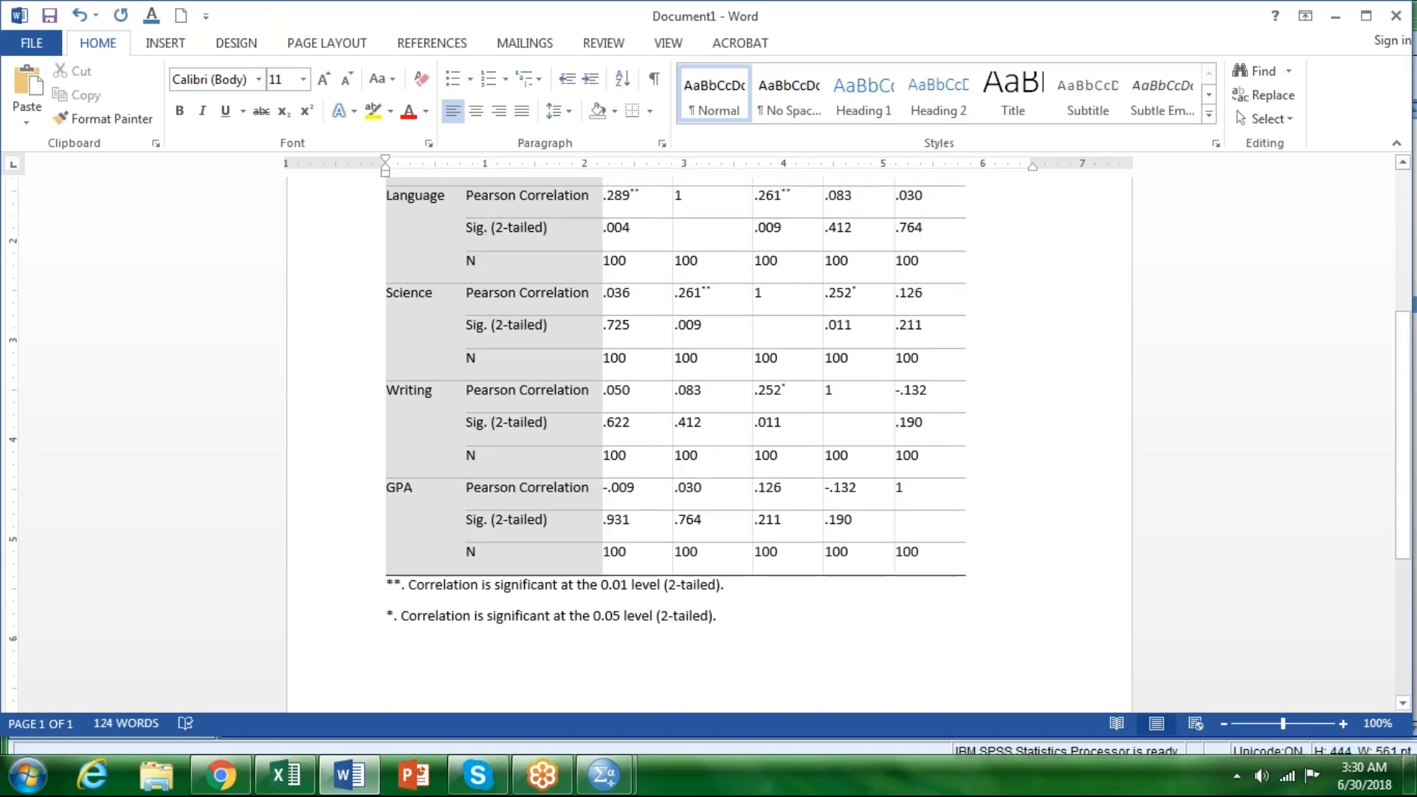
scroll(929, 532, "up", 5)
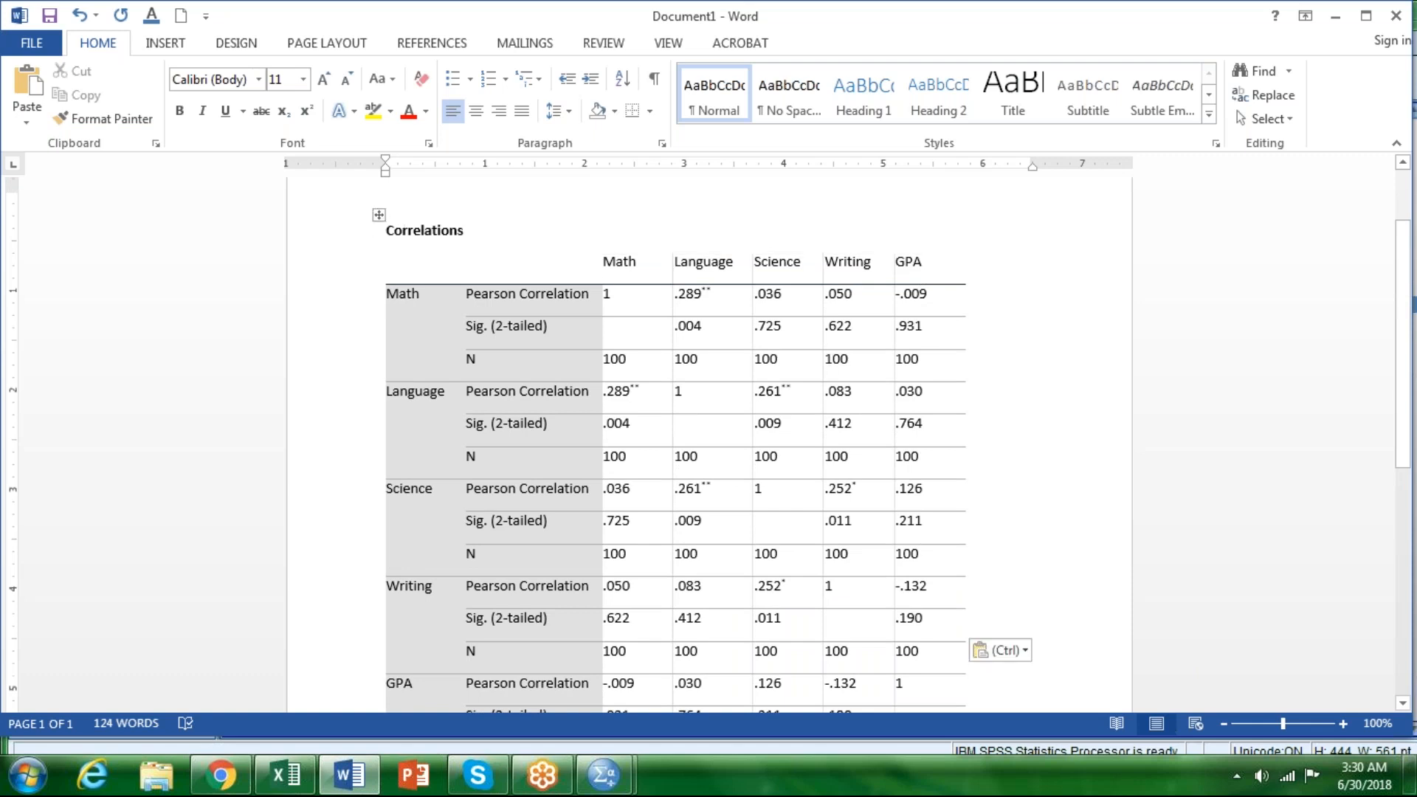
Step: Remove the space after paragraphs throughout the pasted Correlations table
left_click(378, 215)
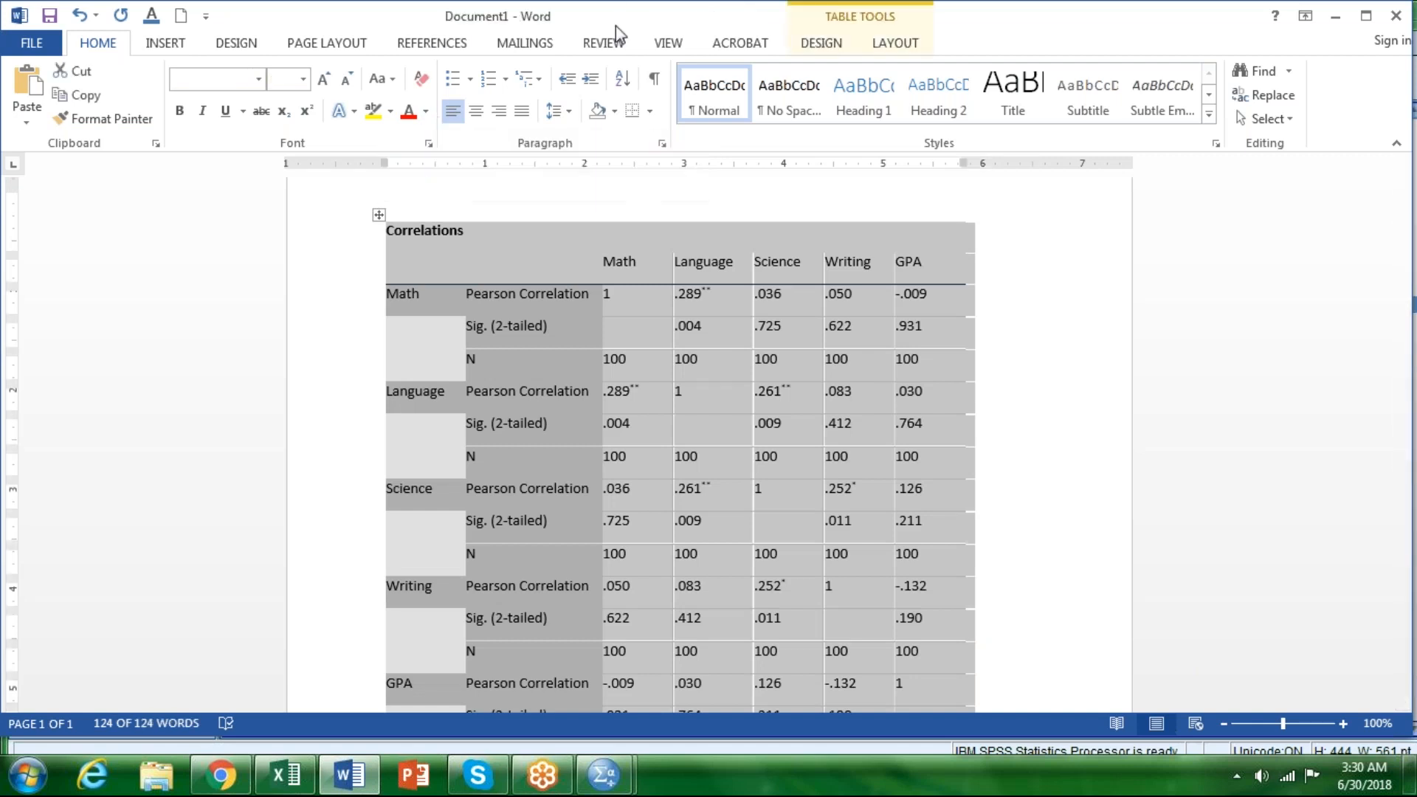
left_click(569, 112)
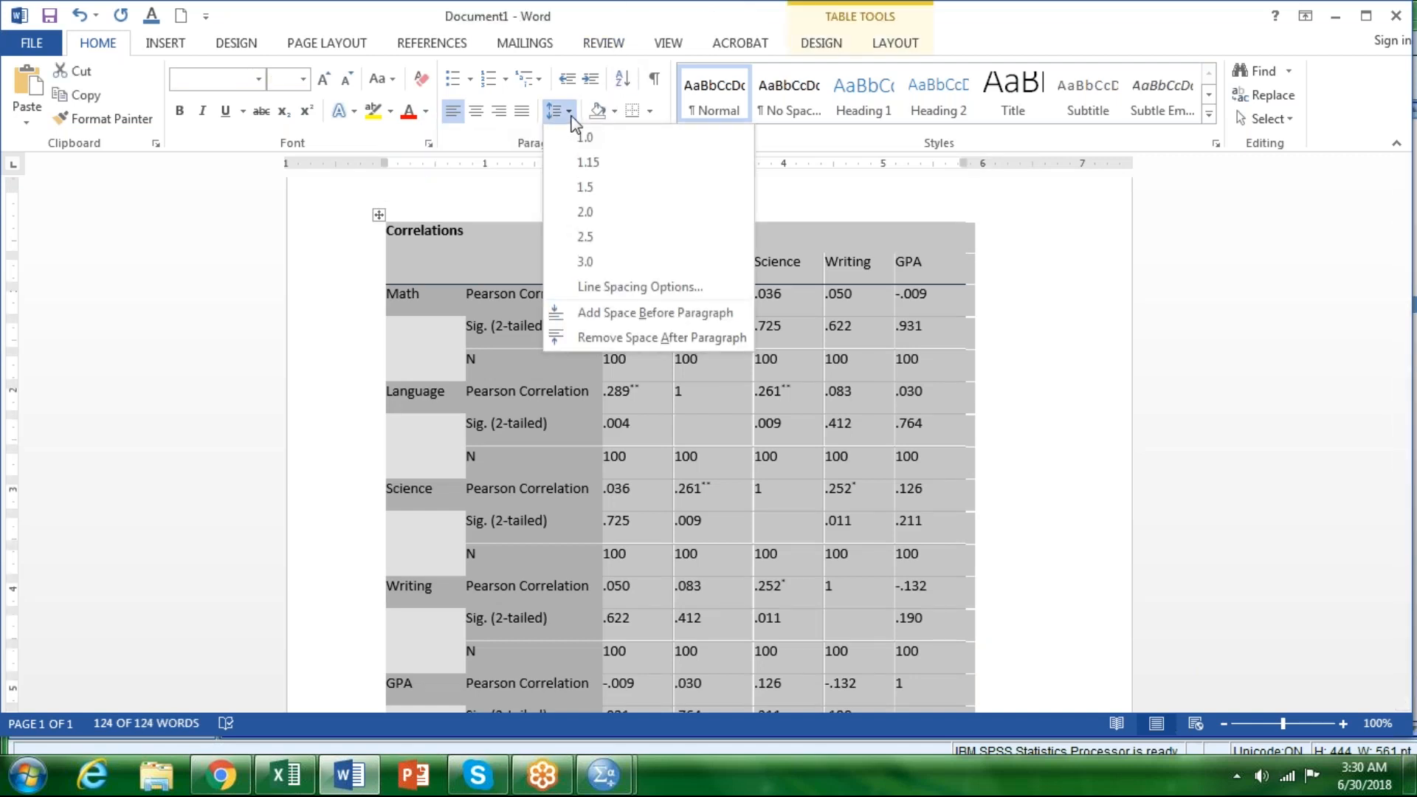
left_click(622, 339)
key("ctrl+a")
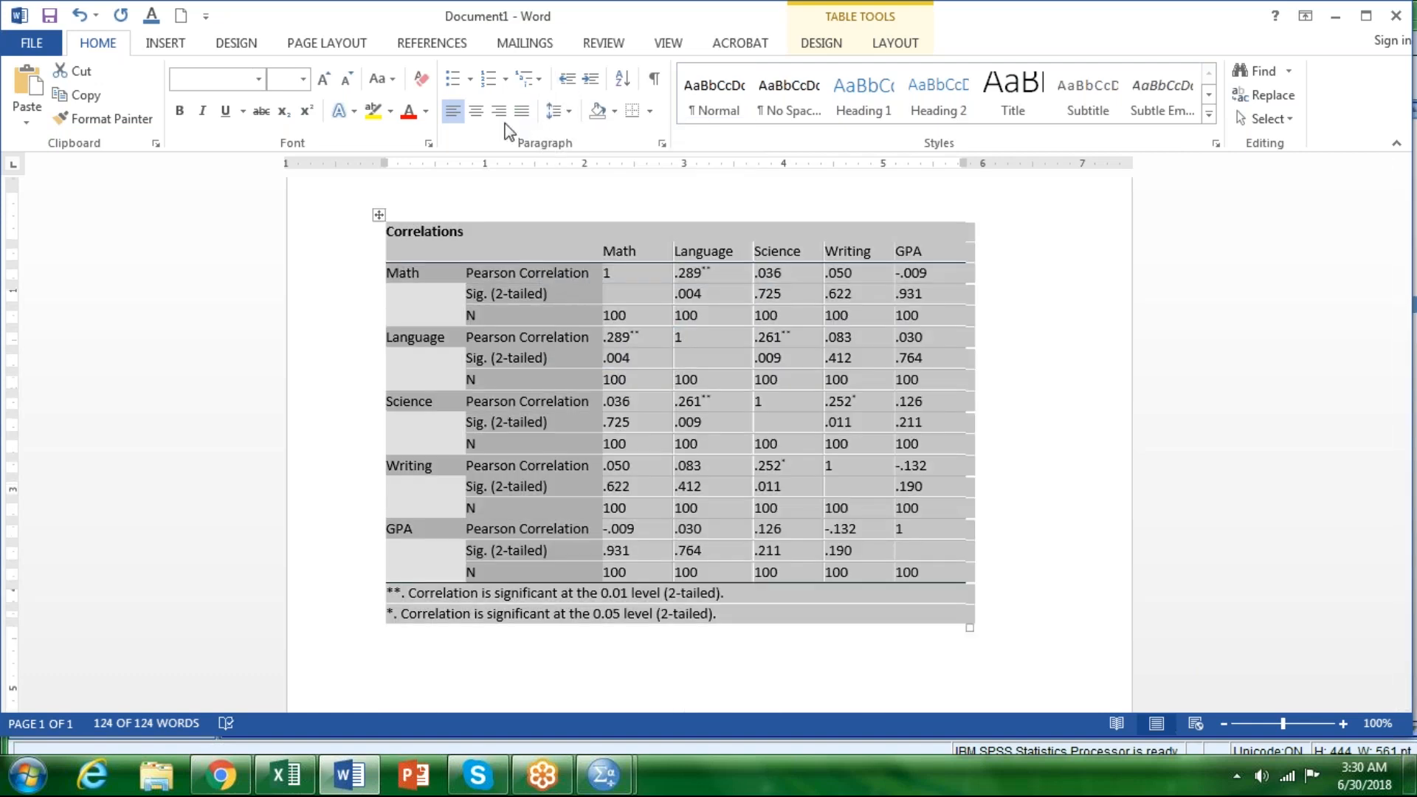
Step: In the whole table's paragraph settings, set the alignment to Left and the outline level to Body Text
left_click(662, 144)
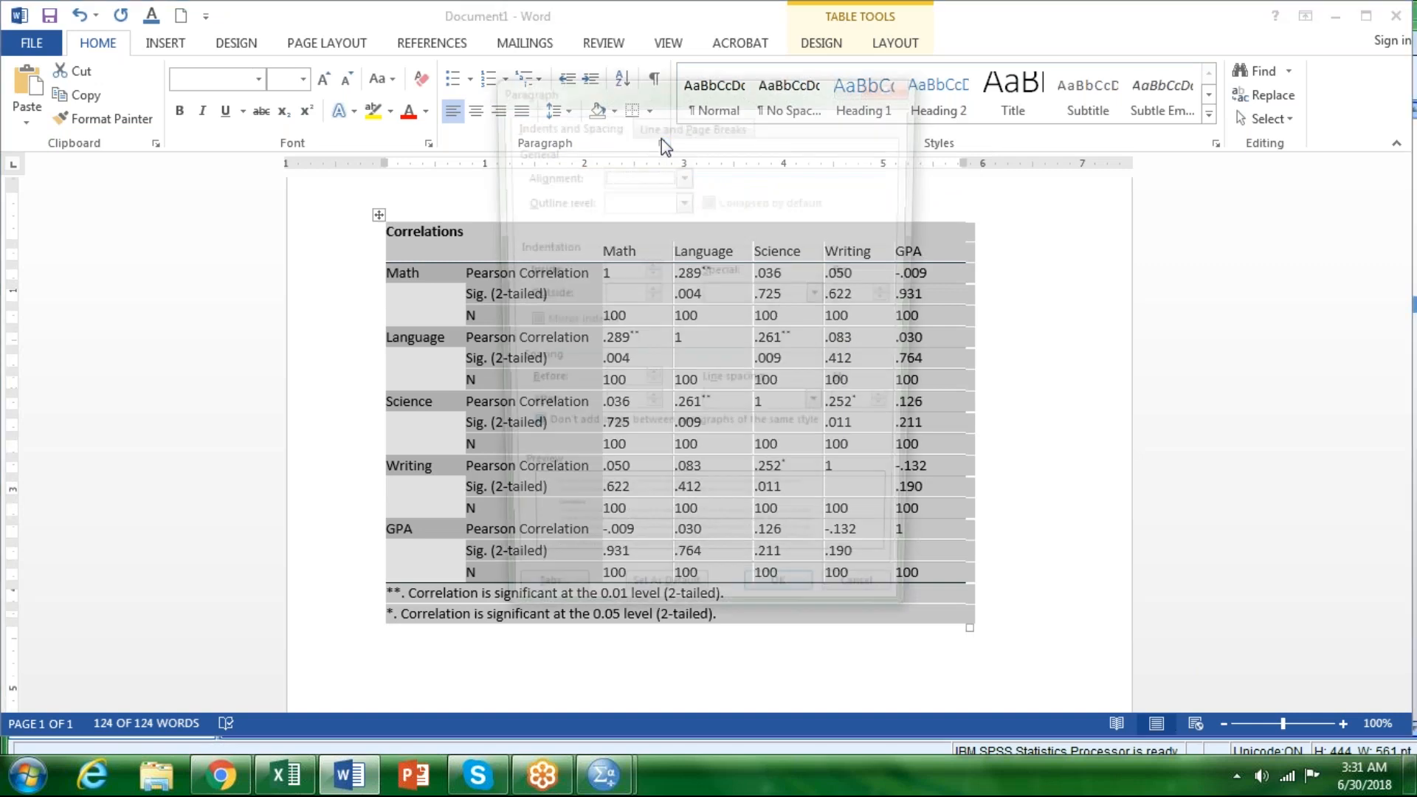
left_click(682, 175)
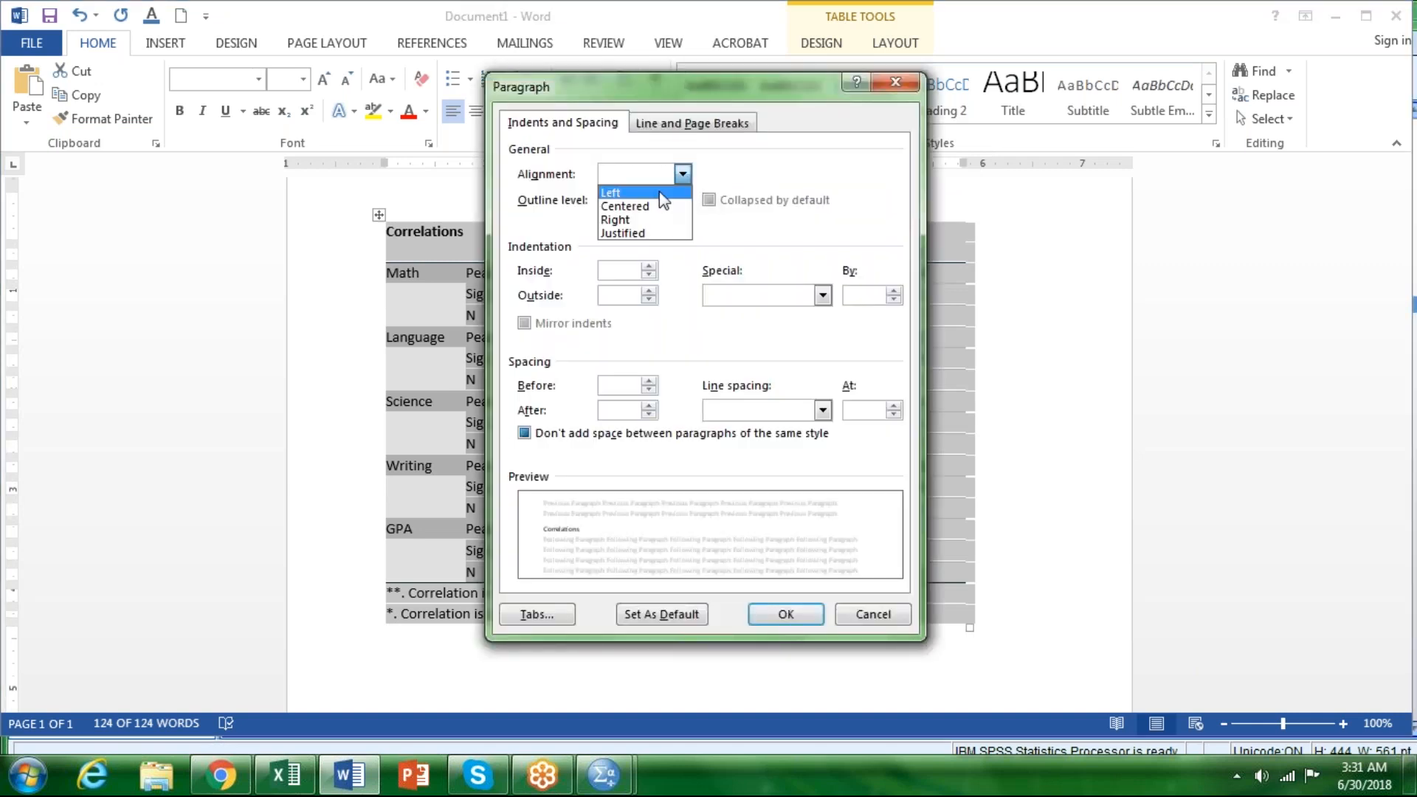
left_click(662, 190)
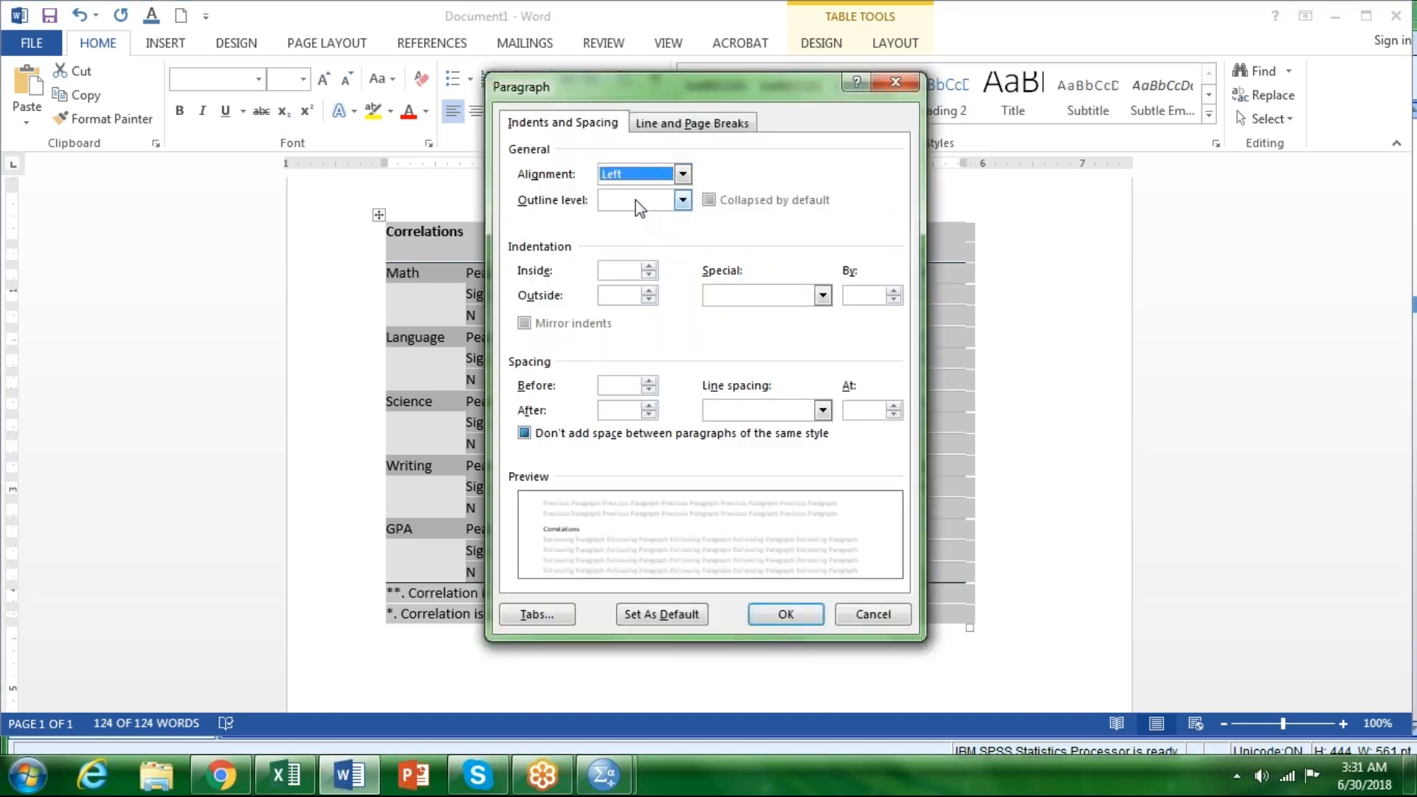
left_click(636, 201)
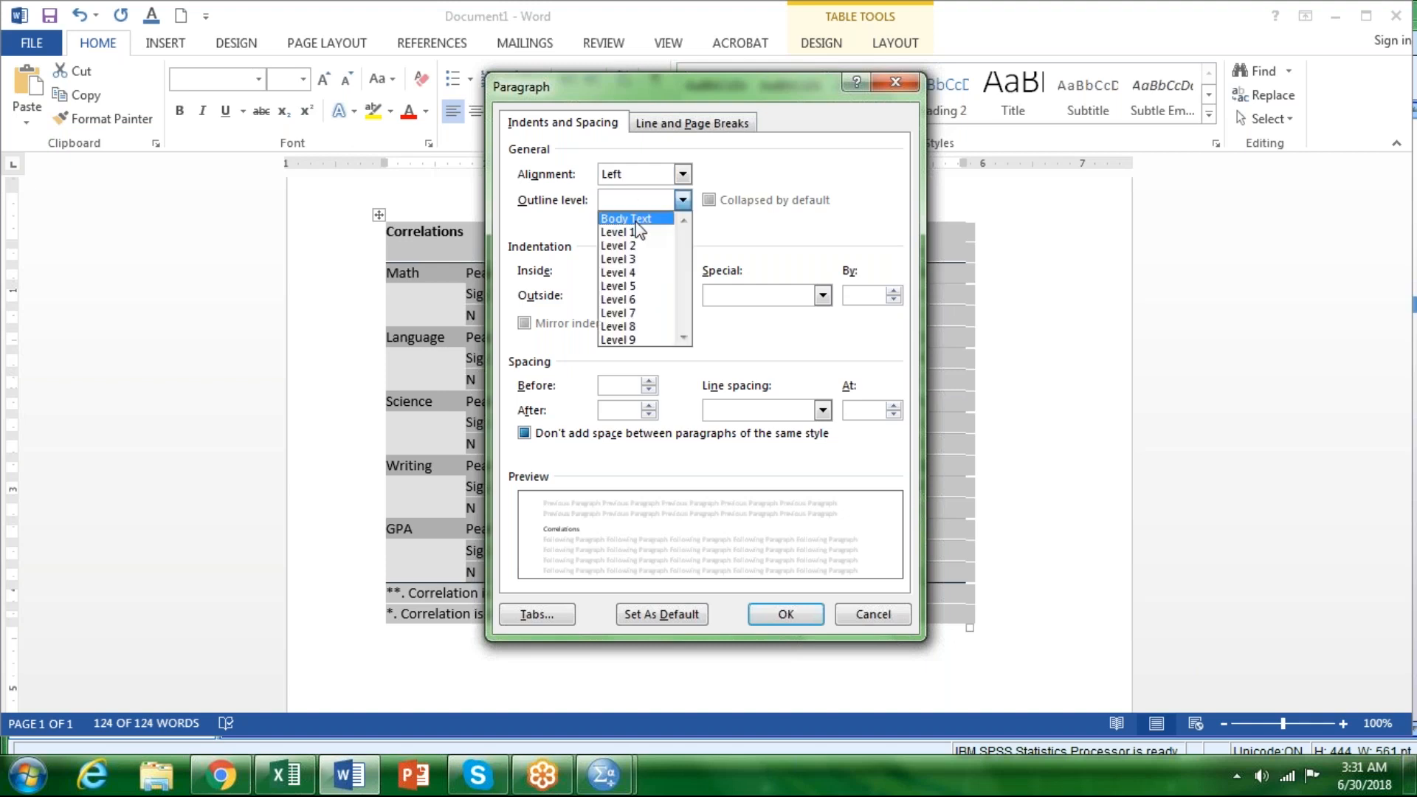
left_click(636, 220)
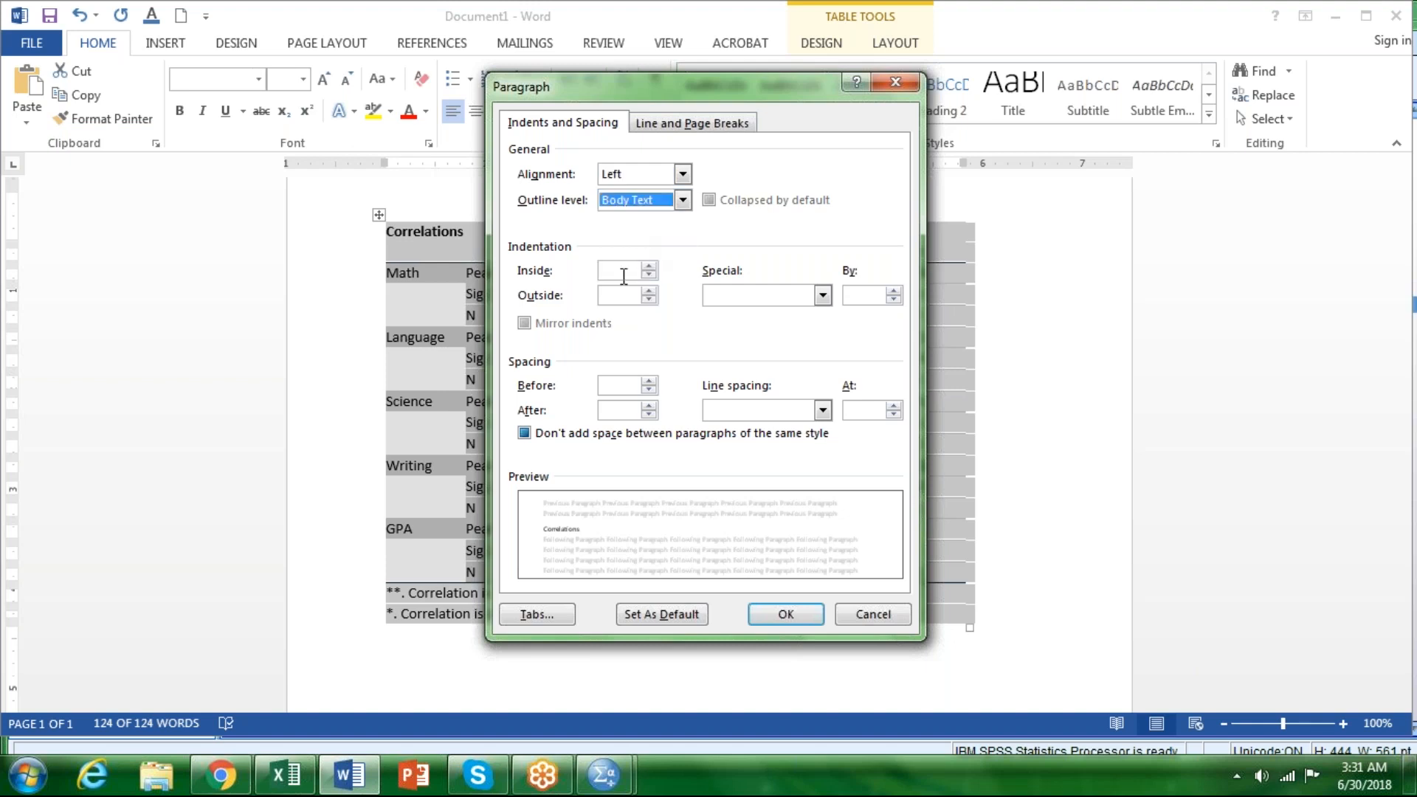
Step: Set the inside and outside indentation to 0" and the special indentation to (none)
left_click(649, 267)
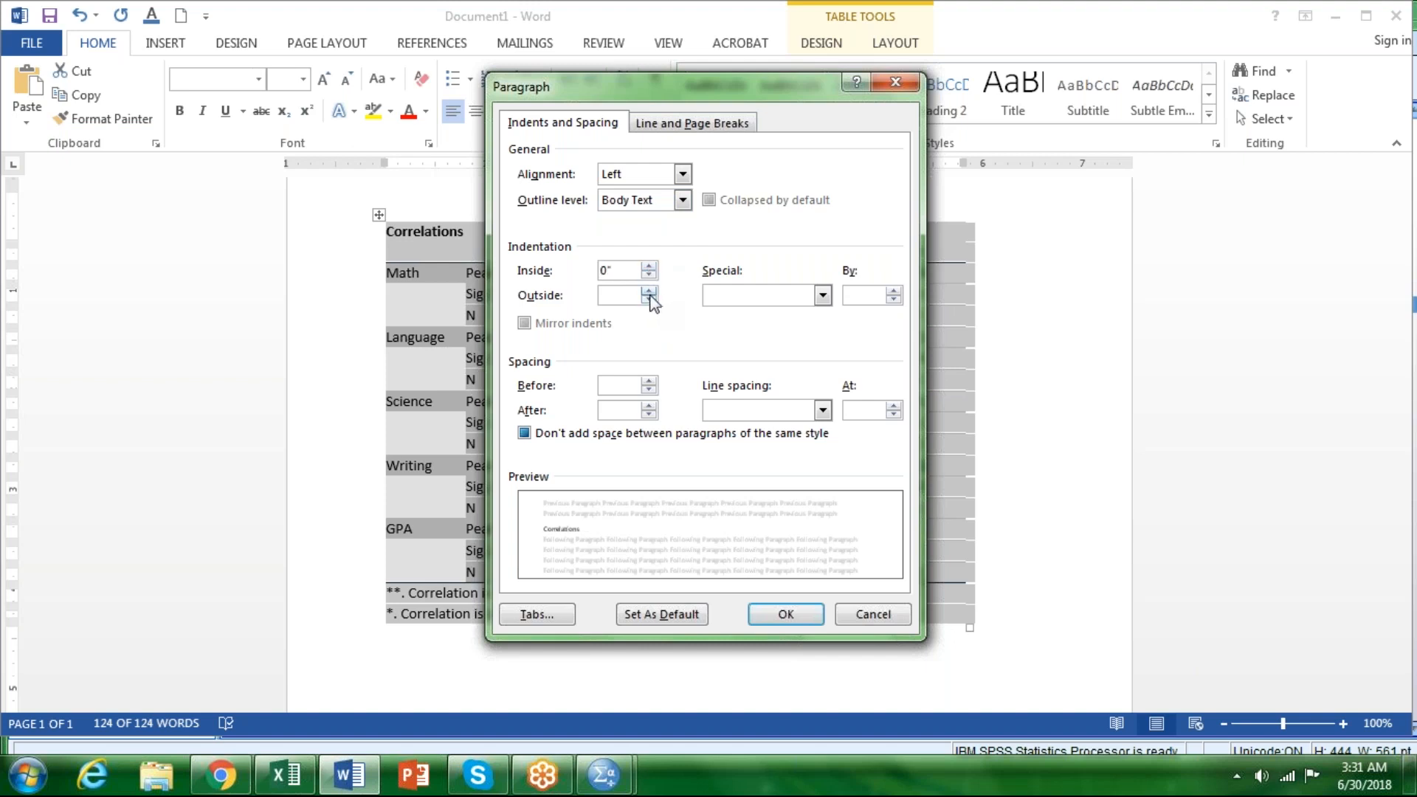
left_click(649, 300)
left_click(649, 293)
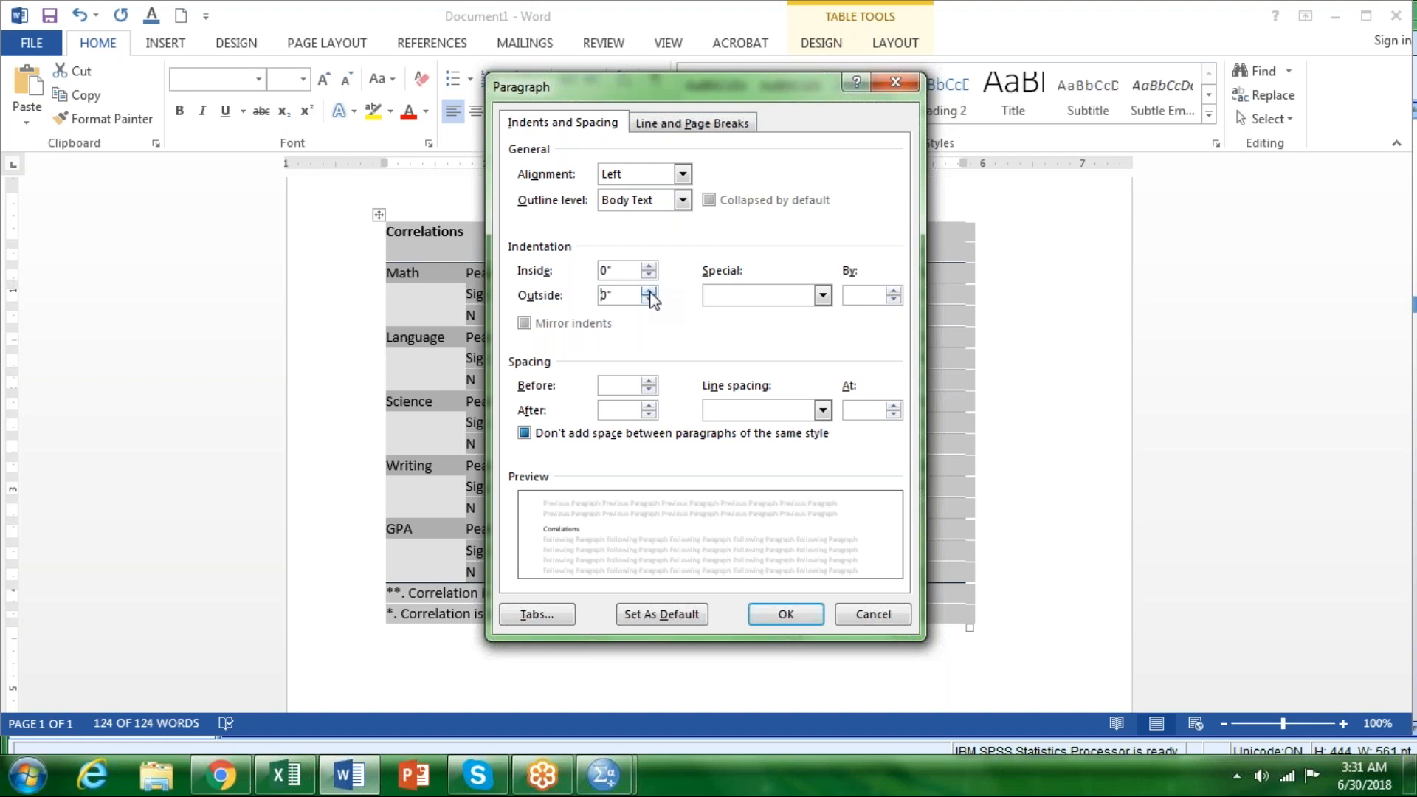
left_click(821, 299)
left_click(766, 312)
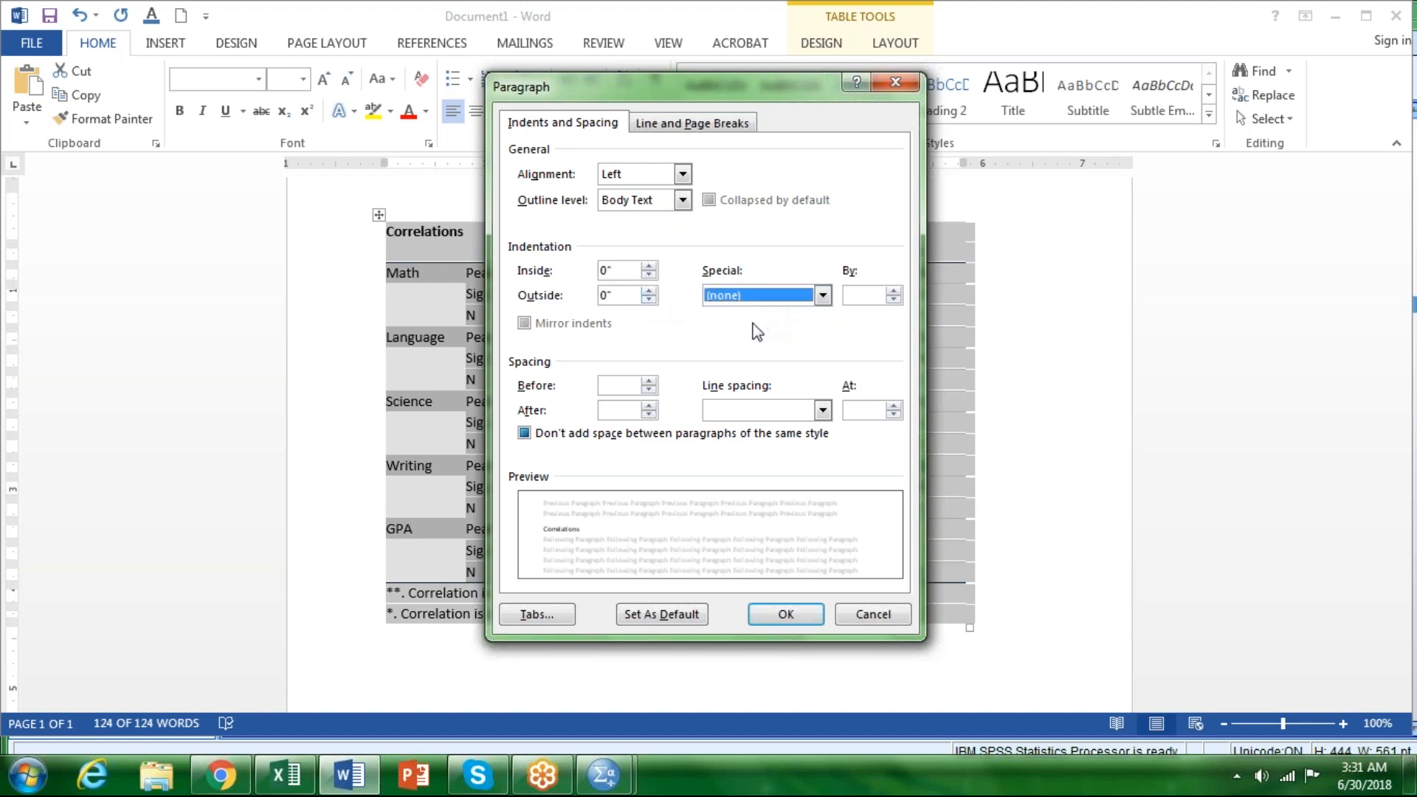
Step: Set the spacing before and after to 0 pt with Single line spacing, and apply the paragraph settings to the table
left_click(649, 381)
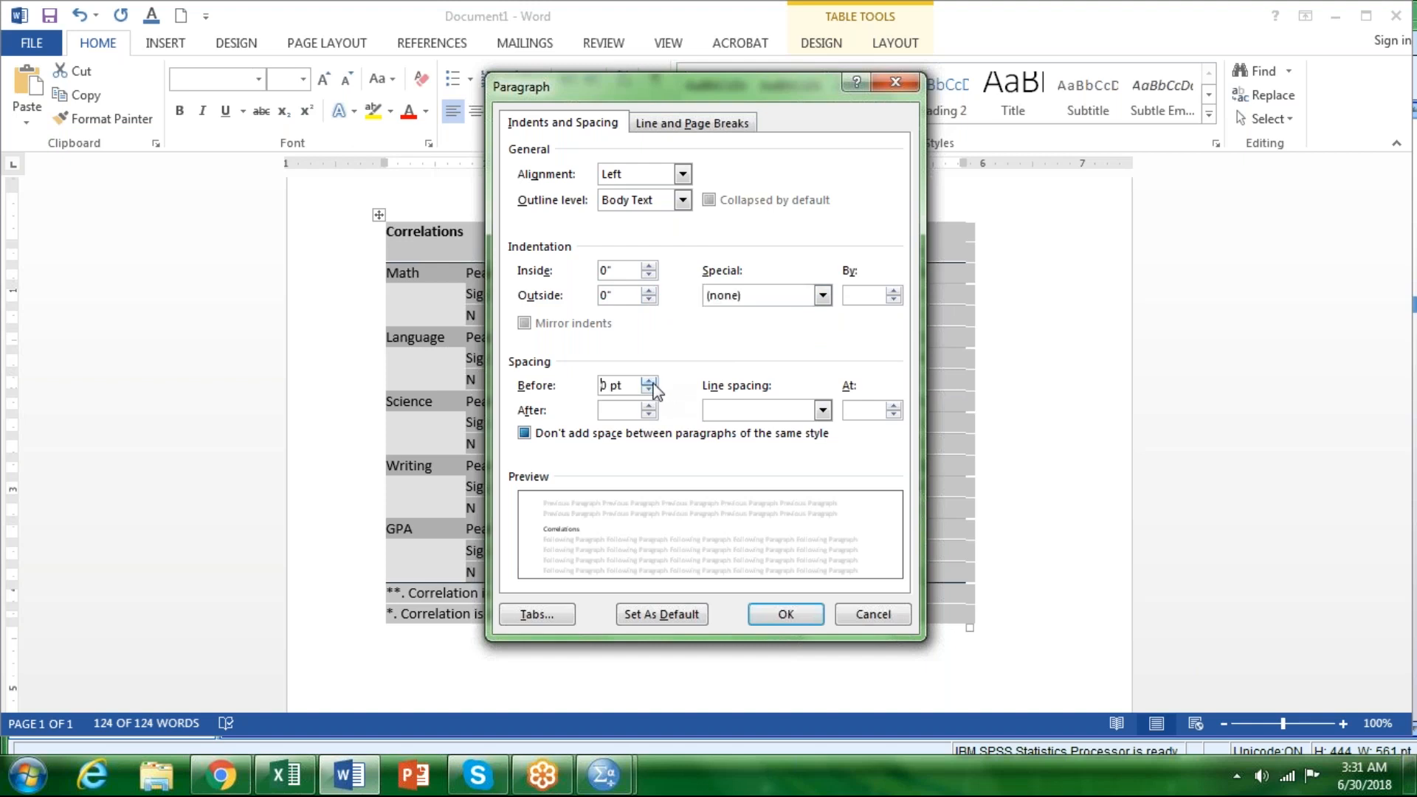
left_click(649, 406)
left_click(822, 411)
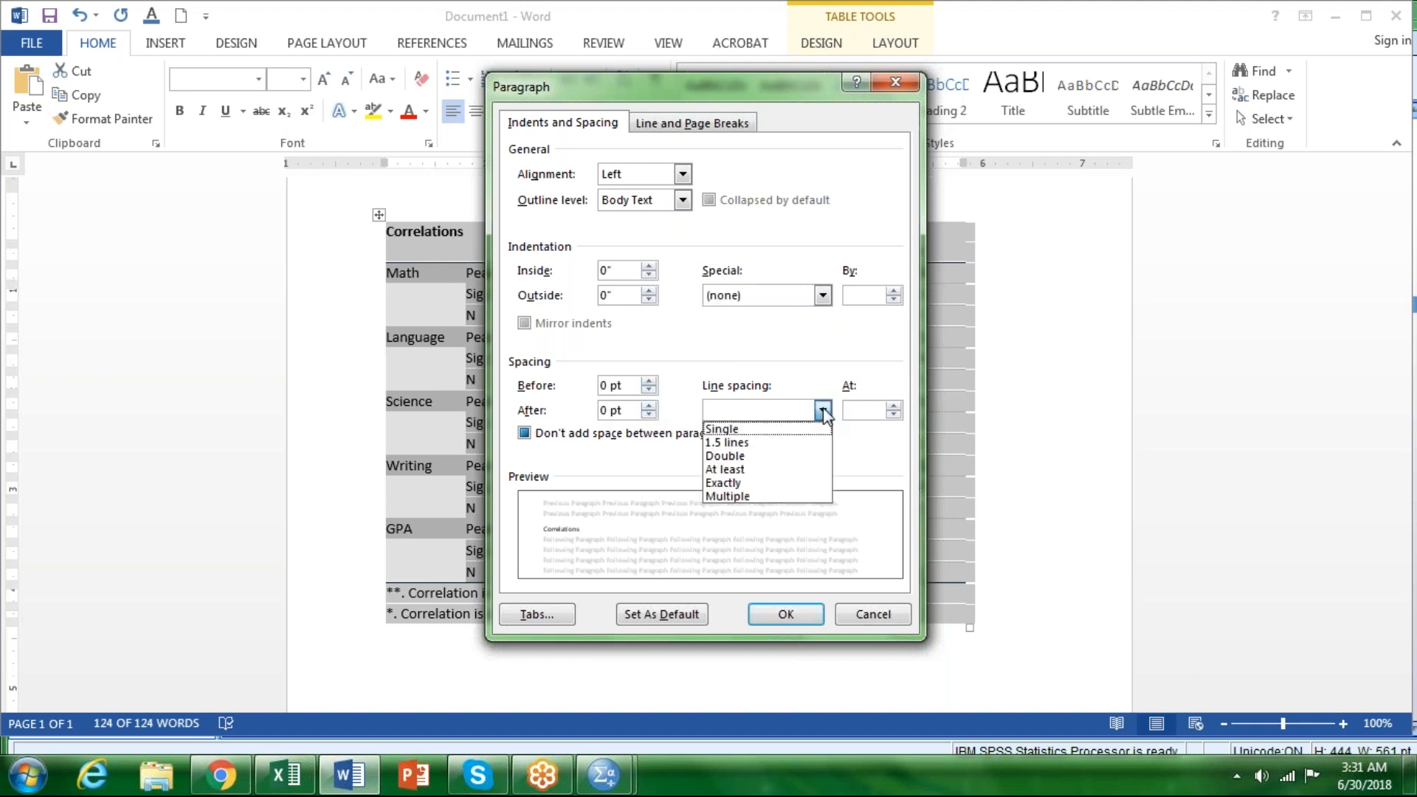
left_click(753, 431)
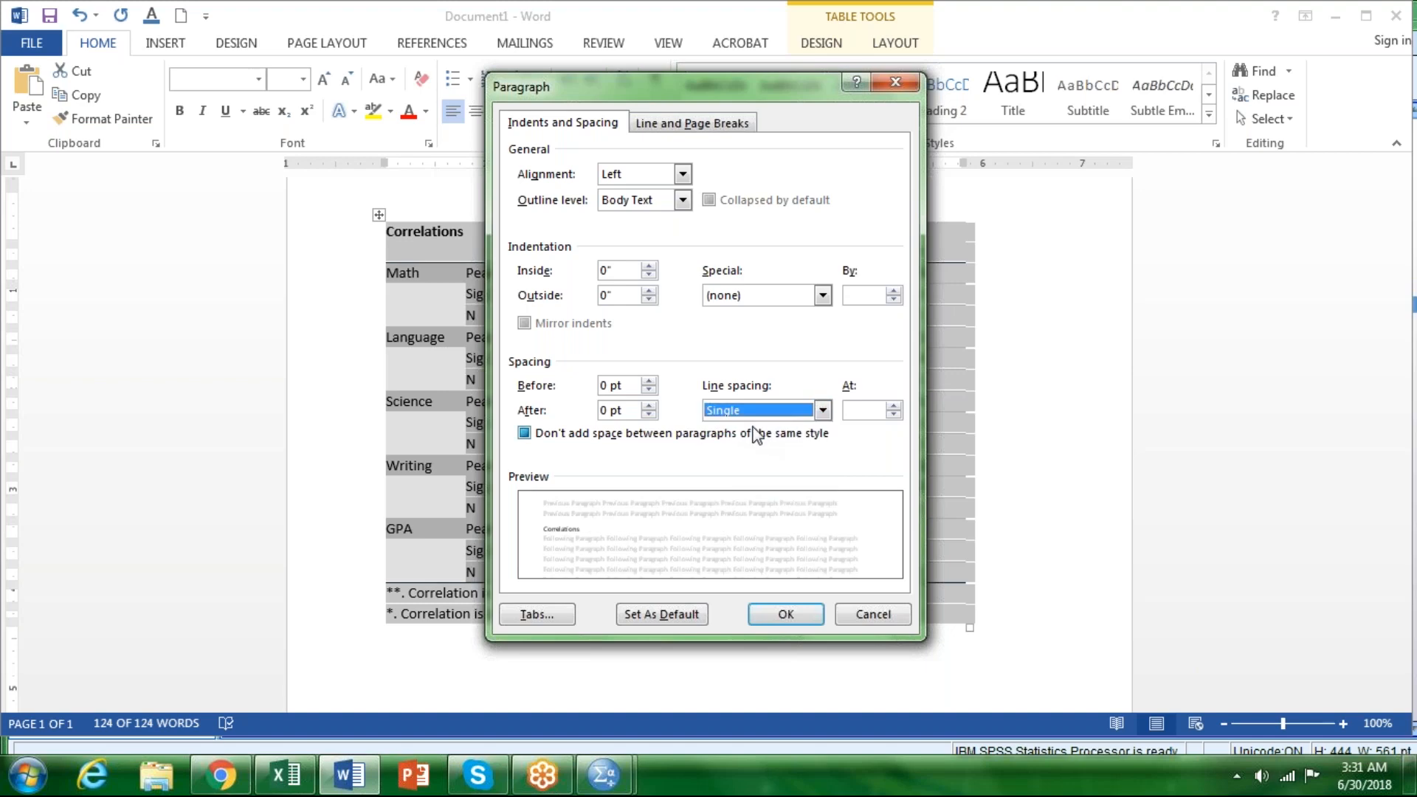
left_click(789, 619)
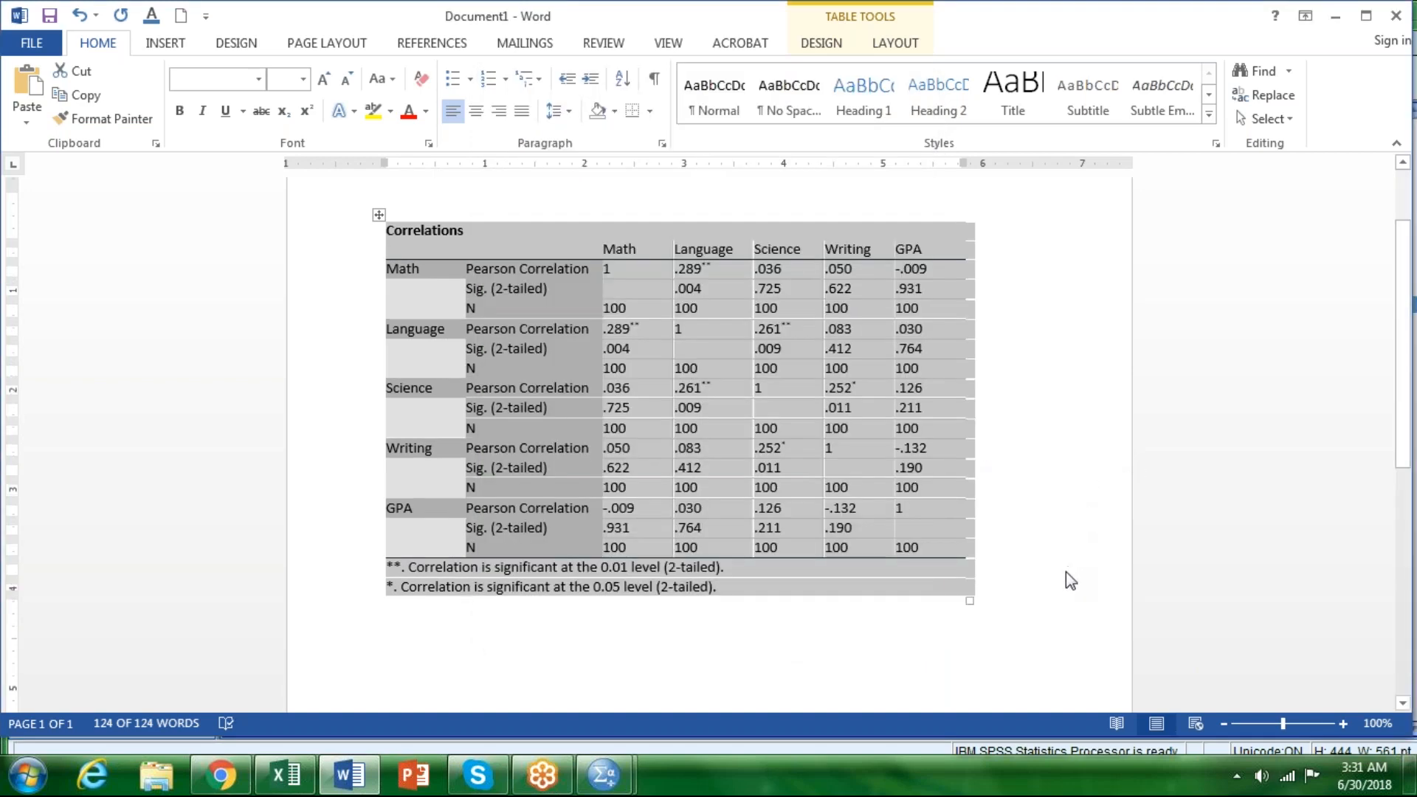
left_click(1055, 586)
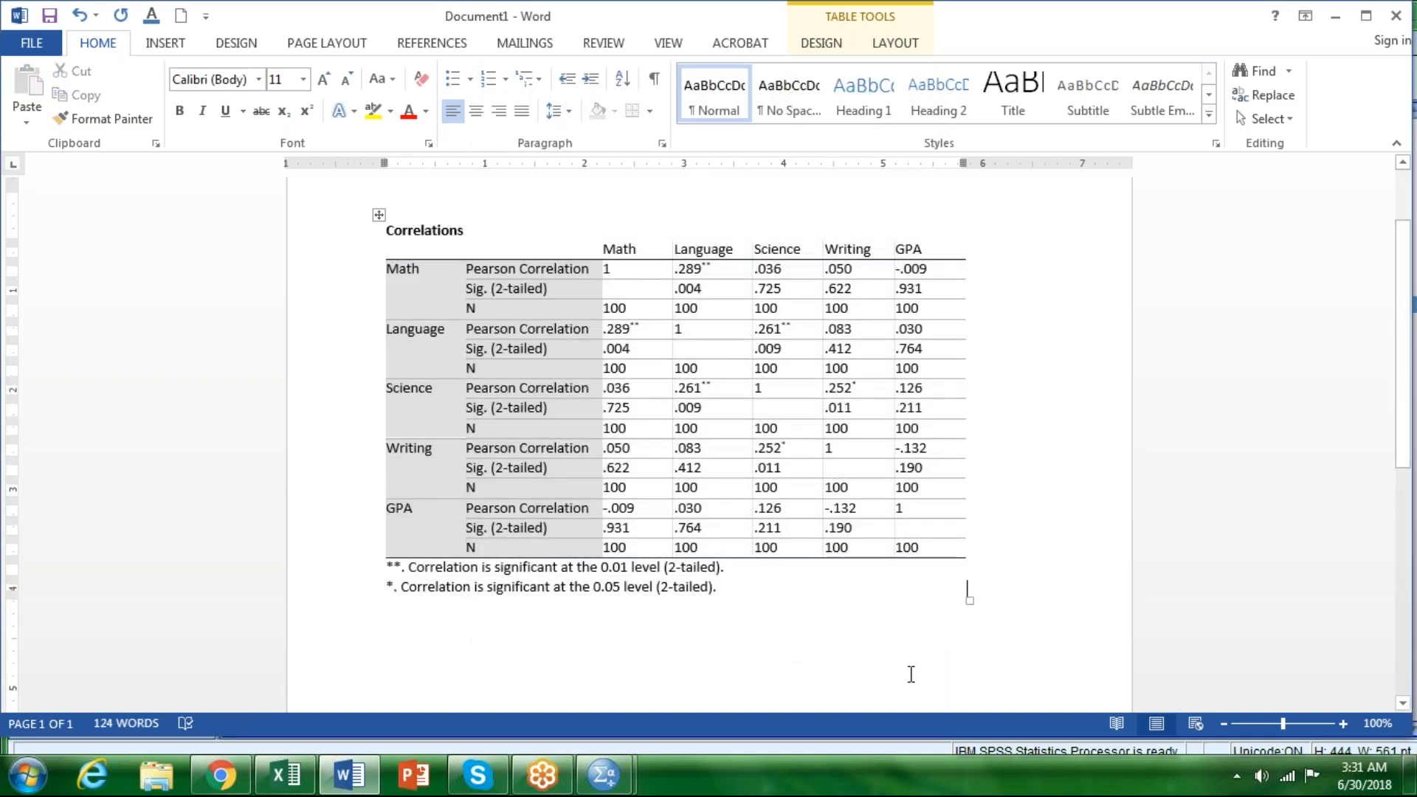
Step: Remove all borders from the entire Correlations table
left_click(379, 216)
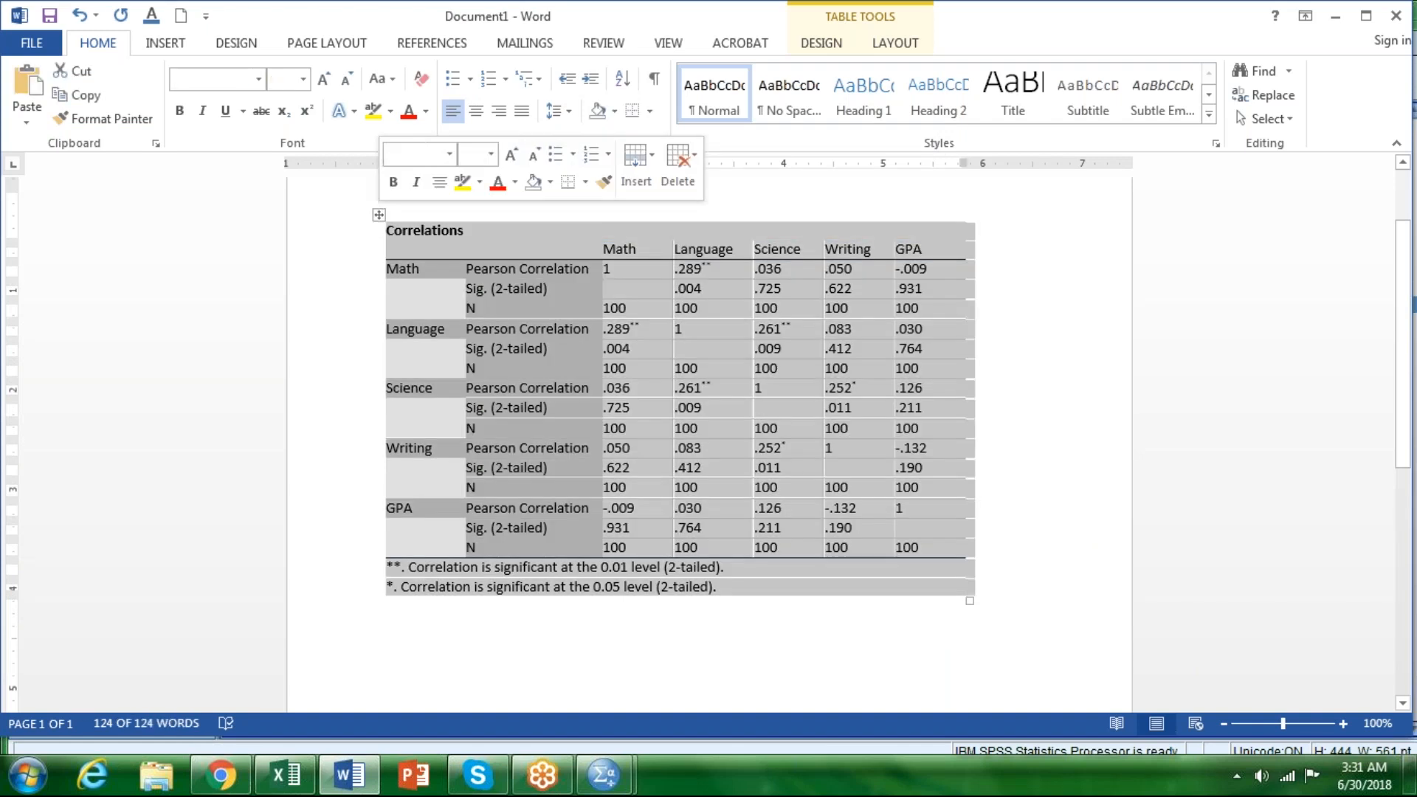
left_click(649, 110)
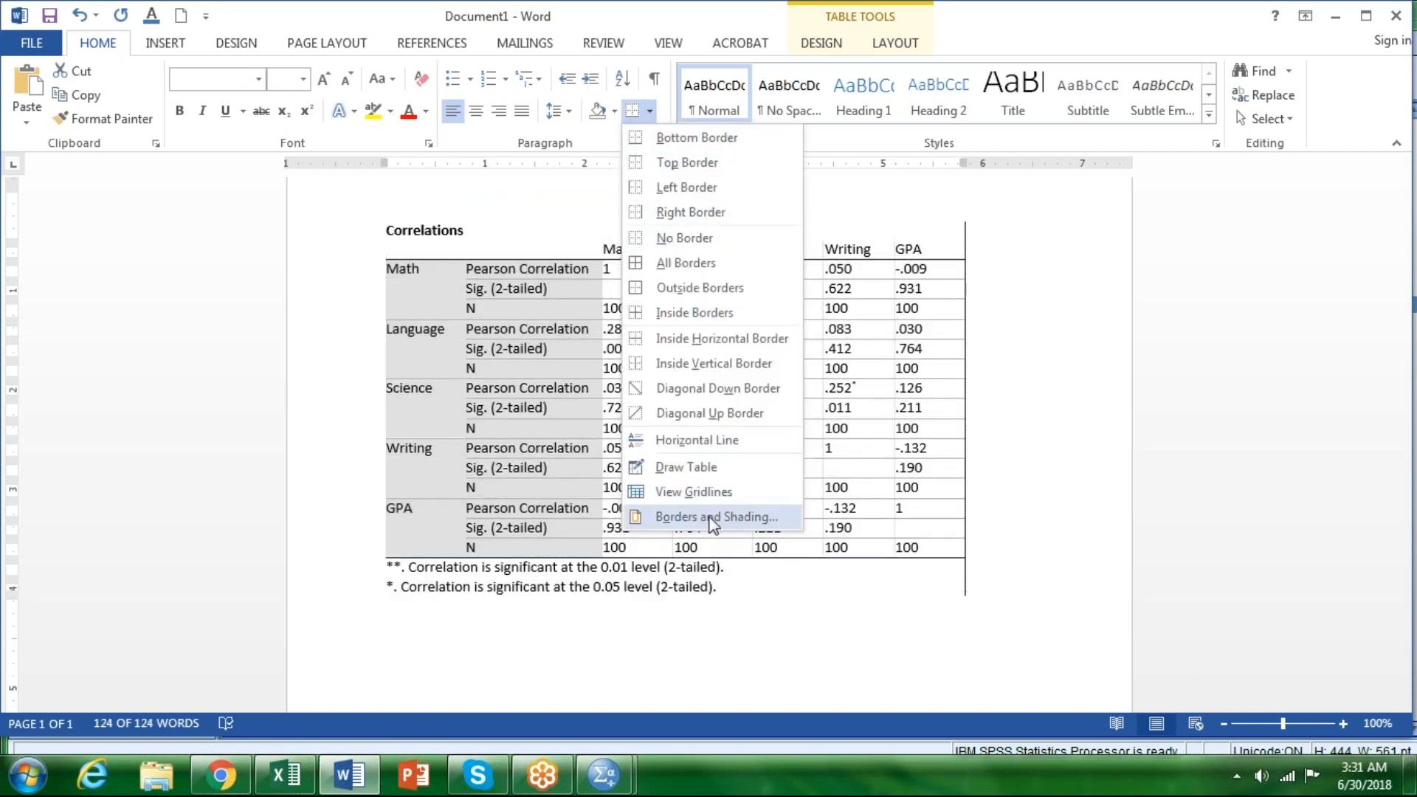
left_click(684, 239)
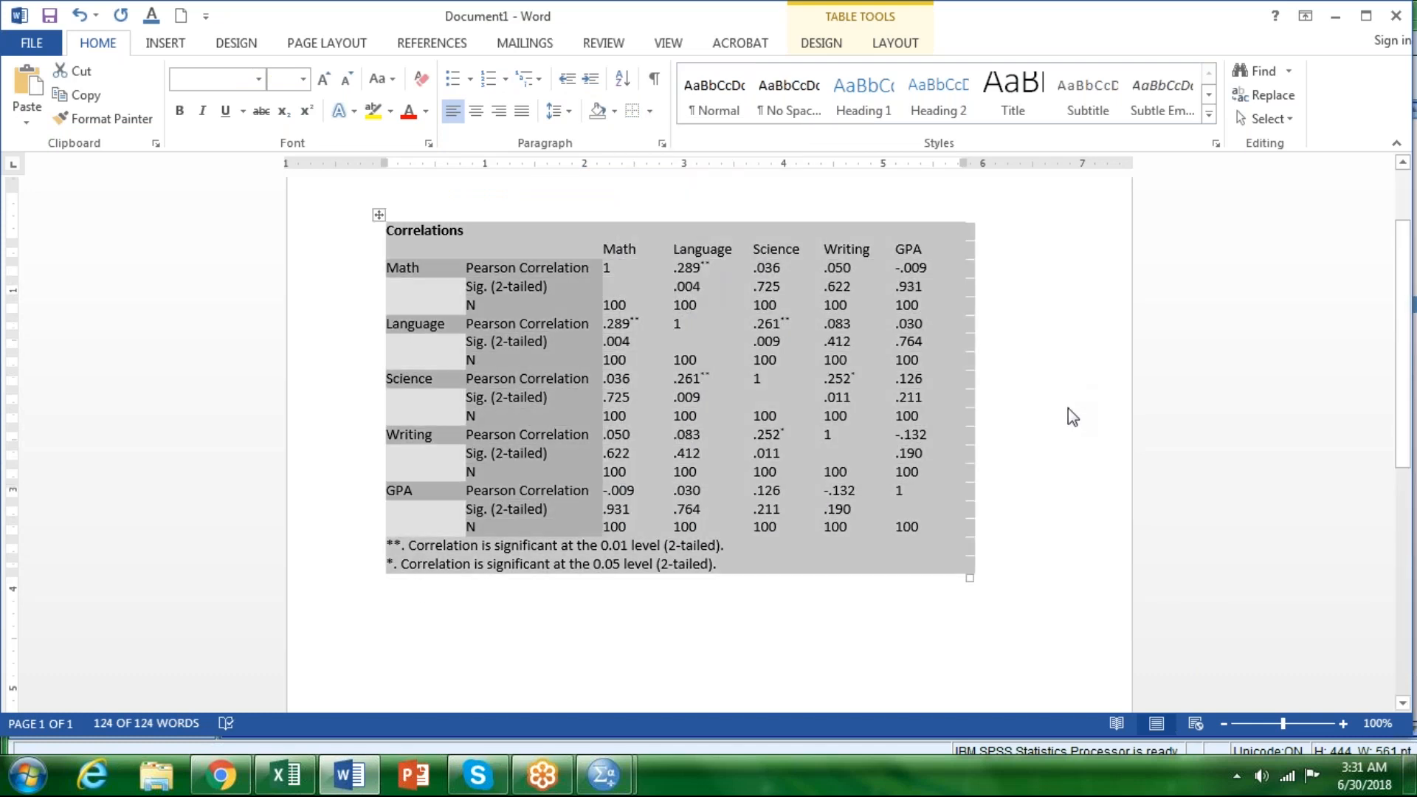
left_click(1100, 454)
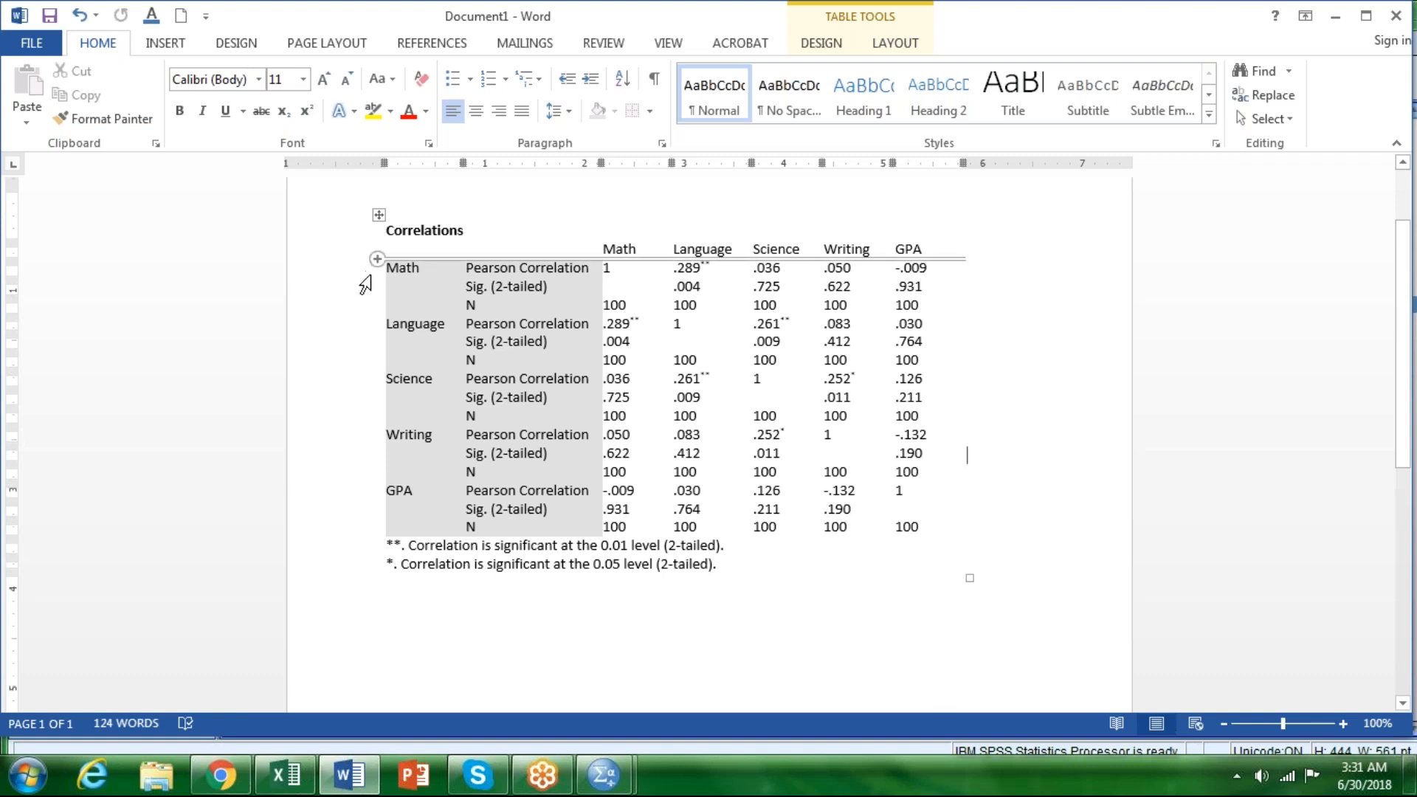
Step: Add a top border to the Math Pearson Correlation row, directly beneath the column headings
left_click(366, 275)
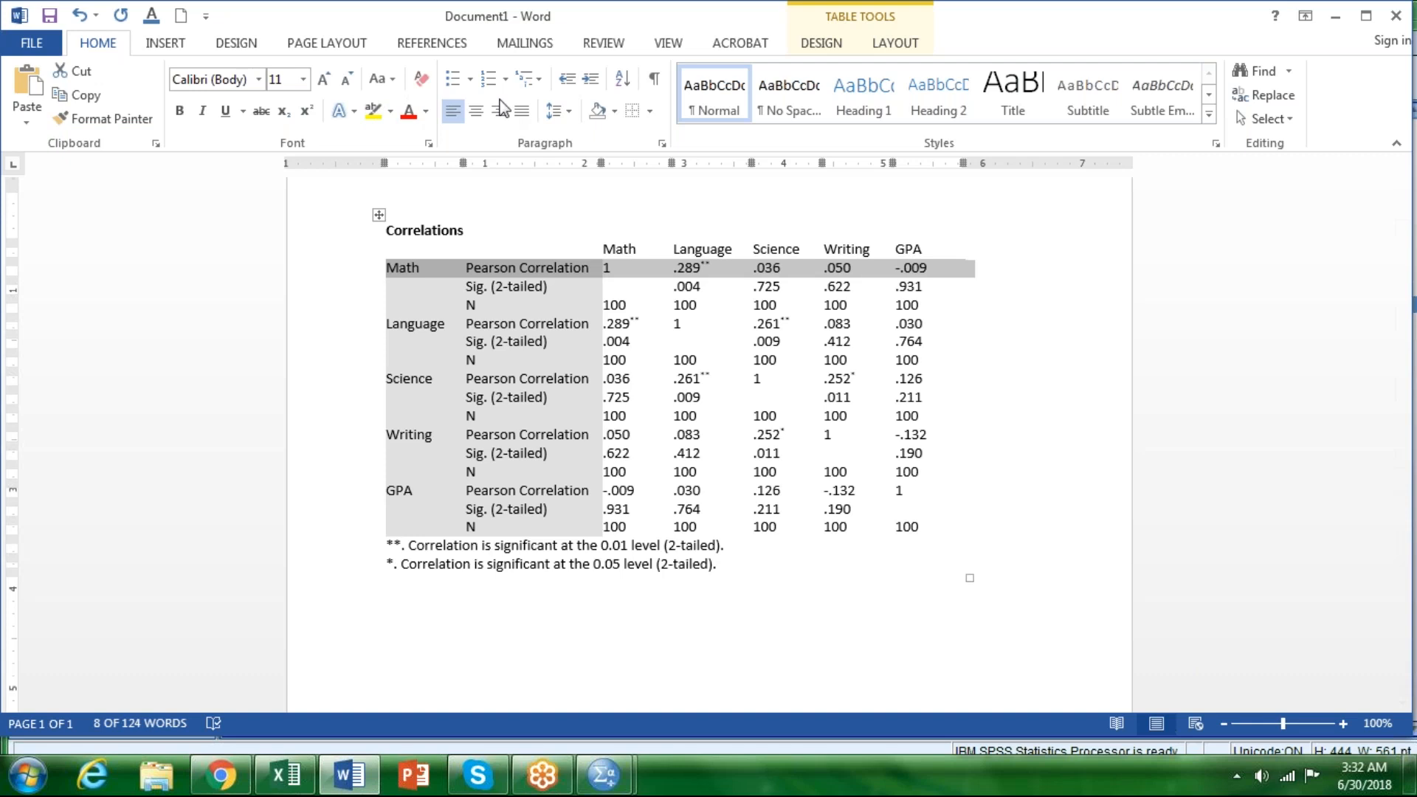
left_click(650, 112)
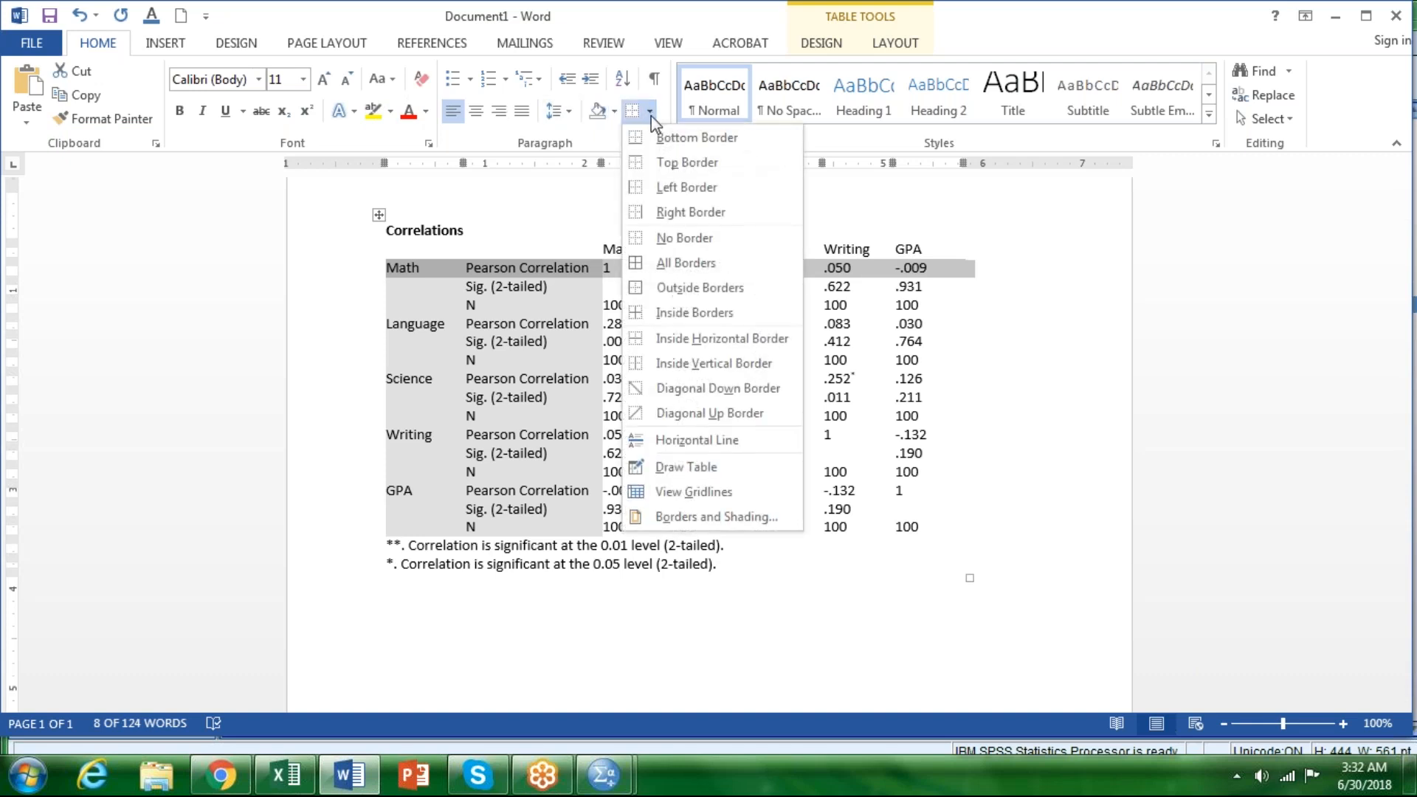
left_click(674, 163)
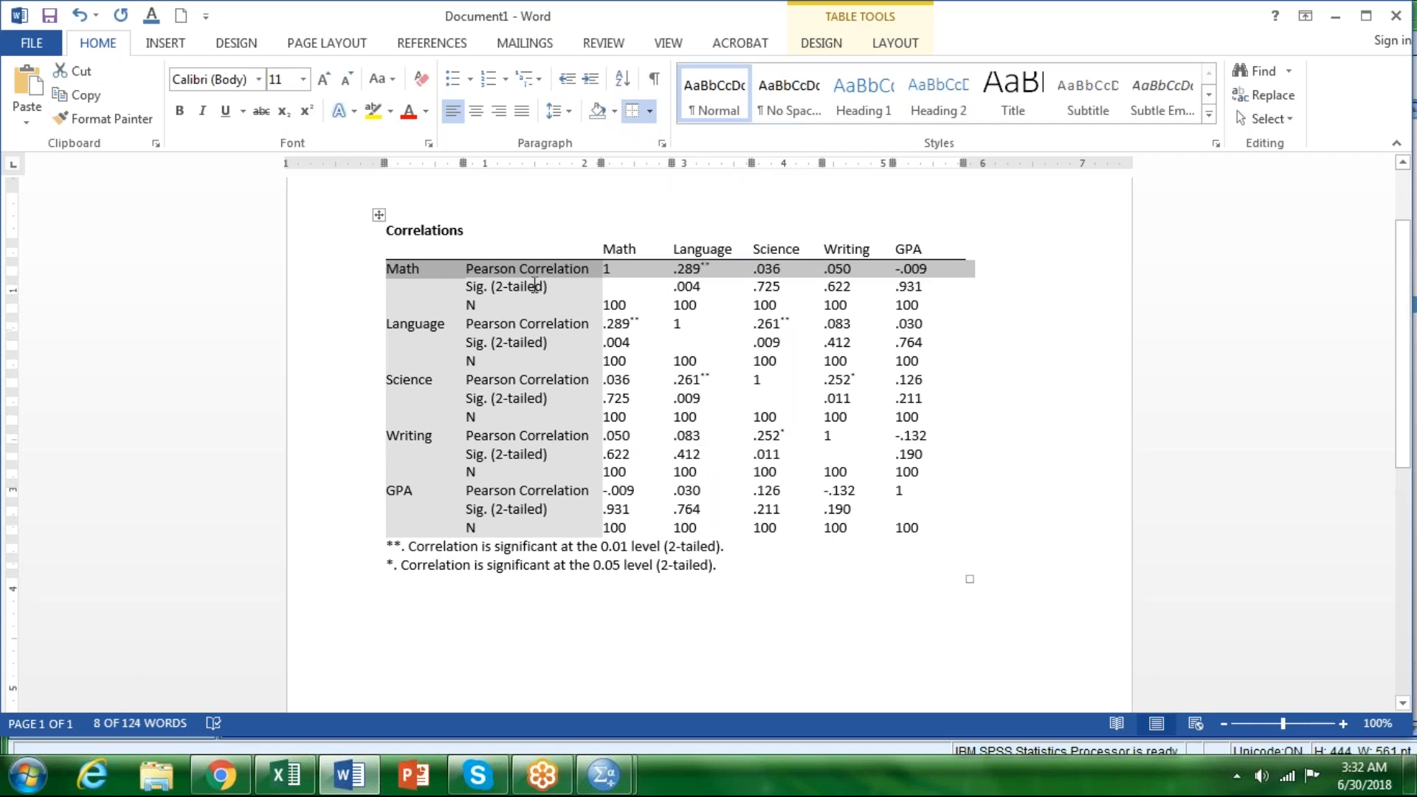
Step: Add a top border to the 0.01 significance footnote row, directly beneath the last GPA row of the Correlations table
left_click(360, 547)
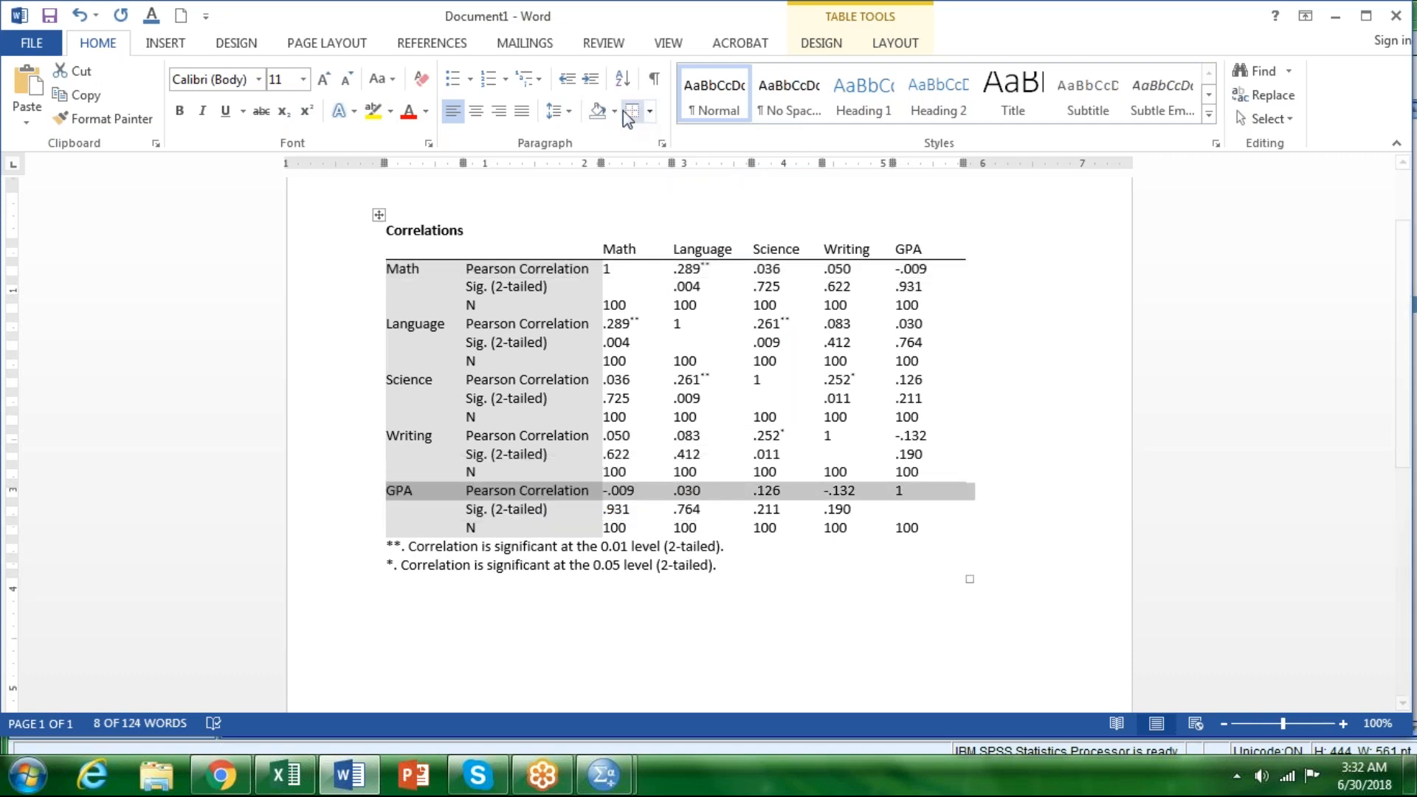
left_click(649, 110)
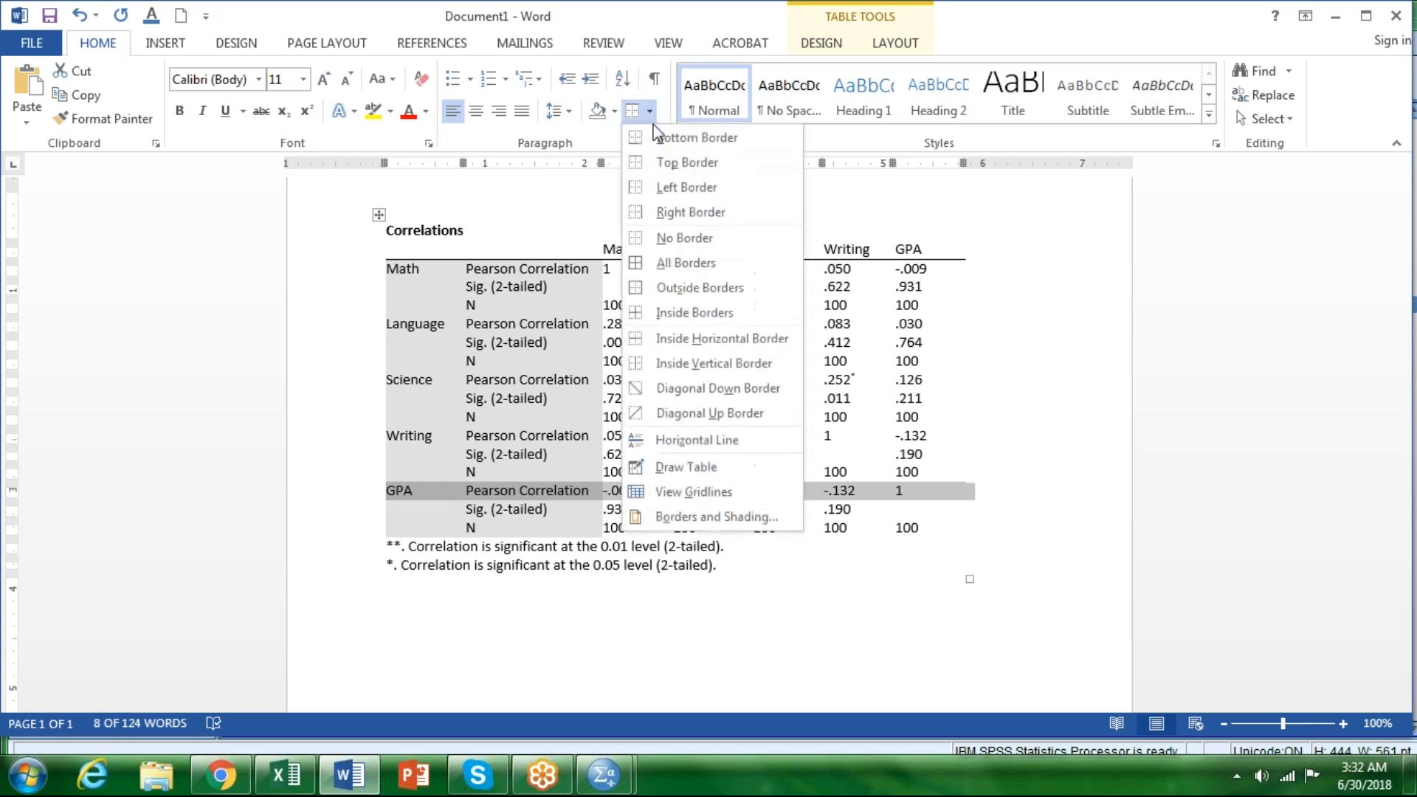
left_click(347, 558)
left_click(348, 566)
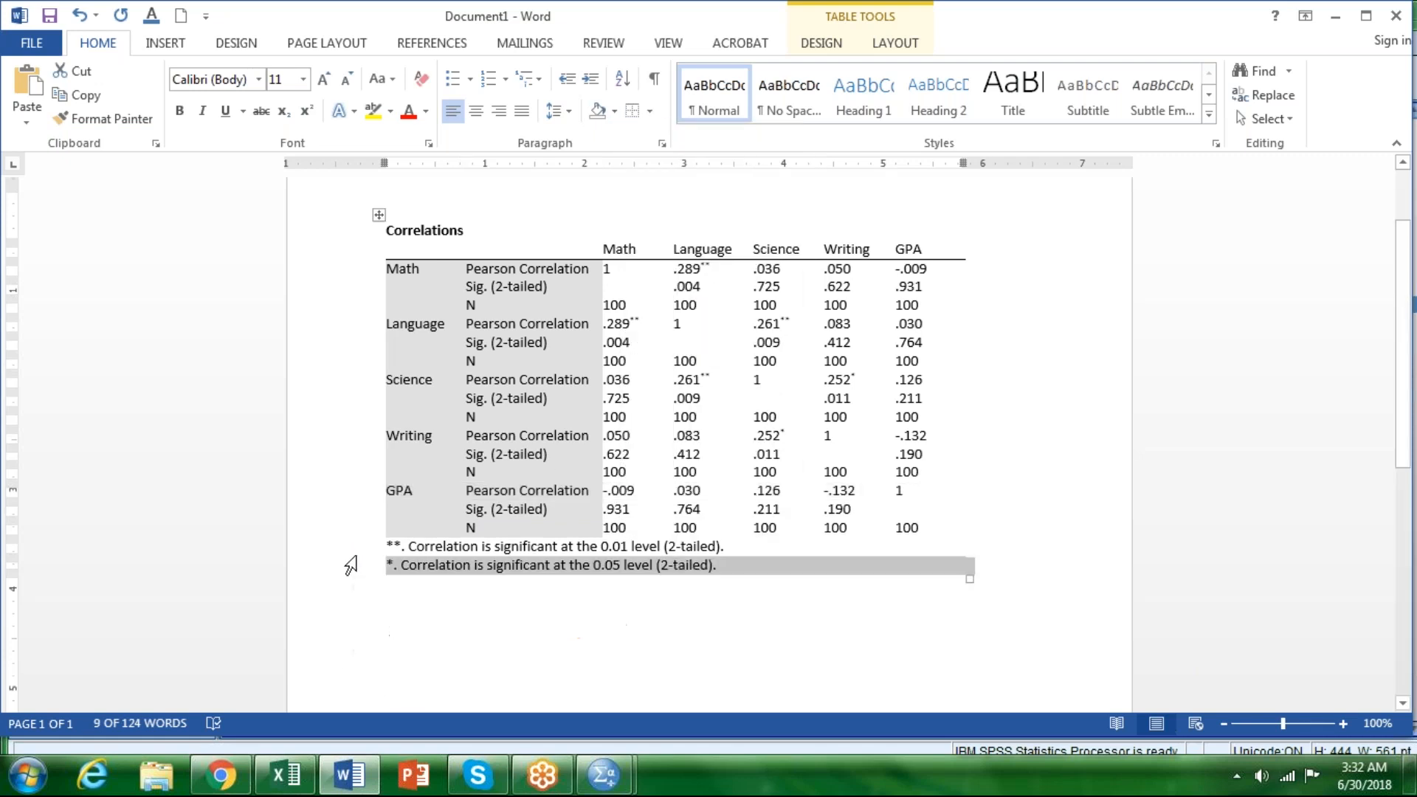
left_click(347, 547)
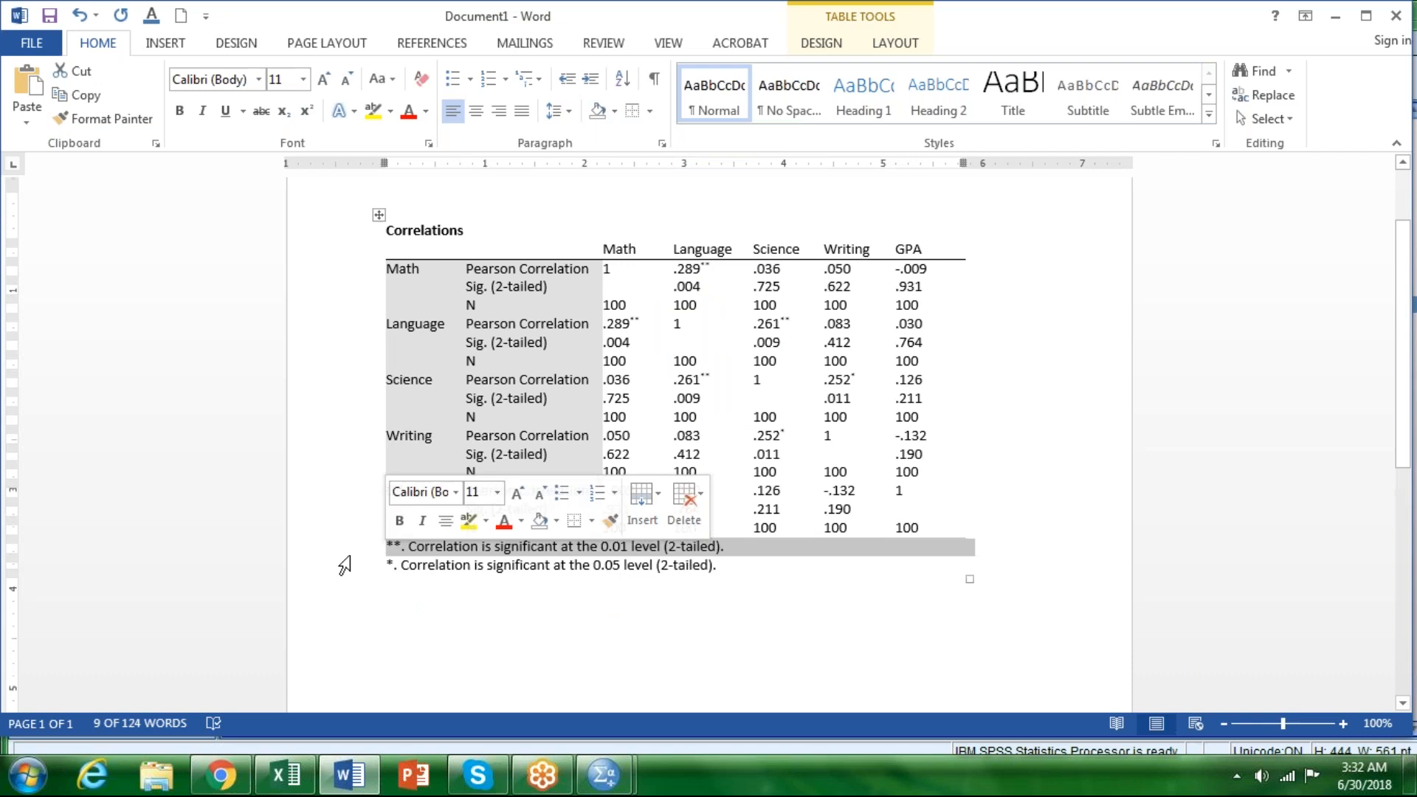
left_click(633, 112)
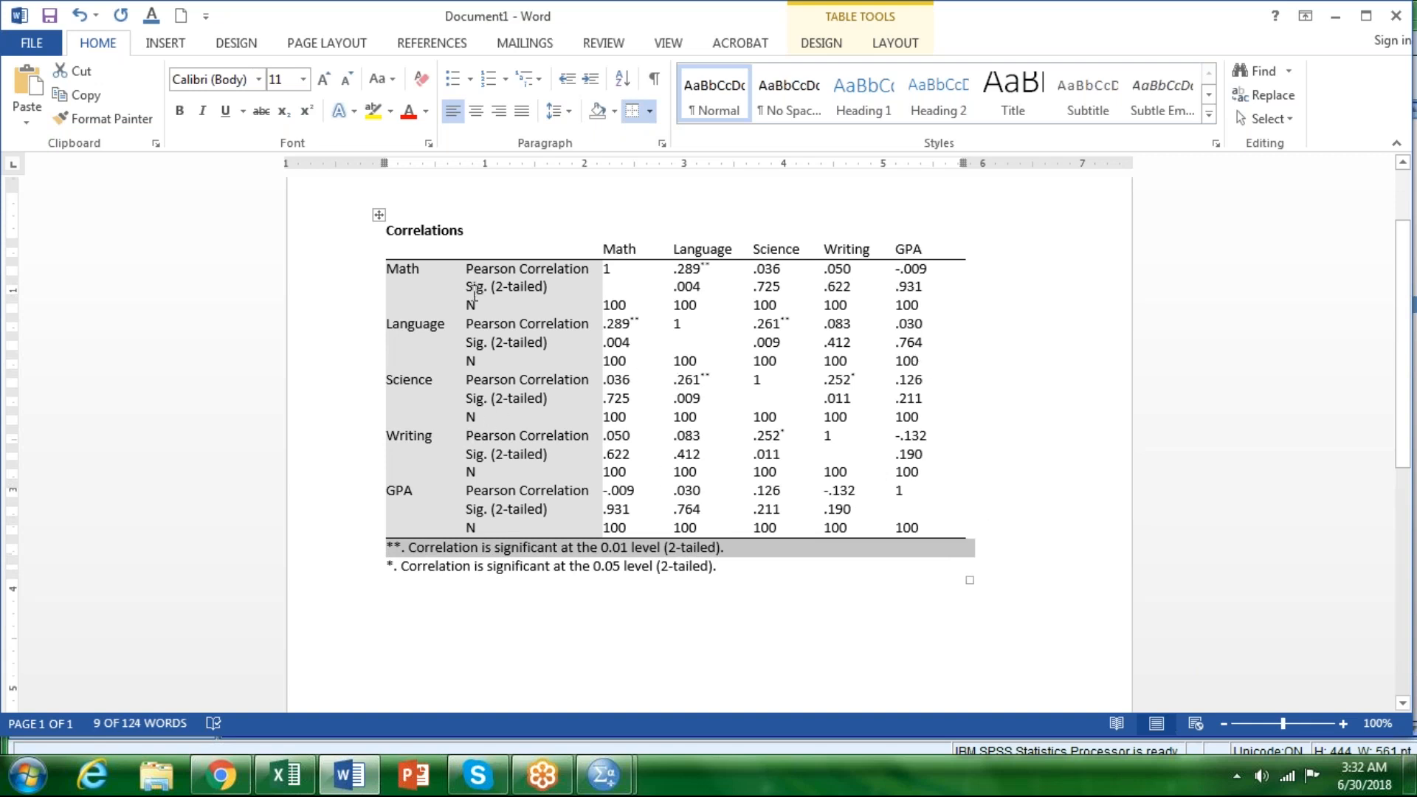
Step: Clear the Sig. (2-tailed) and N labels and values for Math and Language, keeping their Pearson Correlation rows
left_click(477, 290)
left_click_drag(470, 282, 915, 295)
key("Delete")
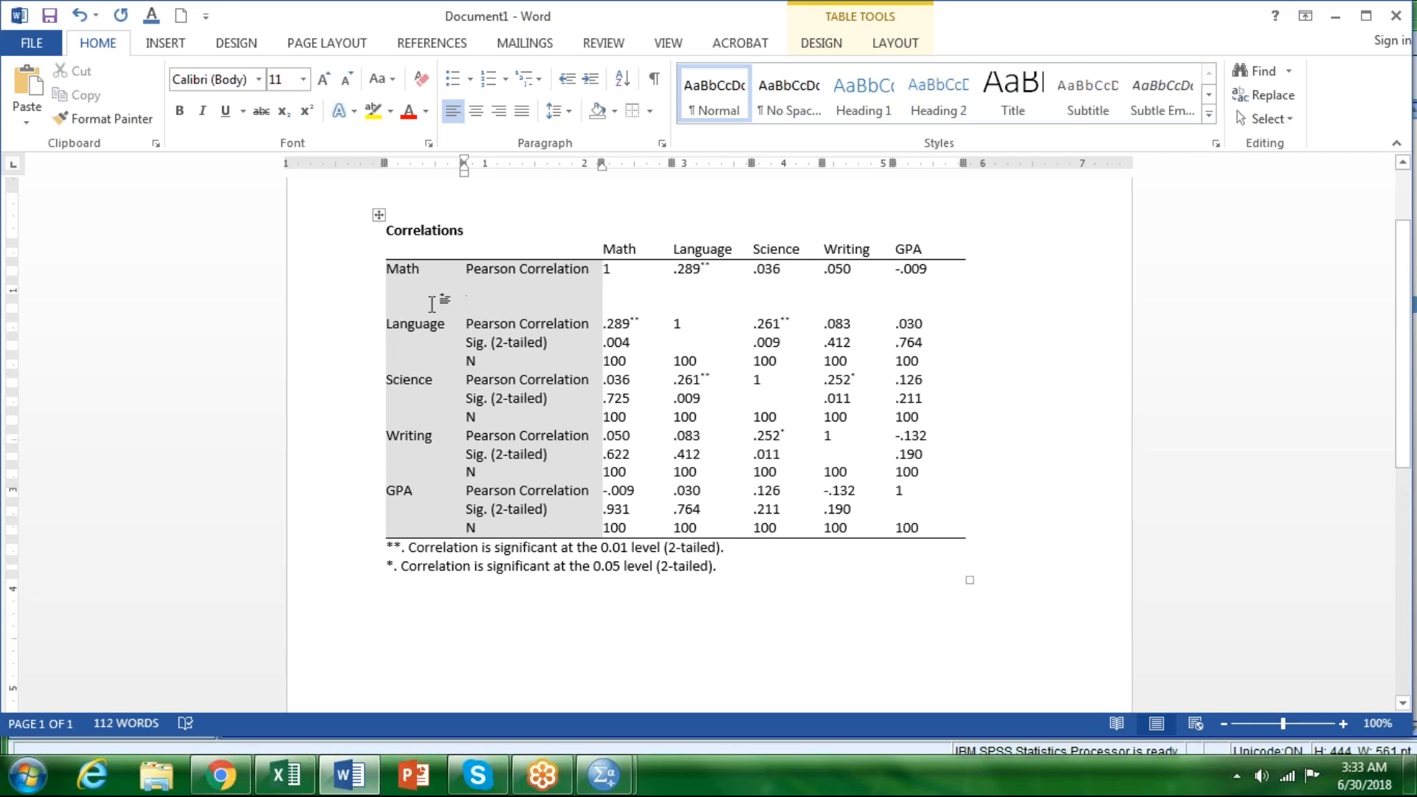
left_click(443, 301)
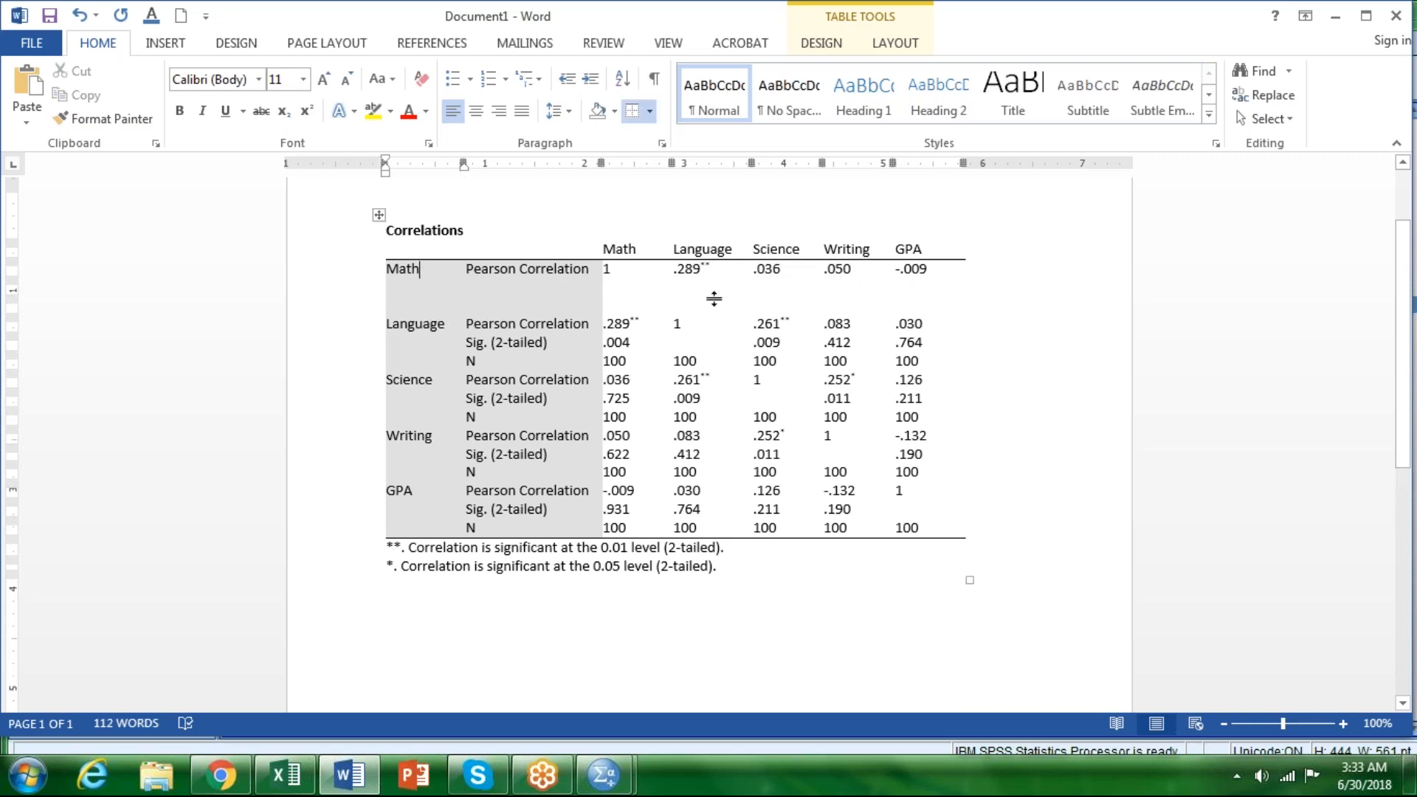
left_click_drag(465, 345, 913, 365)
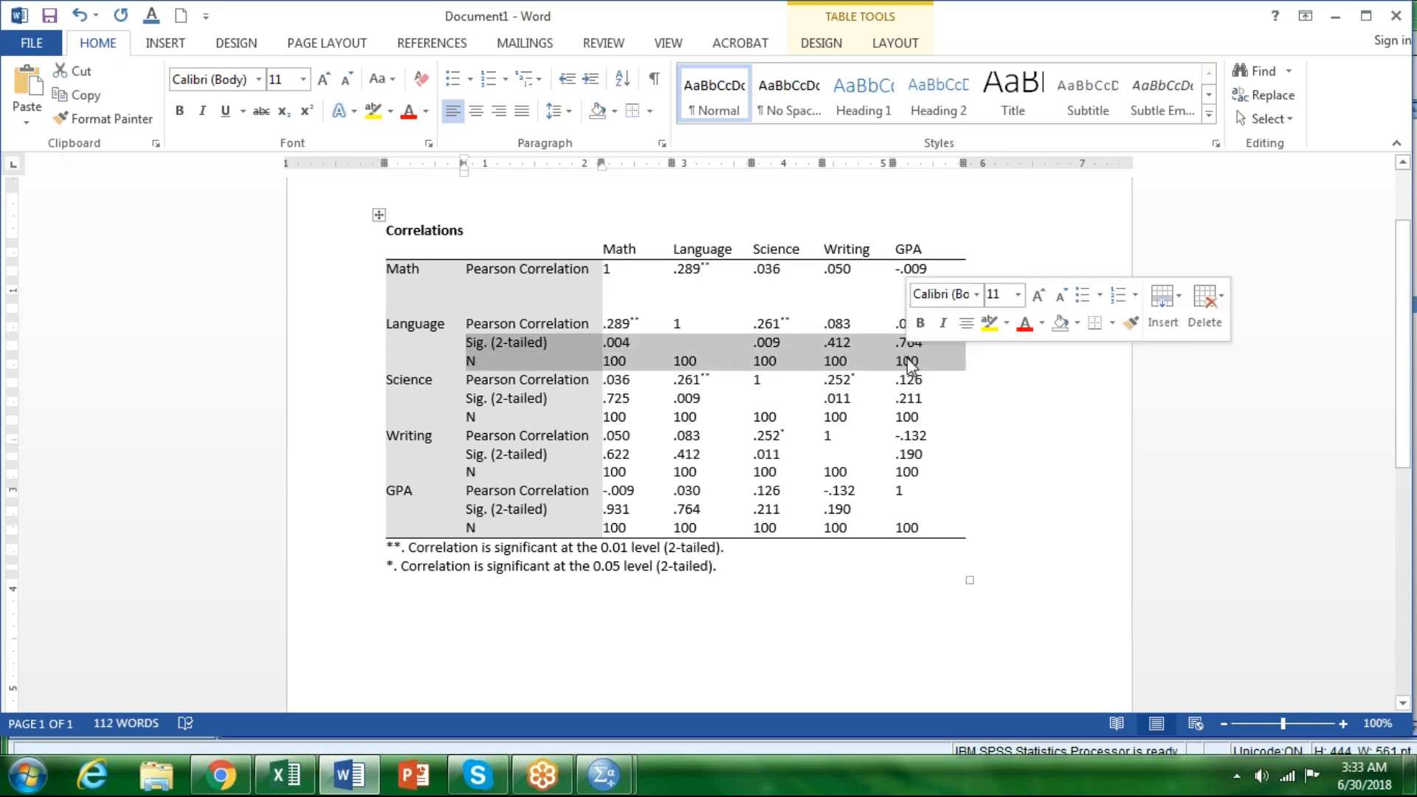
key("Delete")
Step: Clear the Sig. (2-tailed) and N labels and values for Science, Writing and GPA in the Correlations table
left_click(466, 399)
left_click_drag(470, 402, 902, 418)
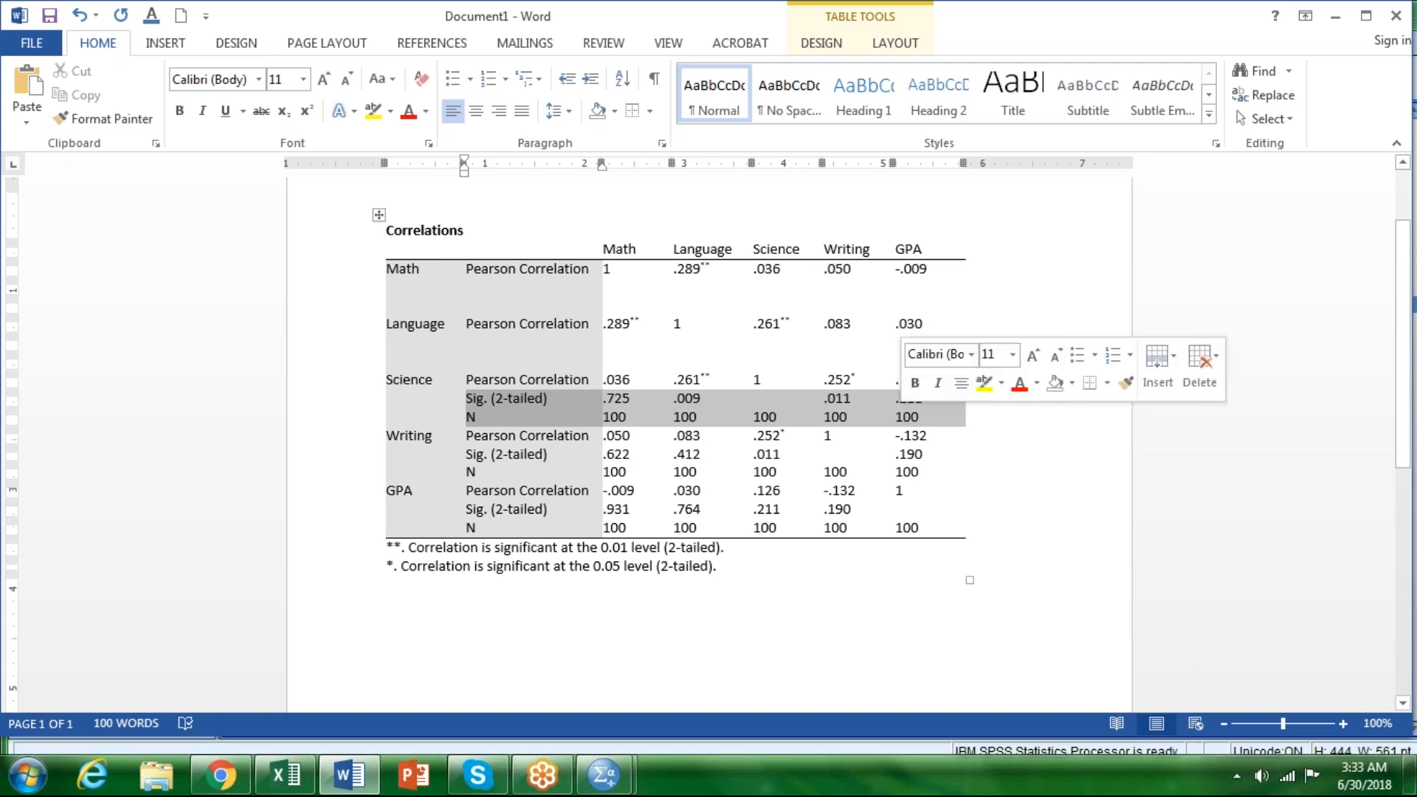
key("Delete")
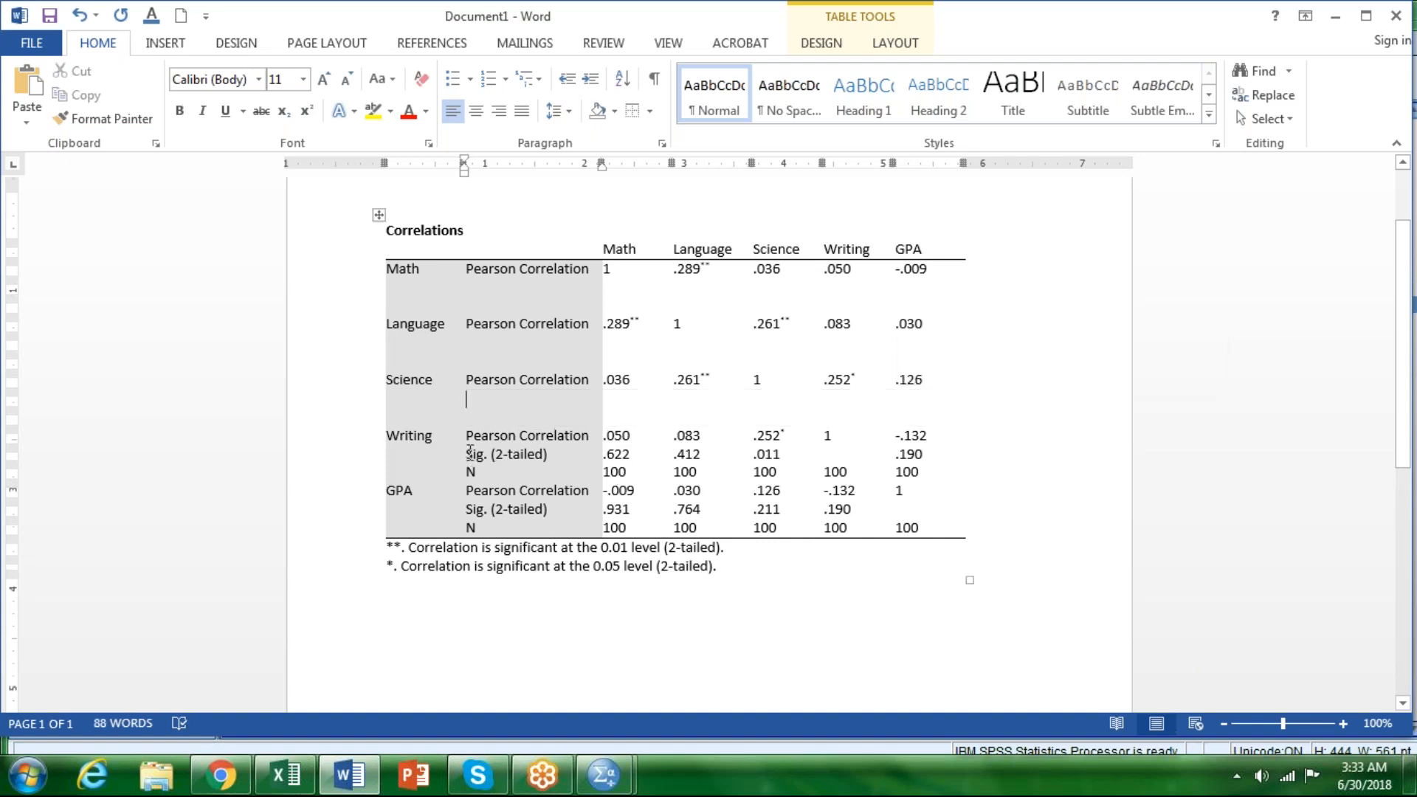
left_click_drag(470, 451, 913, 485)
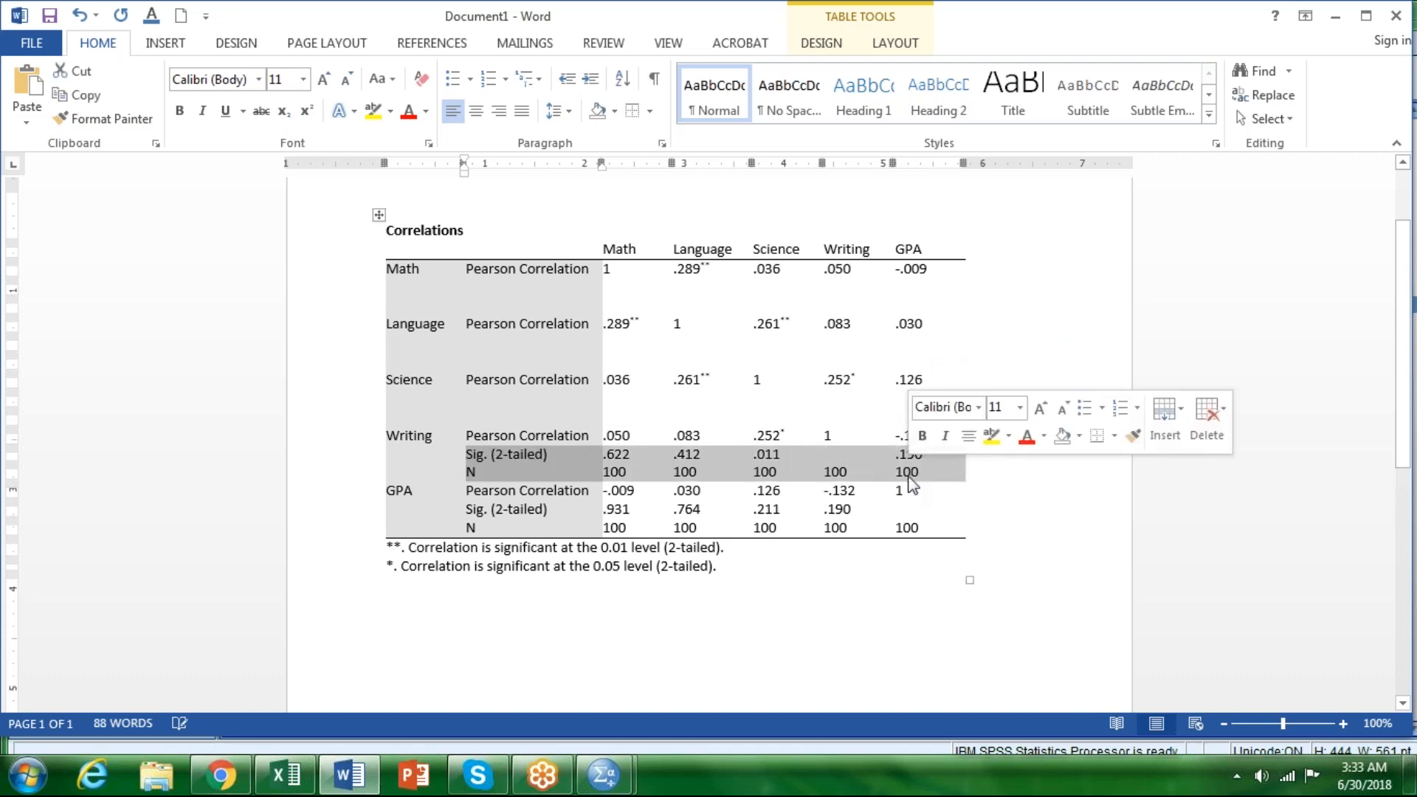
key("Delete")
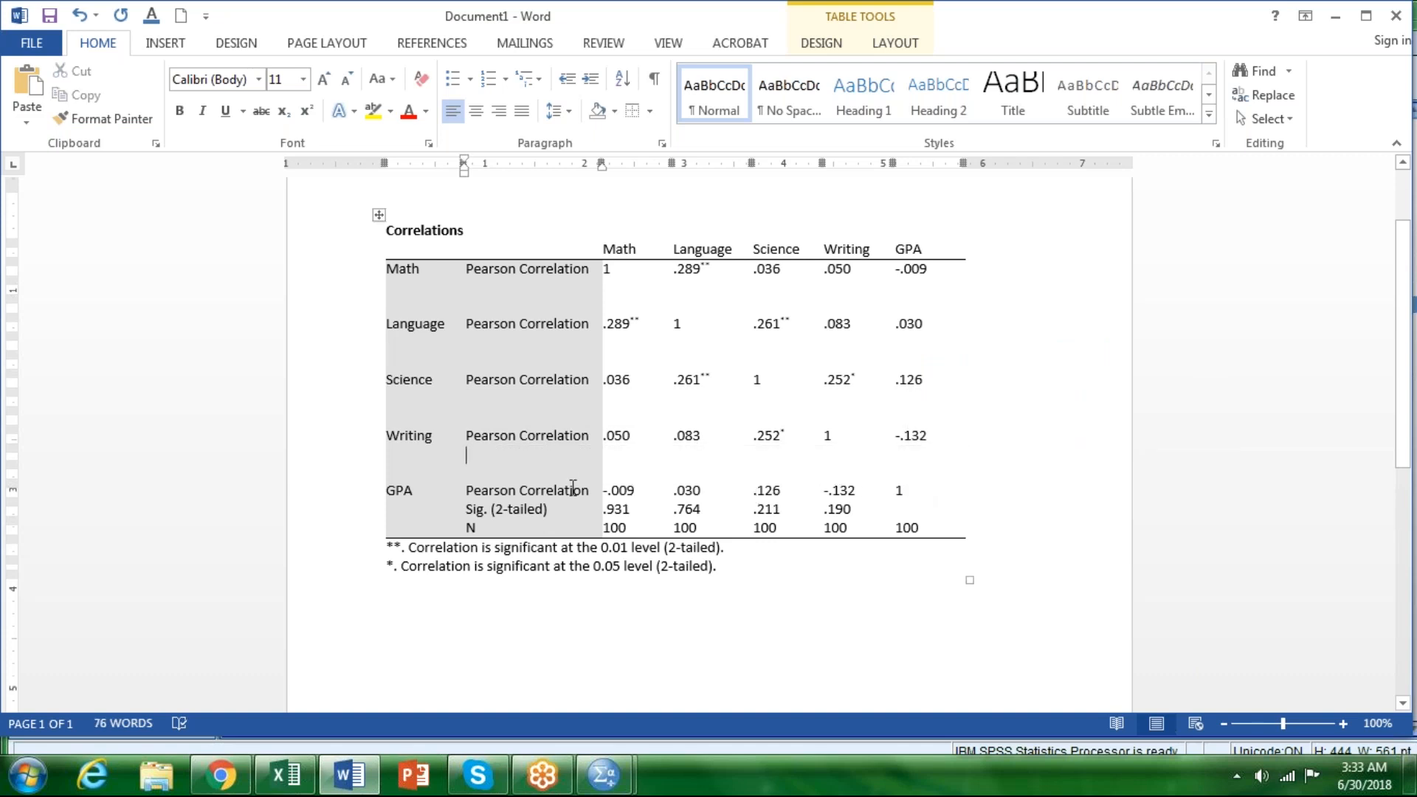
left_click_drag(472, 514, 922, 525)
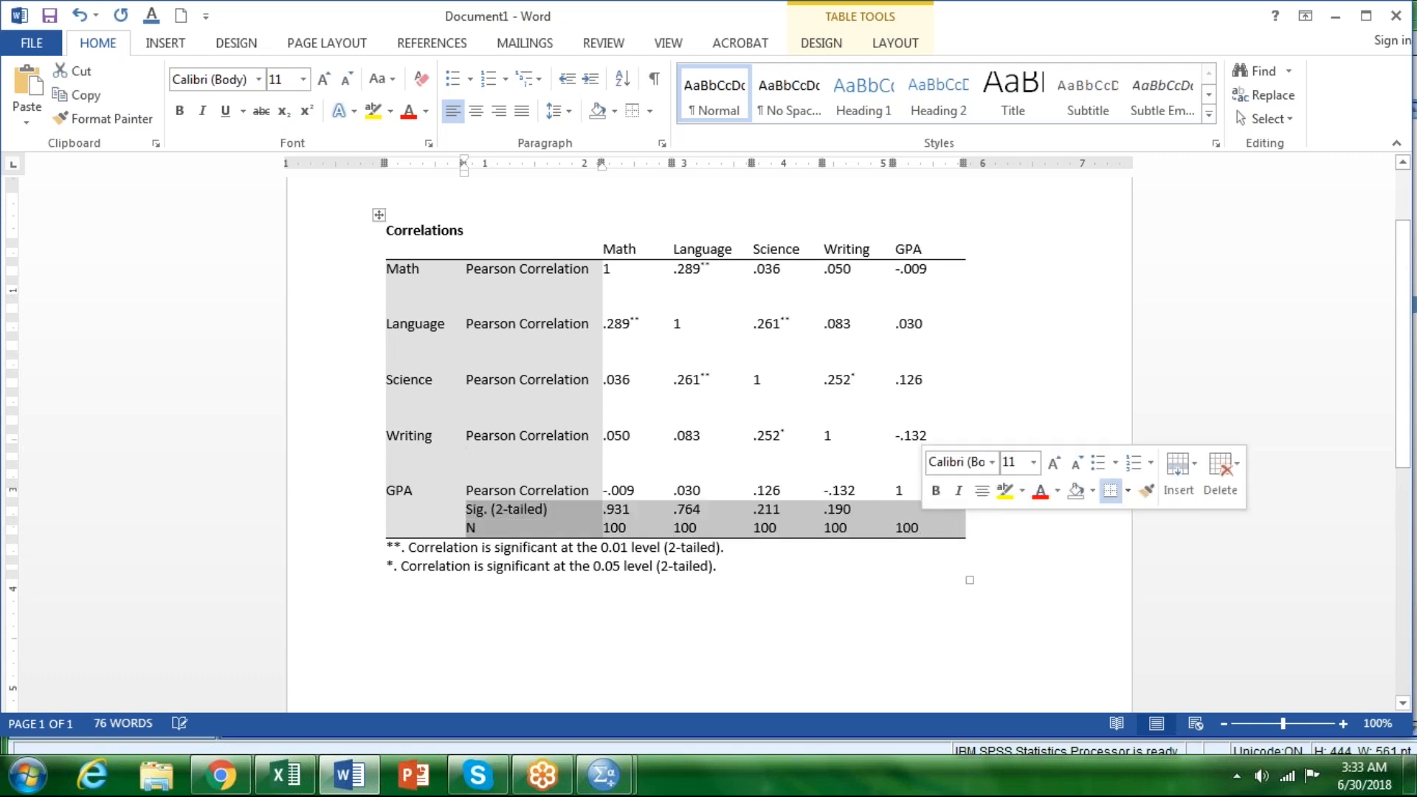
key("Delete")
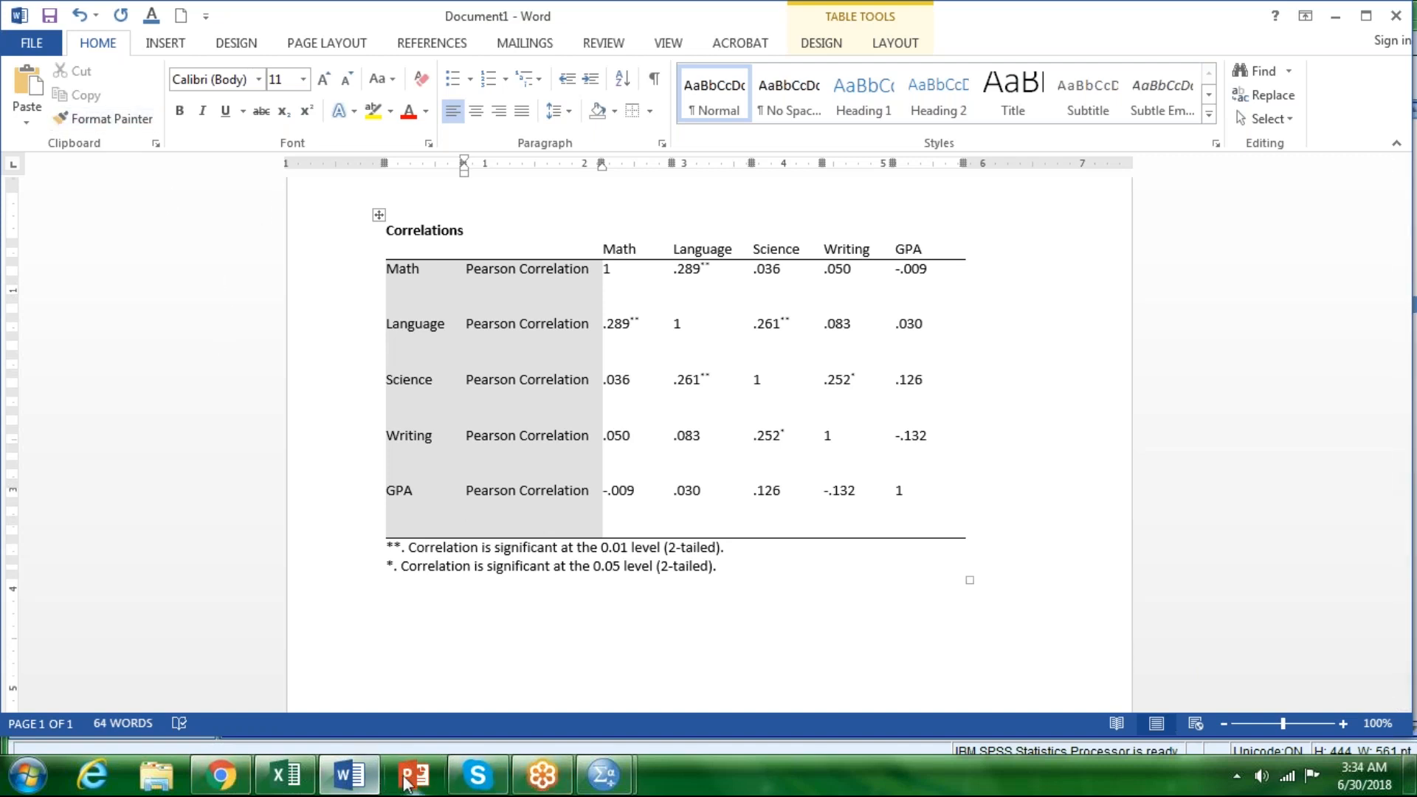
Step: Switch to the SPSS Statistics Viewer output and review the original Correlations table for the five variables
left_click(603, 790)
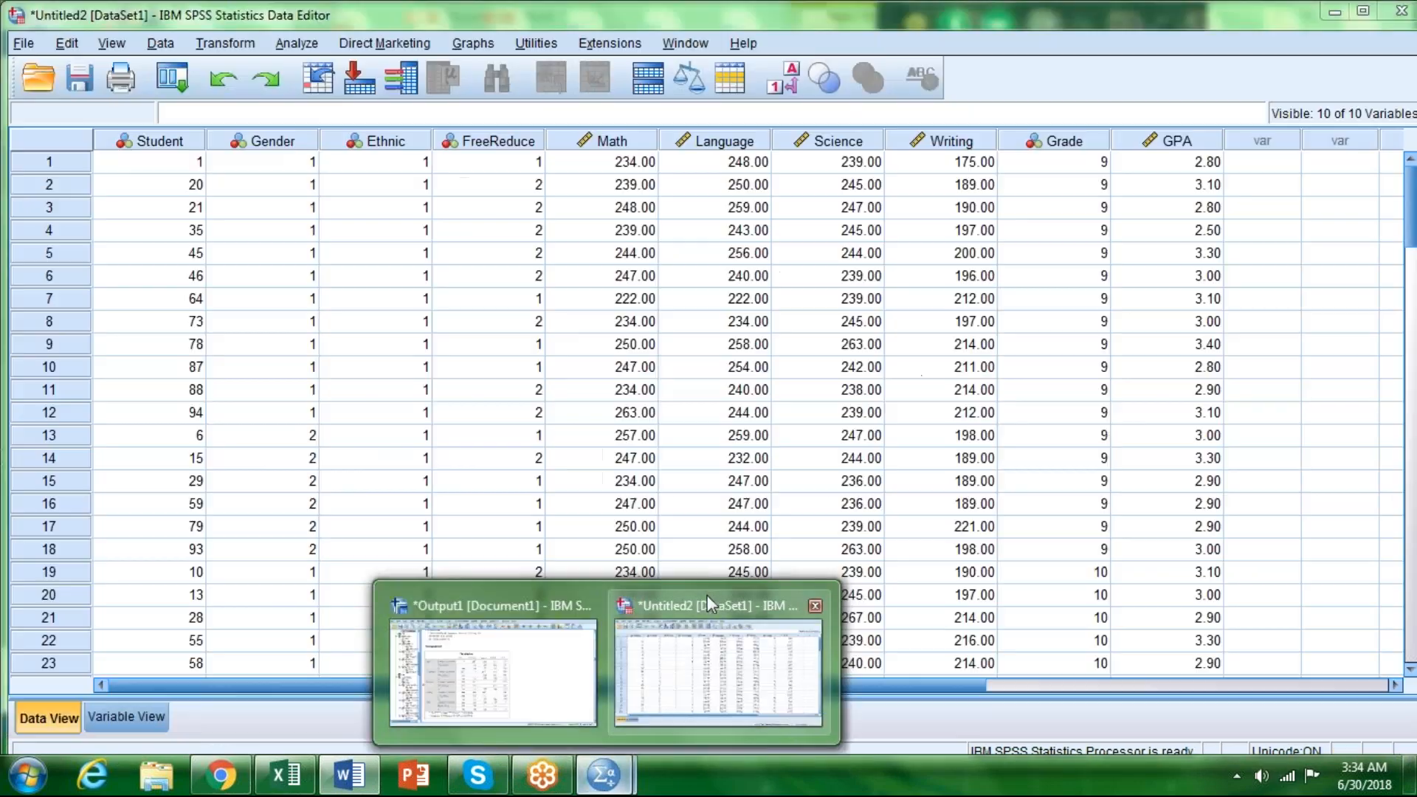
left_click(707, 595)
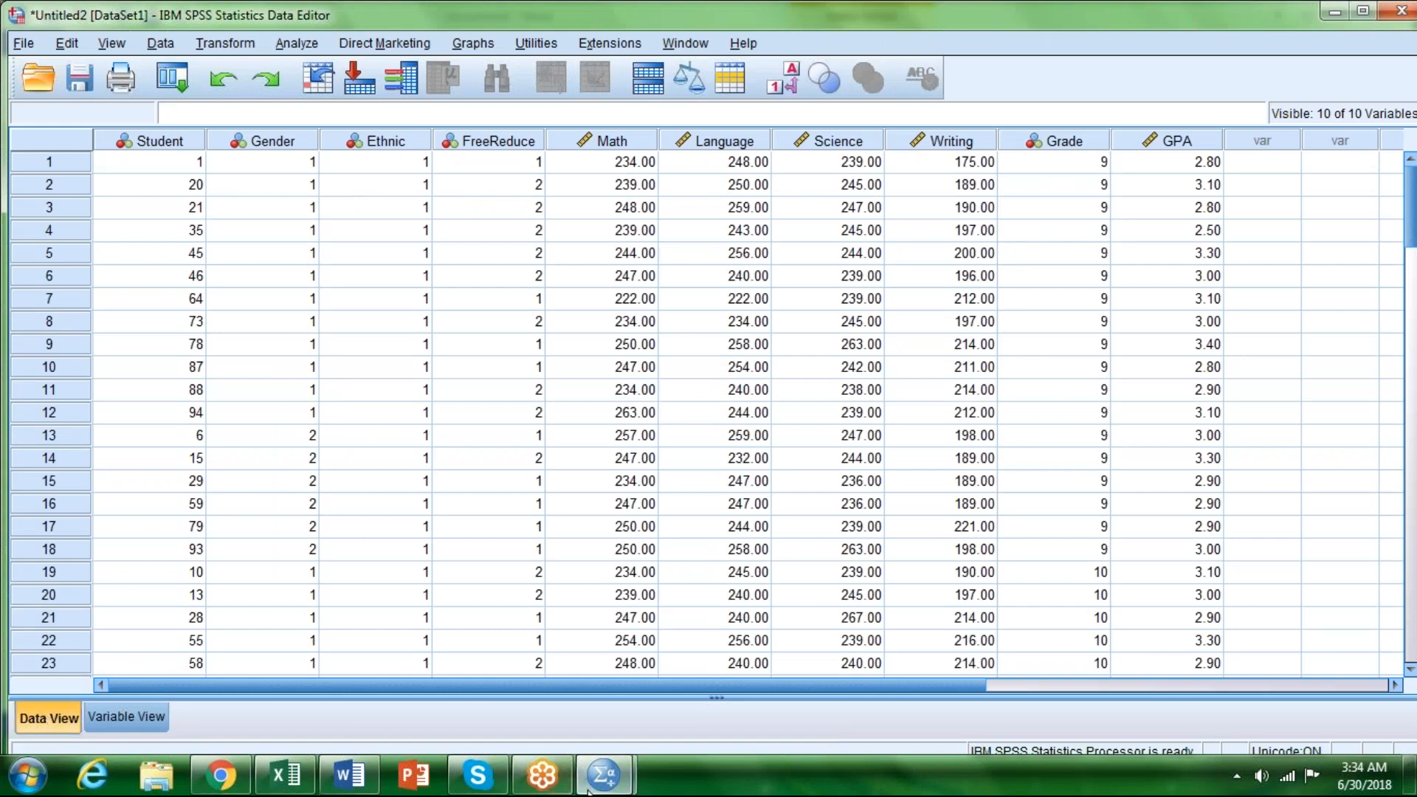
mouse_move(617, 785)
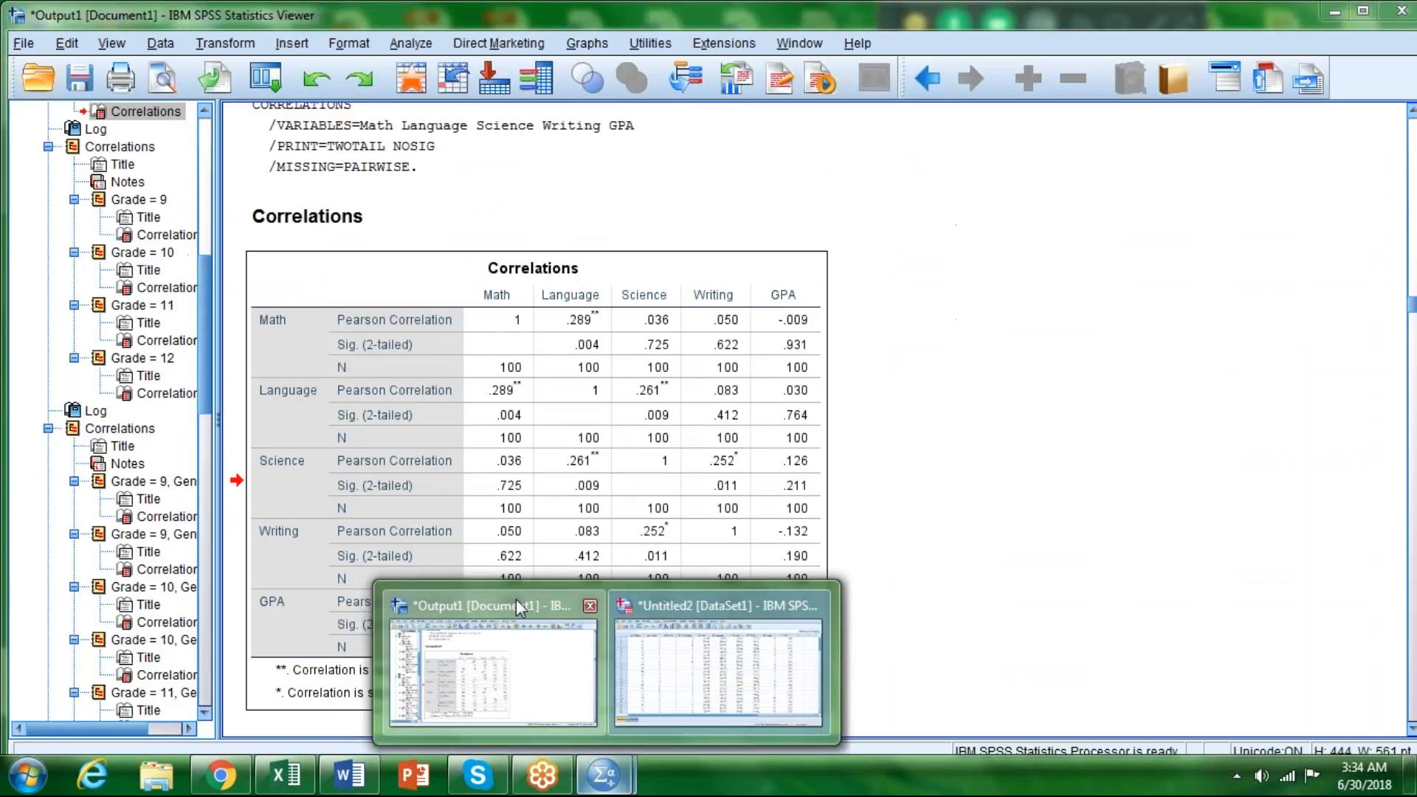
left_click(516, 599)
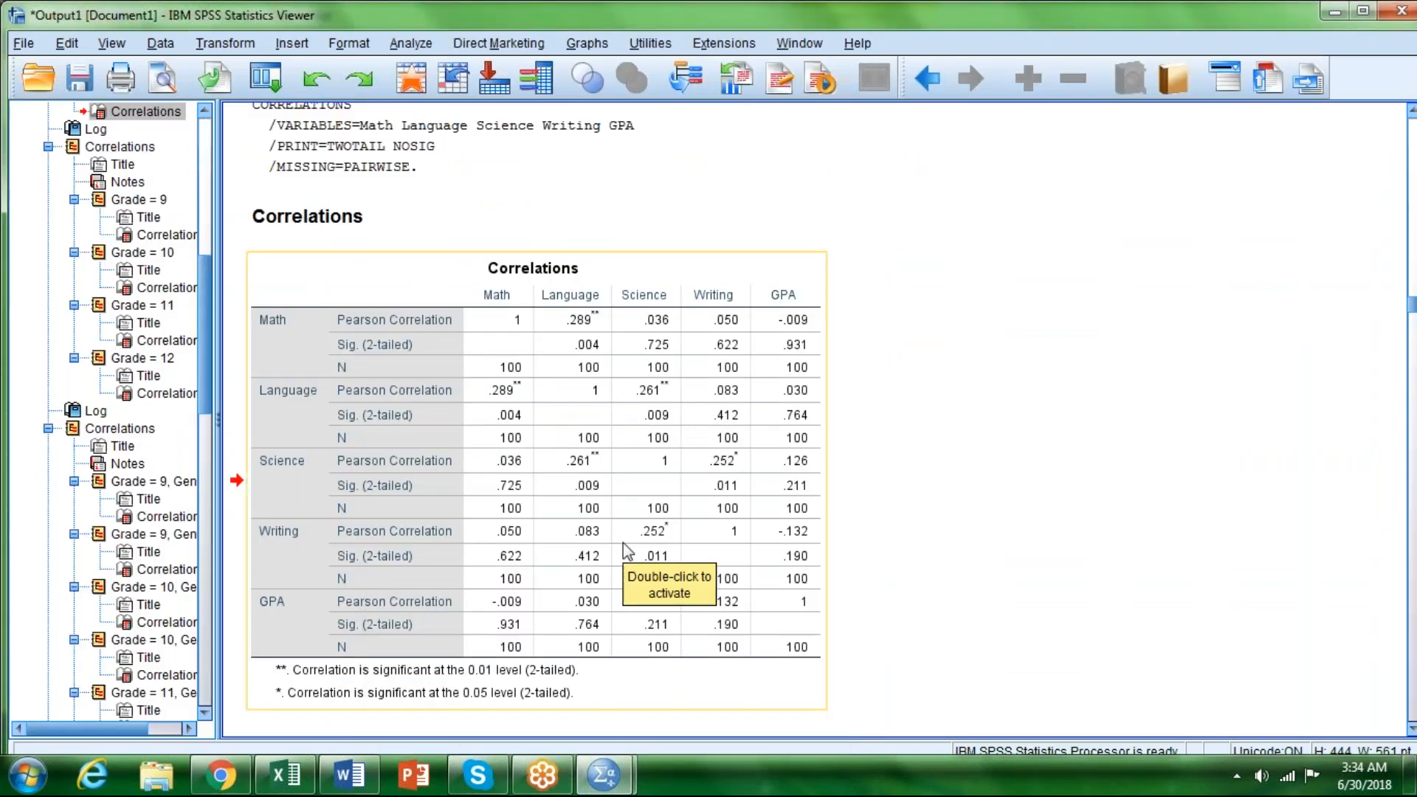
left_click(944, 515)
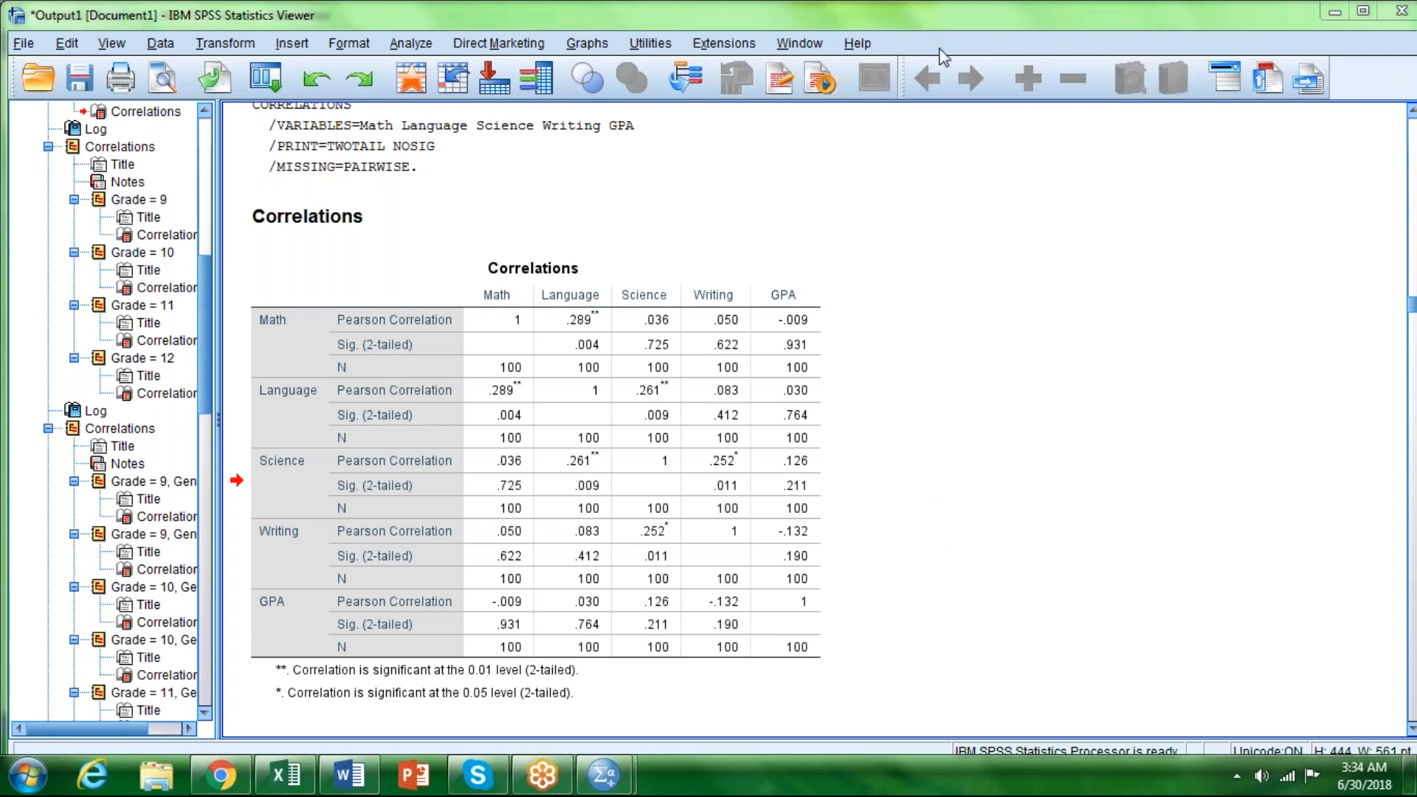
left_click(1230, 214)
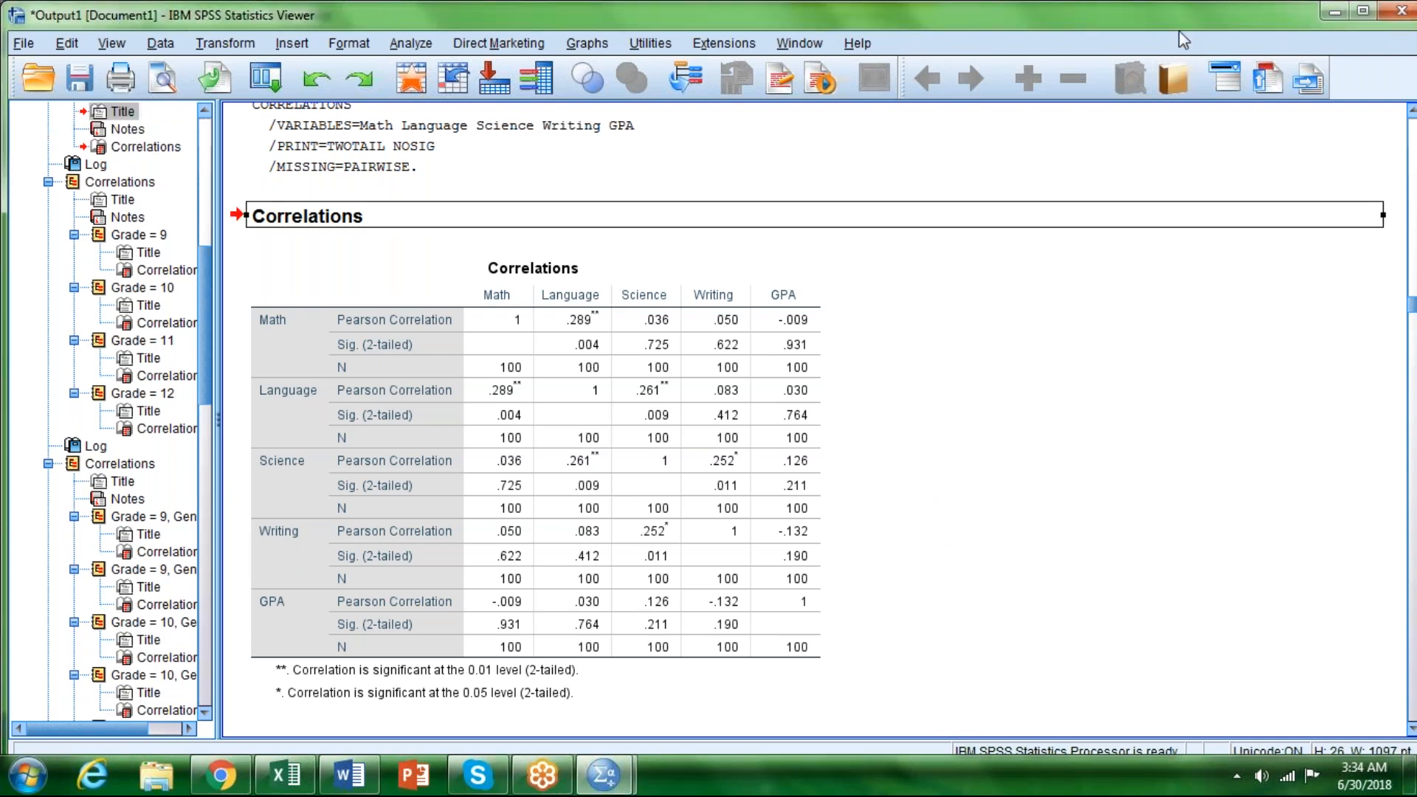